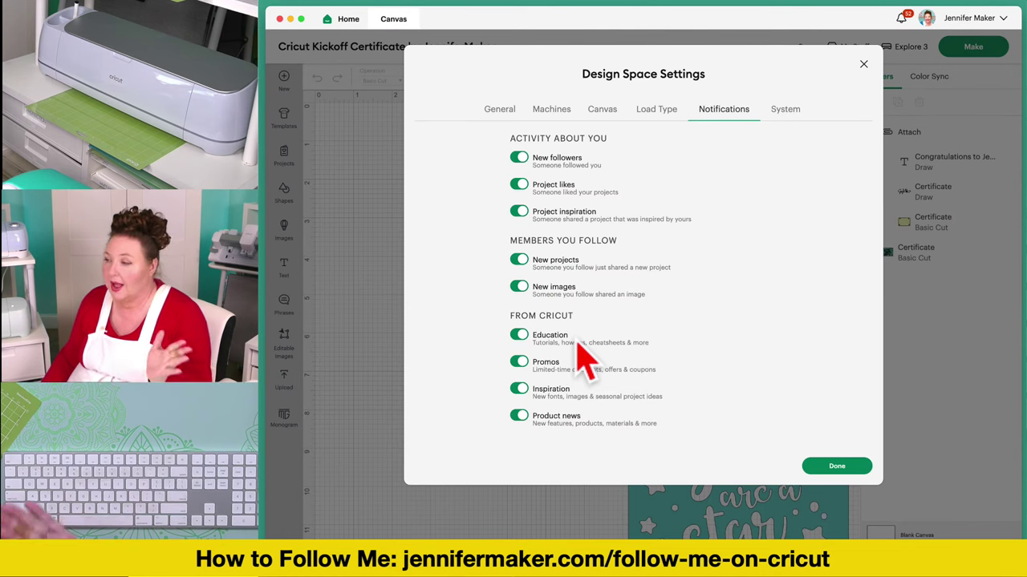
View the system architecture and memory use in the settings, and close the settings
{"action": "left_click", "coordinate": [794, 116]}
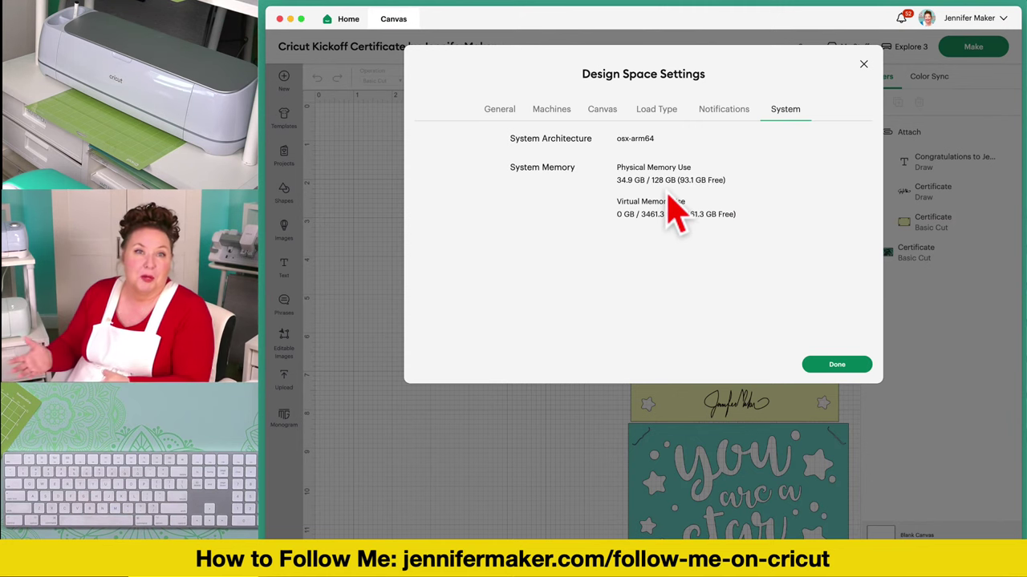
{"action": "left_click", "coordinate": [863, 64]}
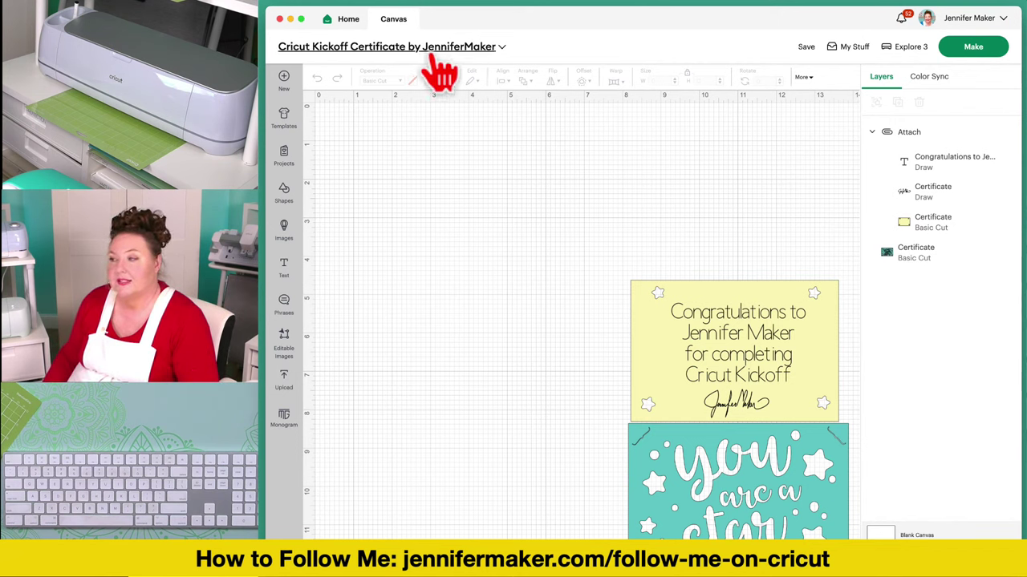
Start a new blank project from the home page and add an octagon shape to the canvas
{"action": "left_click", "coordinate": [350, 20]}
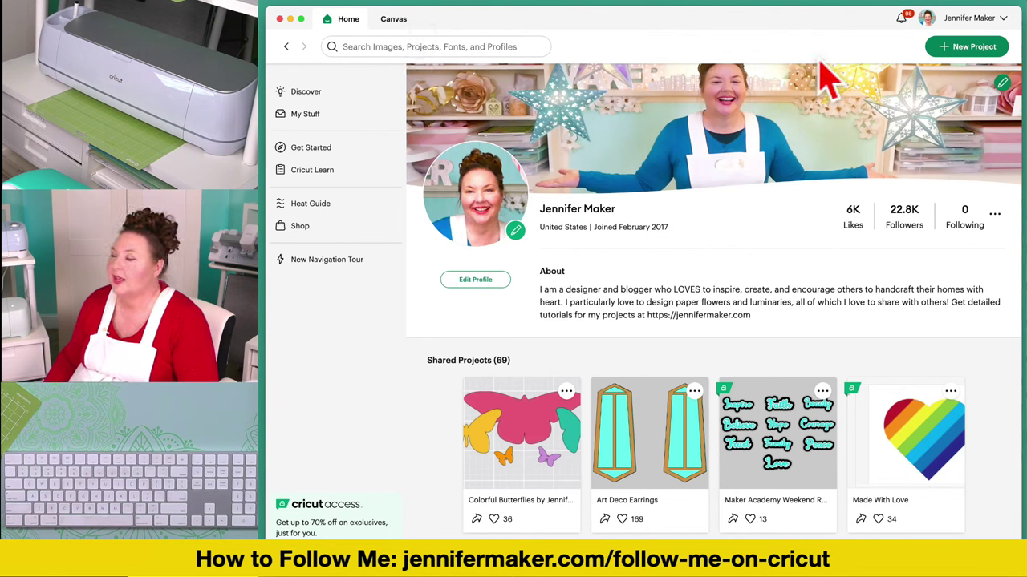
{"action": "left_click", "coordinate": [974, 49]}
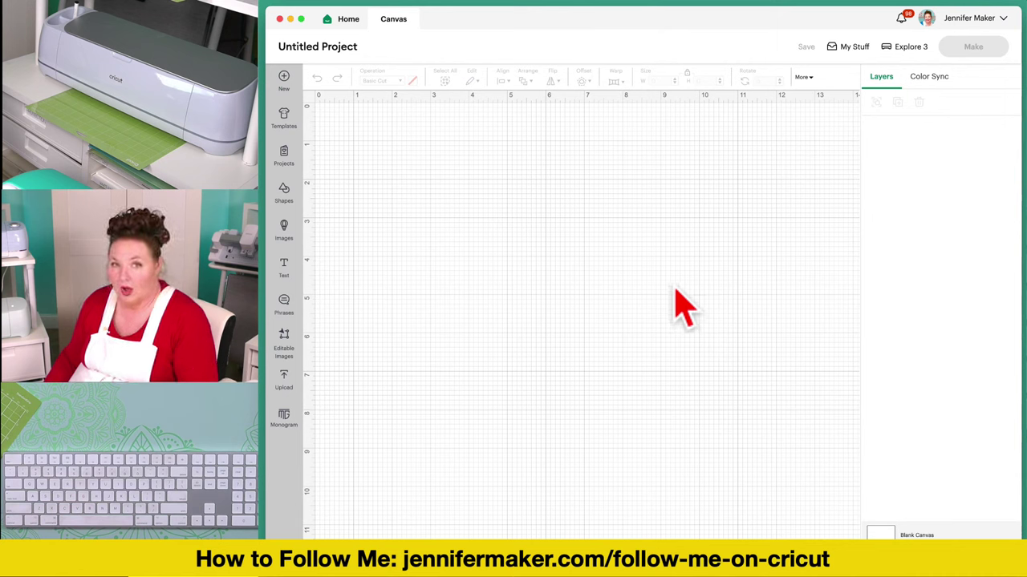
{"action": "left_click", "coordinate": [281, 196]}
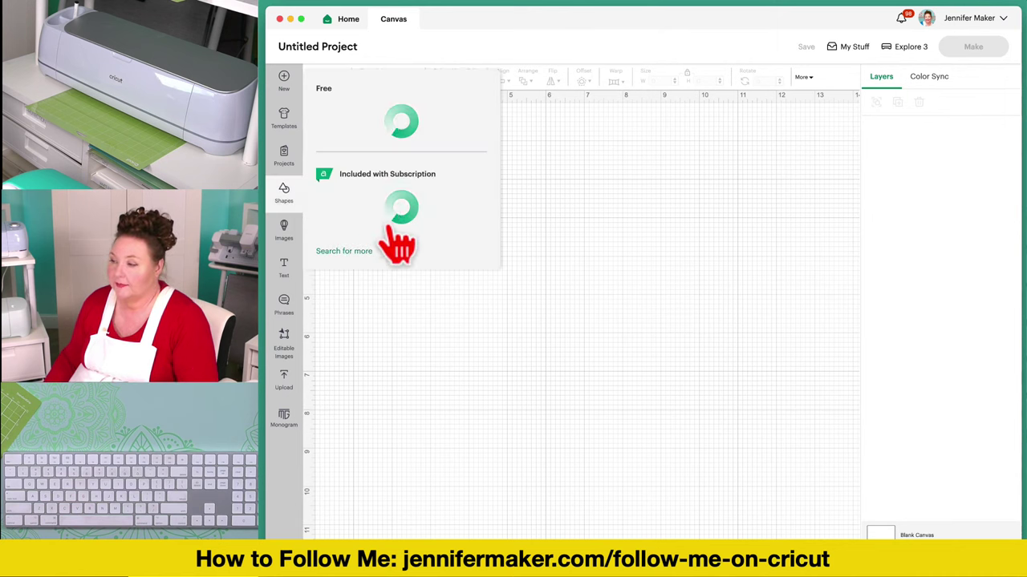
{"action": "left_click", "coordinate": [380, 173]}
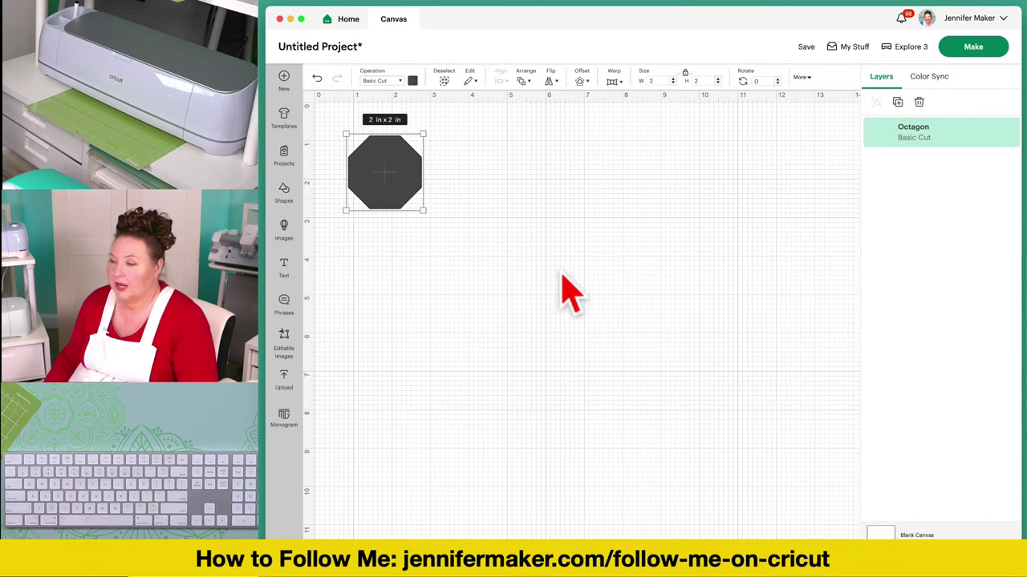
Start another new project from the home page, replacing the unsaved octagon project without saving it
{"action": "left_click", "coordinate": [350, 19]}
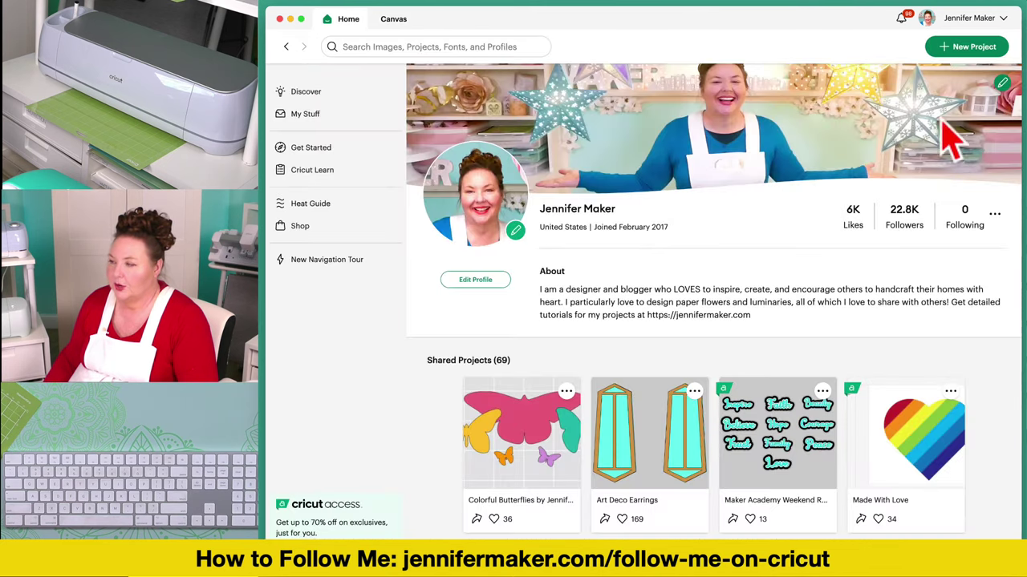
{"action": "left_click", "coordinate": [966, 50]}
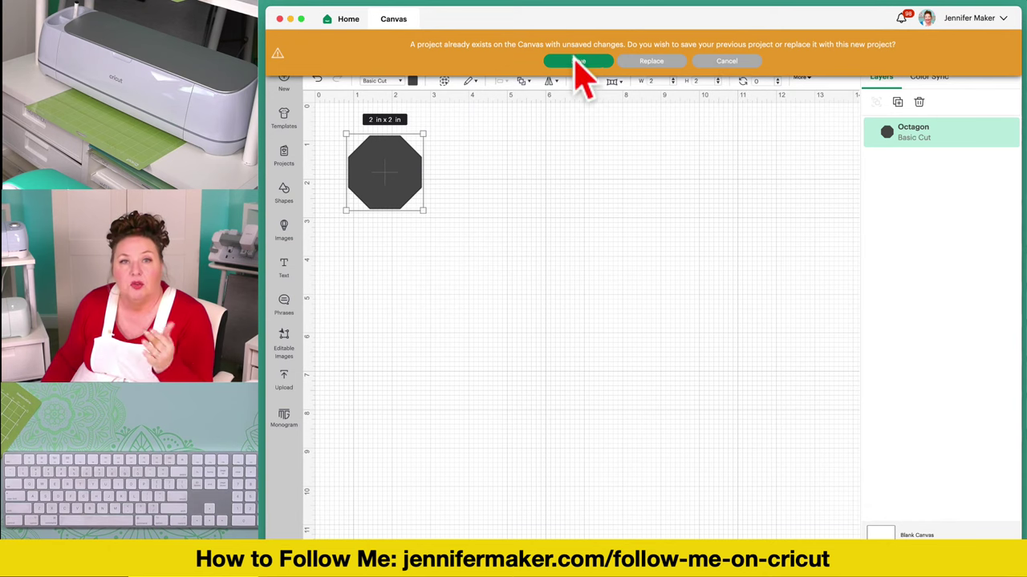
{"action": "left_click", "coordinate": [655, 64]}
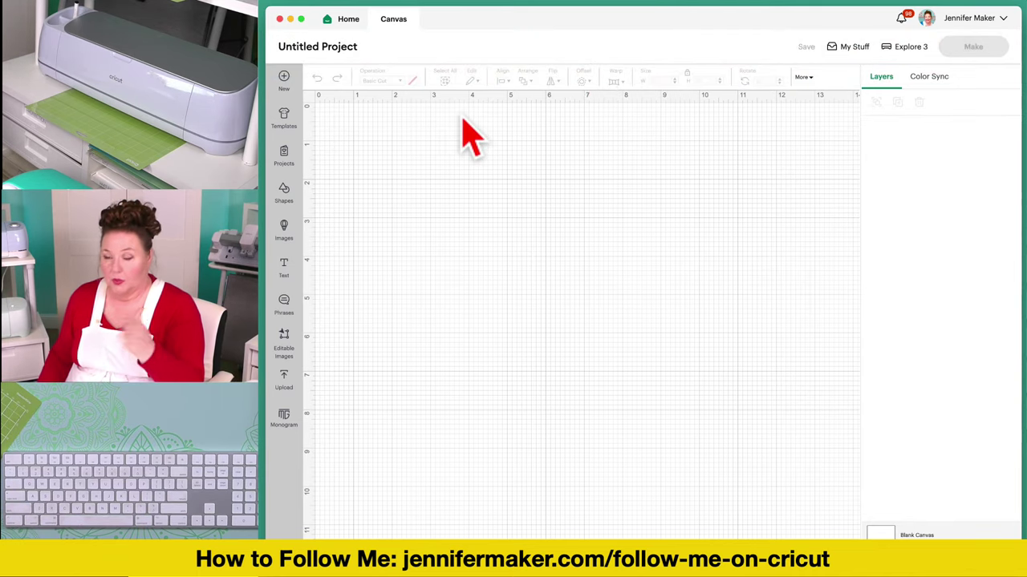
Browse the home page's Discover feed, examining its suggested images, themed projects, top publishers, community projects and new fonts
{"action": "left_click", "coordinate": [348, 22]}
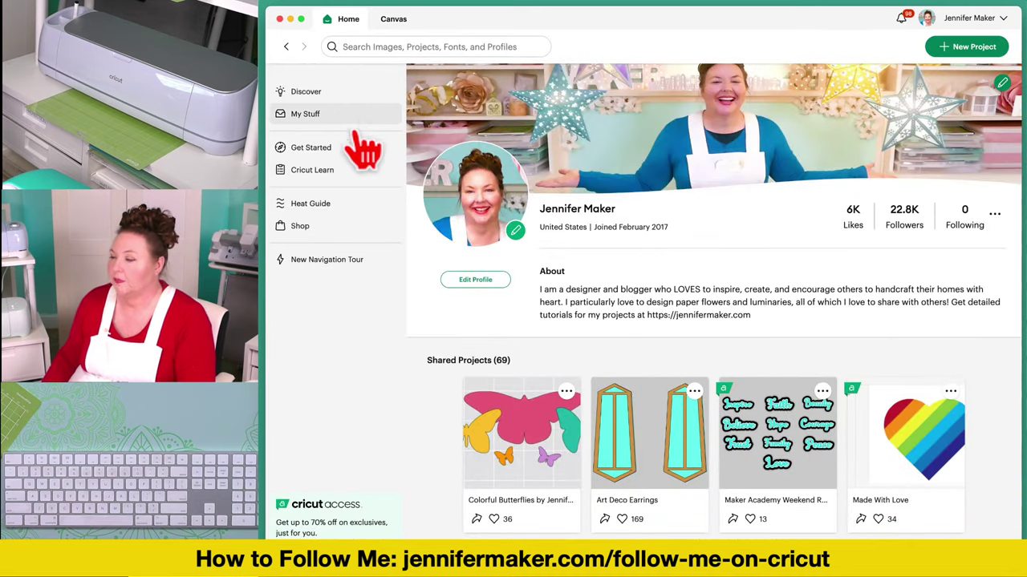
{"action": "left_click", "coordinate": [320, 93]}
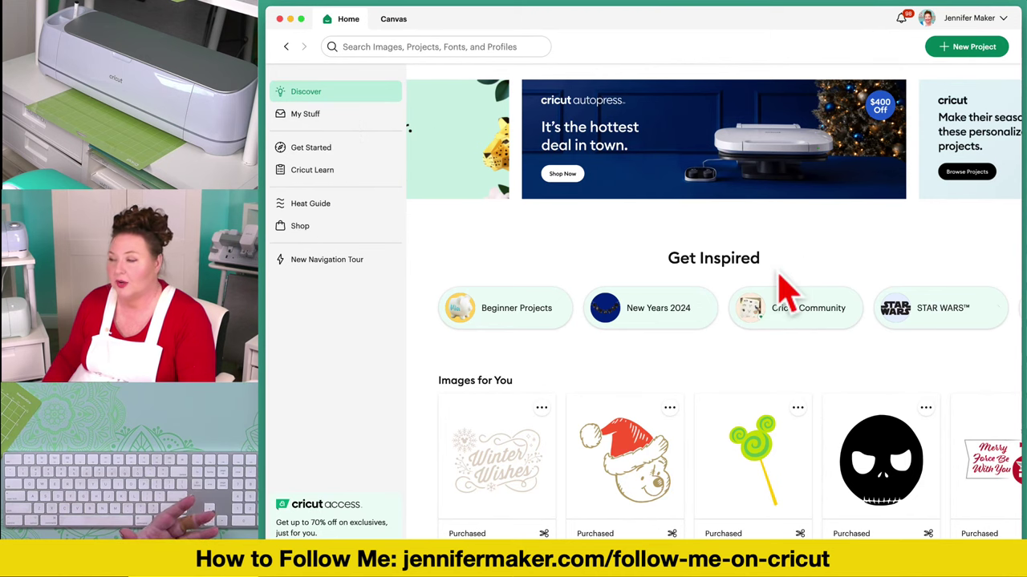
{"action": "scroll", "coordinate": [784, 286], "scroll_direction": "down", "scroll_amount": 3}
{"action": "scroll", "coordinate": [783, 286], "scroll_direction": "down", "scroll_amount": 9}
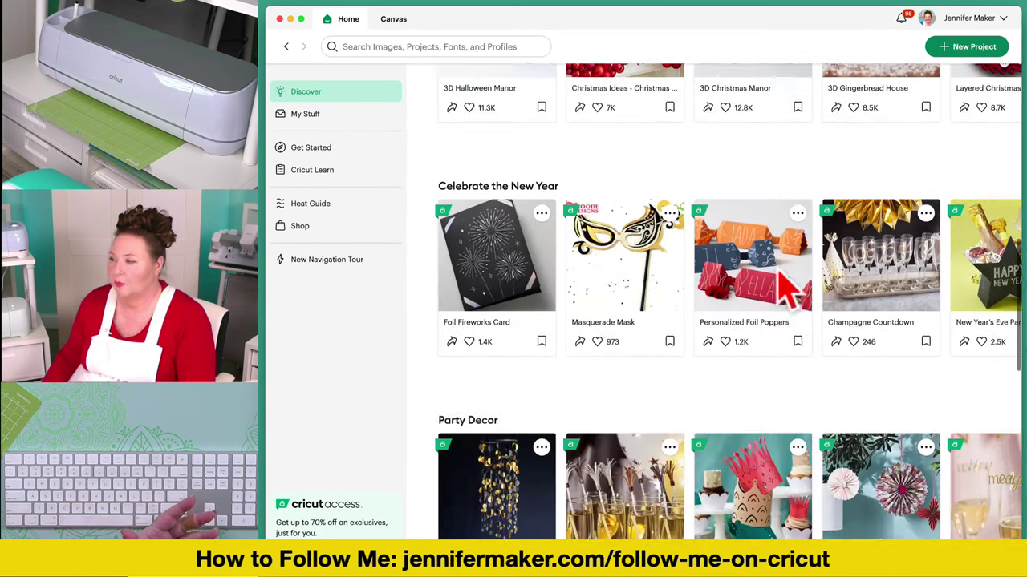
{"action": "scroll", "coordinate": [784, 286], "scroll_direction": "down", "scroll_amount": 4}
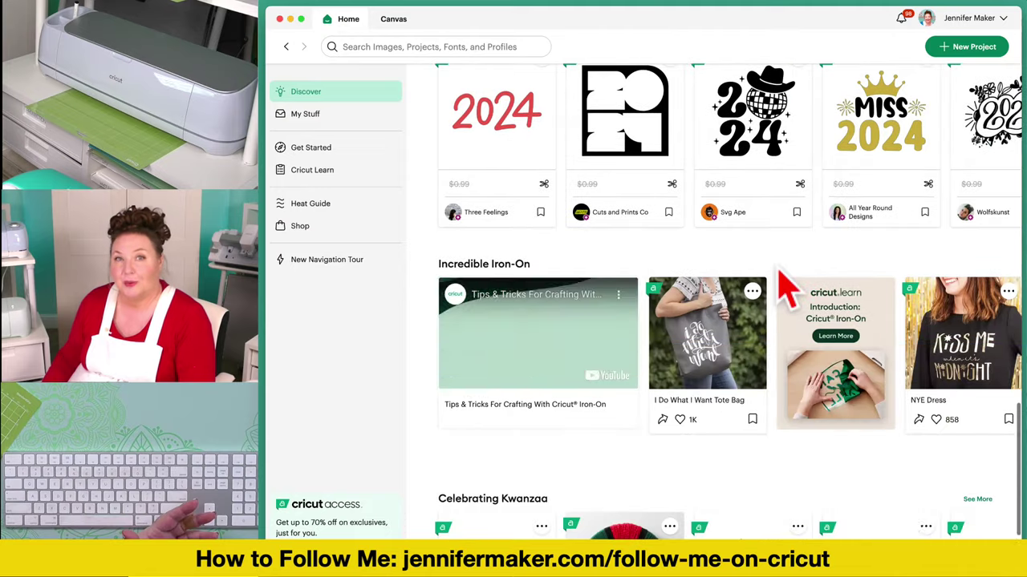
{"action": "scroll", "coordinate": [786, 289], "scroll_direction": "down", "scroll_amount": 8}
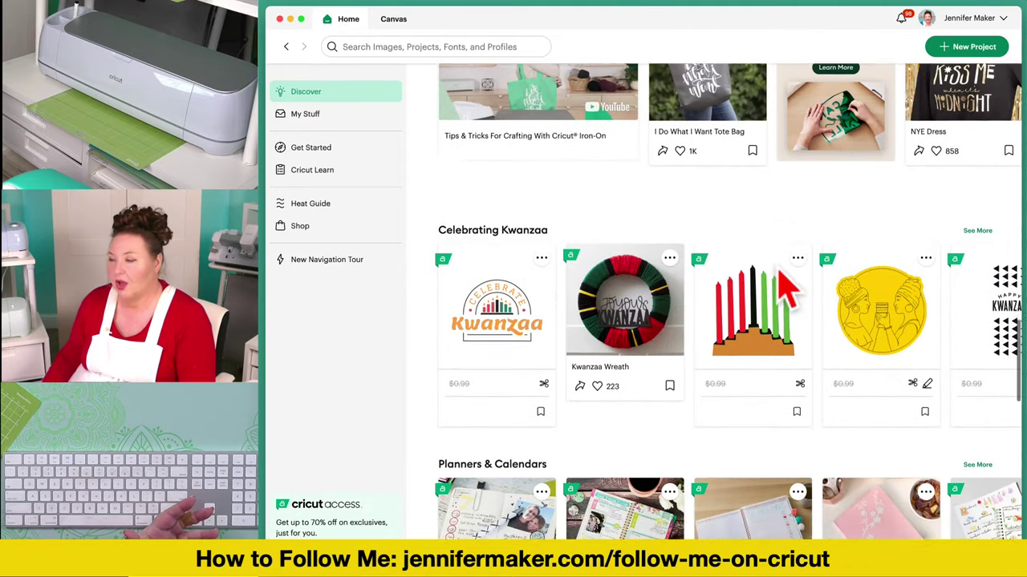
{"action": "scroll", "coordinate": [786, 290], "scroll_direction": "down", "scroll_amount": 9}
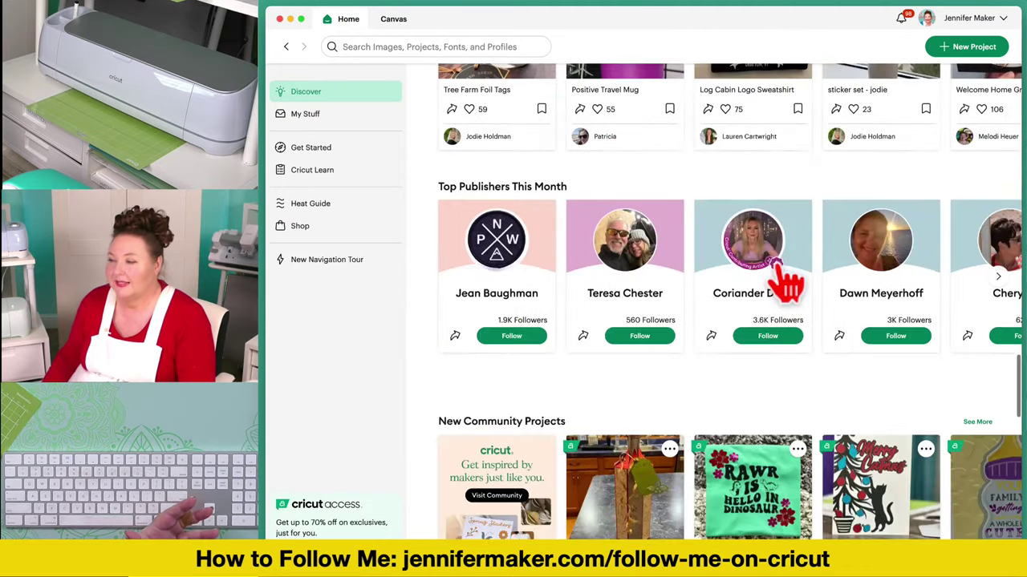
{"action": "scroll", "coordinate": [782, 277], "scroll_direction": "down", "scroll_amount": 6}
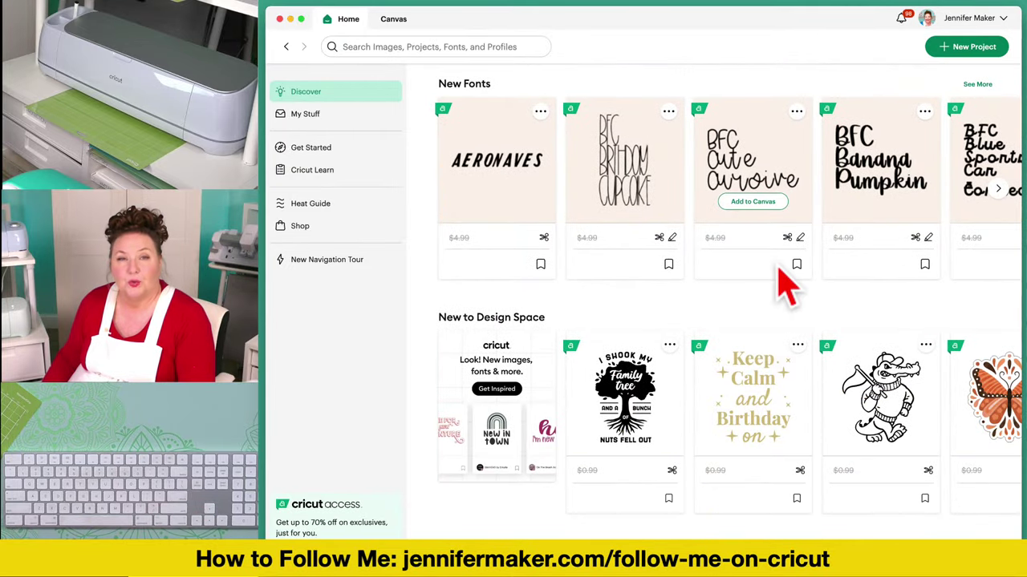
{"action": "scroll", "coordinate": [786, 290], "scroll_direction": "down", "scroll_amount": 3}
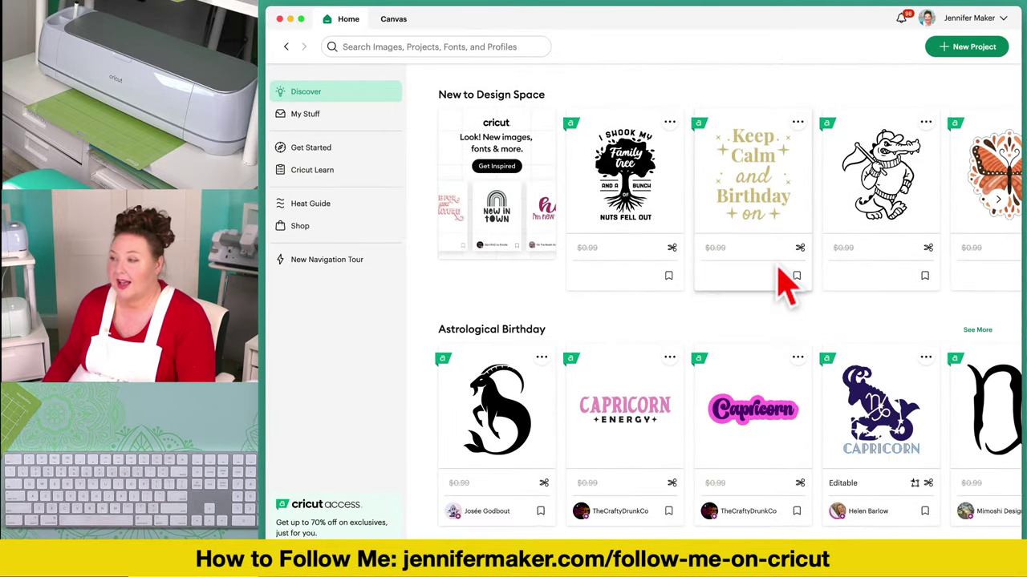
{"action": "scroll", "coordinate": [780, 273], "scroll_direction": "up", "scroll_amount": 9}
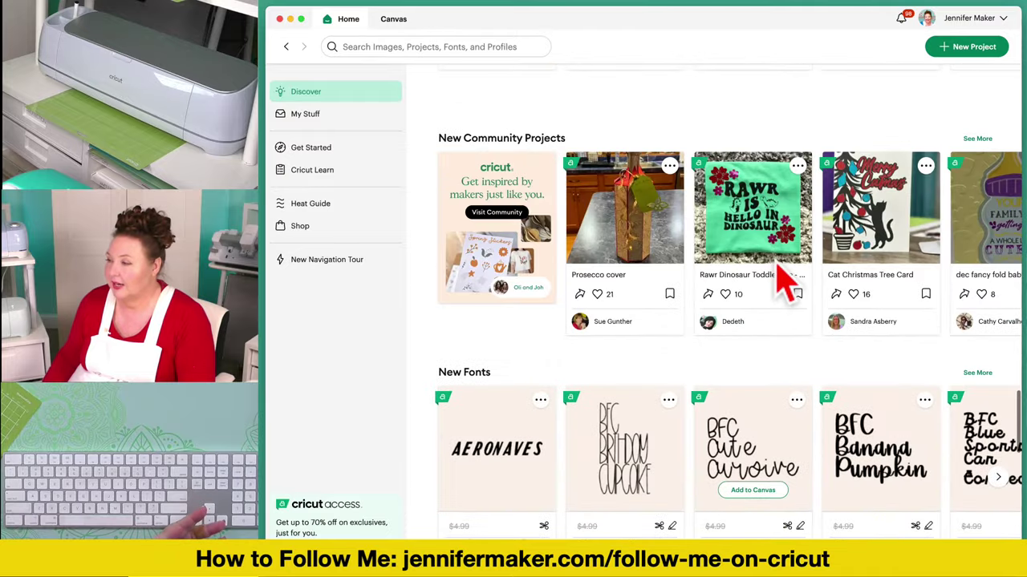
{"action": "scroll", "coordinate": [698, 272], "scroll_direction": "up", "scroll_amount": 1}
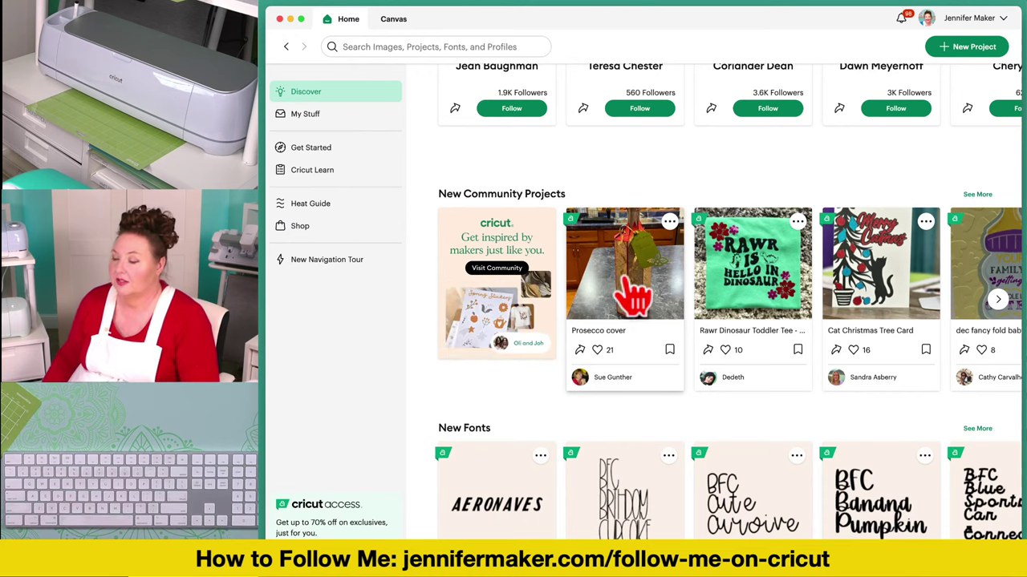
{"action": "scroll", "coordinate": [630, 297], "scroll_direction": "down", "scroll_amount": 5}
{"action": "scroll", "coordinate": [634, 301], "scroll_direction": "down", "scroll_amount": 10}
{"action": "scroll", "coordinate": [638, 297], "scroll_direction": "up", "scroll_amount": 15}
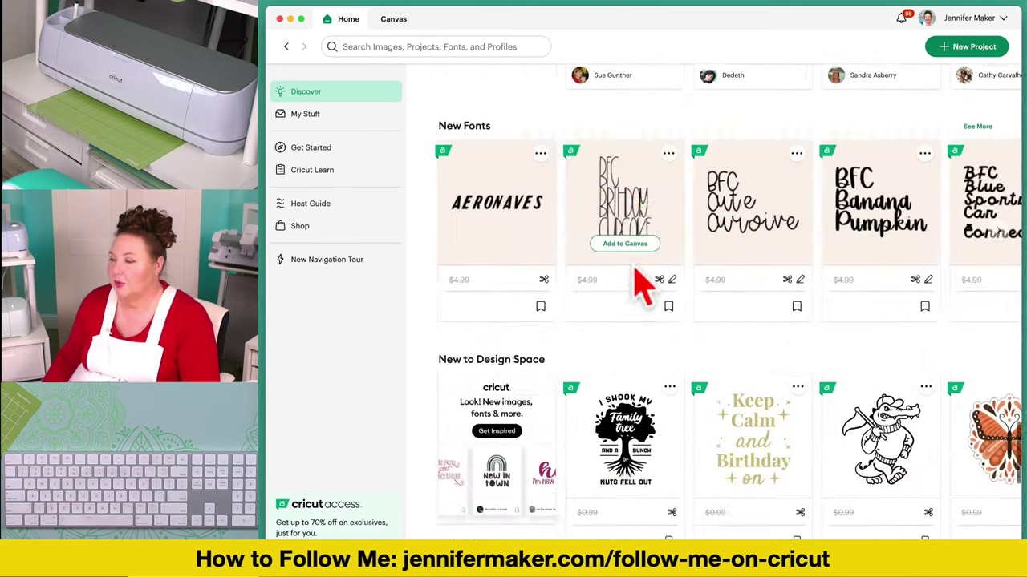
{"action": "scroll", "coordinate": [645, 284], "scroll_direction": "up", "scroll_amount": 10}
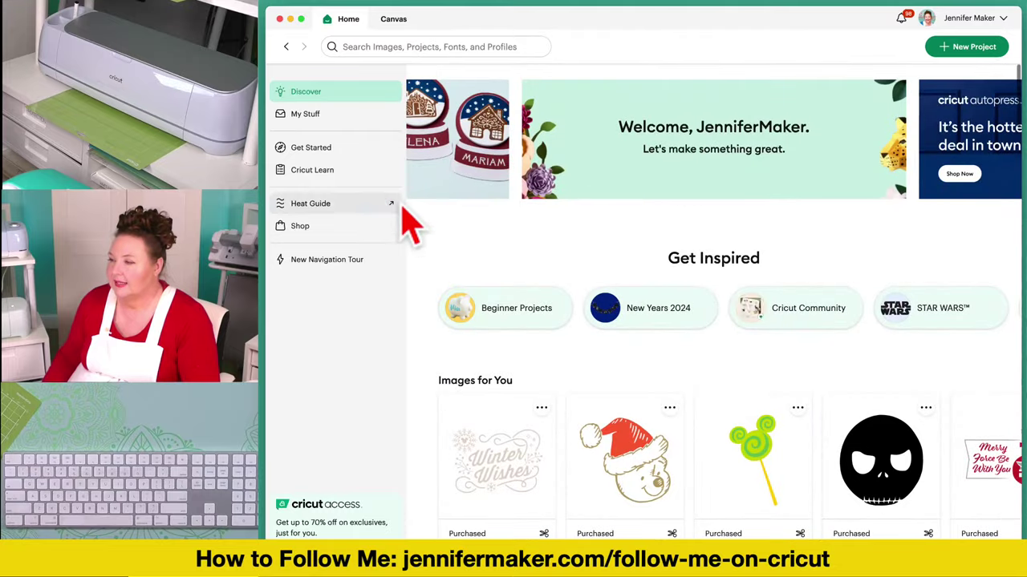
Look through the saved projects and the collections in My Stuff
{"action": "left_click", "coordinate": [336, 118]}
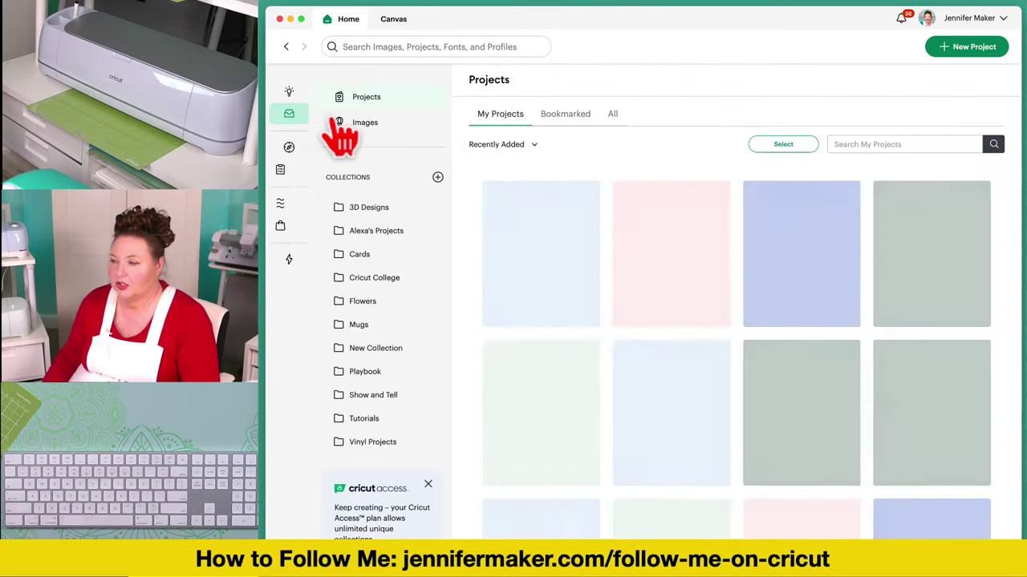
{"action": "scroll", "coordinate": [706, 433], "scroll_direction": "down", "scroll_amount": 15}
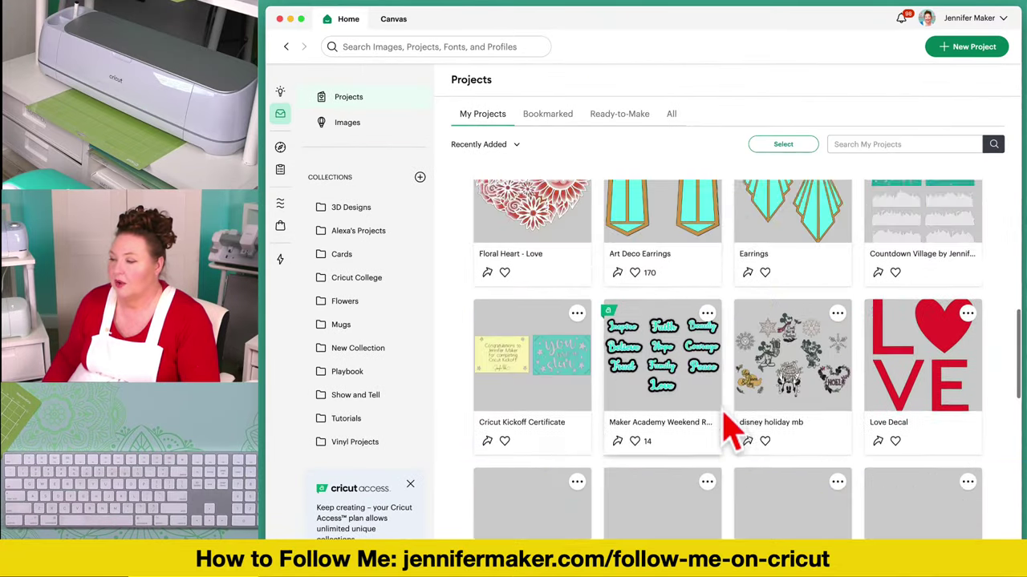
{"action": "scroll", "coordinate": [717, 399], "scroll_direction": "up", "scroll_amount": 10}
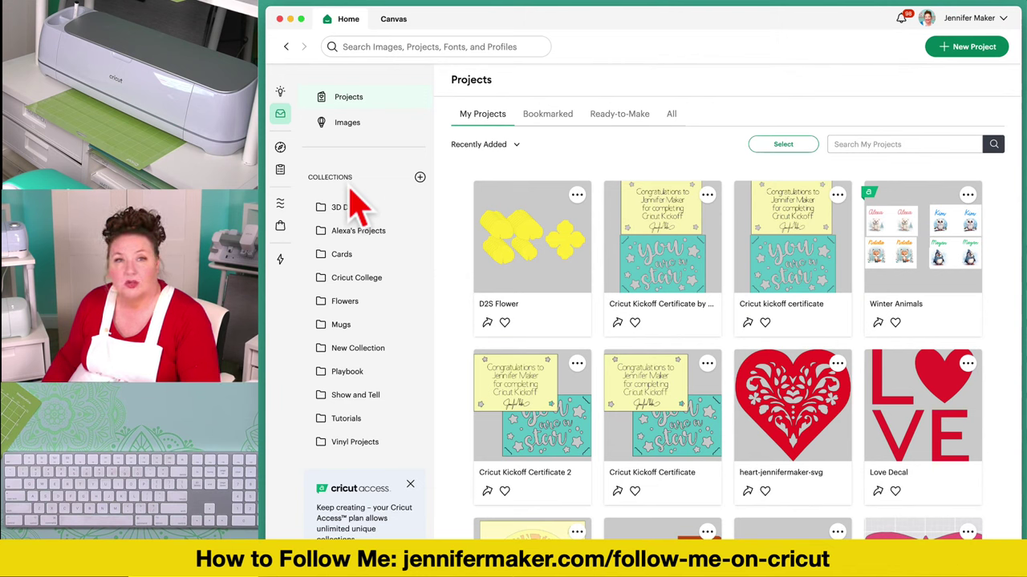
Go from Discover to the Get Started page, then pause and dismiss its welcome video
{"action": "left_click", "coordinate": [277, 93]}
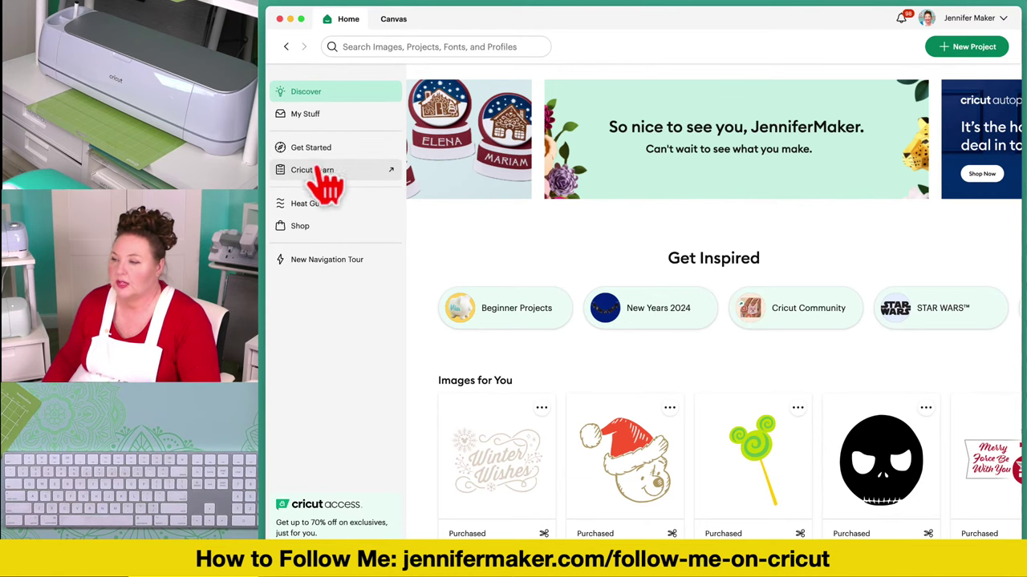
{"action": "left_click", "coordinate": [325, 154]}
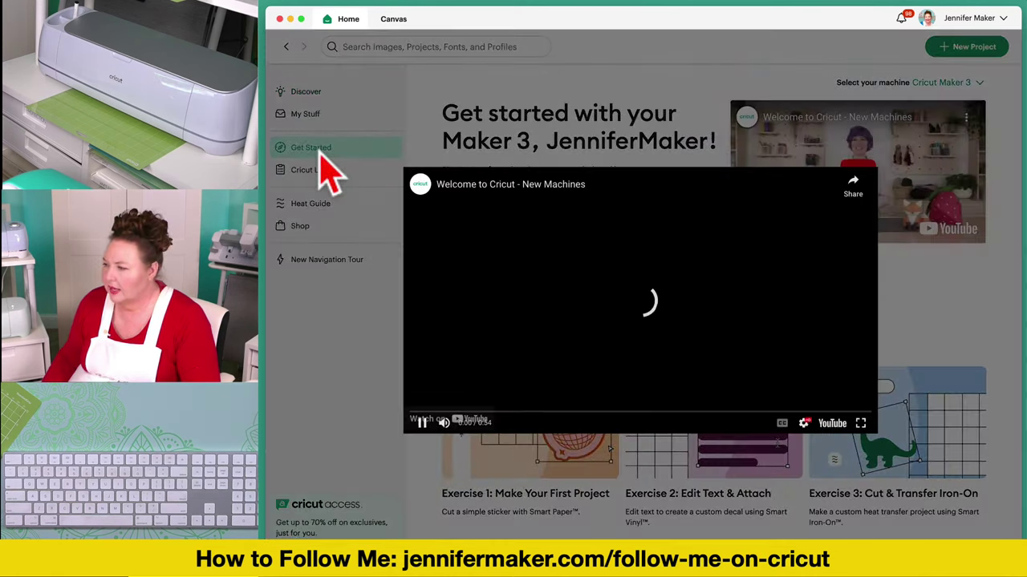
{"action": "left_click", "coordinate": [422, 423]}
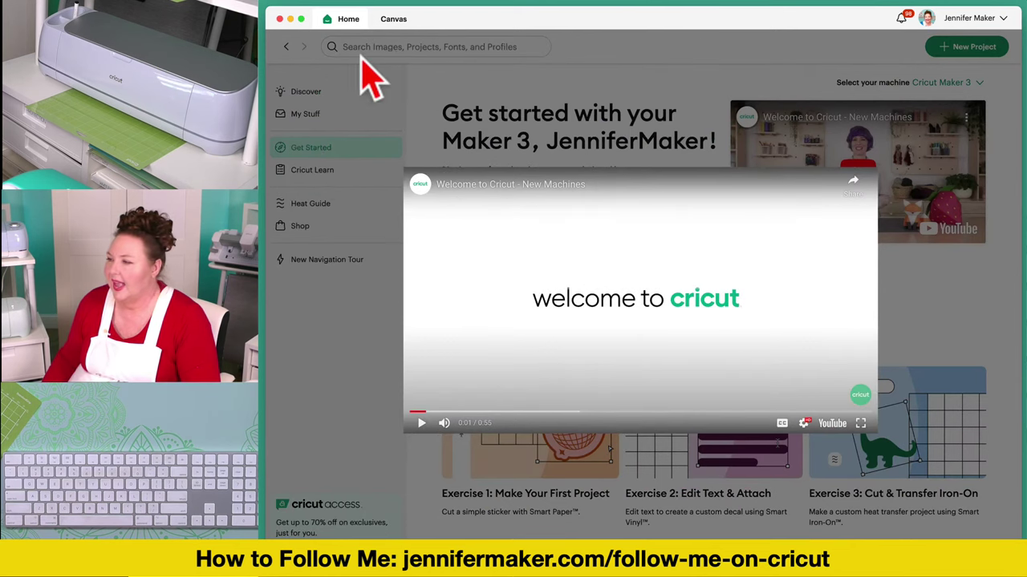
{"action": "left_click", "coordinate": [286, 48]}
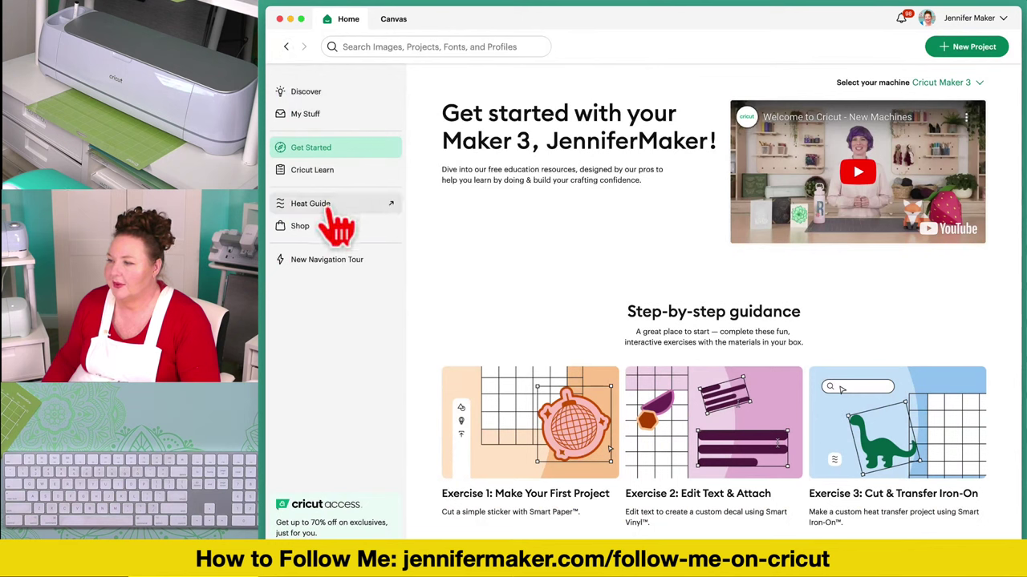
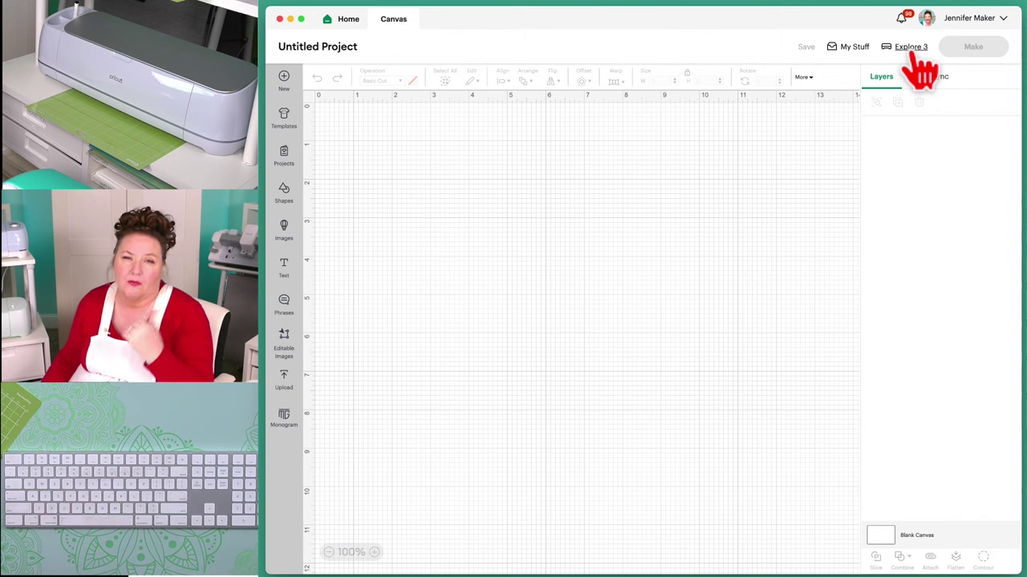
Set the machine for the untitled project to Cricut Maker 3
{"action": "left_click", "coordinate": [911, 48]}
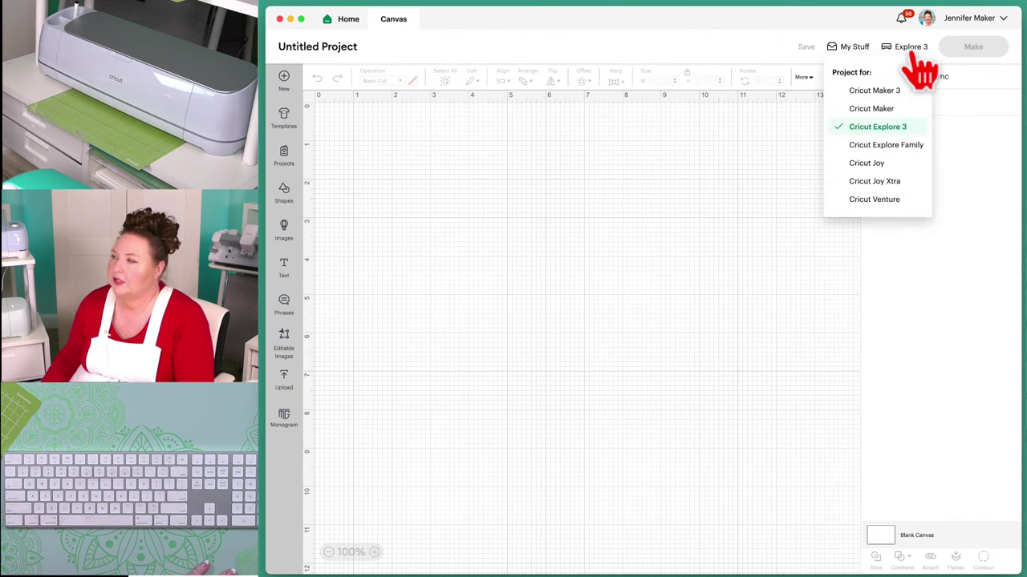
{"action": "left_click", "coordinate": [886, 91]}
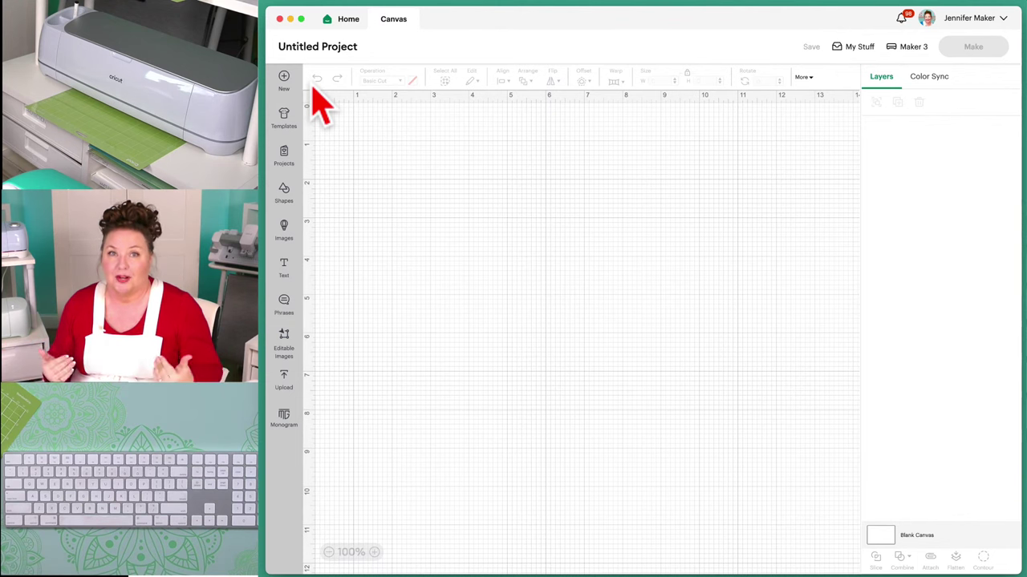
Open an additional application window alongside the untitled project
{"action": "left_click", "coordinate": [284, 78]}
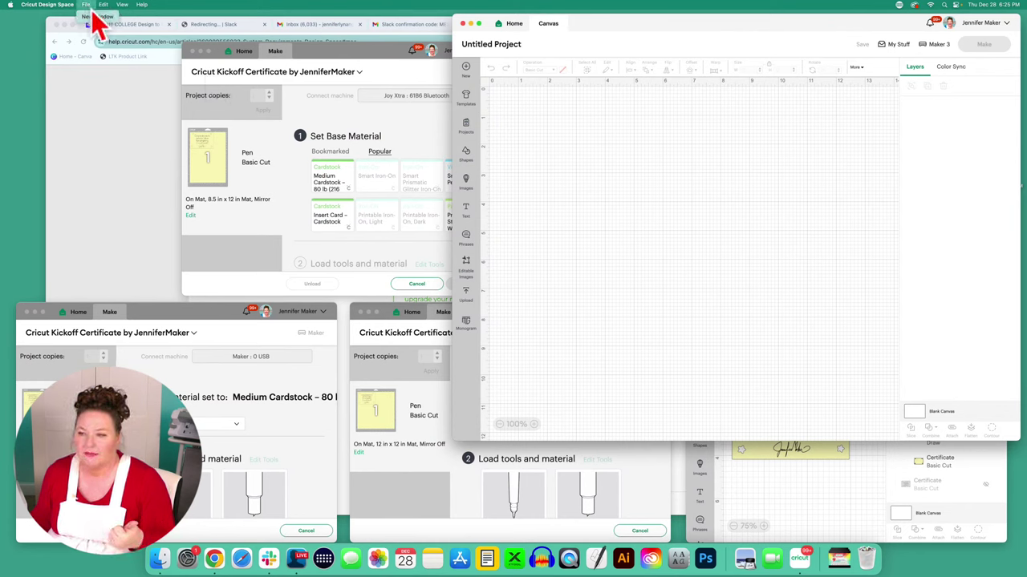
{"action": "left_click", "coordinate": [96, 19]}
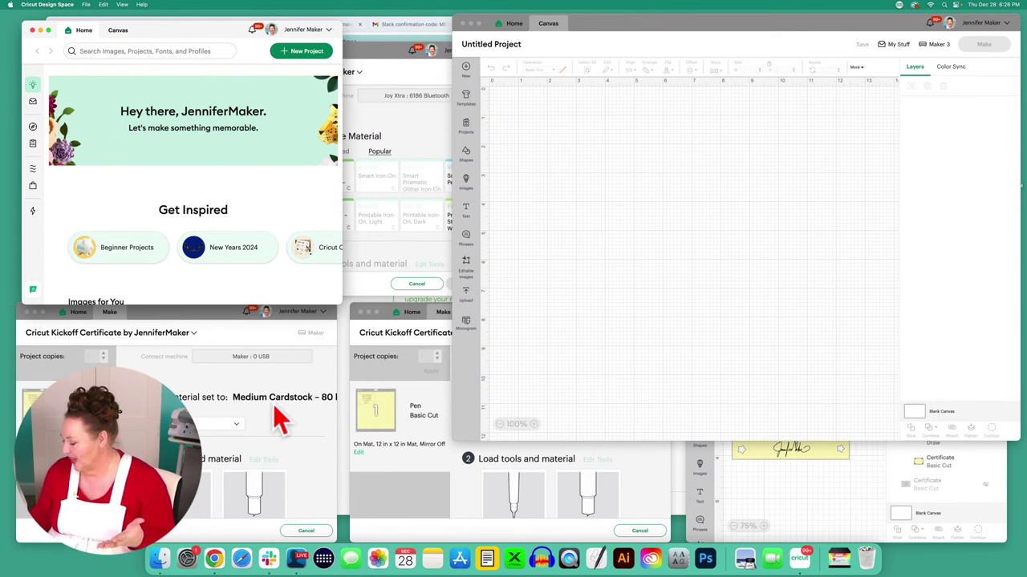
Add the Aprons template to the untitled project's canvas and hide the template
{"action": "left_click", "coordinate": [614, 401]}
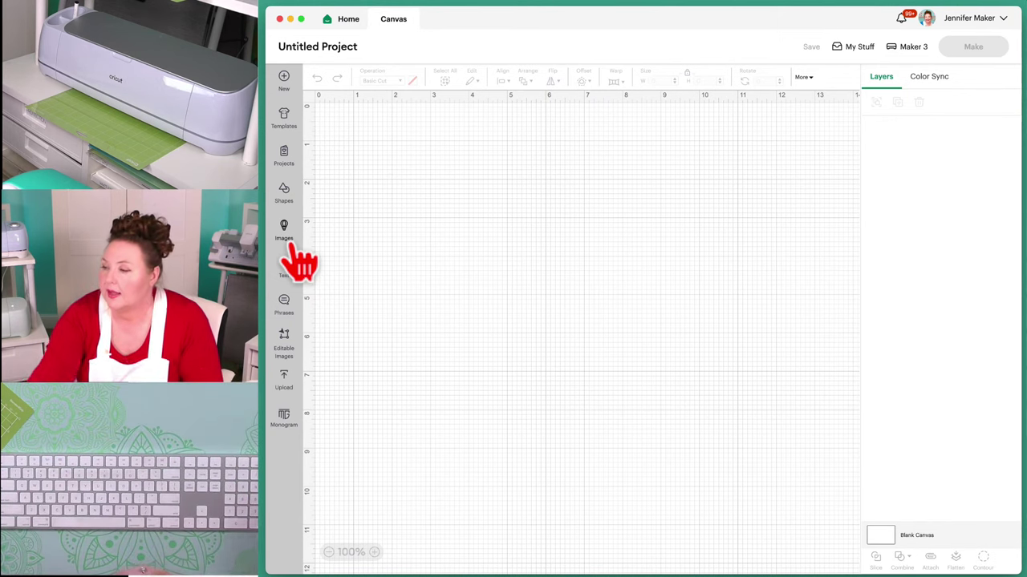
{"action": "left_click", "coordinate": [286, 119]}
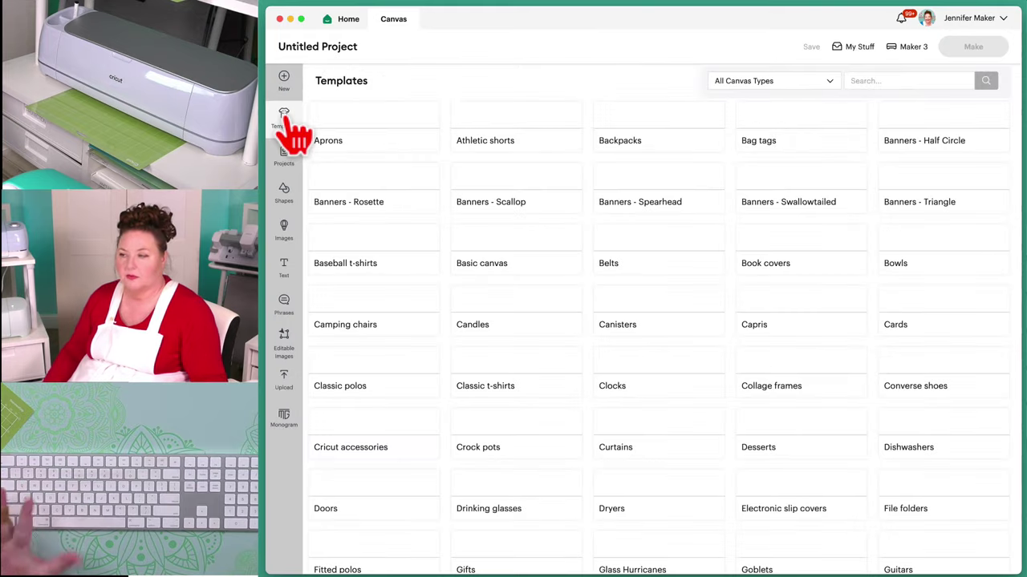
{"action": "left_click", "coordinate": [388, 195]}
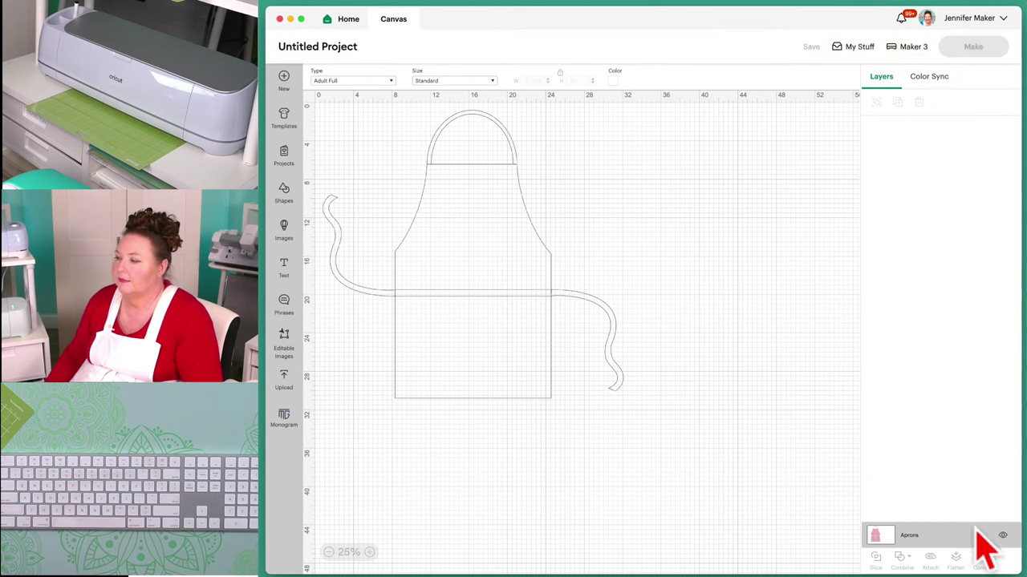
{"action": "left_click", "coordinate": [1003, 536]}
{"action": "left_click", "coordinate": [1003, 535]}
{"action": "left_click", "coordinate": [1003, 536]}
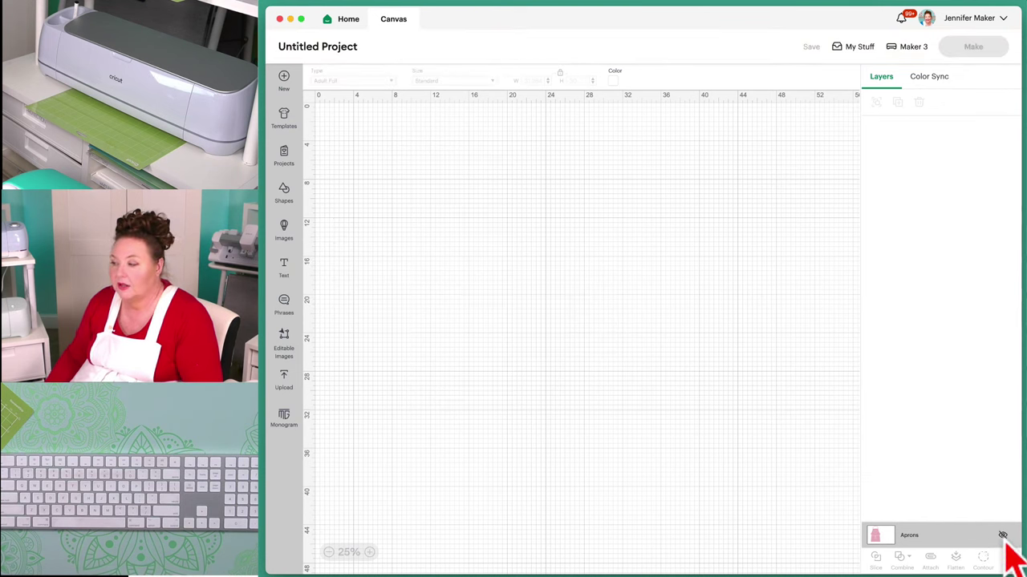
Open the project library and look through its filter categories, leaving the filter on All Projects
{"action": "left_click", "coordinate": [285, 157]}
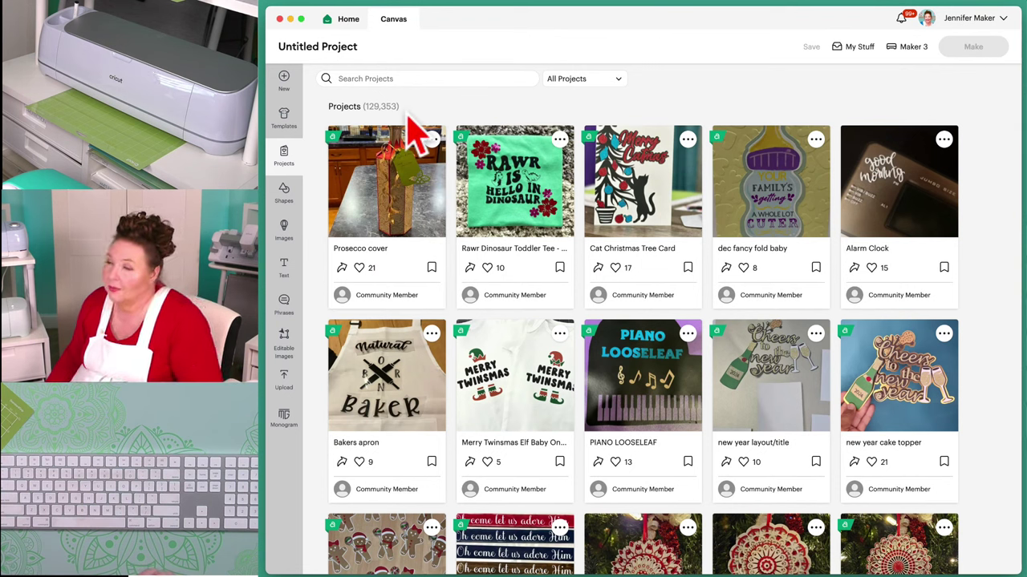
{"action": "left_click", "coordinate": [401, 77]}
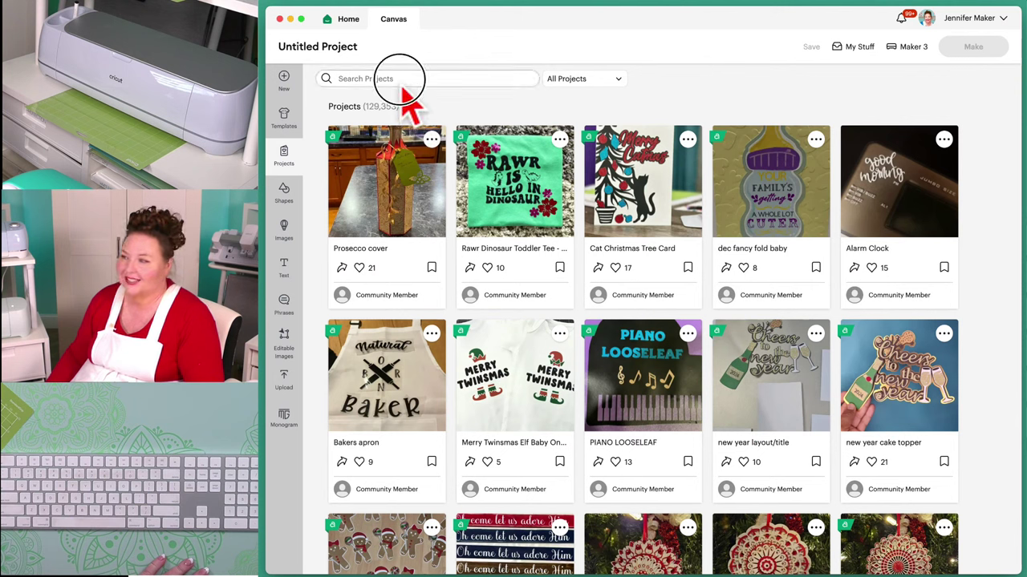
{"action": "left_click", "coordinate": [567, 79]}
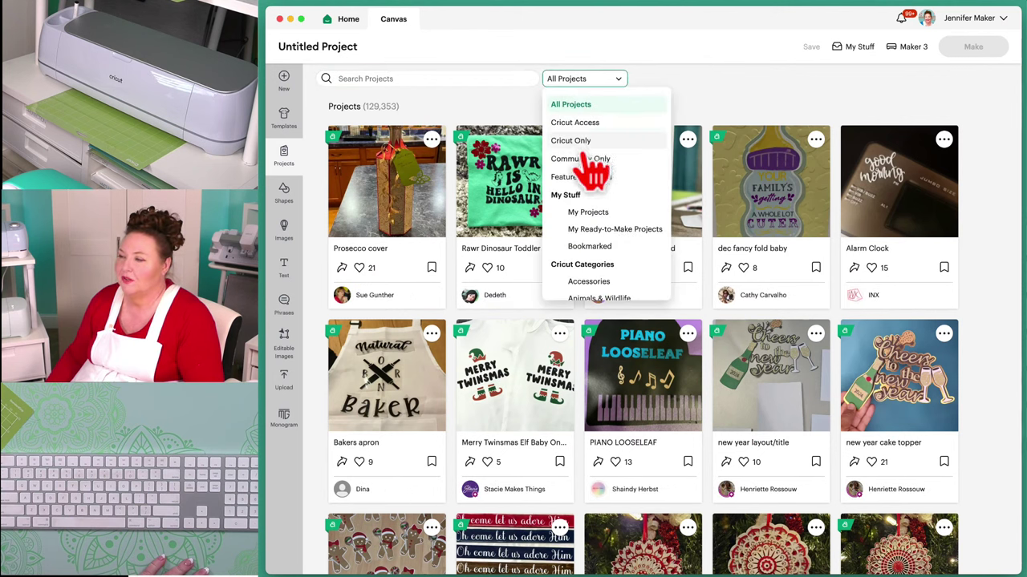
{"action": "scroll", "coordinate": [591, 224], "scroll_direction": "down", "scroll_amount": 8}
{"action": "scroll", "coordinate": [591, 232], "scroll_direction": "down", "scroll_amount": 2}
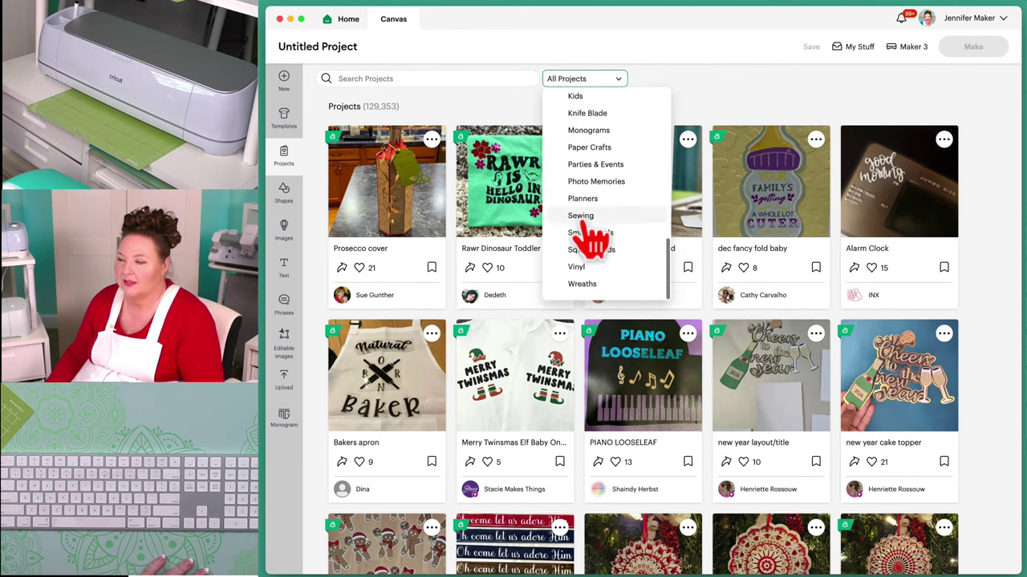
{"action": "scroll", "coordinate": [589, 232], "scroll_direction": "up", "scroll_amount": 10}
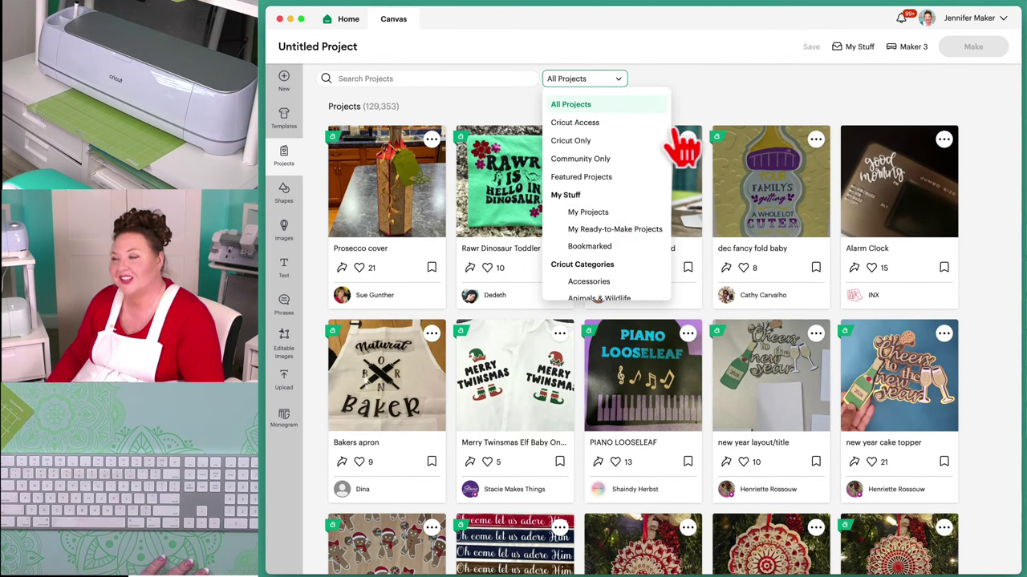
{"action": "left_click", "coordinate": [701, 115]}
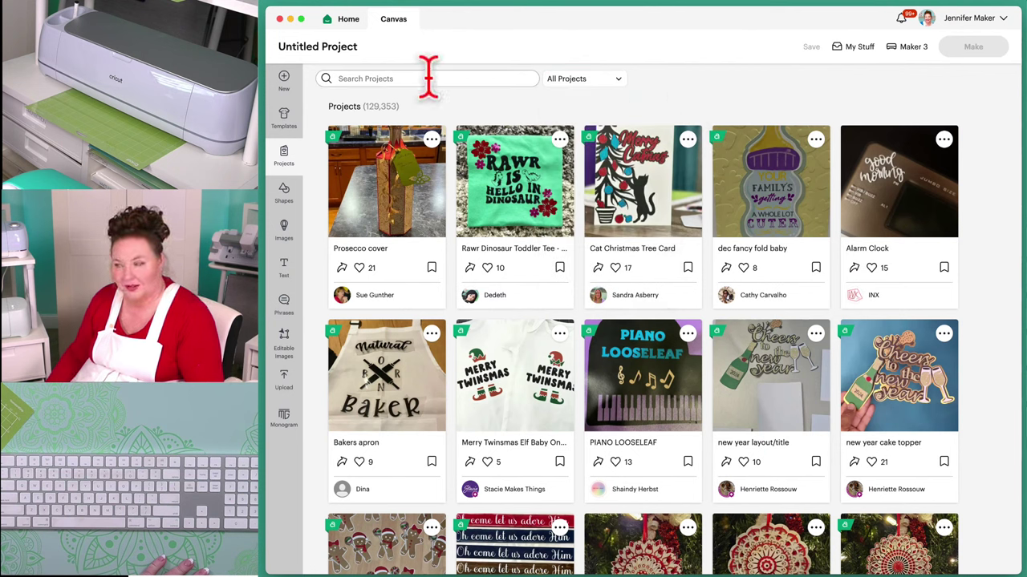
Look through the free shapes and the shapes included with the subscription, then close the shape library
{"action": "left_click", "coordinate": [289, 199]}
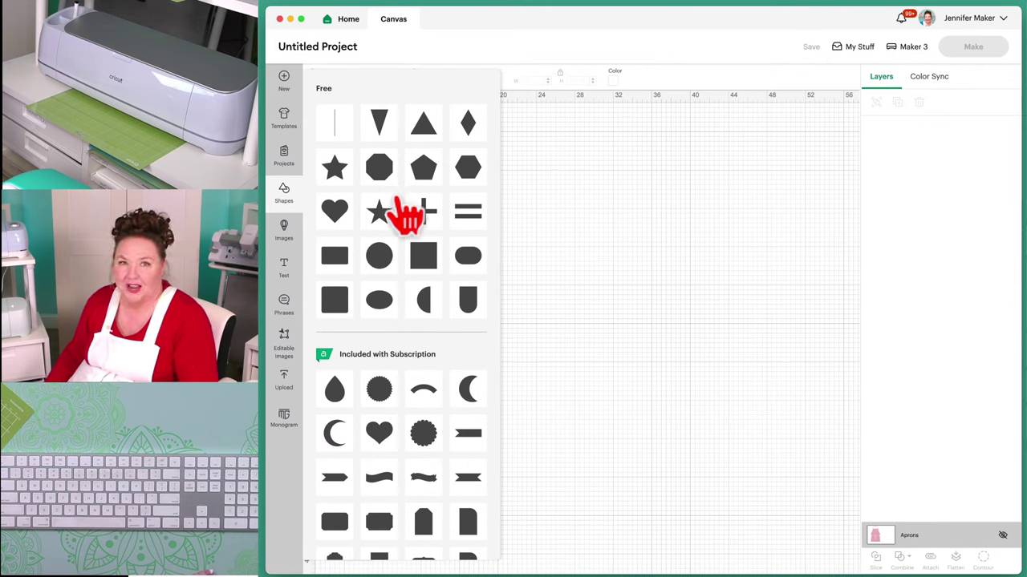
{"action": "scroll", "coordinate": [428, 292], "scroll_direction": "down", "scroll_amount": 5}
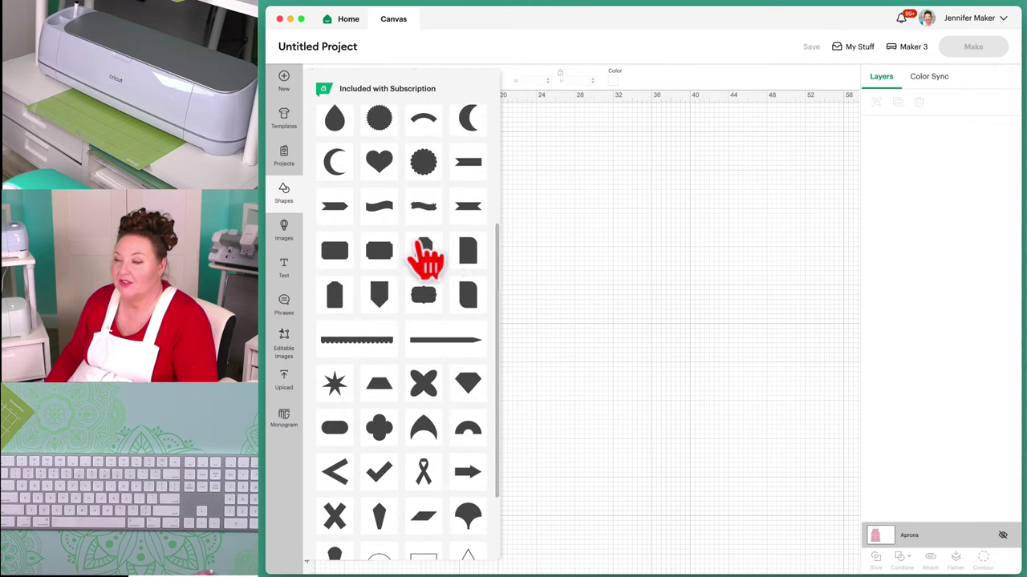
{"action": "scroll", "coordinate": [415, 253], "scroll_direction": "up", "scroll_amount": 1}
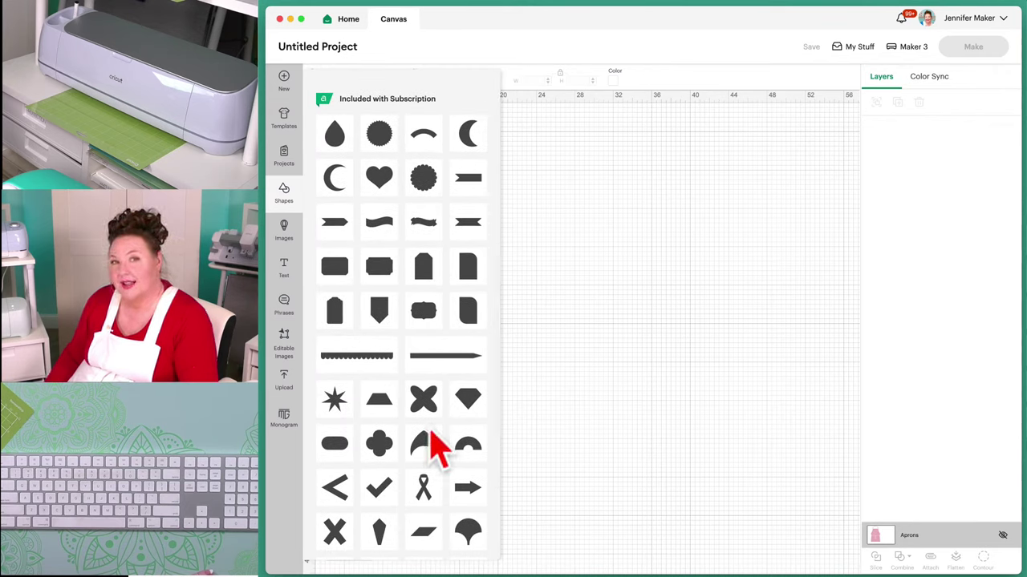
{"action": "scroll", "coordinate": [452, 419], "scroll_direction": "up", "scroll_amount": 5}
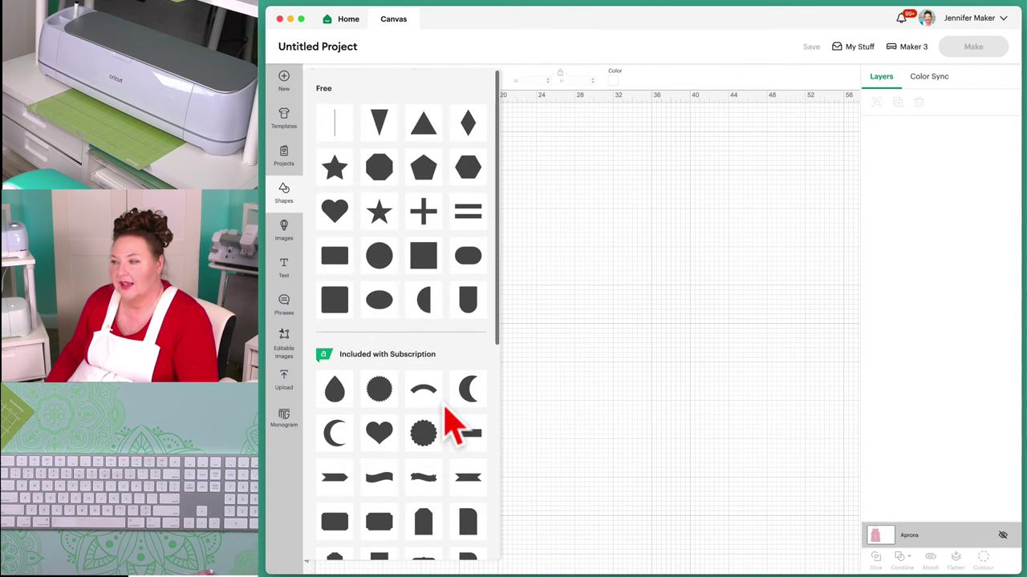
{"action": "scroll", "coordinate": [449, 413], "scroll_direction": "down", "scroll_amount": 4}
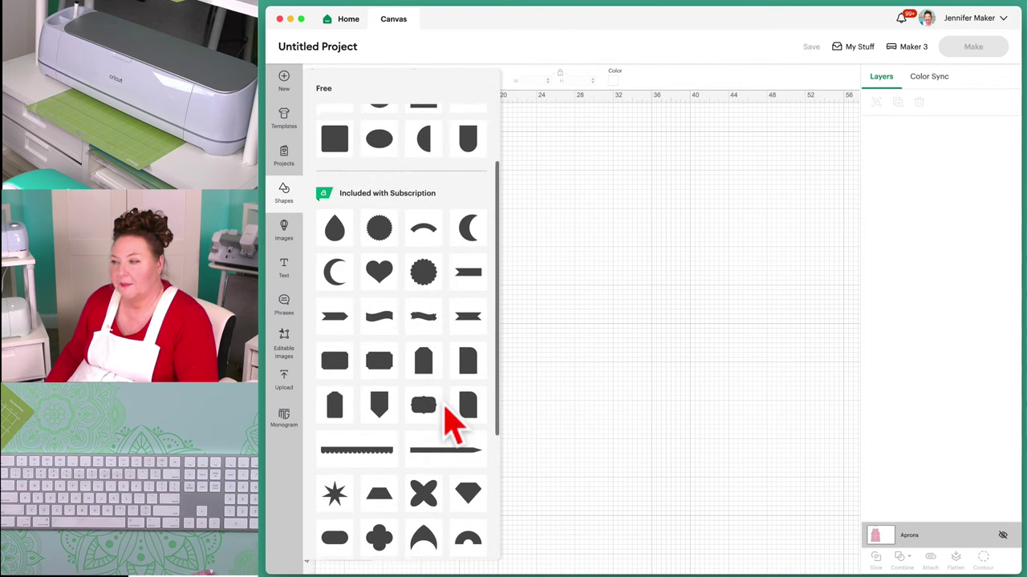
{"action": "left_click", "coordinate": [617, 365]}
Review the general Design Space settings and follow the link for managing the subscription, then close the settings
{"action": "left_click", "coordinate": [968, 22]}
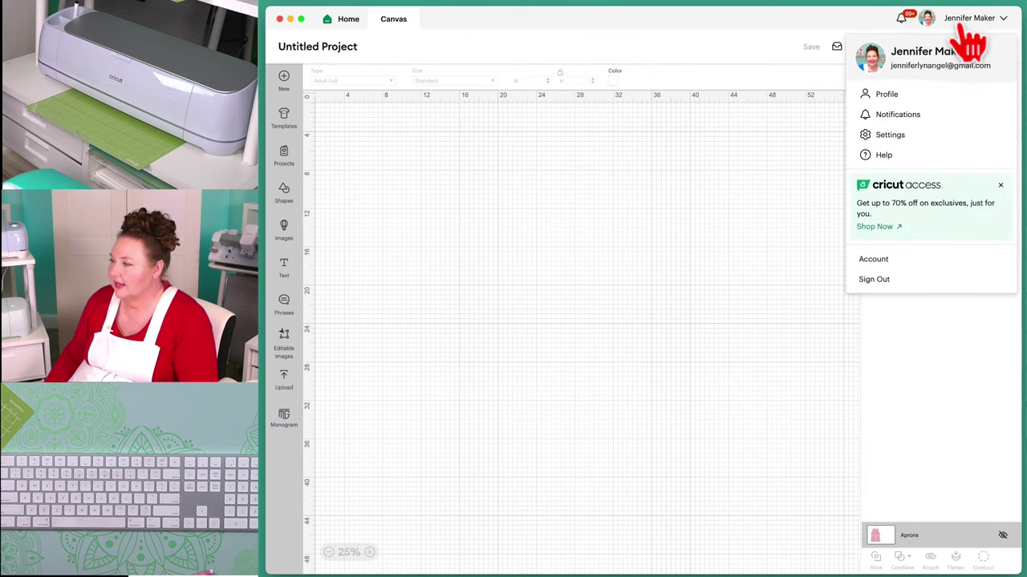
{"action": "left_click", "coordinate": [906, 137]}
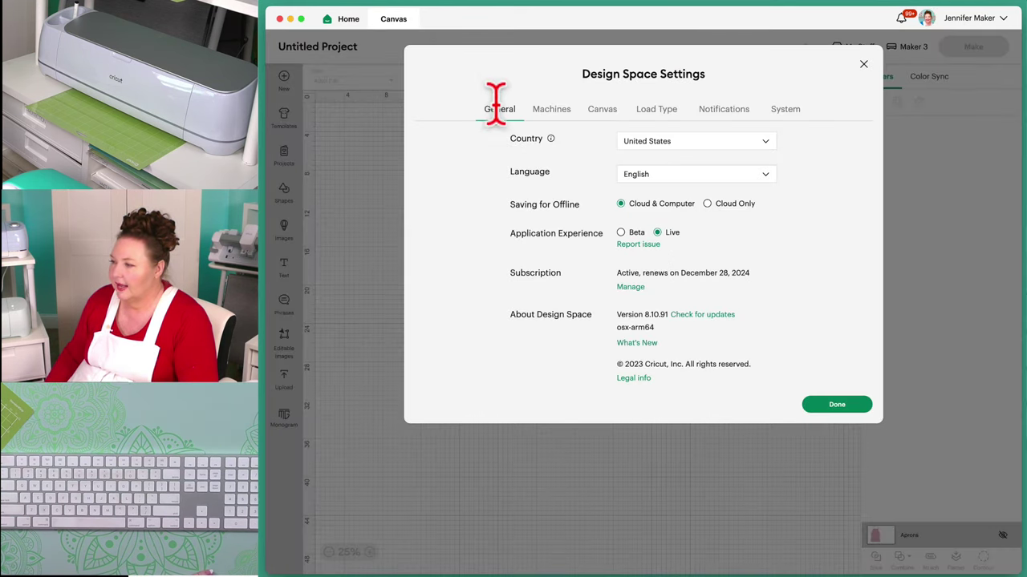
{"action": "left_click", "coordinate": [629, 289]}
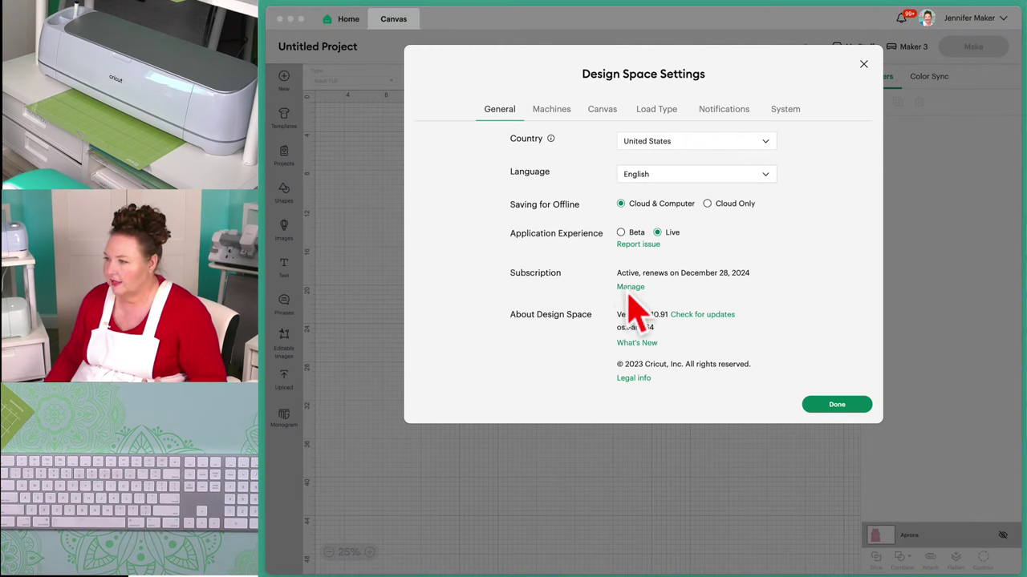
{"action": "left_click", "coordinate": [988, 219]}
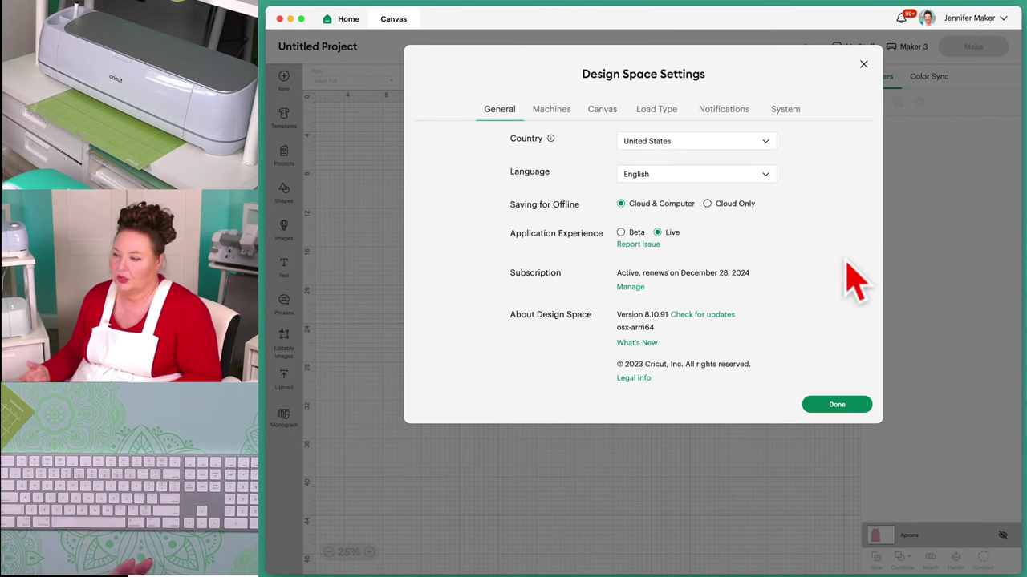
{"action": "left_click", "coordinate": [379, 221]}
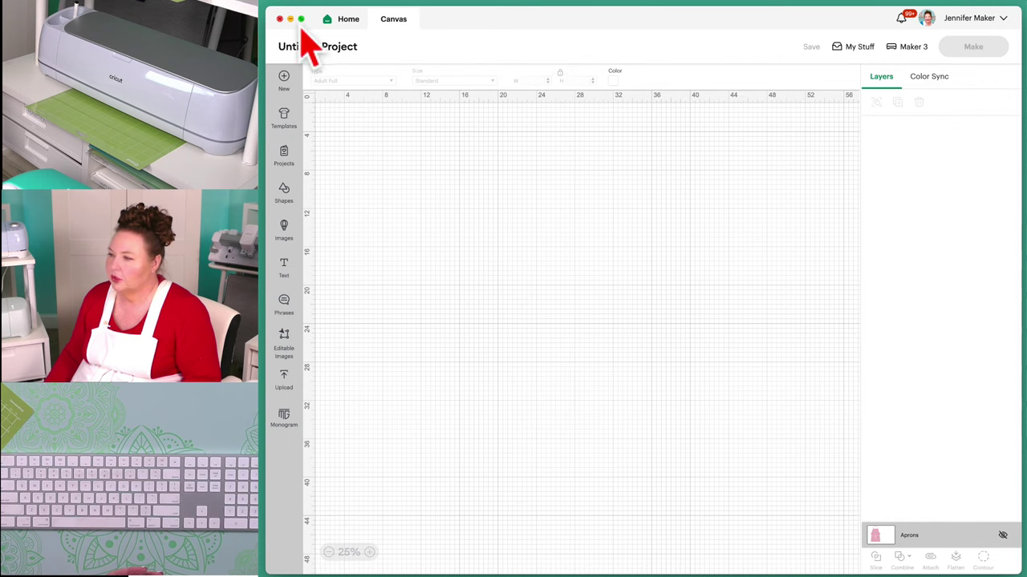
Look through the recommended projects and images on the home screen's Discover page, down to the Incredible Iron-On section
{"action": "left_click", "coordinate": [341, 18]}
{"action": "left_click", "coordinate": [308, 93]}
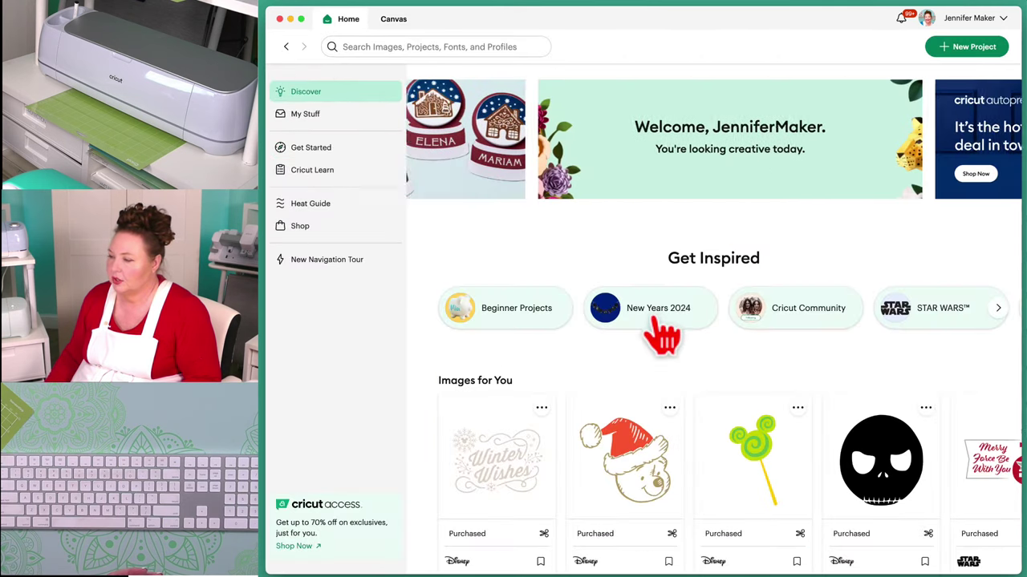
{"action": "scroll", "coordinate": [660, 332], "scroll_direction": "down", "scroll_amount": 5}
{"action": "scroll", "coordinate": [651, 346], "scroll_direction": "up", "scroll_amount": 1}
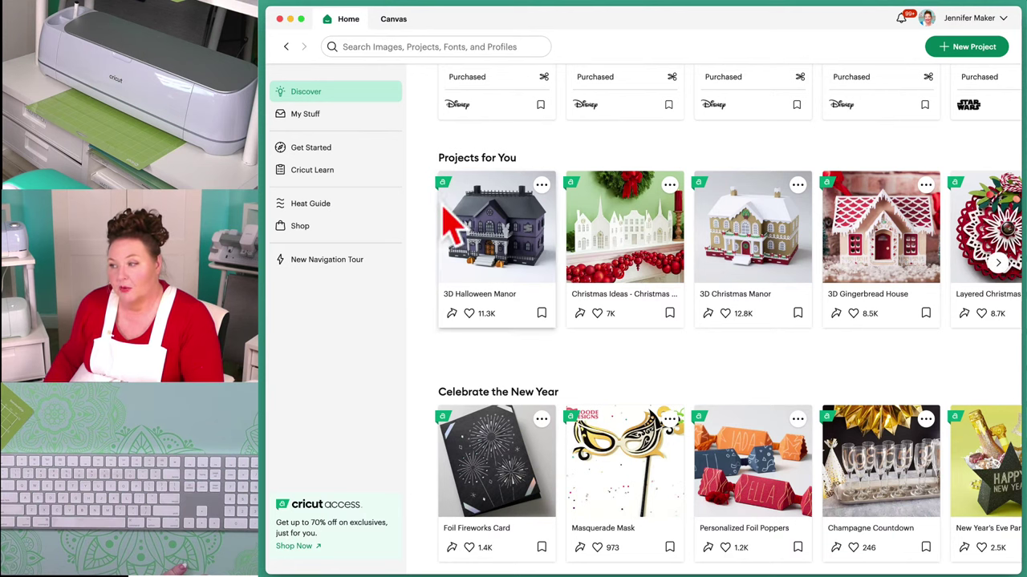
{"action": "scroll", "coordinate": [506, 281], "scroll_direction": "down", "scroll_amount": 5}
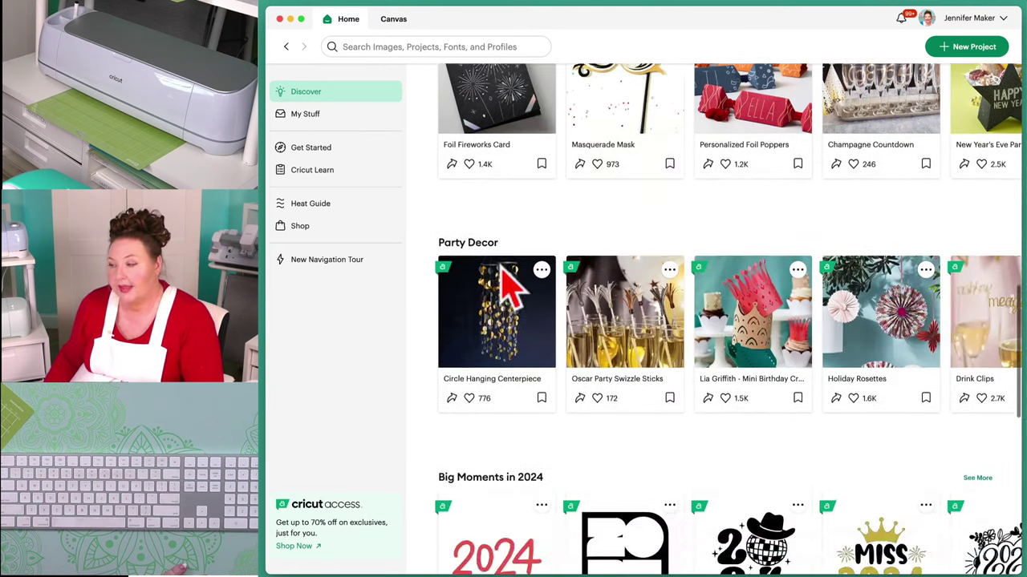
{"action": "scroll", "coordinate": [504, 277], "scroll_direction": "down", "scroll_amount": 4}
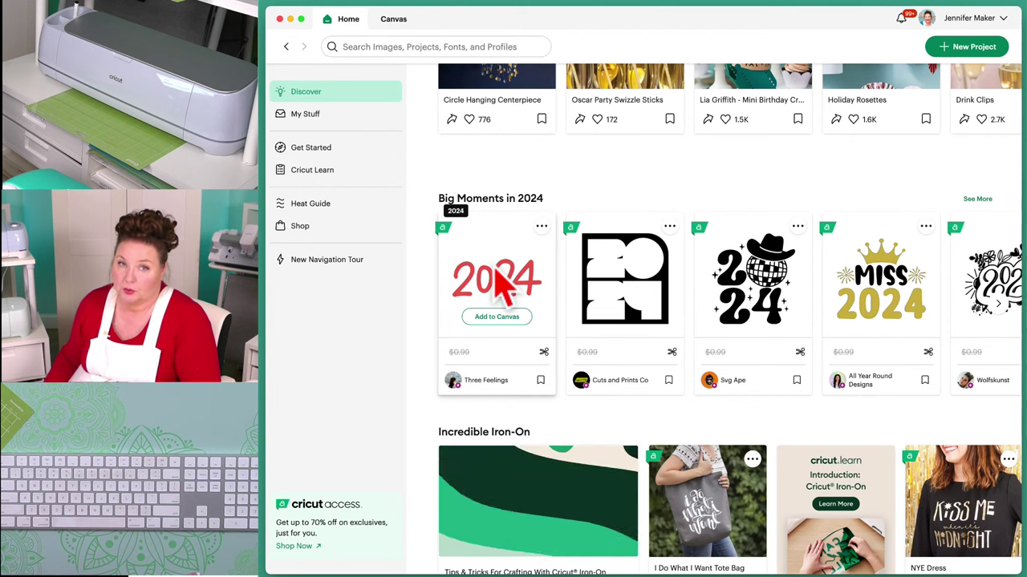
{"action": "scroll", "coordinate": [495, 270], "scroll_direction": "down", "scroll_amount": 1}
{"action": "scroll", "coordinate": [495, 273], "scroll_direction": "down", "scroll_amount": 1}
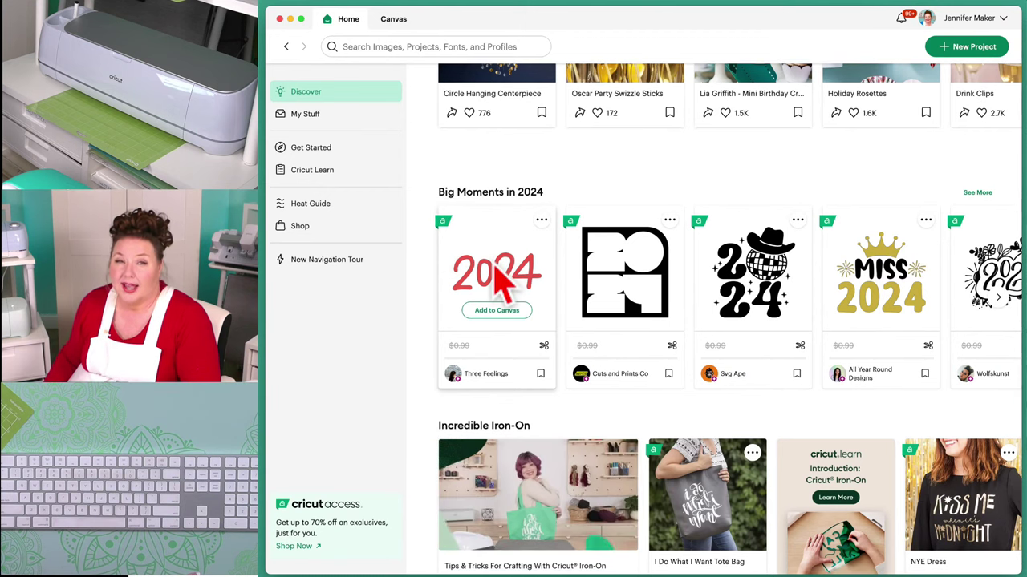
{"action": "scroll", "coordinate": [494, 272], "scroll_direction": "down", "scroll_amount": 3}
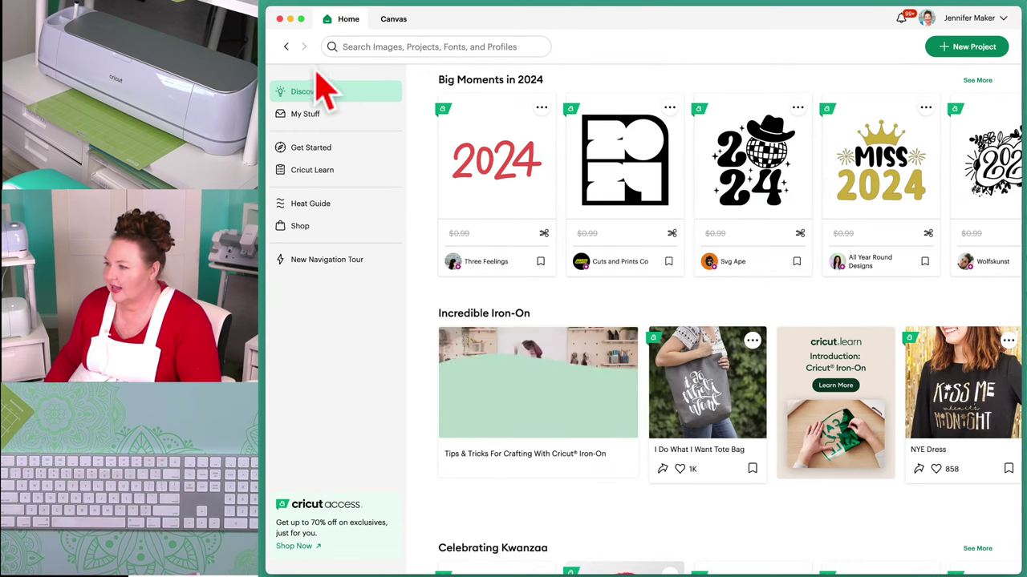
Return to the canvas of the untitled project and insert the free heart shape
{"action": "left_click", "coordinate": [393, 19]}
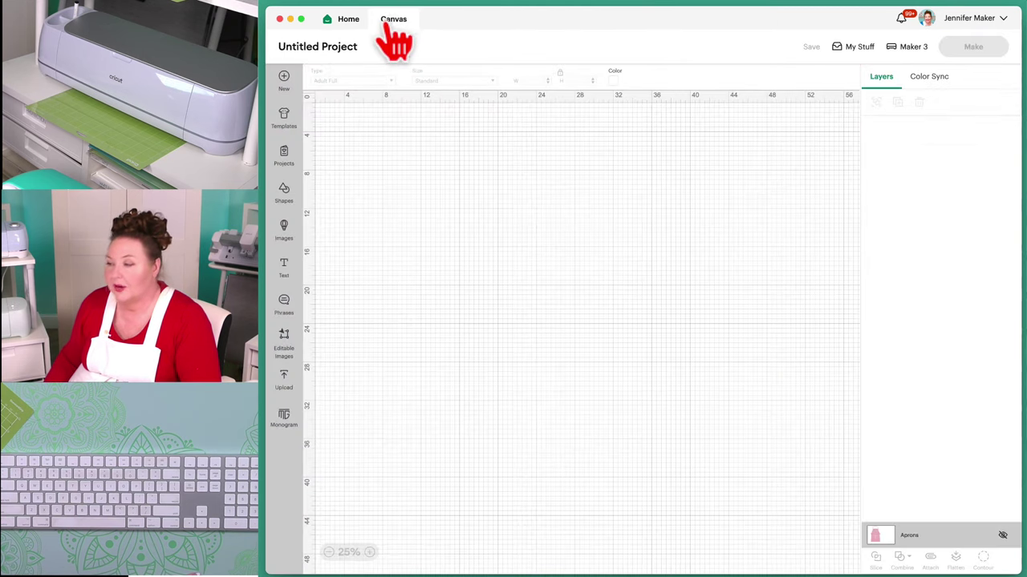
{"action": "left_click", "coordinate": [283, 193]}
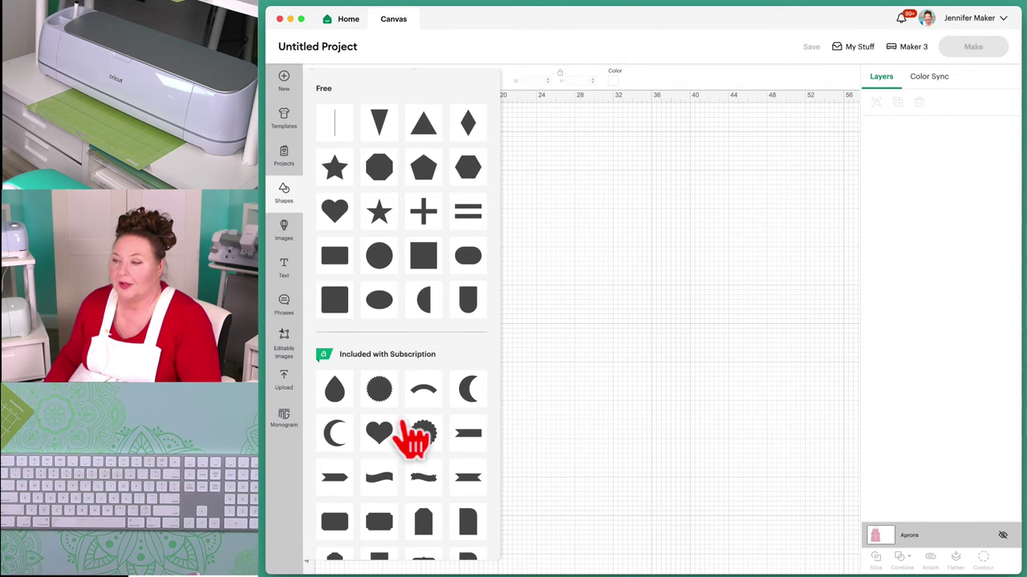
{"action": "scroll", "coordinate": [406, 436], "scroll_direction": "down", "scroll_amount": 3}
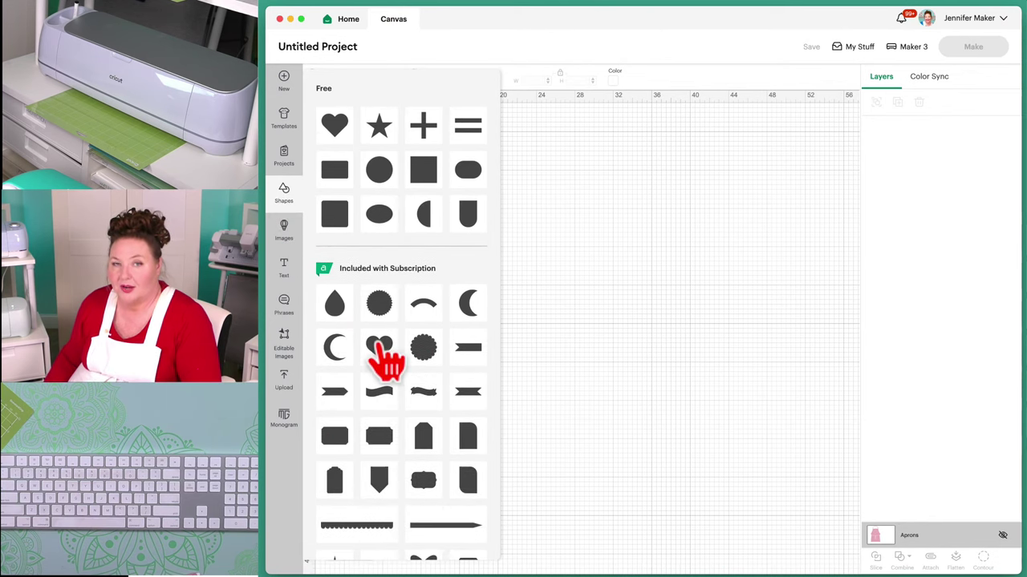
{"action": "scroll", "coordinate": [383, 357], "scroll_direction": "up", "scroll_amount": 3}
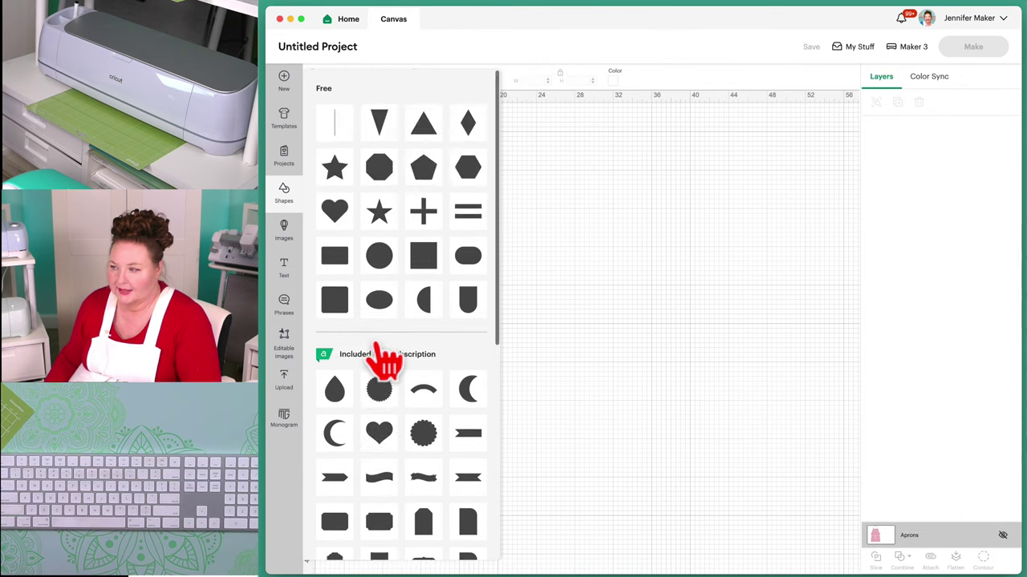
{"action": "left_click", "coordinate": [335, 216]}
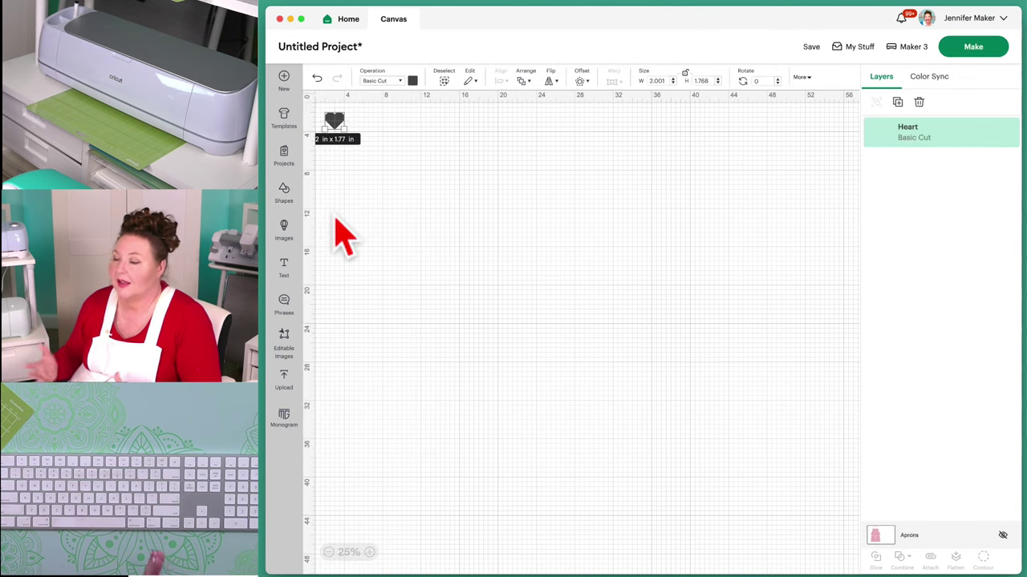
Select the heart shape on the canvas at 125% magnification
{"action": "left_click", "coordinate": [371, 551]}
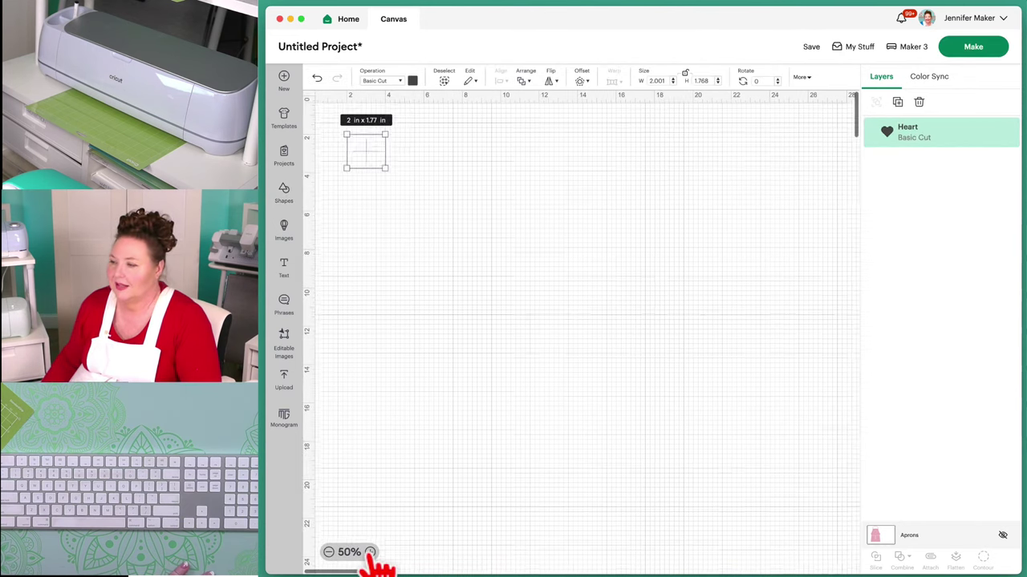
{"action": "left_click", "coordinate": [371, 551]}
{"action": "left_click", "coordinate": [373, 552]}
{"action": "left_click", "coordinate": [374, 552]}
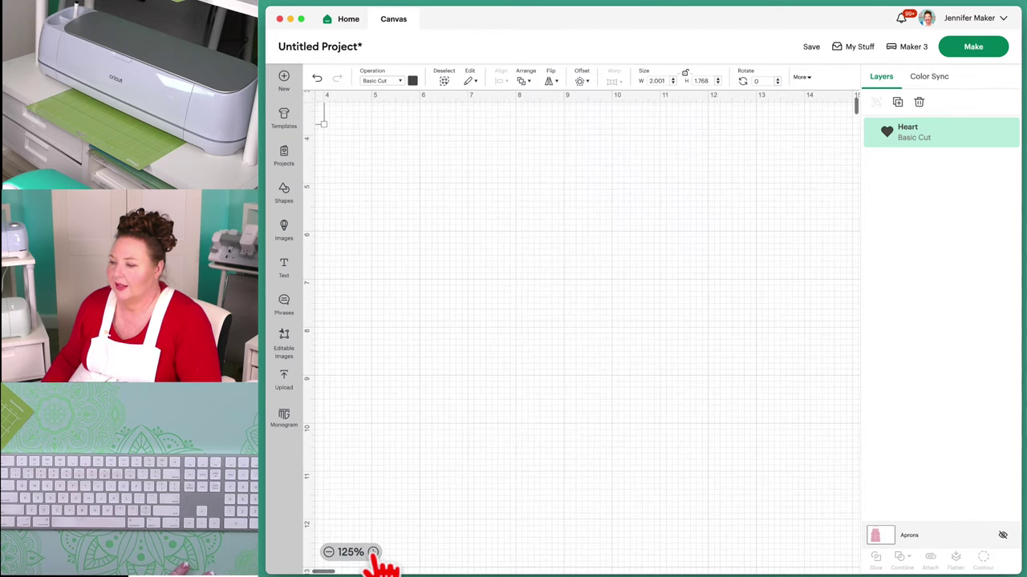
{"action": "left_click", "coordinate": [316, 561]}
{"action": "scroll", "coordinate": [426, 405], "scroll_direction": "left", "scroll_amount": 3}
{"action": "scroll", "coordinate": [426, 405], "scroll_direction": "up", "scroll_amount": 3}
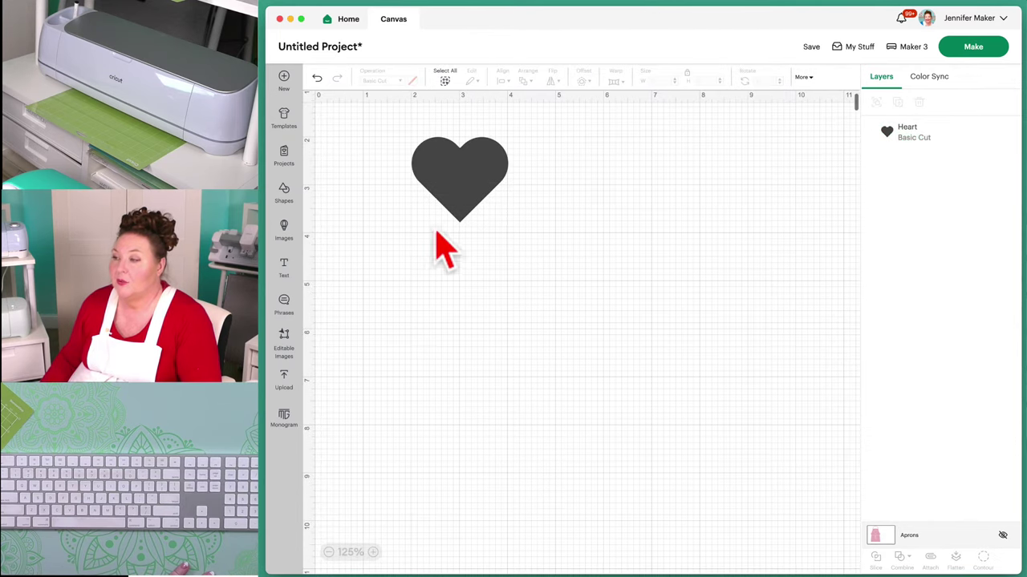
{"action": "left_click", "coordinate": [459, 189]}
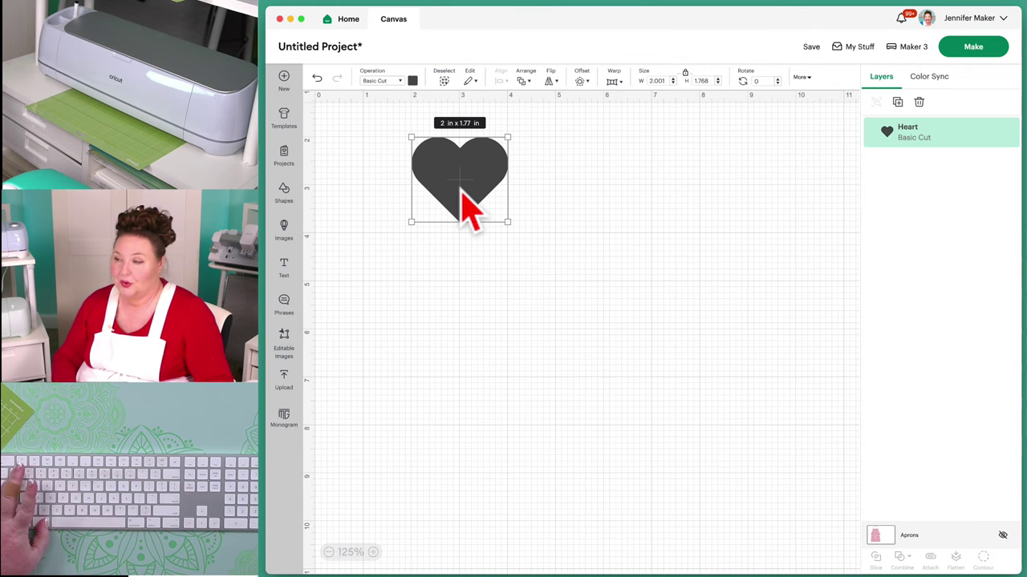
Magnify the canvas to fit the selected heart and adjust the magnification to 558%
{"action": "key", "text": "shift+2"}
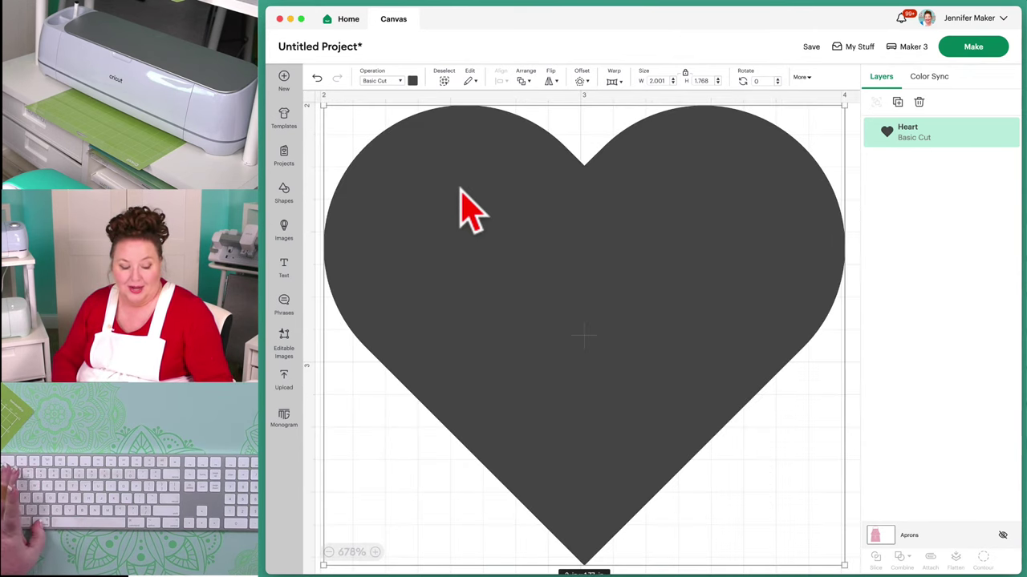
{"action": "key", "text": "ctrl+minus"}
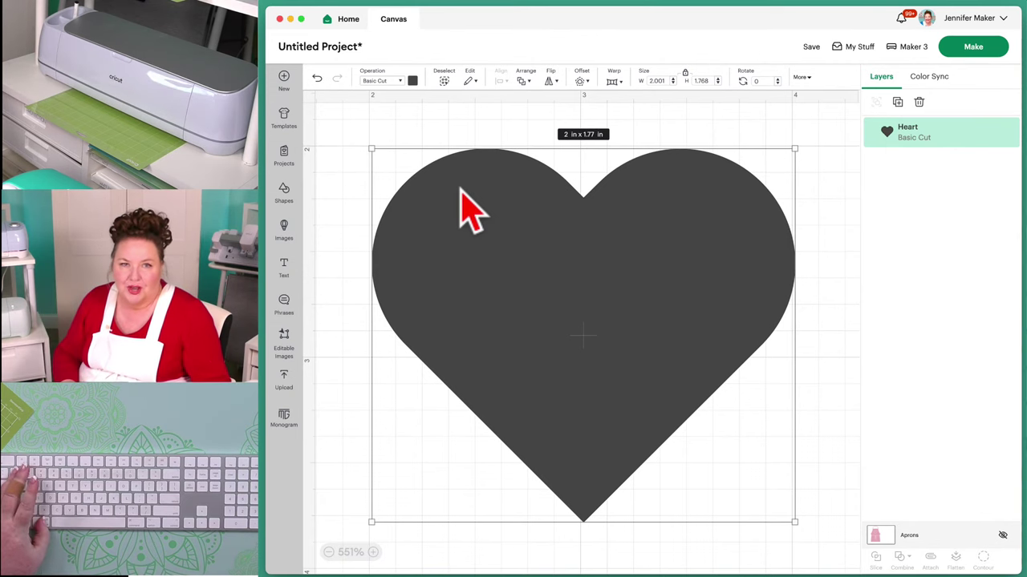
{"action": "key", "text": "super+equal"}
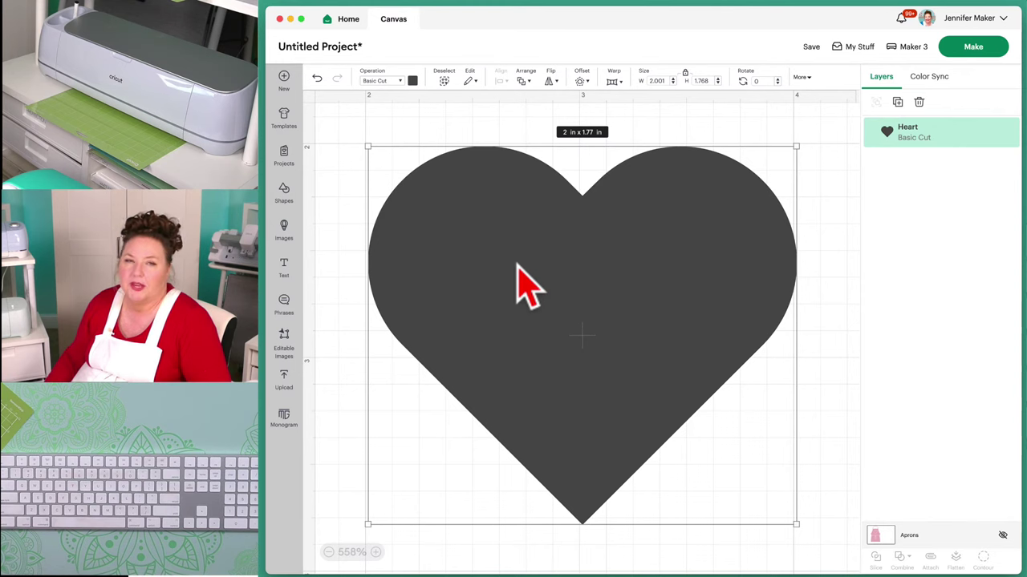
Search the Cricut image library for "star" and limit the results to free images
{"action": "left_click", "coordinate": [285, 231]}
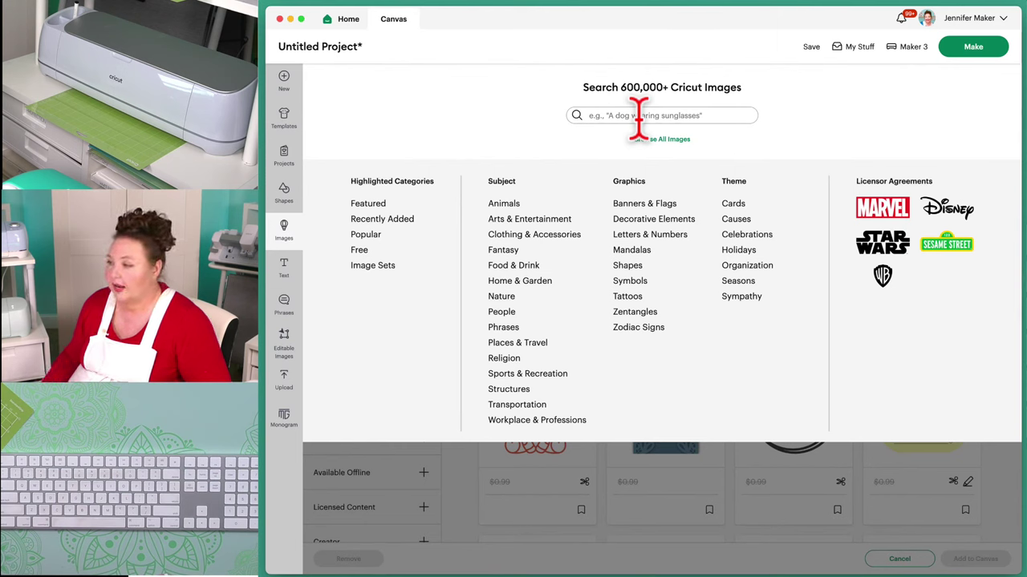
{"action": "left_click", "coordinate": [603, 115]}
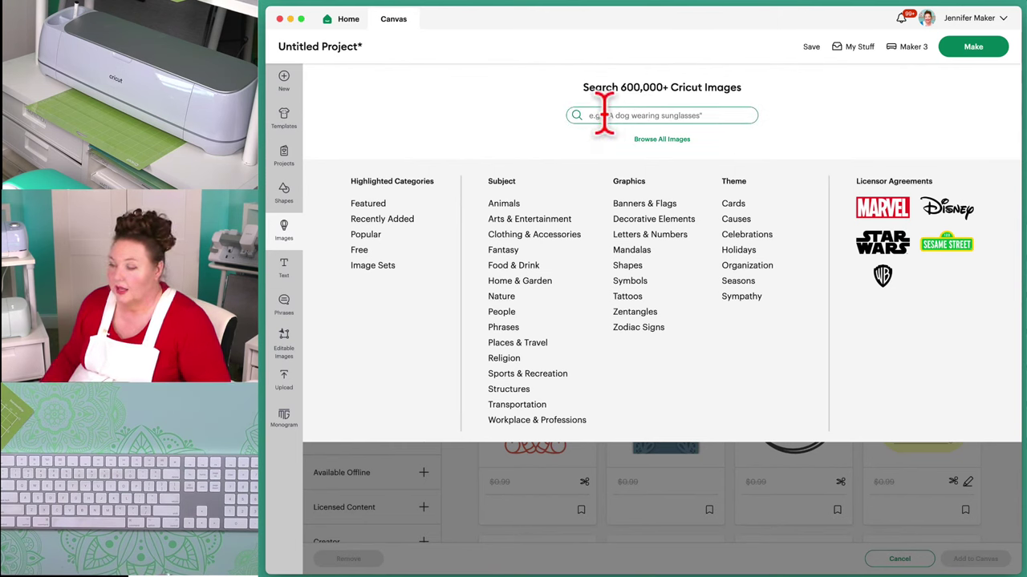
{"action": "type", "text": "s"}
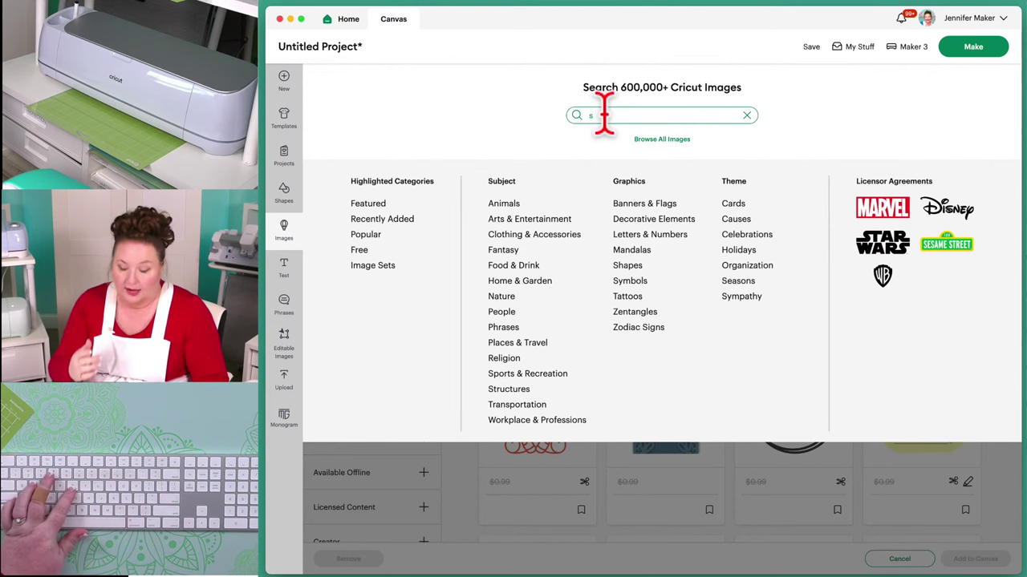
{"action": "type", "text": "tar"}
{"action": "key", "text": "Return"}
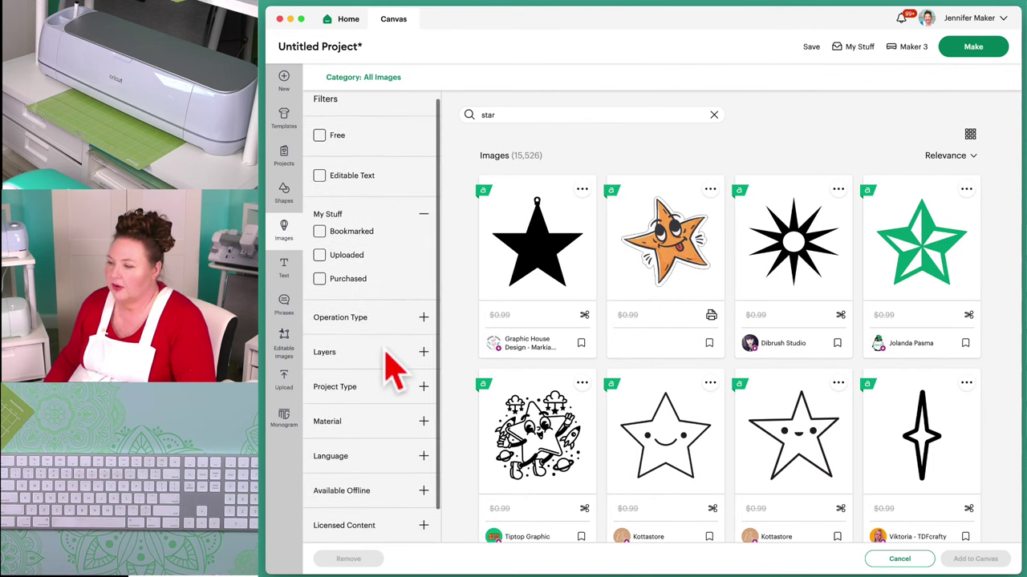
{"action": "scroll", "coordinate": [390, 361], "scroll_direction": "down", "scroll_amount": 1}
{"action": "scroll", "coordinate": [366, 275], "scroll_direction": "up", "scroll_amount": 1}
{"action": "left_click", "coordinate": [323, 149]}
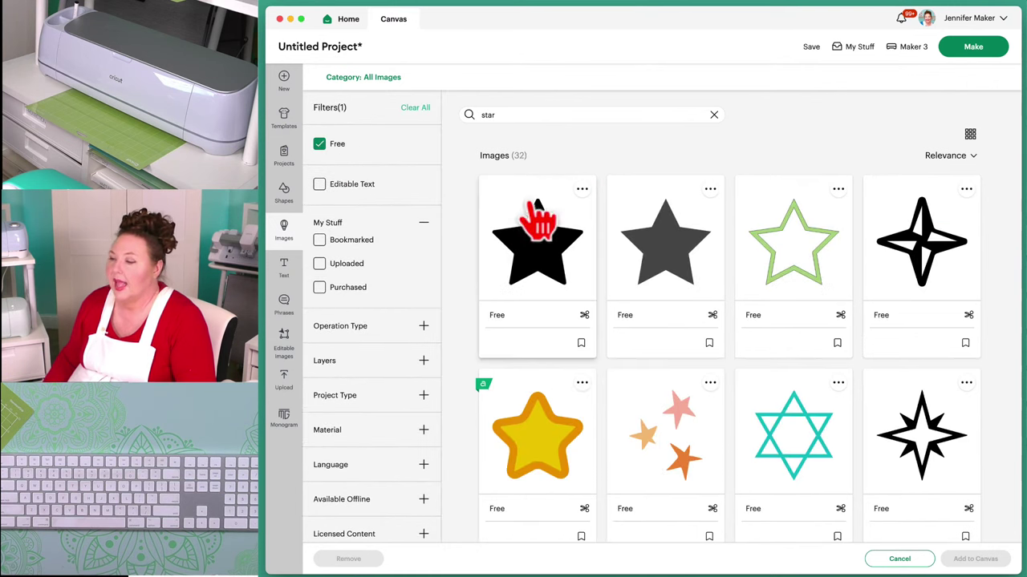
Look through the free star images and the filter categories available for narrowing the results
{"action": "scroll", "coordinate": [619, 423], "scroll_direction": "down", "scroll_amount": 4}
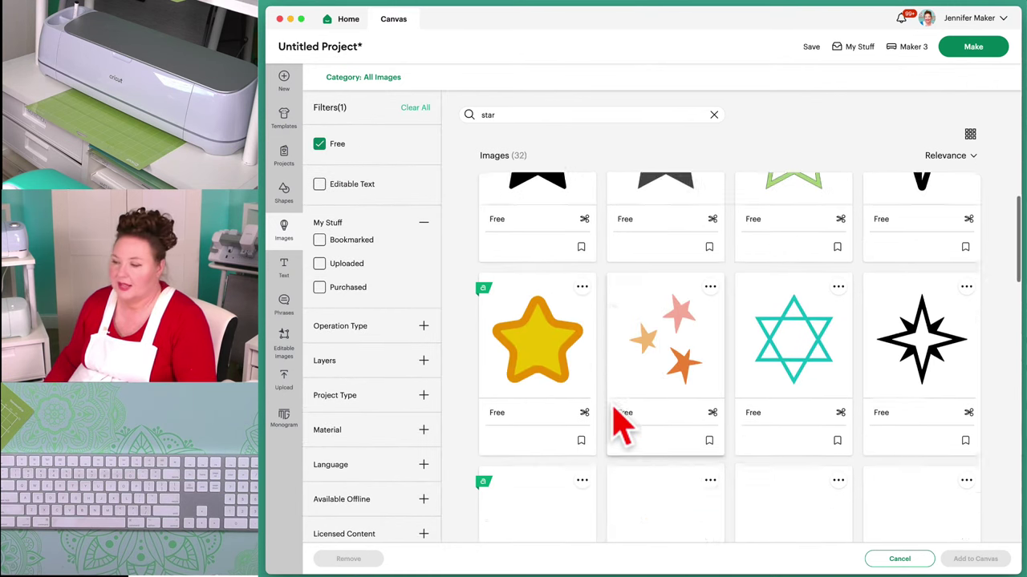
{"action": "scroll", "coordinate": [619, 424], "scroll_direction": "down", "scroll_amount": 6}
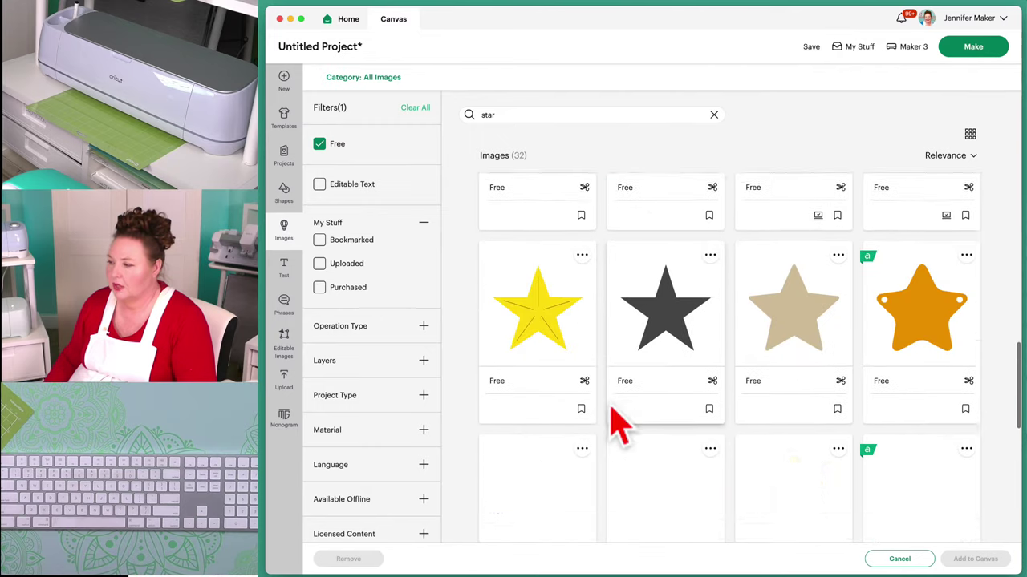
{"action": "scroll", "coordinate": [617, 424], "scroll_direction": "up", "scroll_amount": 10}
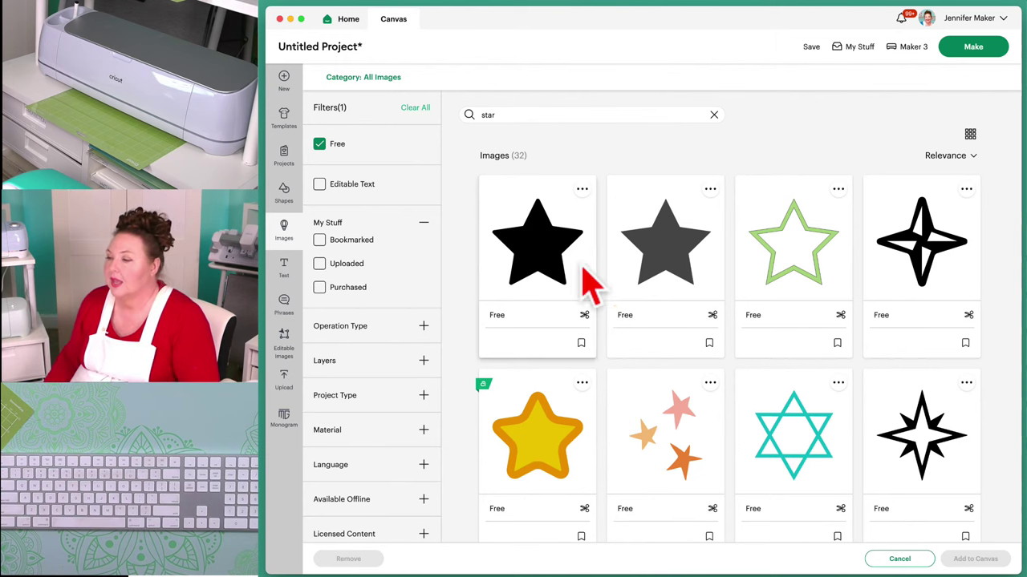
{"action": "scroll", "coordinate": [343, 459], "scroll_direction": "down", "scroll_amount": 2}
{"action": "scroll", "coordinate": [343, 459], "scroll_direction": "down", "scroll_amount": 1}
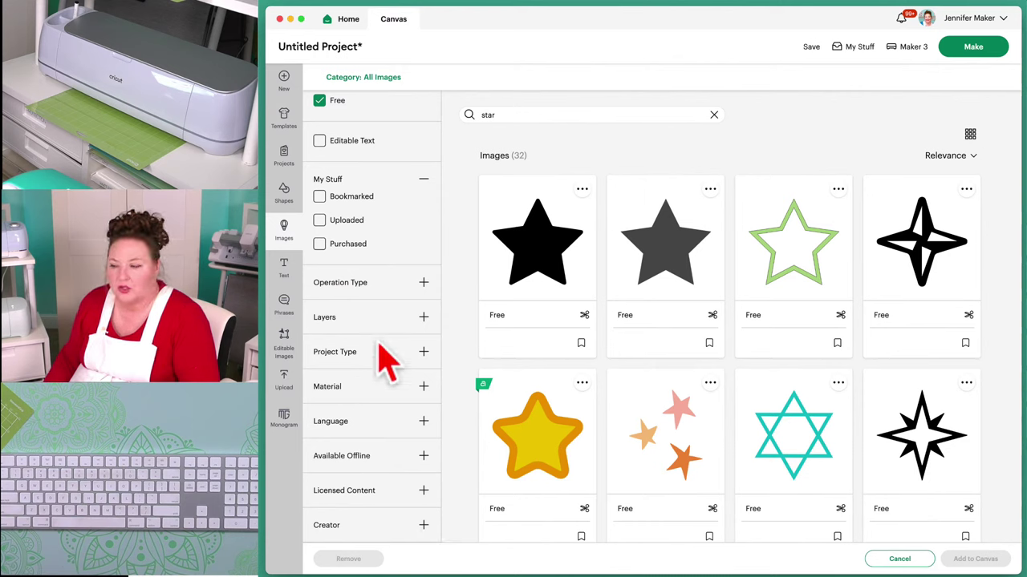
{"action": "left_click", "coordinate": [285, 267]}
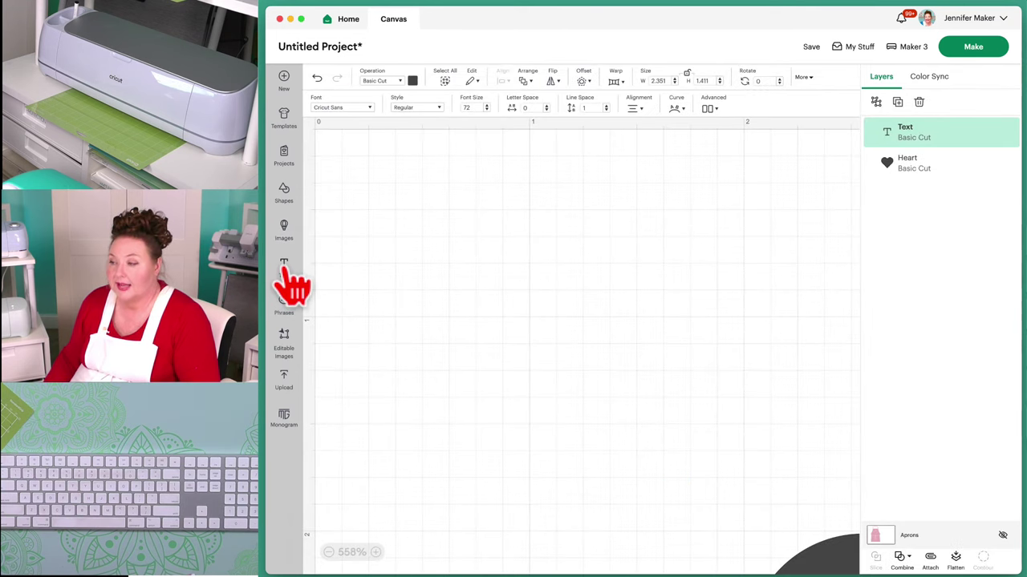
{"action": "left_click", "coordinate": [285, 267]}
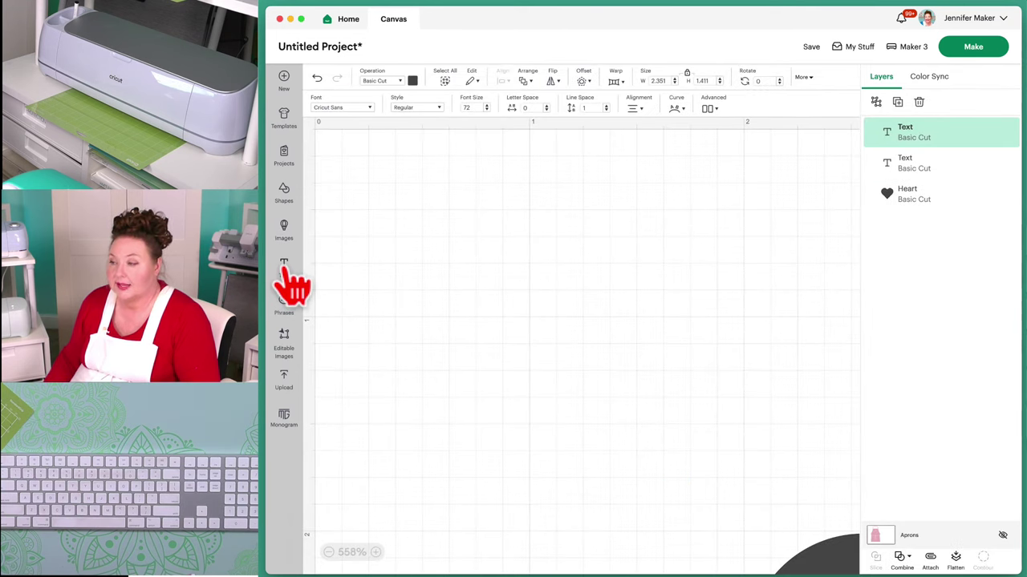
{"action": "left_click", "coordinate": [328, 552]}
{"action": "left_click", "coordinate": [328, 552]}
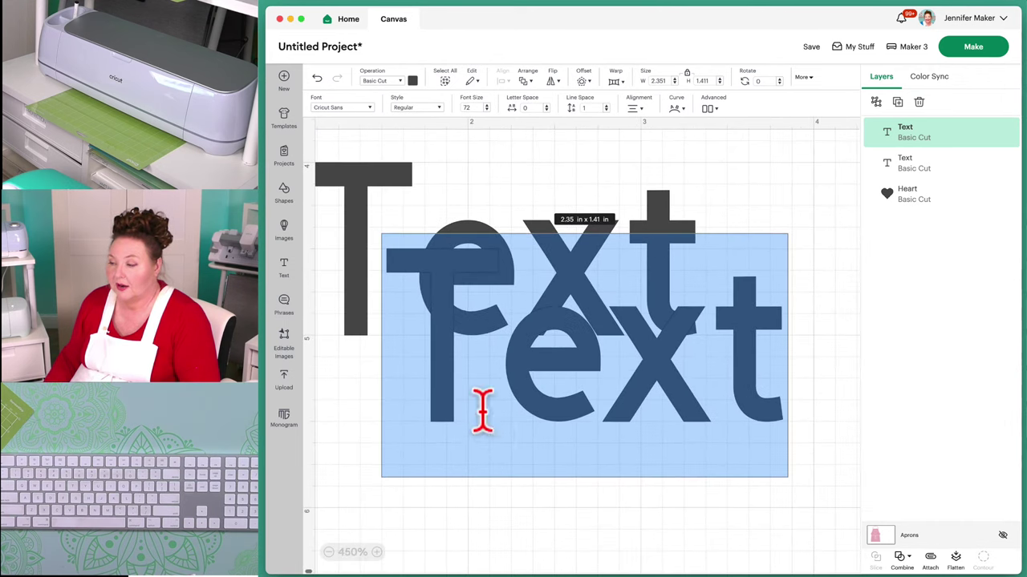
{"action": "double_click", "coordinate": [481, 409]}
{"action": "key", "text": "BackSpace"}
{"action": "key", "text": "Escape"}
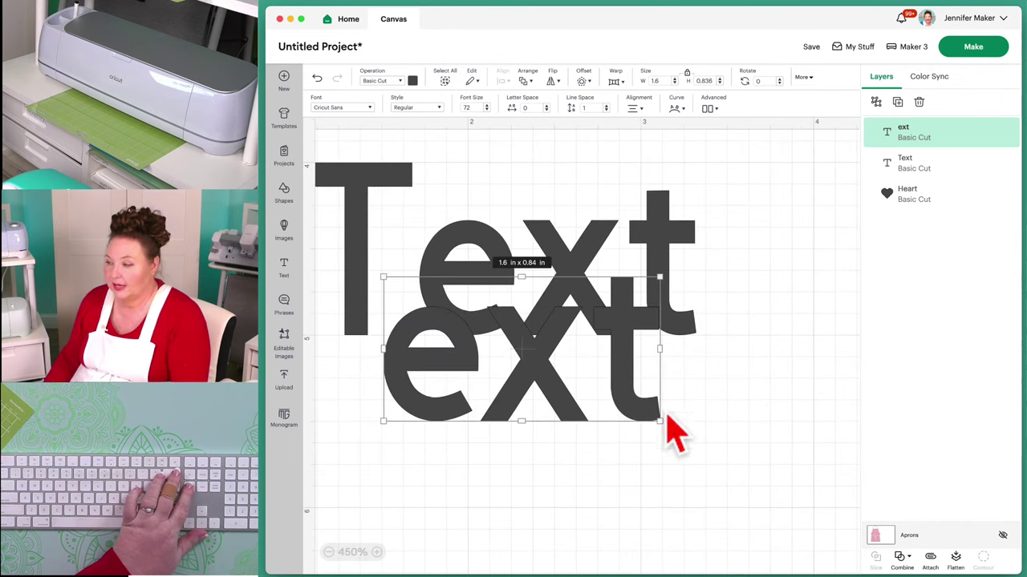
{"action": "key", "text": "Delete"}
{"action": "left_click", "coordinate": [624, 327]}
{"action": "key", "text": "Delete"}
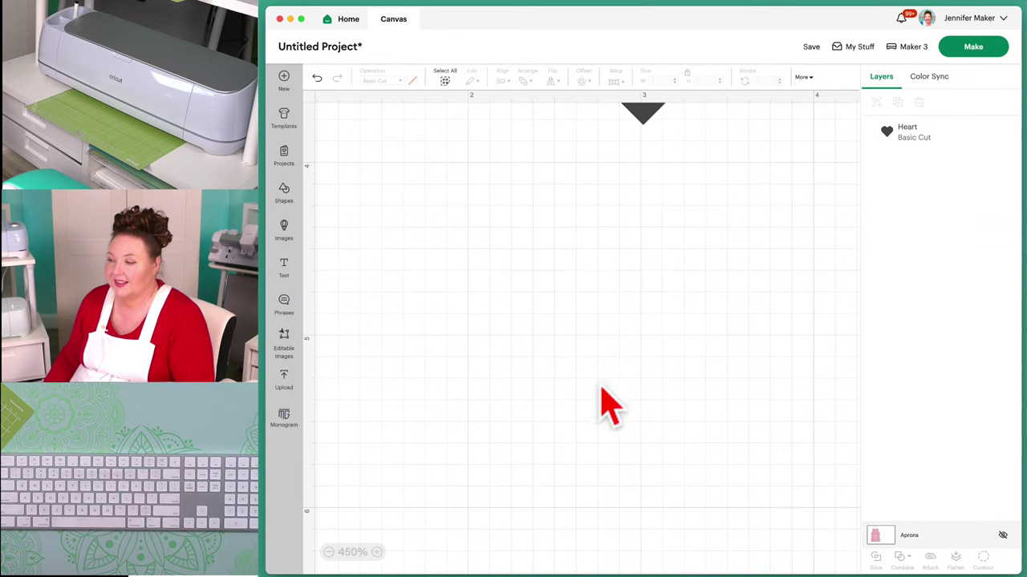
{"action": "scroll", "coordinate": [600, 395], "scroll_direction": "up", "scroll_amount": 1}
{"action": "scroll", "coordinate": [601, 398], "scroll_direction": "down", "scroll_amount": 2}
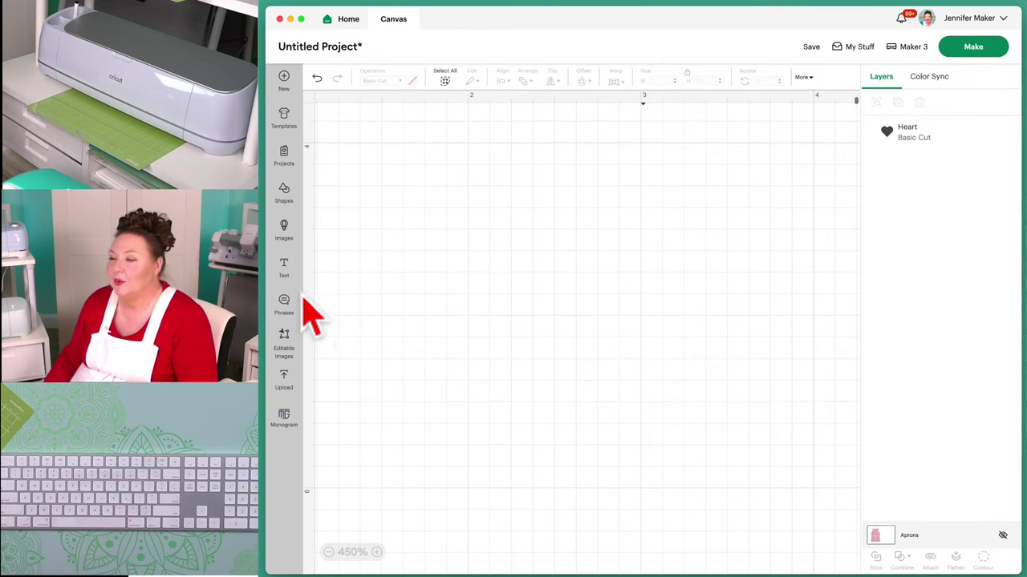
Try to insert a text box and move it up beneath the heart, and delete the text box
{"action": "left_click", "coordinate": [286, 271]}
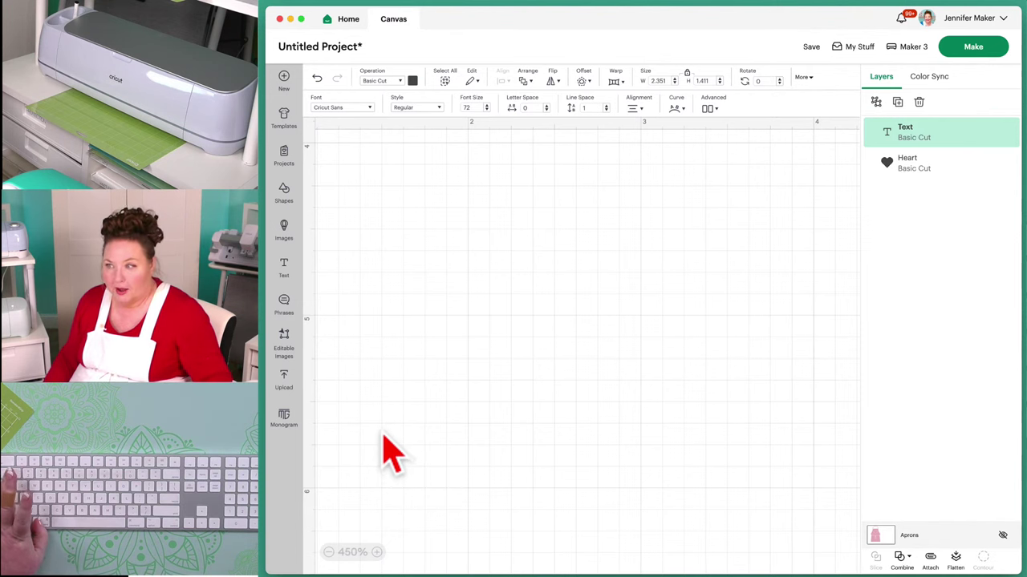
{"action": "left_click", "coordinate": [328, 551]}
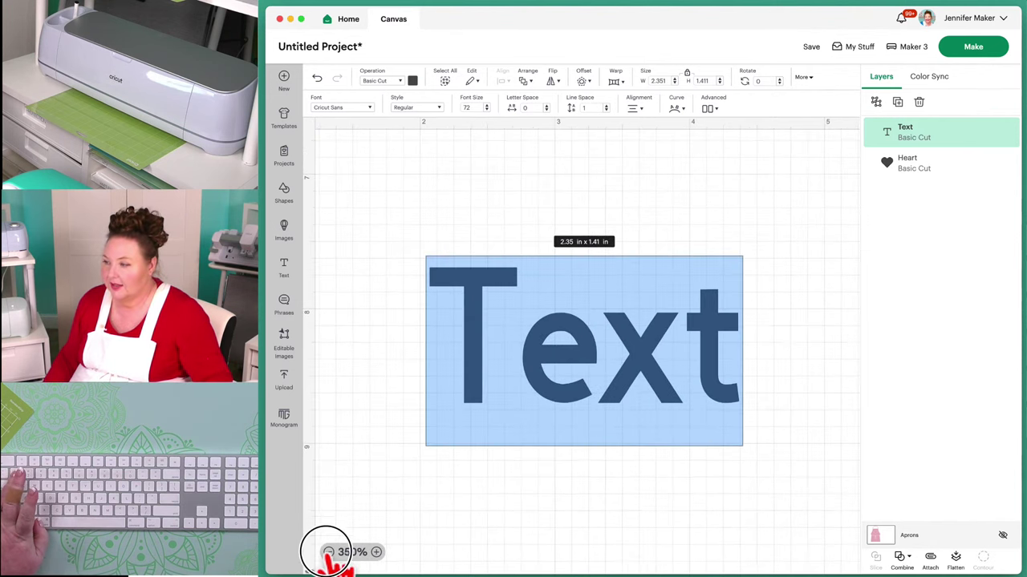
{"action": "left_click", "coordinate": [328, 552]}
{"action": "left_click", "coordinate": [328, 552]}
{"action": "left_click", "coordinate": [328, 552]}
{"action": "left_click", "coordinate": [328, 552]}
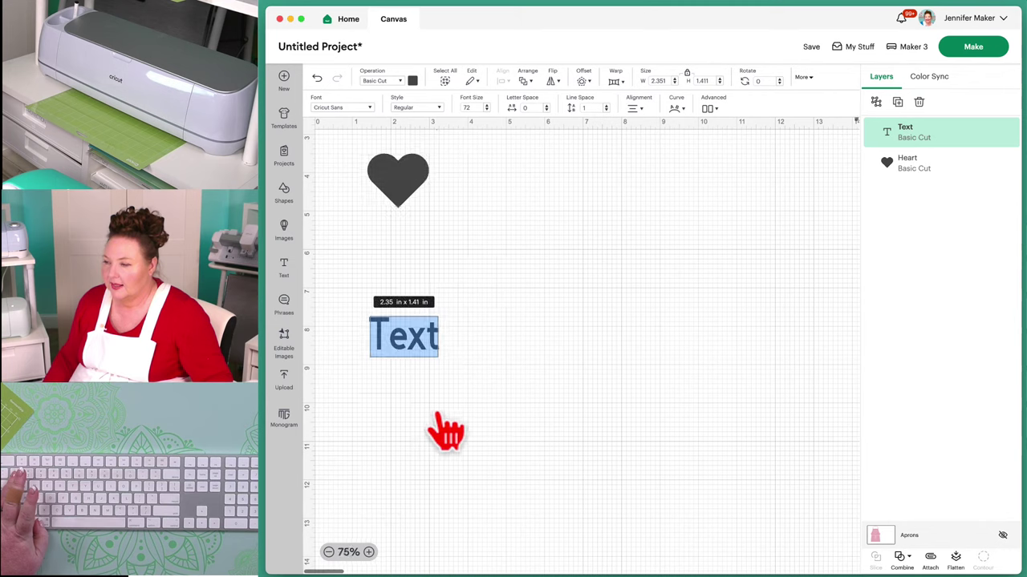
{"action": "left_click_drag", "start_coordinate": [419, 366], "coordinate": [394, 252]}
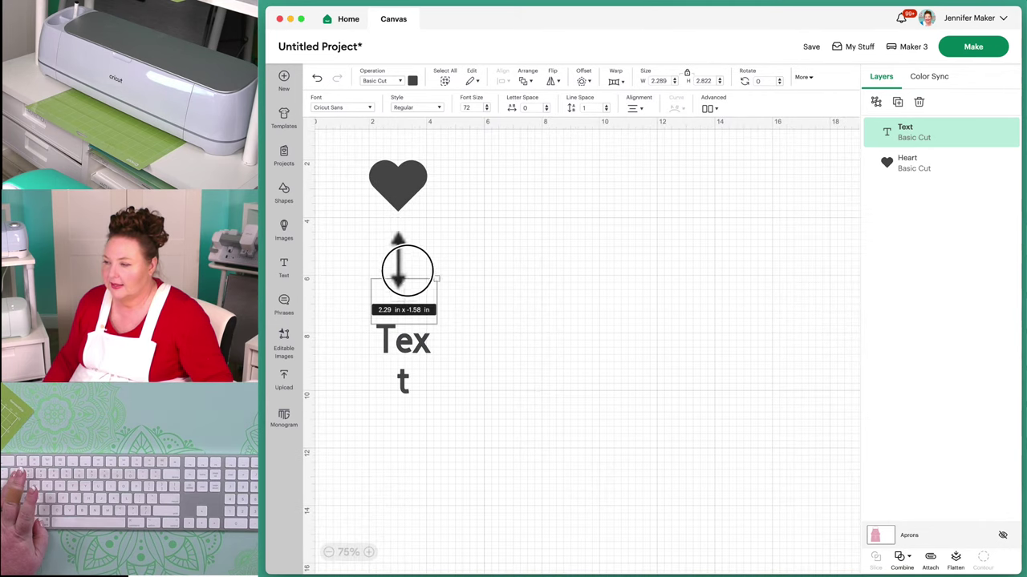
{"action": "left_click", "coordinate": [443, 317]}
{"action": "key", "text": "Delete"}
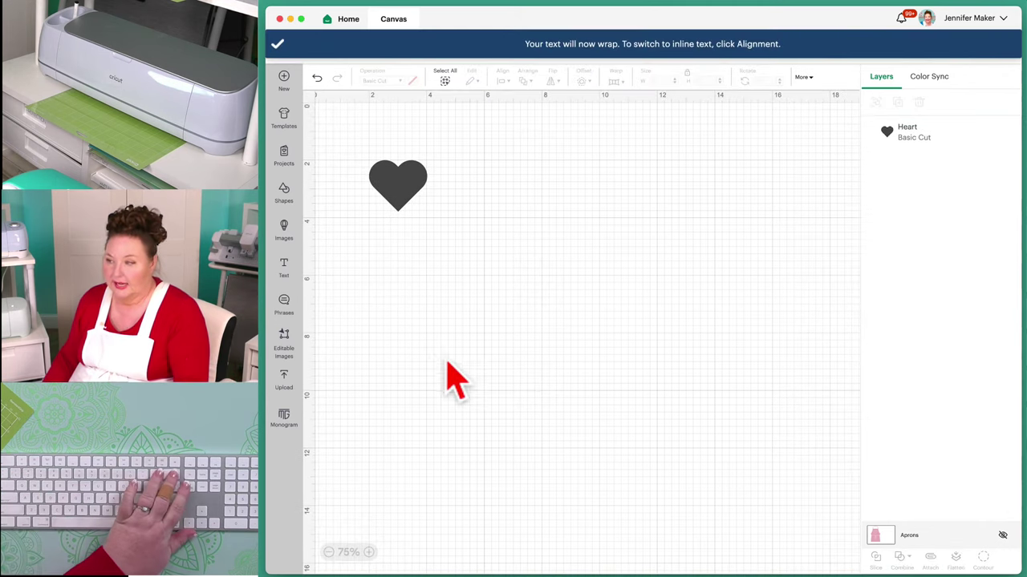
Add a text layer containing a first name beneath the heart
{"action": "left_click", "coordinate": [401, 172]}
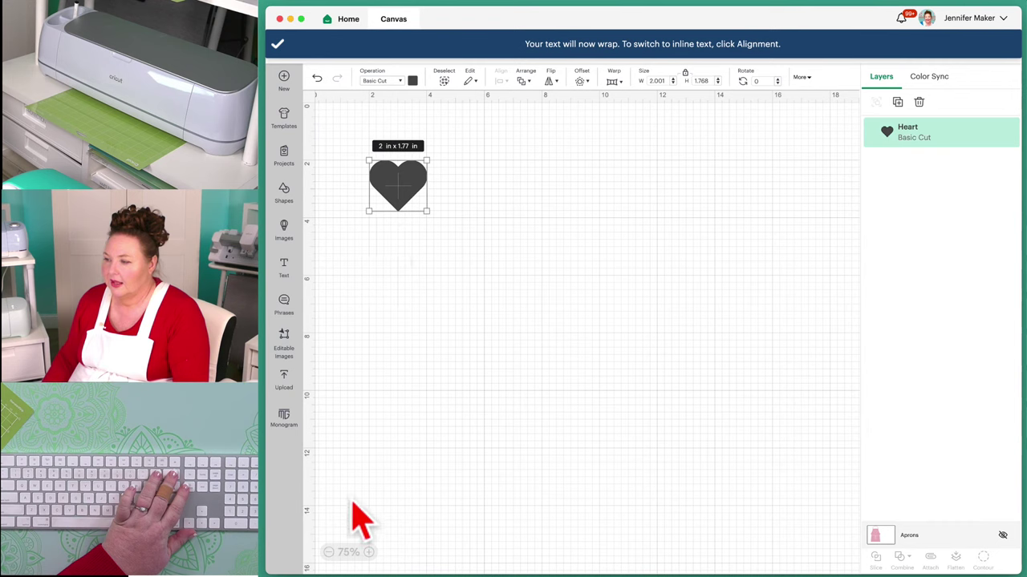
{"action": "left_click", "coordinate": [374, 552]}
{"action": "left_click", "coordinate": [374, 551]}
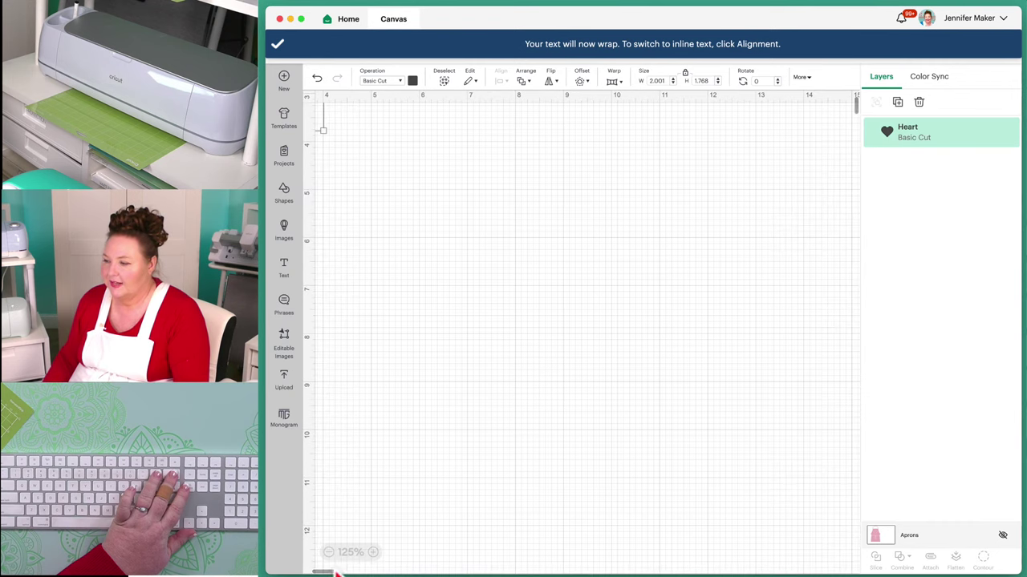
{"action": "left_click", "coordinate": [390, 465]}
{"action": "scroll", "coordinate": [390, 465], "scroll_direction": "up", "scroll_amount": 5}
{"action": "scroll", "coordinate": [390, 465], "scroll_direction": "left", "scroll_amount": 5}
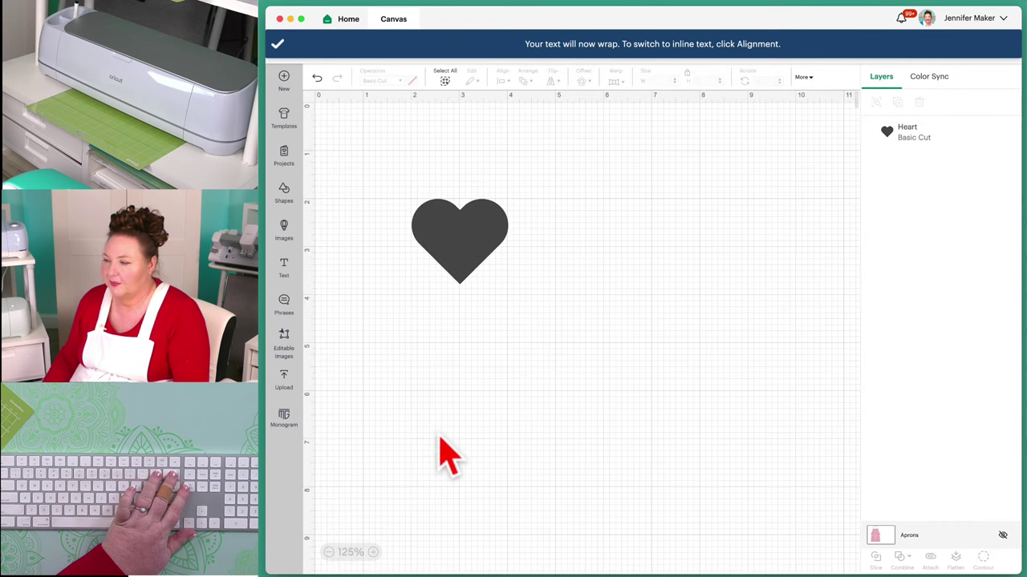
{"action": "left_click", "coordinate": [294, 282]}
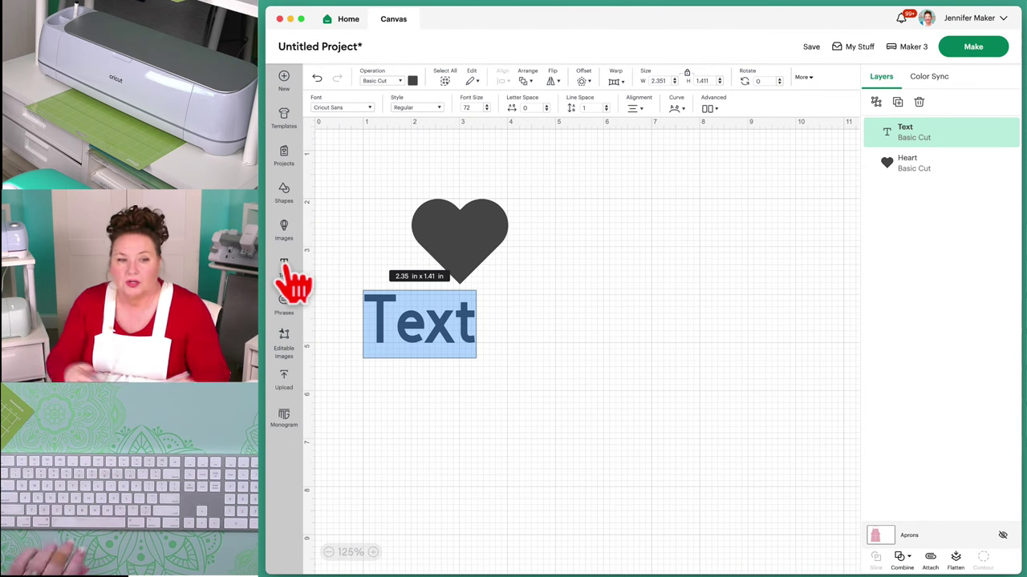
{"action": "type", "text": "Jennifer"}
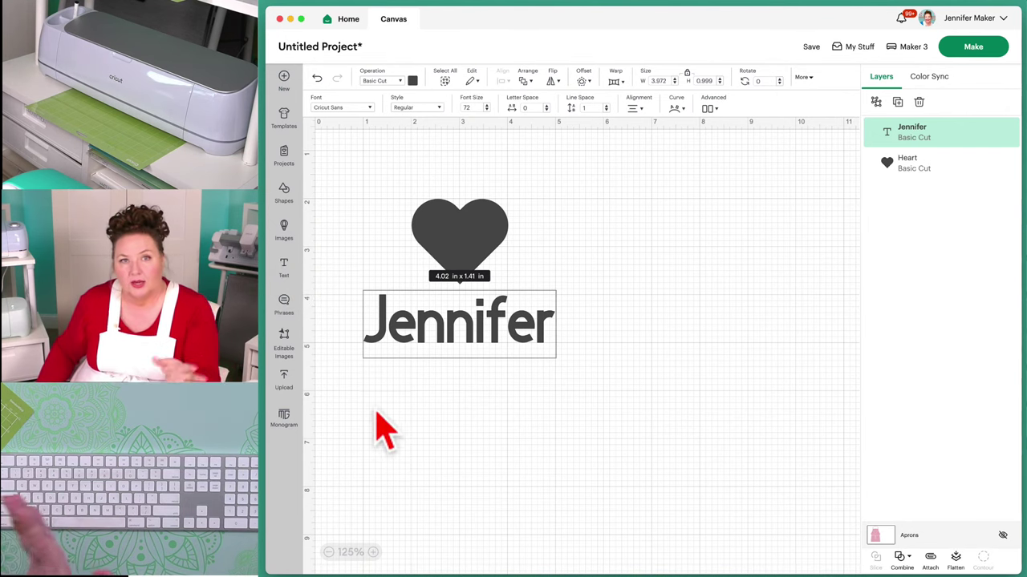
{"action": "left_click", "coordinate": [449, 449]}
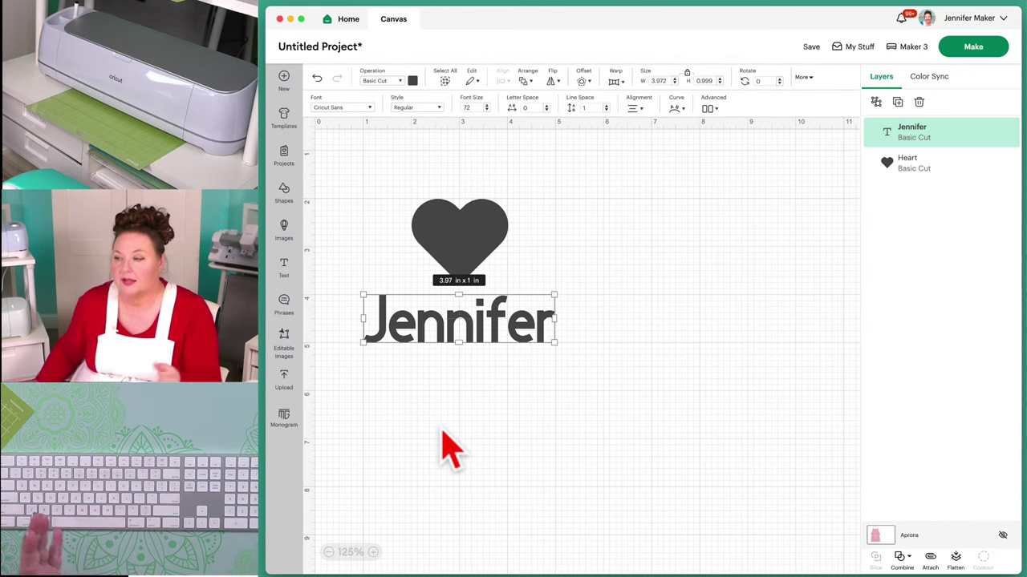
Alternate the selection between the heart and the name text to compare their editing options, and open the name text for editing
{"action": "left_click", "coordinate": [477, 260]}
{"action": "left_click", "coordinate": [471, 330]}
{"action": "left_click", "coordinate": [466, 250]}
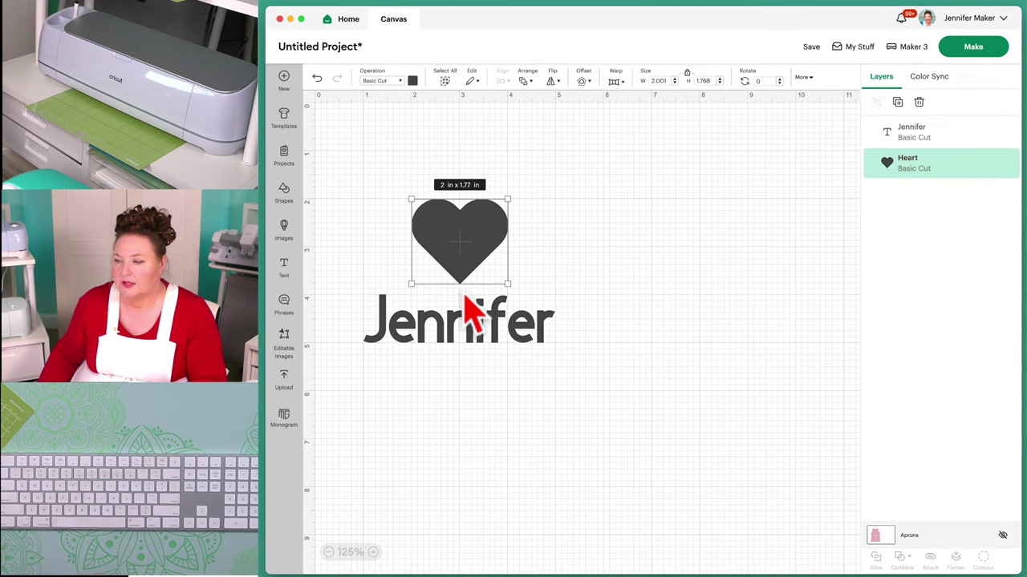
{"action": "left_click", "coordinate": [465, 325]}
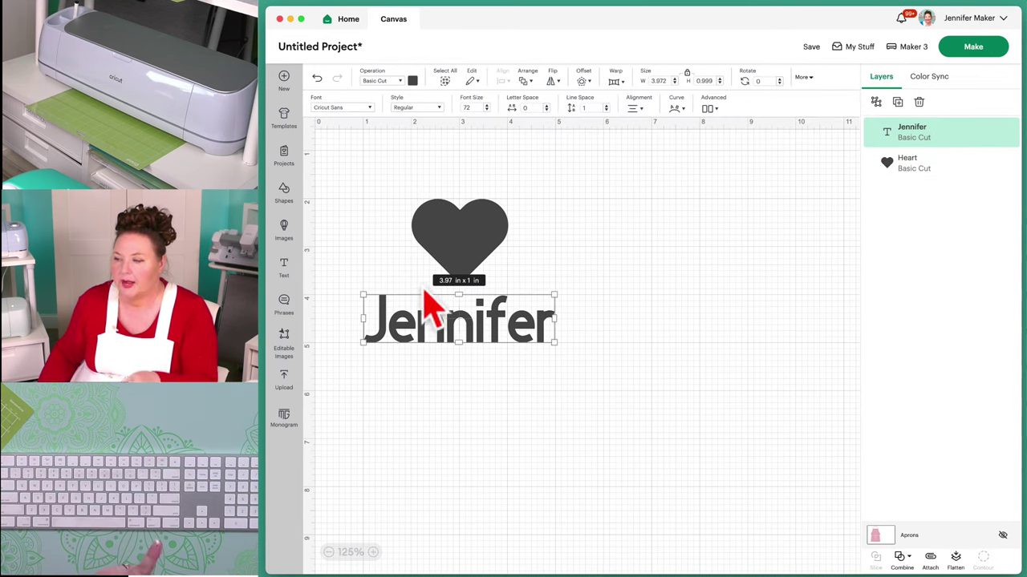
{"action": "left_click", "coordinate": [442, 229]}
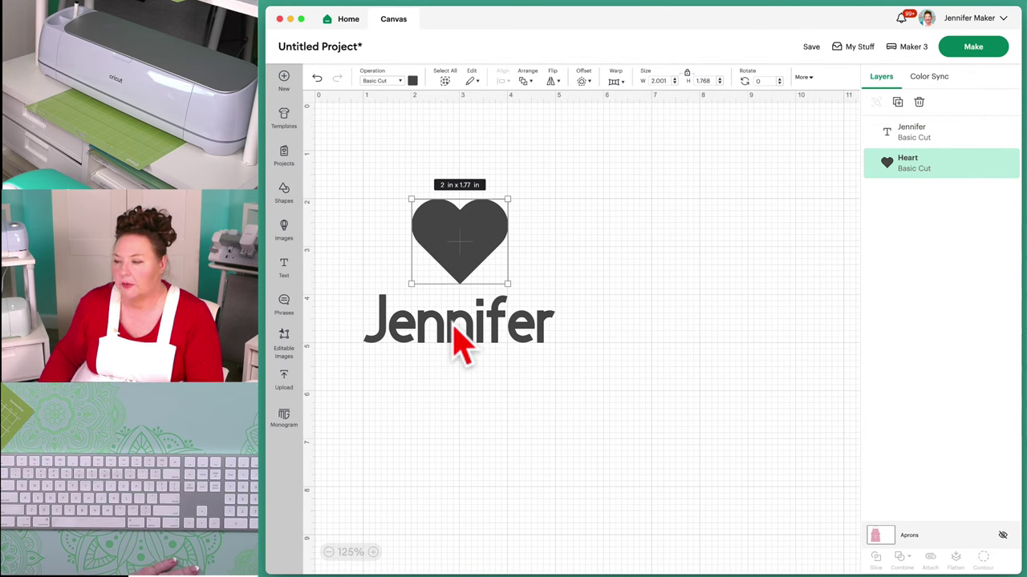
{"action": "left_click", "coordinate": [455, 330]}
{"action": "left_click", "coordinate": [456, 249]}
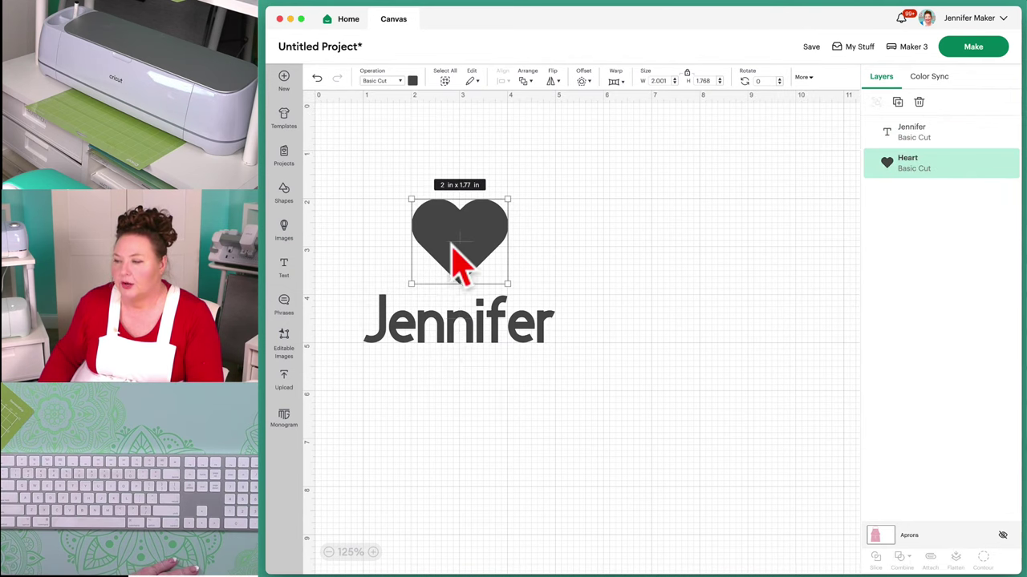
{"action": "left_click", "coordinate": [441, 338]}
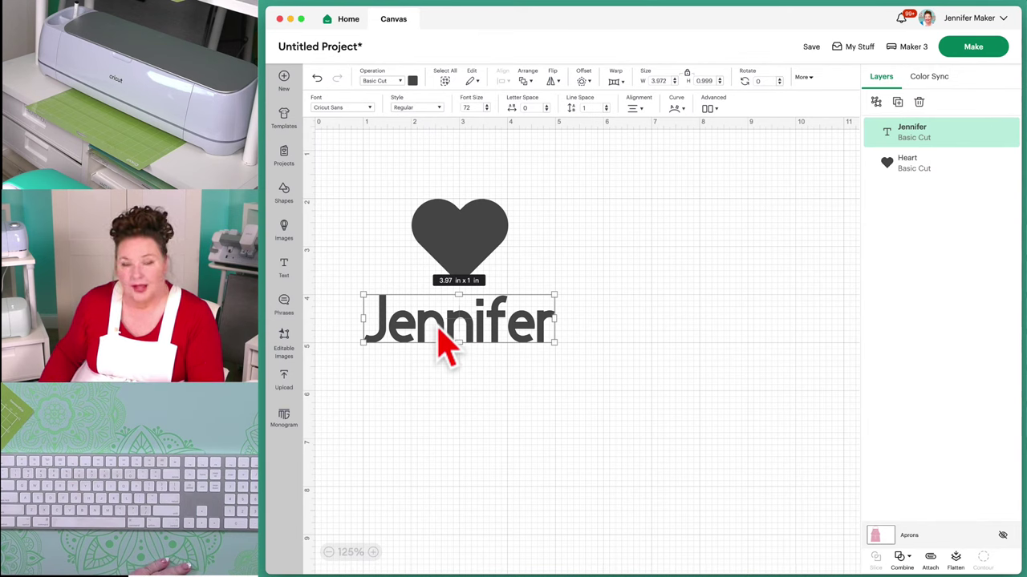
{"action": "double_click", "coordinate": [439, 336]}
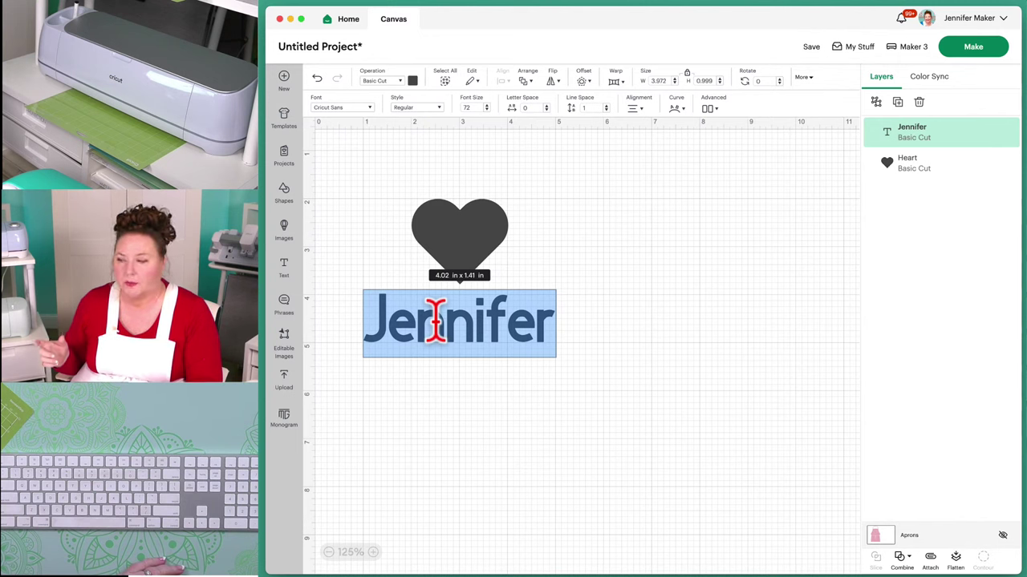
Delete one letter from the middle of the name text and retype the same letter
{"action": "left_click", "coordinate": [440, 325]}
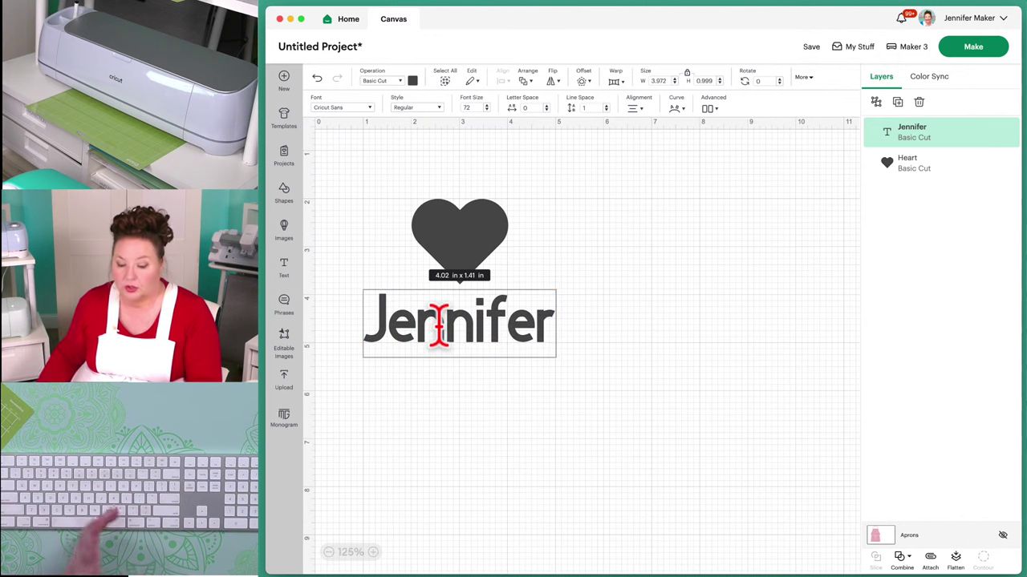
{"action": "key", "text": "BackSpace"}
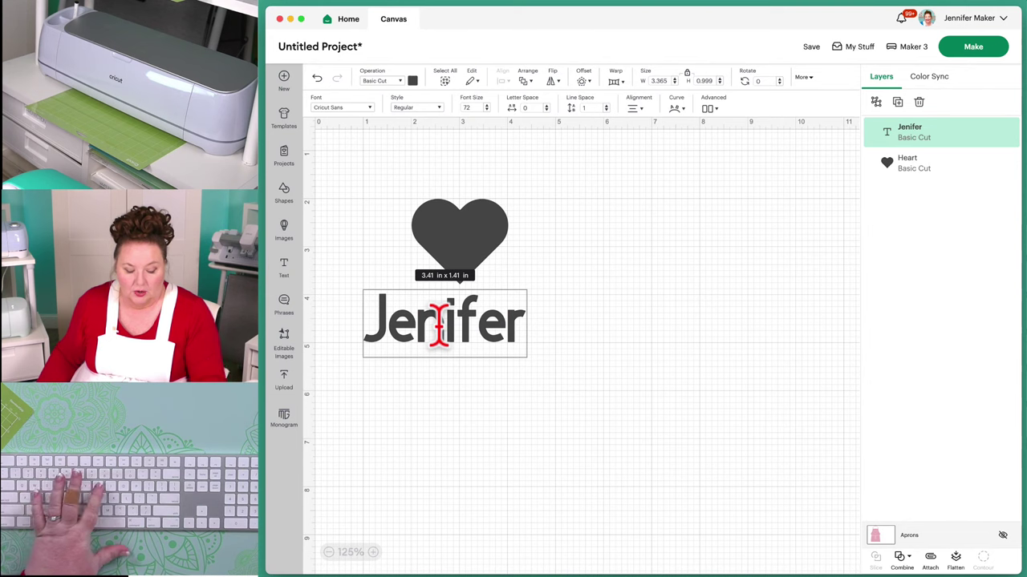
{"action": "type", "text": "n"}
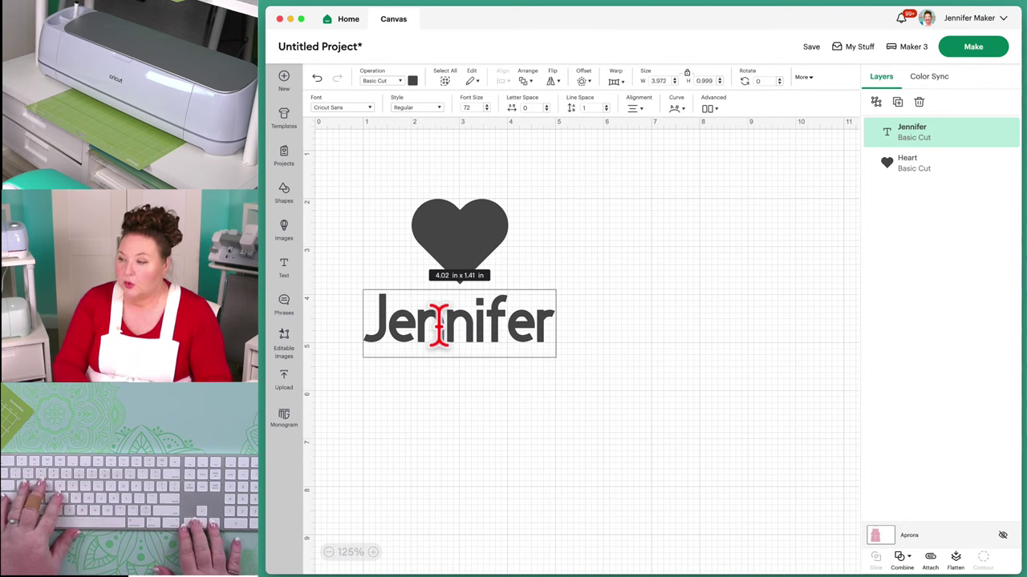
Append the last name after the first name in the same text layer
{"action": "key", "text": "Right"}
{"action": "key", "text": "Right"}
{"action": "key", "text": "Right"}
{"action": "key", "text": "Right"}
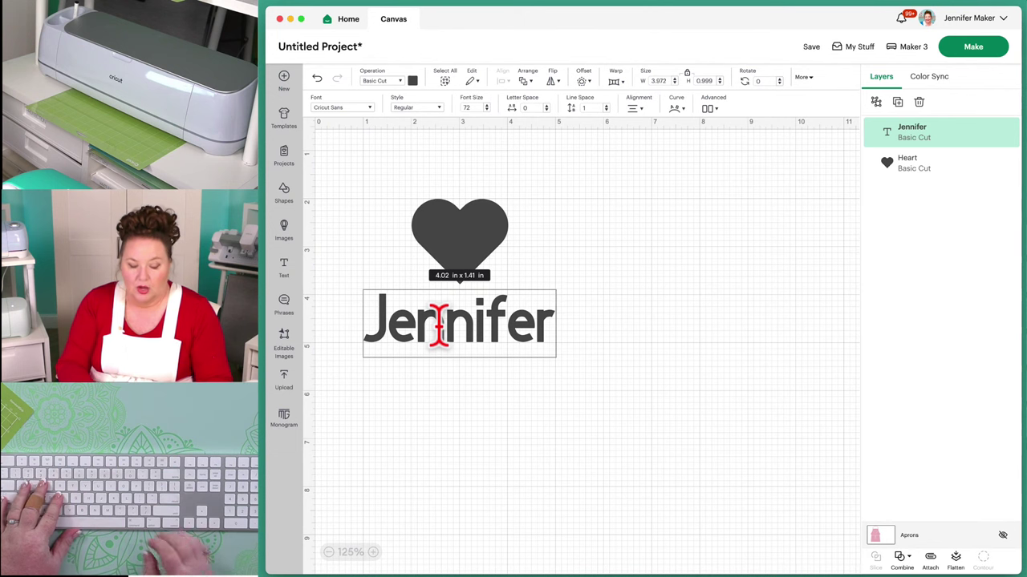
{"action": "type", "text": "Maker"}
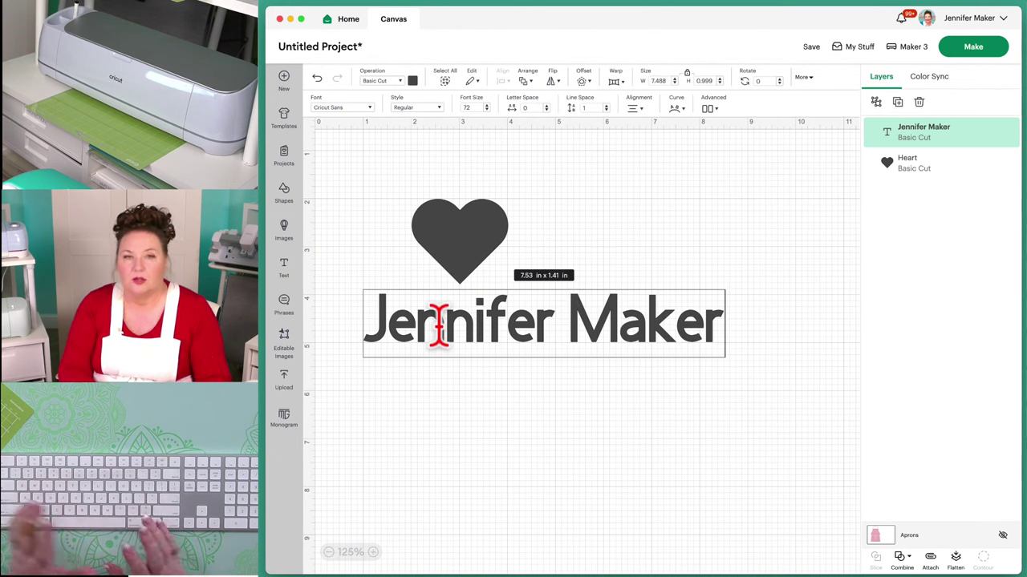
Add a second line to the name text, trying "is tired" before replacing it with "is happy.", and finish editing
{"action": "key", "text": "Return"}
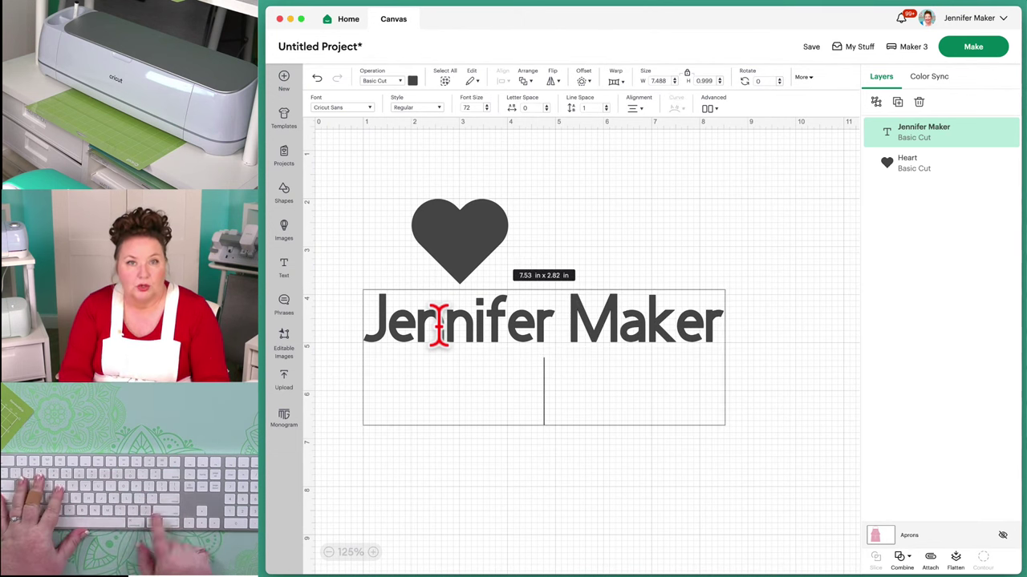
{"action": "type", "text": "is tired."}
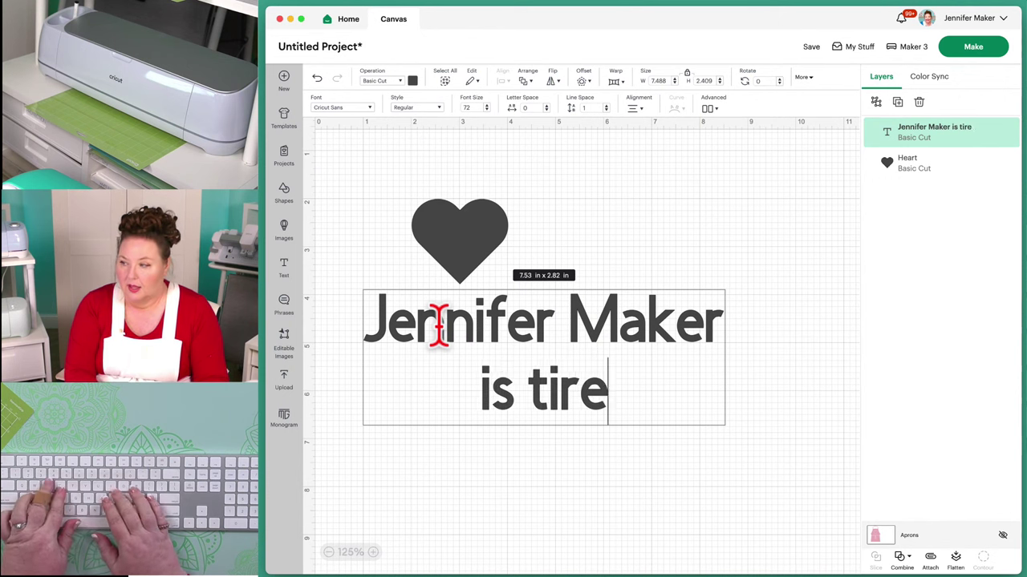
{"action": "key", "text": "BackSpace"}
{"action": "key", "text": "BackSpace"}
{"action": "key", "text": "BackSpace"}
{"action": "key", "text": "BackSpace"}
{"action": "key", "text": "BackSpace"}
{"action": "key", "text": "BackSpace"}
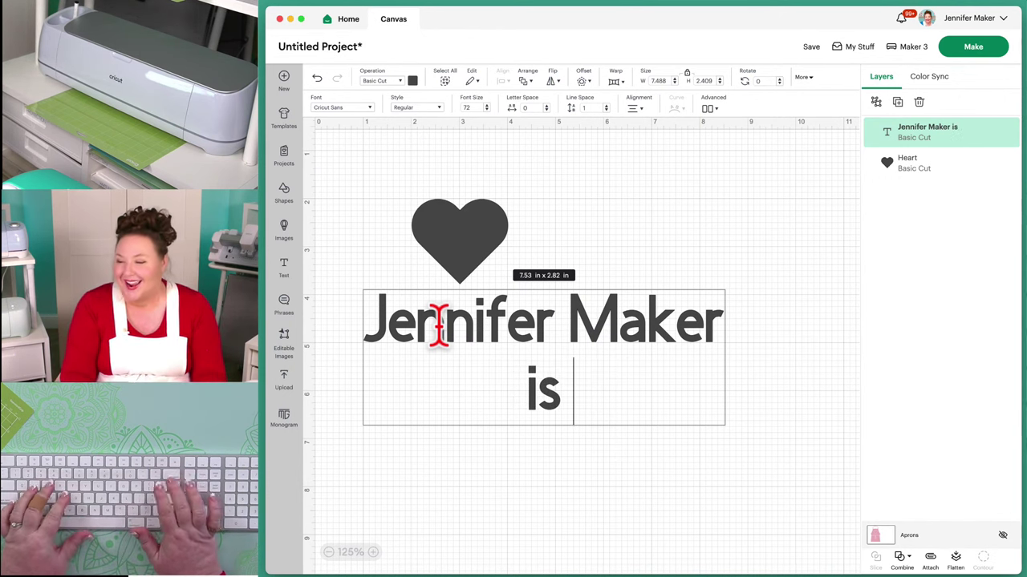
{"action": "type", "text": "happy."}
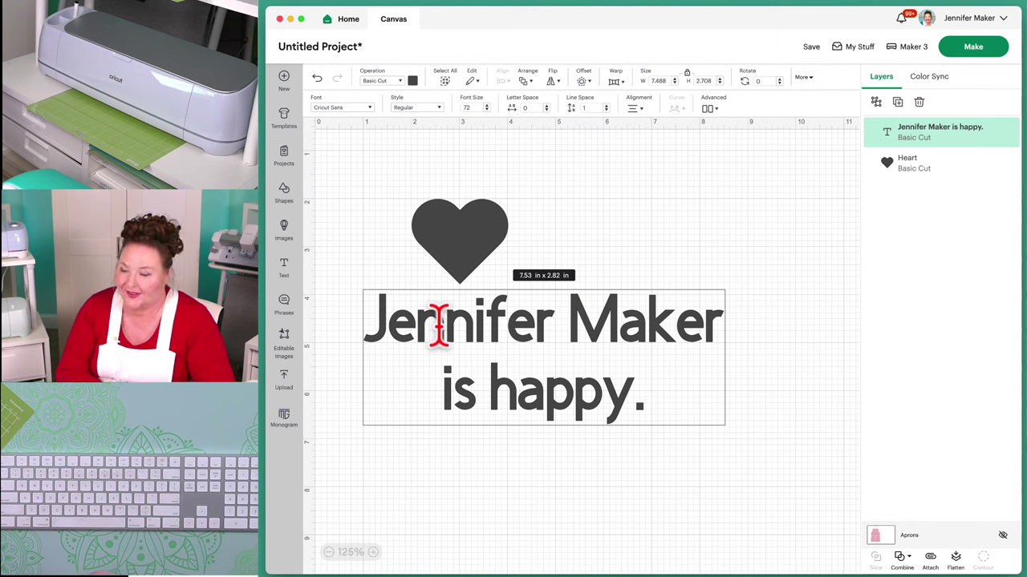
{"action": "left_click", "coordinate": [468, 484]}
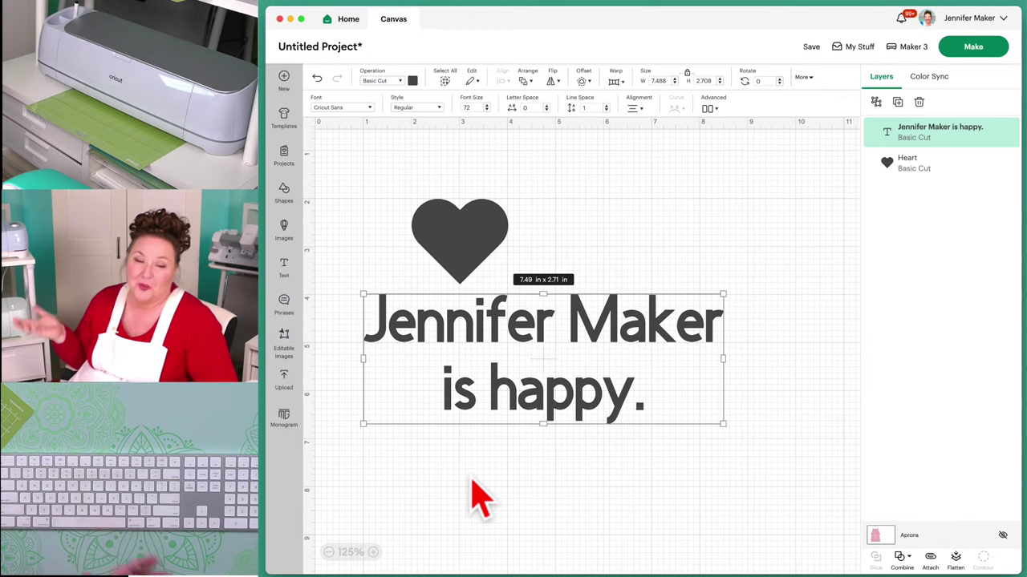
{"action": "left_click", "coordinate": [474, 486]}
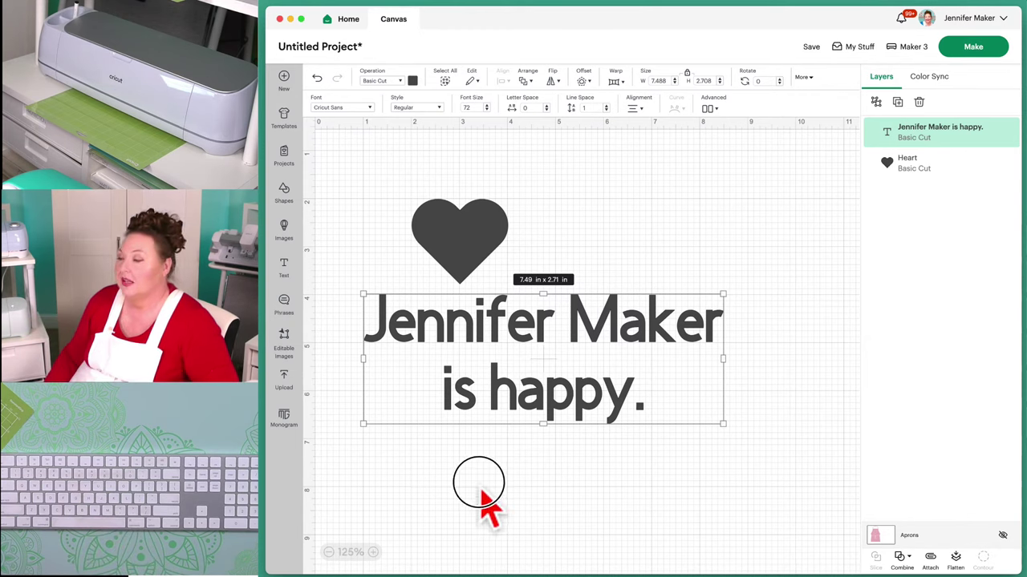
{"action": "left_click", "coordinate": [566, 386]}
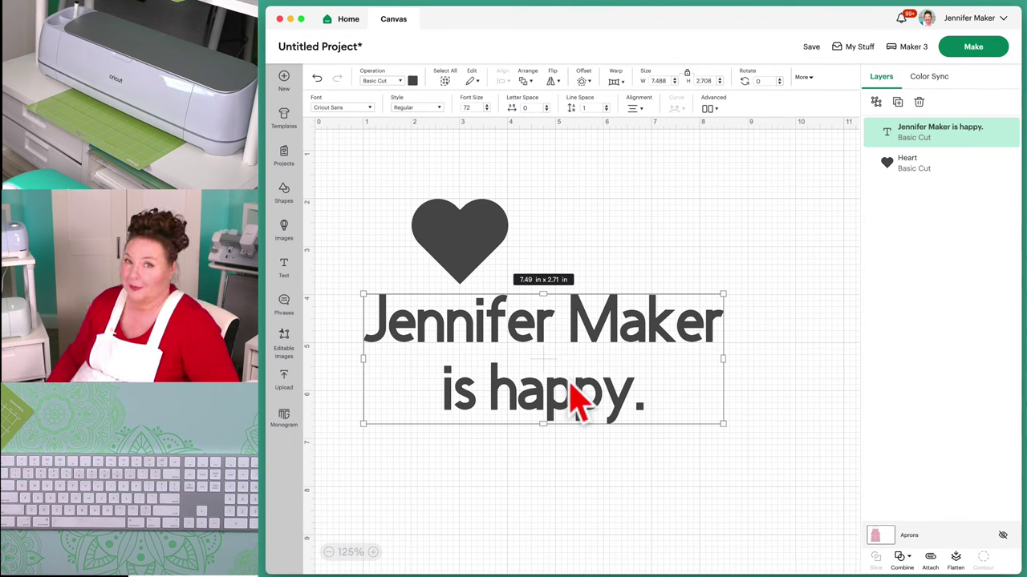
{"action": "left_click", "coordinate": [488, 473]}
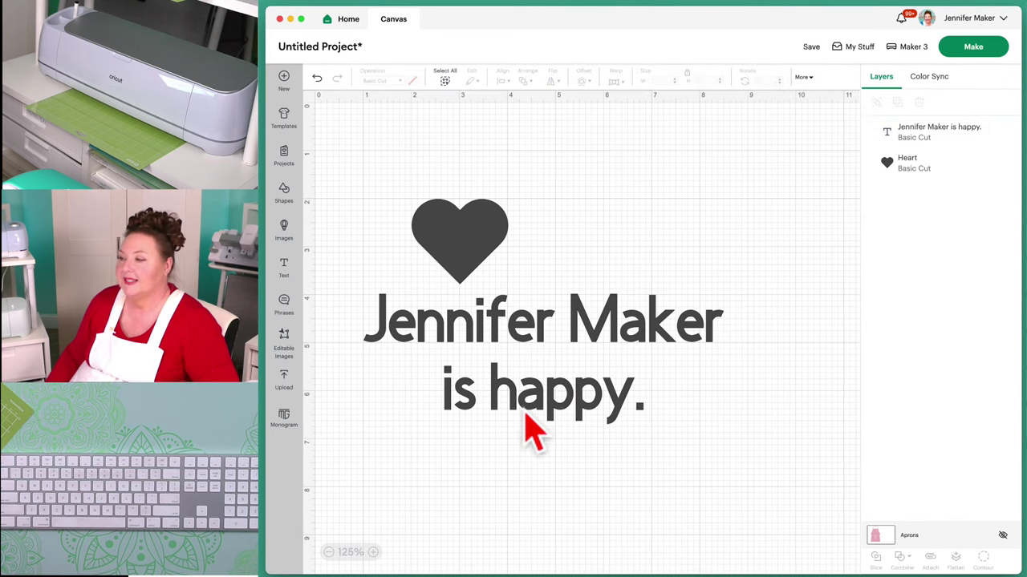
{"action": "left_click", "coordinate": [527, 411]}
Shrink the heart proportionally to about 1.82 by 1.61 in
{"action": "left_click", "coordinate": [471, 237]}
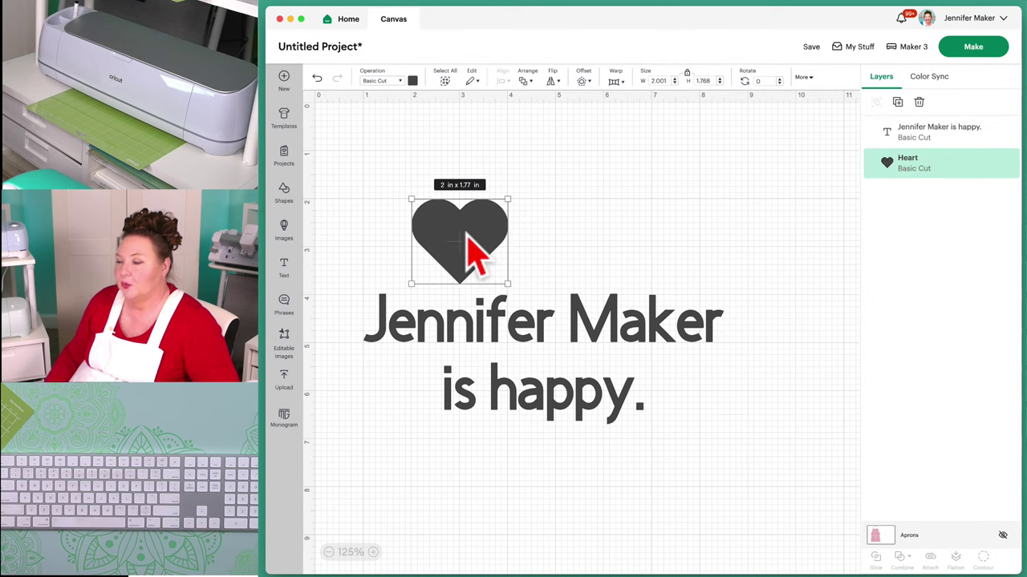
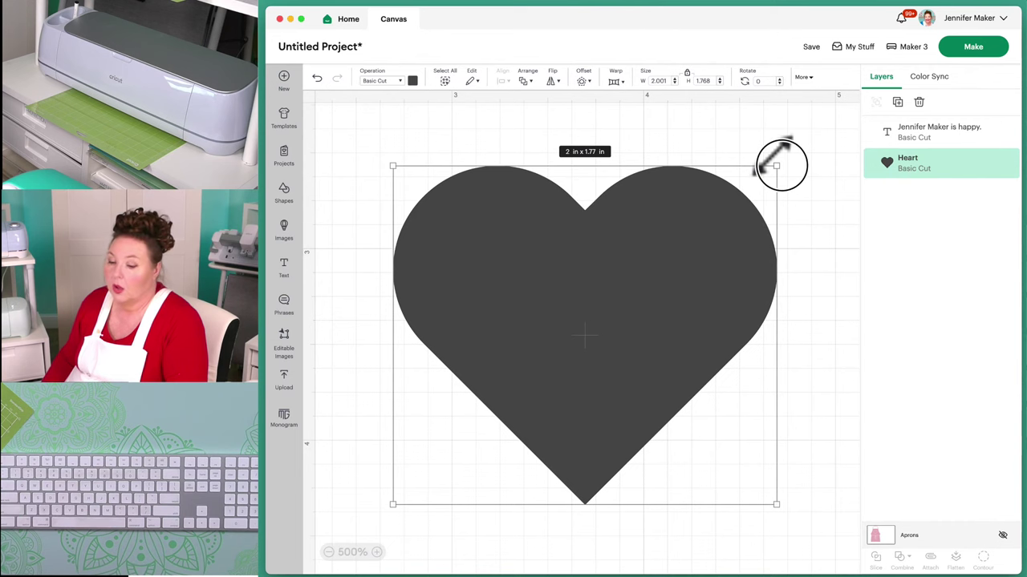
{"action": "left_click_drag", "start_coordinate": [781, 165], "coordinate": [740, 196]}
Scale the two-line text down proportionally to about 2.42 by 0.88 in
{"action": "scroll", "coordinate": [720, 229], "scroll_direction": "down", "scroll_amount": 3}
{"action": "scroll", "coordinate": [721, 229], "scroll_direction": "down", "scroll_amount": 10}
{"action": "left_click", "coordinate": [609, 340]}
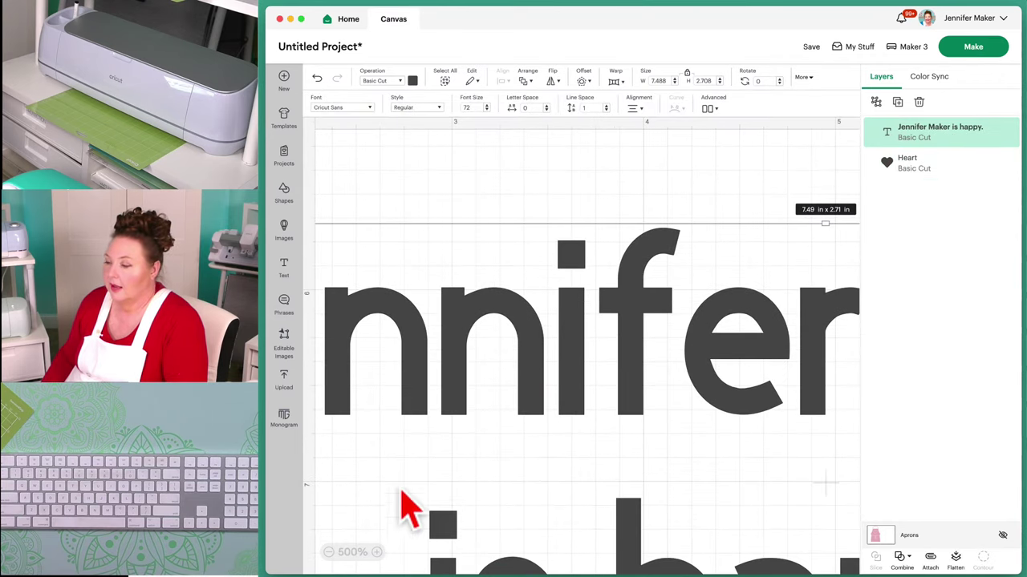
{"action": "left_click", "coordinate": [329, 553]}
{"action": "left_click", "coordinate": [328, 553]}
{"action": "left_click", "coordinate": [328, 553]}
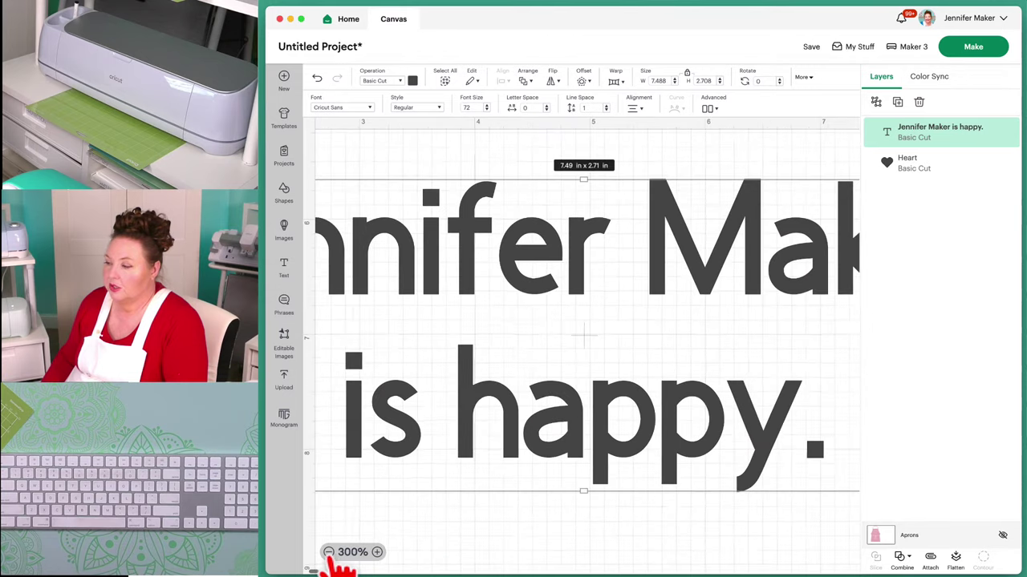
{"action": "left_click", "coordinate": [328, 552]}
{"action": "left_click", "coordinate": [328, 553]}
{"action": "left_click_drag", "start_coordinate": [813, 417], "coordinate": [492, 303]}
Move the two-line text up beside the heart's right edge, and shift it slightly closer and lower
{"action": "scroll", "coordinate": [550, 442], "scroll_direction": "up", "scroll_amount": 5}
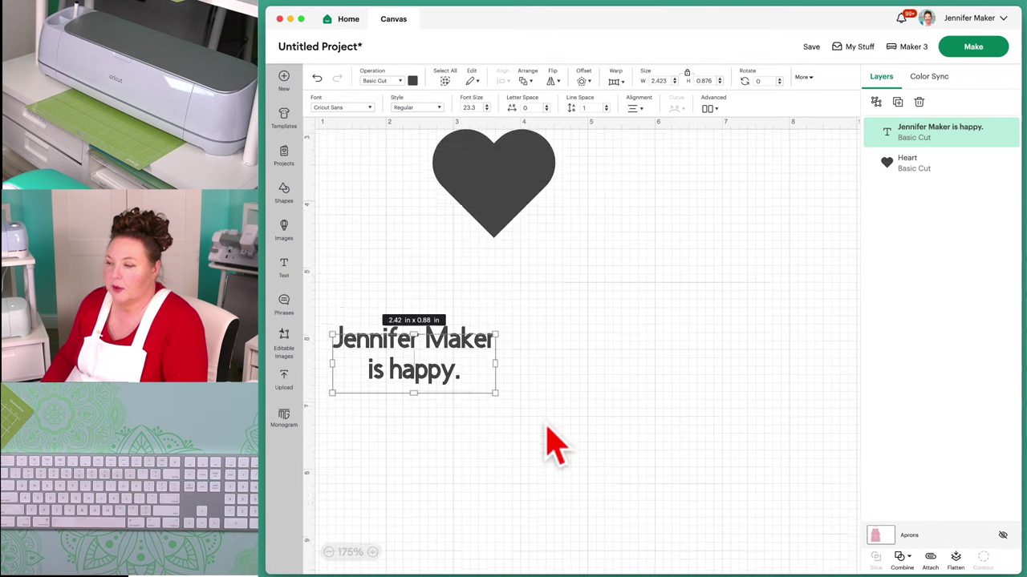
{"action": "left_click_drag", "start_coordinate": [494, 433], "coordinate": [701, 320]}
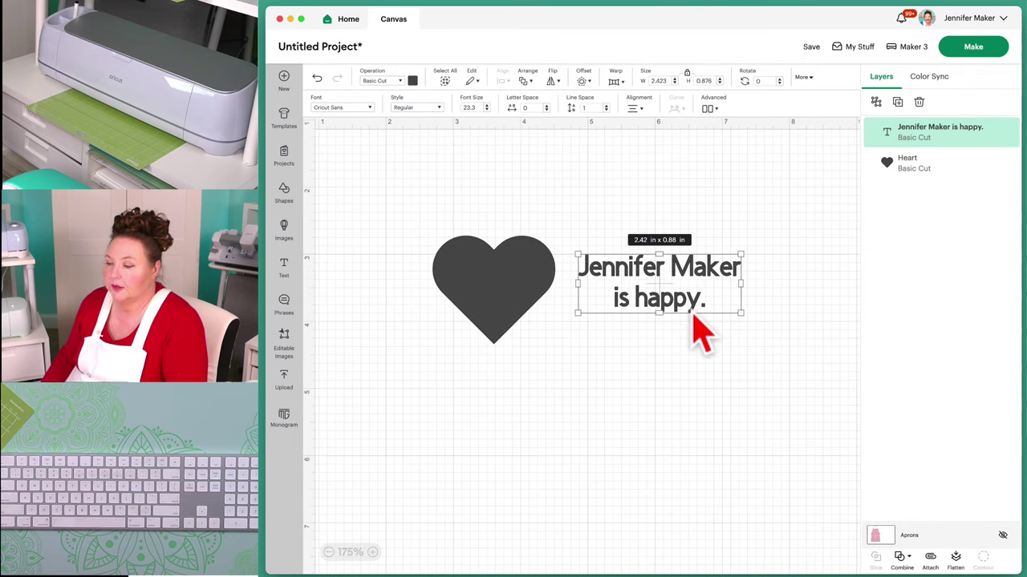
{"action": "left_click", "coordinate": [376, 553]}
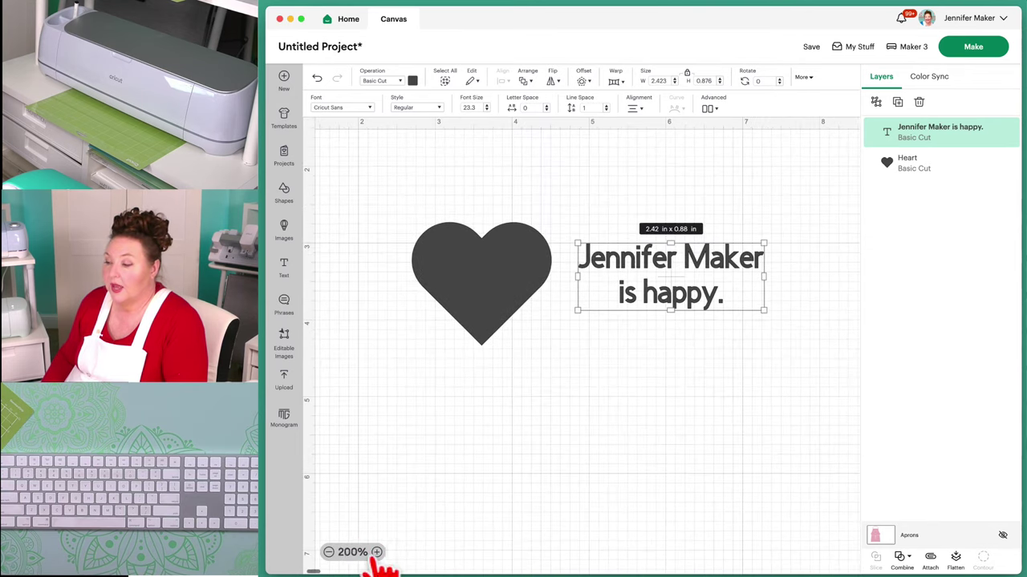
{"action": "left_click", "coordinate": [376, 553]}
{"action": "left_click", "coordinate": [375, 552]}
{"action": "left_click", "coordinate": [461, 411]}
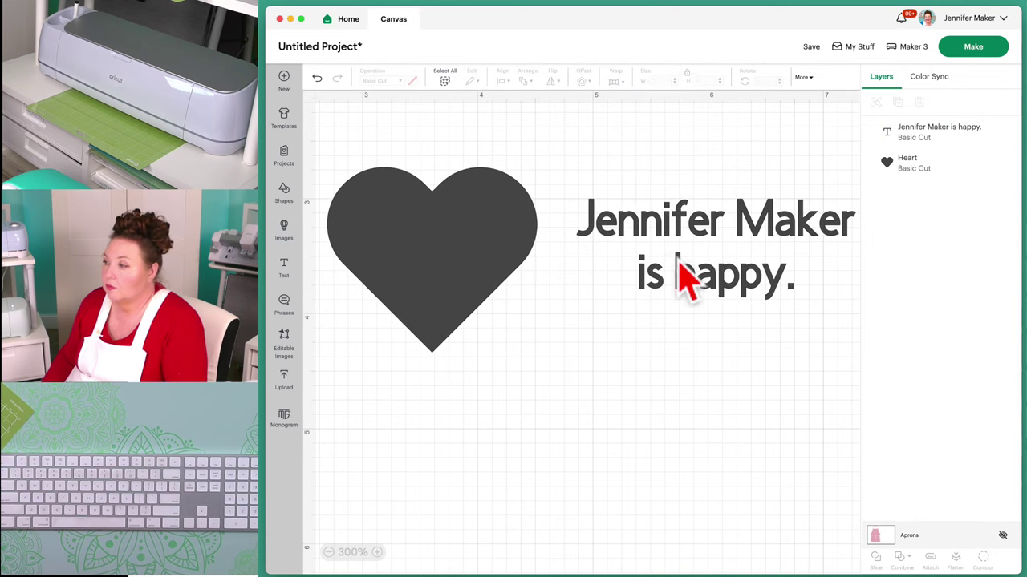
{"action": "left_click_drag", "start_coordinate": [678, 259], "coordinate": [669, 279]}
Nudge the heart slightly left and back right toward the text in small increments, and deselect it
{"action": "left_click", "coordinate": [470, 303]}
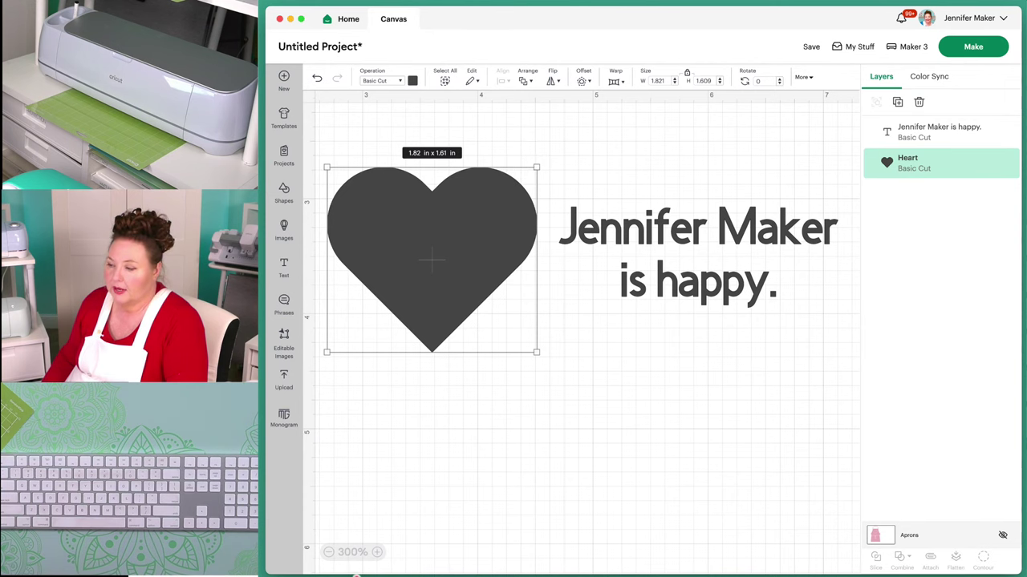
{"action": "left_click", "coordinate": [377, 552]}
{"action": "left_click", "coordinate": [376, 552]}
{"action": "left_click", "coordinate": [377, 552]}
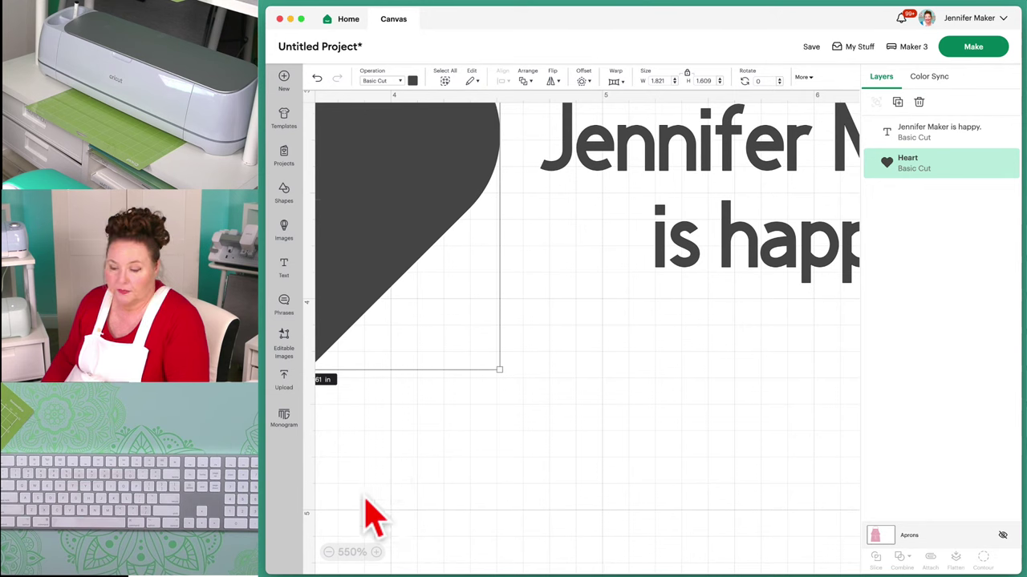
{"action": "key", "text": "Left"}
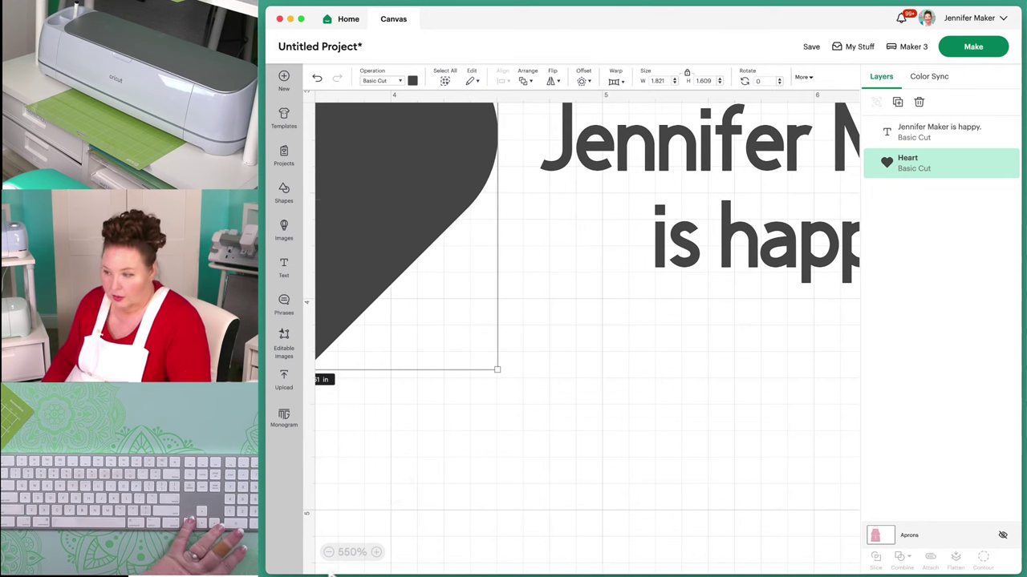
{"action": "key", "text": "Right"}
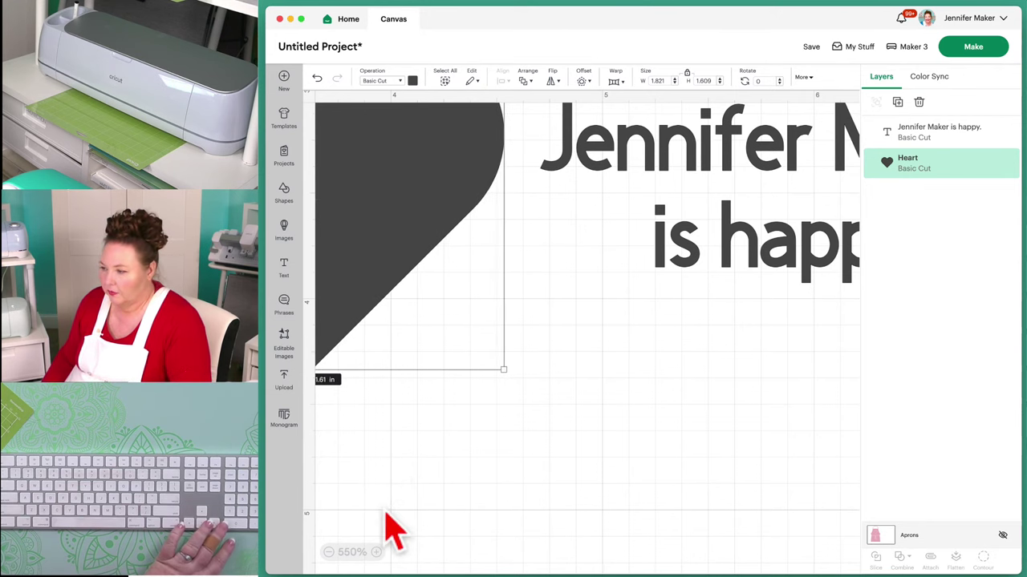
{"action": "left_click", "coordinate": [437, 473]}
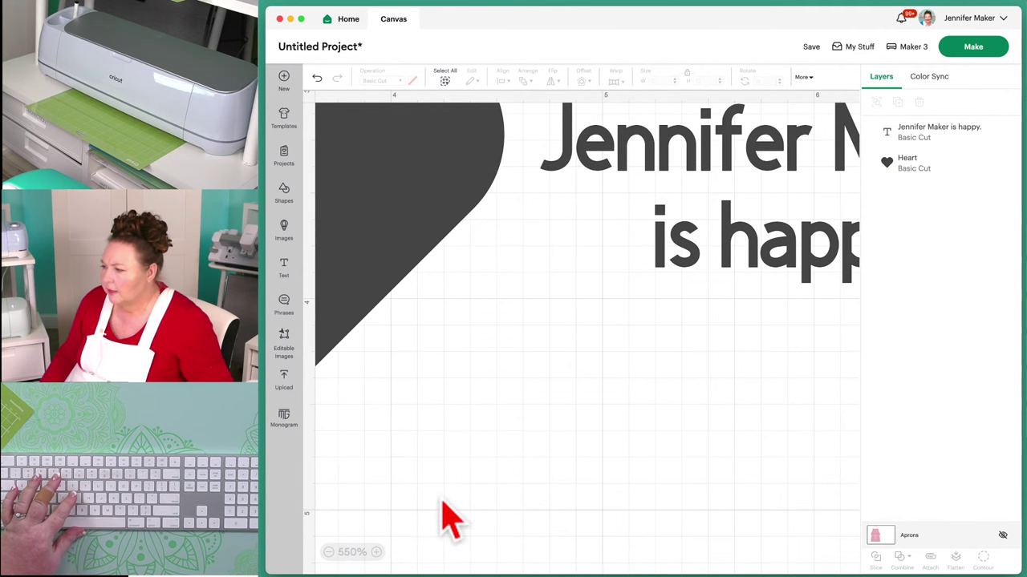
Look over the magnified heart and the start of the neighbouring text from different parts of the canvas
{"action": "scroll", "coordinate": [441, 518], "scroll_direction": "up", "scroll_amount": 5}
{"action": "scroll", "coordinate": [447, 520], "scroll_direction": "down", "scroll_amount": 1}
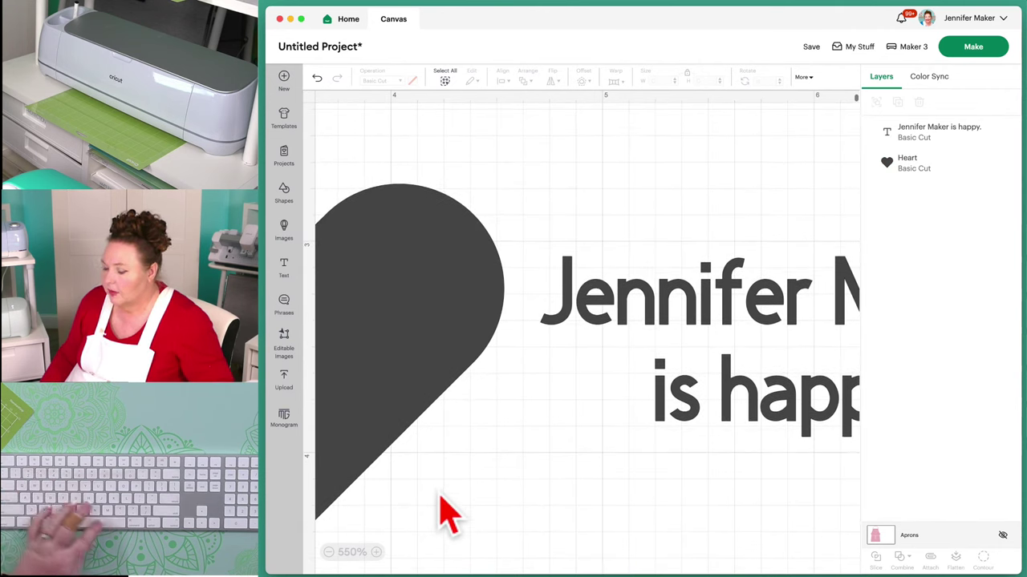
{"action": "scroll", "coordinate": [447, 514], "scroll_direction": "right", "scroll_amount": 2}
{"action": "scroll", "coordinate": [447, 515], "scroll_direction": "left", "scroll_amount": 5}
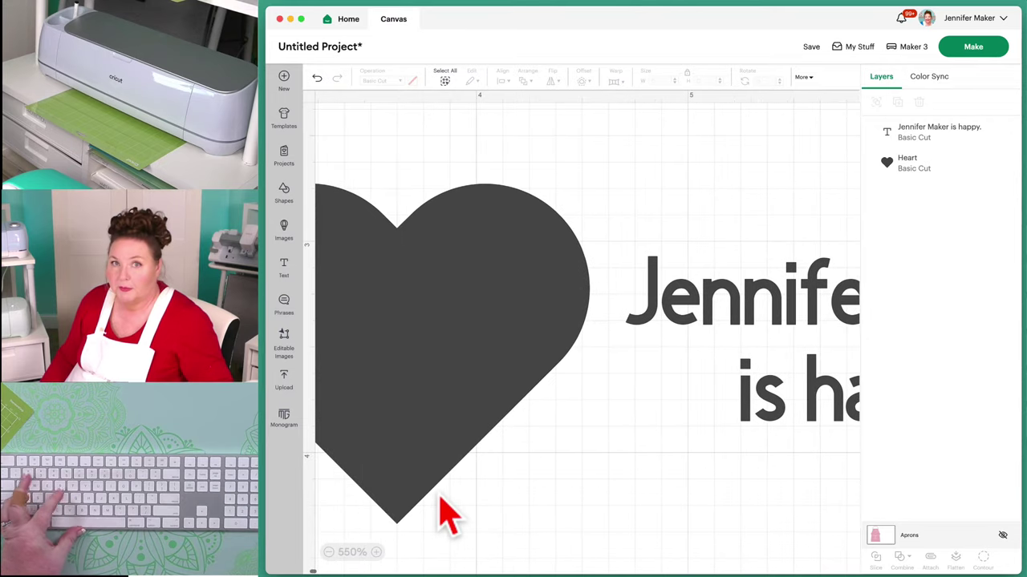
{"action": "scroll", "coordinate": [446, 515], "scroll_direction": "left", "scroll_amount": 5}
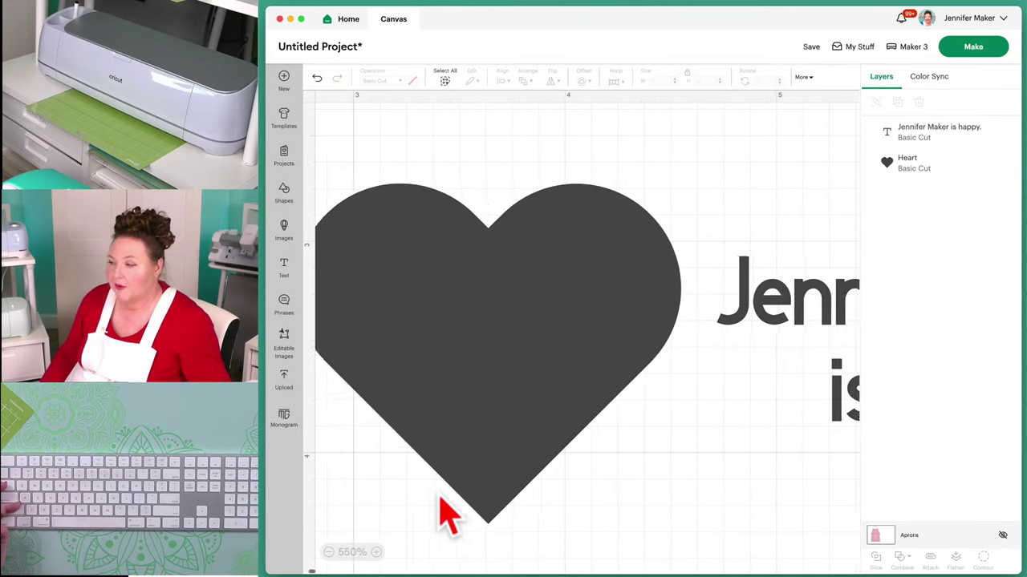
{"action": "scroll", "coordinate": [441, 497], "scroll_direction": "right", "scroll_amount": 1}
{"action": "scroll", "coordinate": [445, 505], "scroll_direction": "down", "scroll_amount": 2}
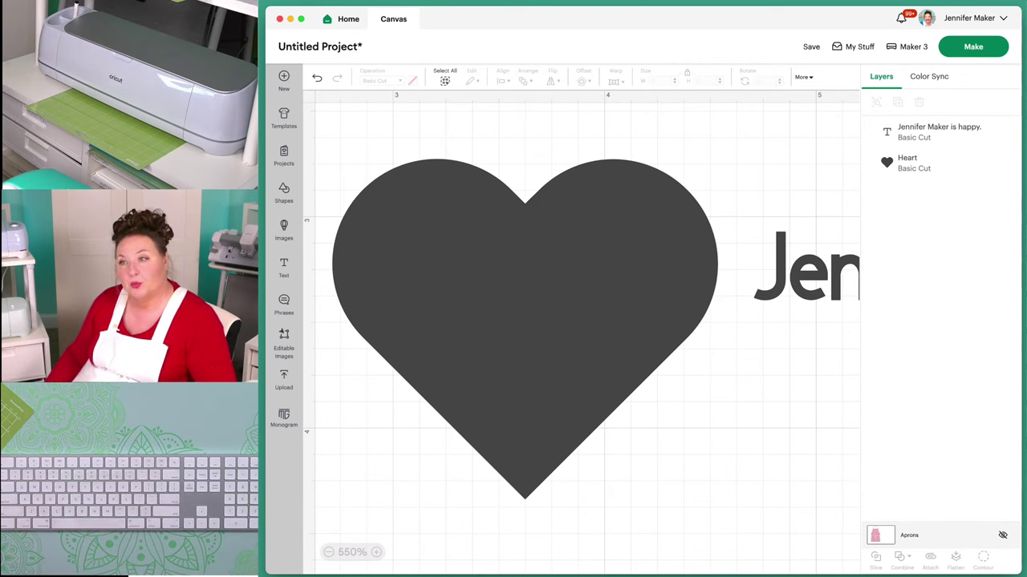
{"action": "scroll", "coordinate": [706, 489], "scroll_direction": "down", "scroll_amount": 2}
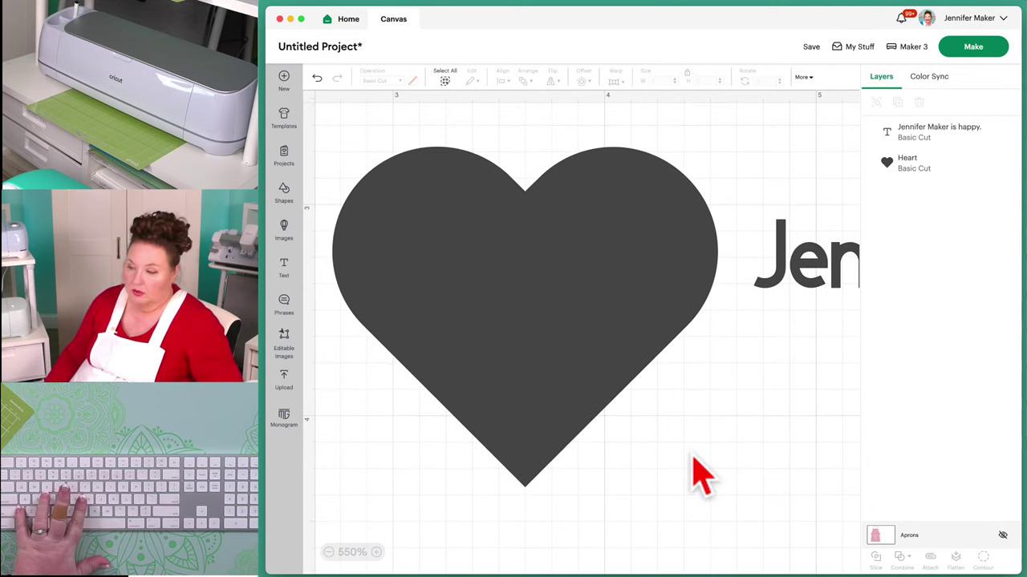
{"action": "scroll", "coordinate": [702, 477], "scroll_direction": "right", "scroll_amount": 1}
{"action": "scroll", "coordinate": [702, 478], "scroll_direction": "left", "scroll_amount": 4}
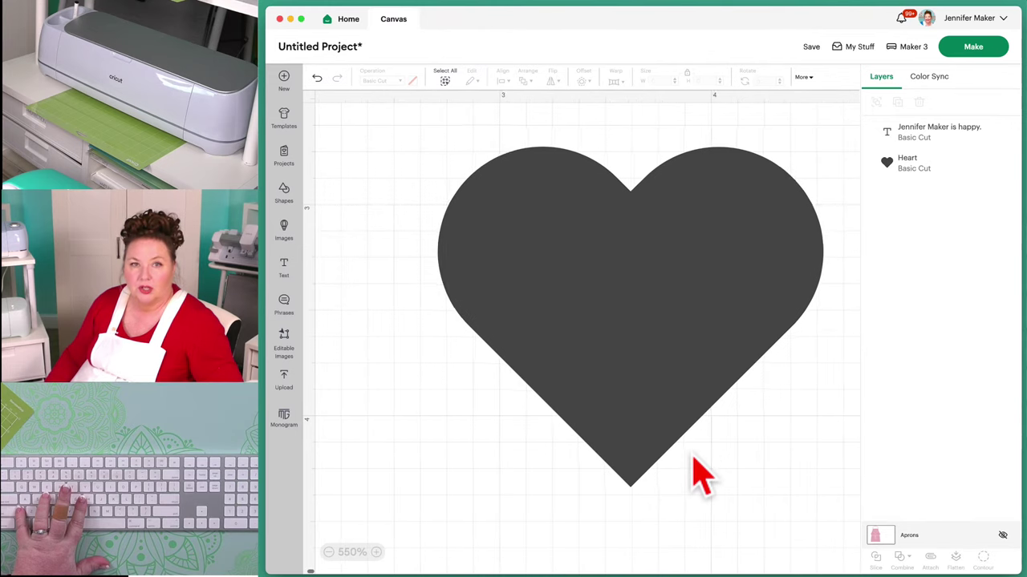
{"action": "scroll", "coordinate": [702, 477], "scroll_direction": "right", "scroll_amount": 3}
{"action": "scroll", "coordinate": [701, 477], "scroll_direction": "left", "scroll_amount": 1}
{"action": "scroll", "coordinate": [702, 478], "scroll_direction": "left", "scroll_amount": 3}
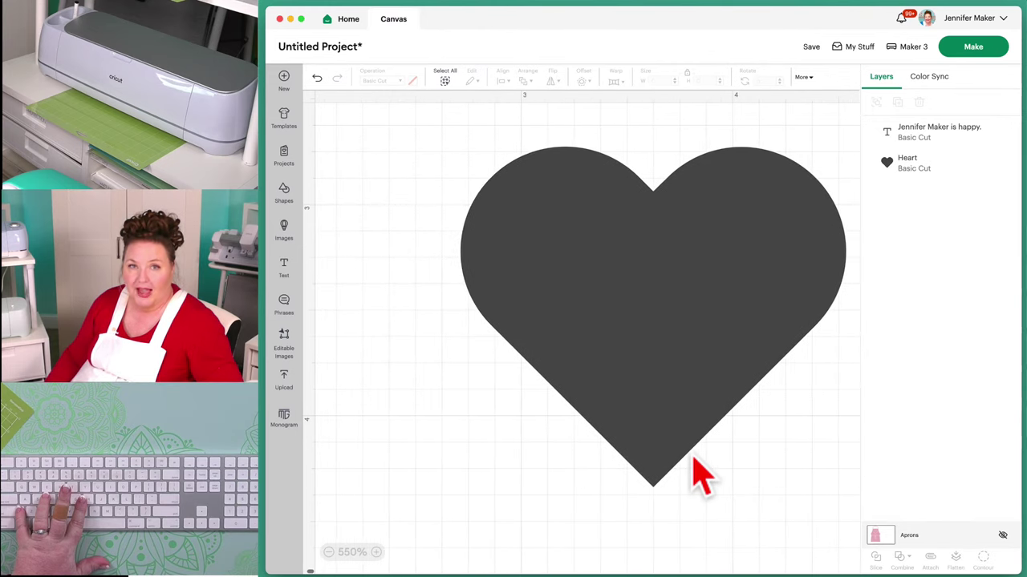
{"action": "scroll", "coordinate": [701, 478], "scroll_direction": "right", "scroll_amount": 5}
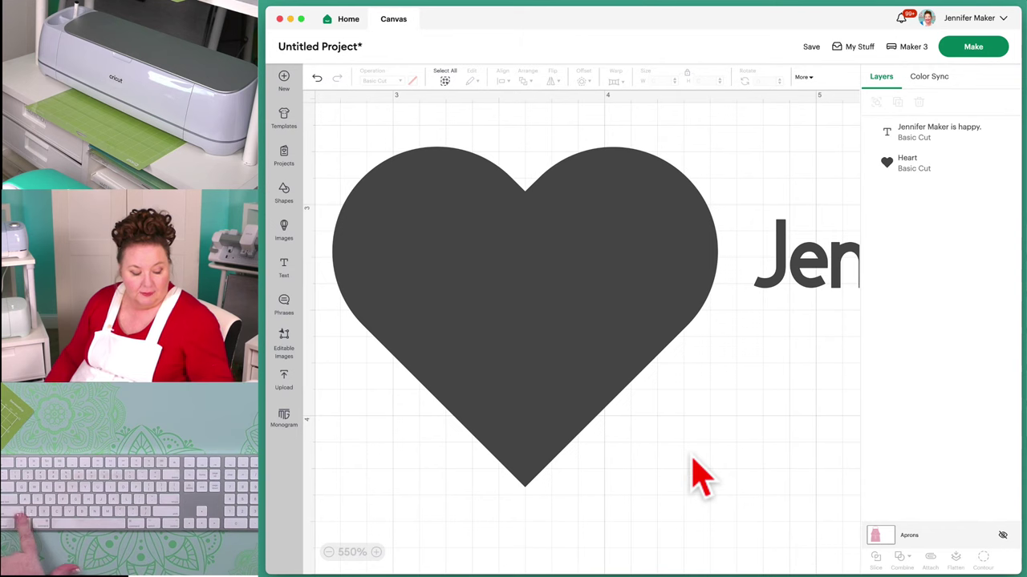
{"action": "scroll", "coordinate": [702, 478], "scroll_direction": "left", "scroll_amount": 2}
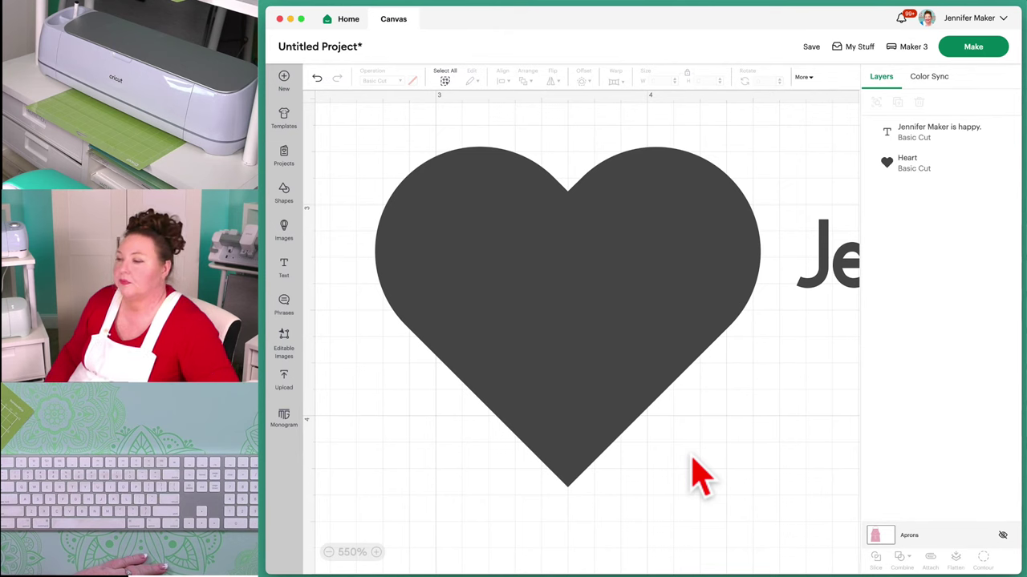
Scale the heart proportionally from each of its corners to about 1.72 by 1.52 in and deselect it
{"action": "left_click", "coordinate": [693, 461]}
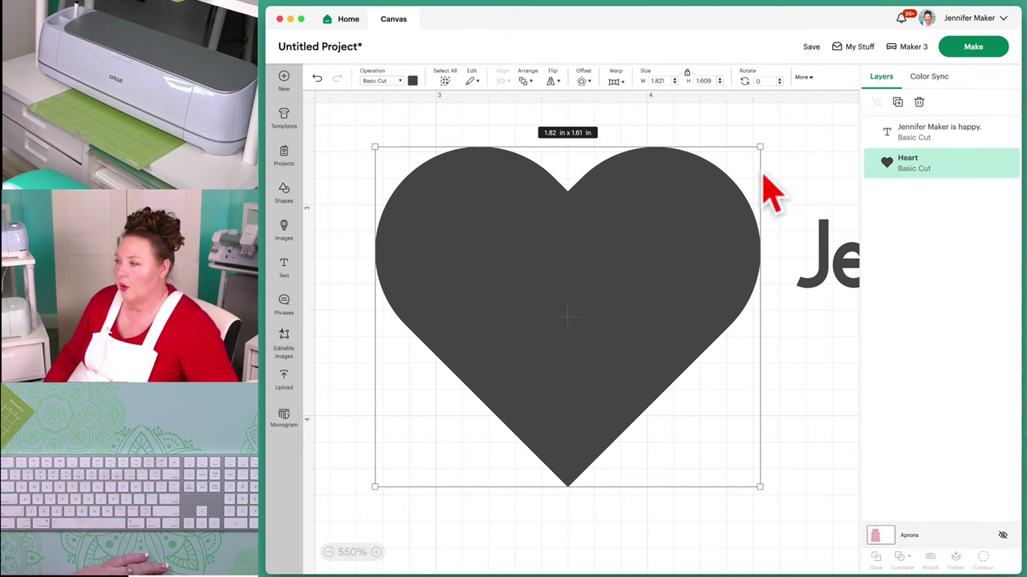
{"action": "left_click_drag", "start_coordinate": [758, 147], "coordinate": [717, 183]}
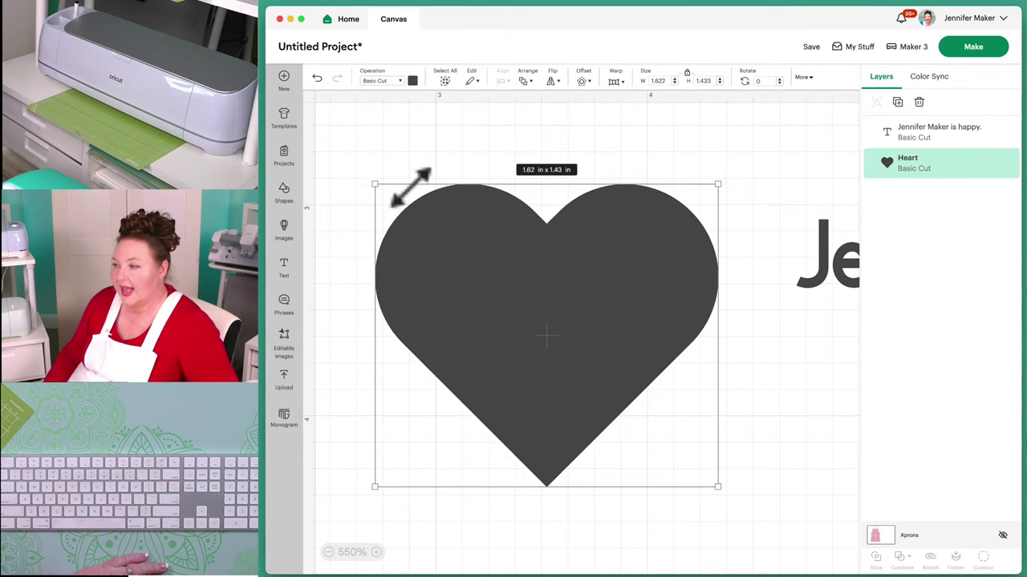
{"action": "mouse_move", "coordinate": [378, 193]}
{"action": "left_mouse_down"}
{"action": "mouse_move", "coordinate": [452, 254]}
{"action": "mouse_move", "coordinate": [378, 188]}
{"action": "left_mouse_up"}
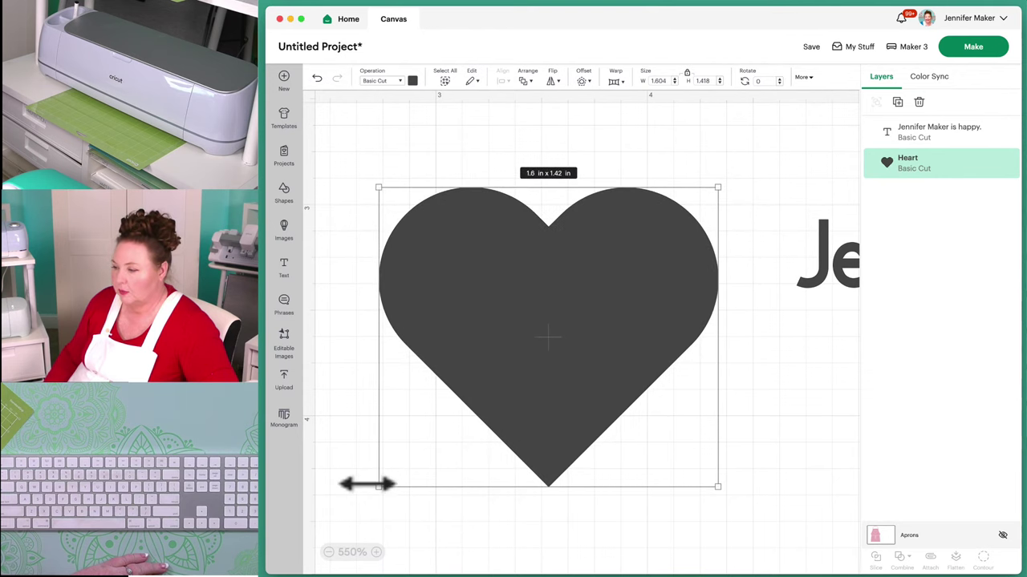
{"action": "left_click_drag", "start_coordinate": [379, 486], "coordinate": [359, 504]}
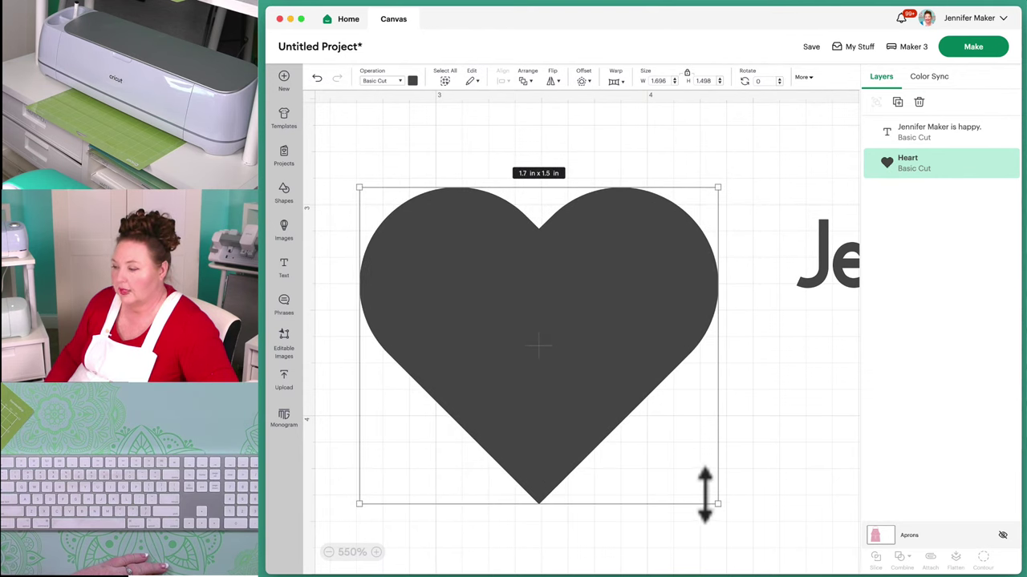
{"action": "mouse_move", "coordinate": [704, 494]}
{"action": "left_mouse_down"}
{"action": "mouse_move", "coordinate": [687, 481]}
{"action": "mouse_move", "coordinate": [706, 495]}
{"action": "left_mouse_up"}
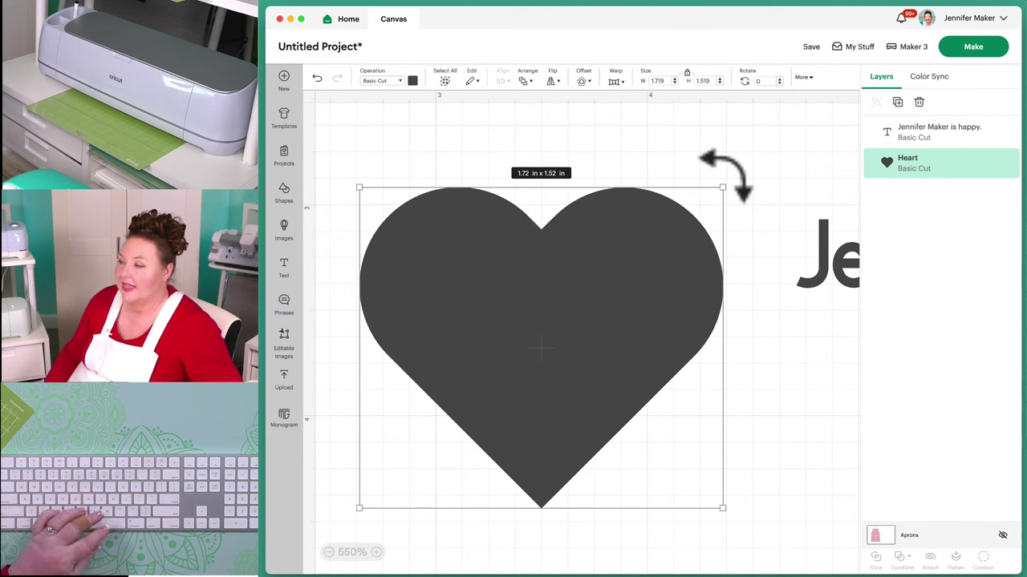
{"action": "left_click_drag", "start_coordinate": [726, 175], "coordinate": [637, 297]}
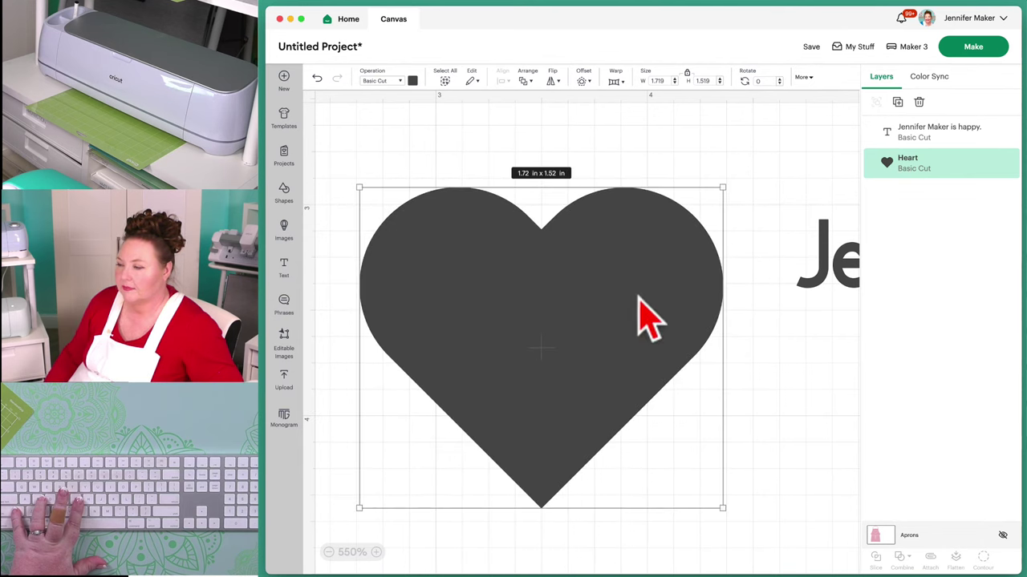
{"action": "left_click", "coordinate": [631, 174]}
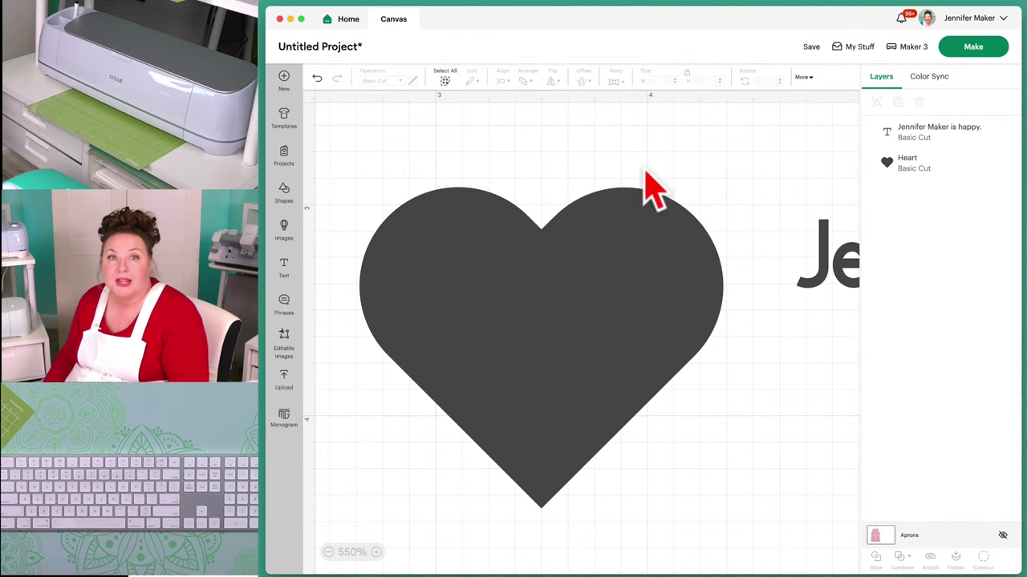
Filter the phrase library to free items, look through the phrases, and clear the filter
{"action": "left_click", "coordinate": [285, 303]}
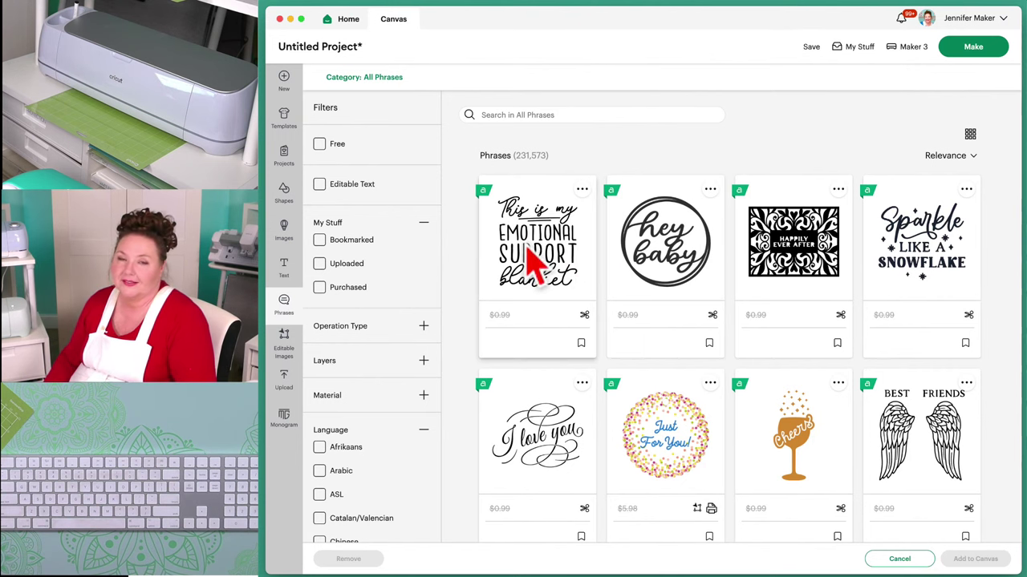
{"action": "left_click", "coordinate": [320, 143]}
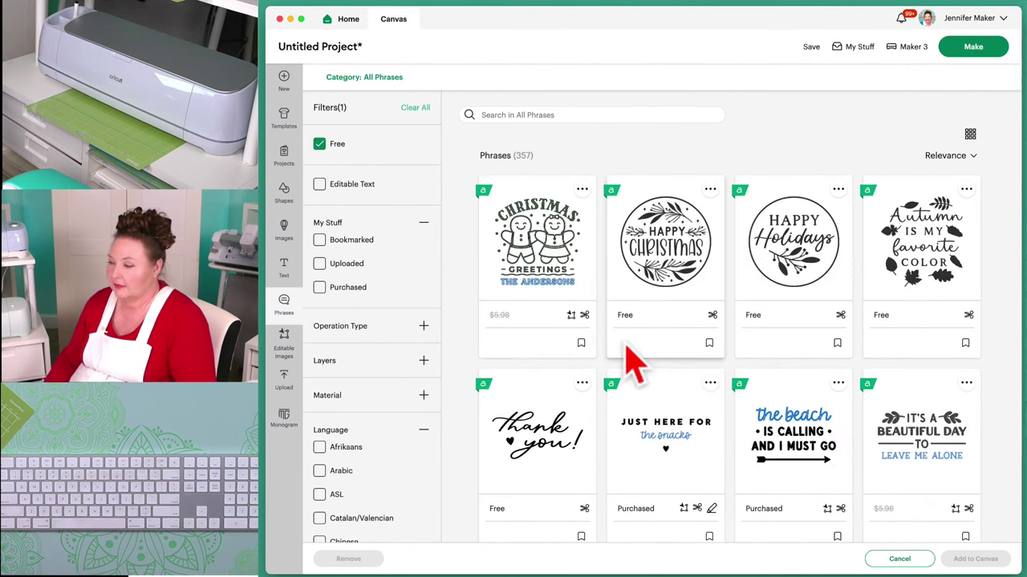
{"action": "scroll", "coordinate": [629, 353], "scroll_direction": "down", "scroll_amount": 3}
{"action": "scroll", "coordinate": [634, 361], "scroll_direction": "down", "scroll_amount": 9}
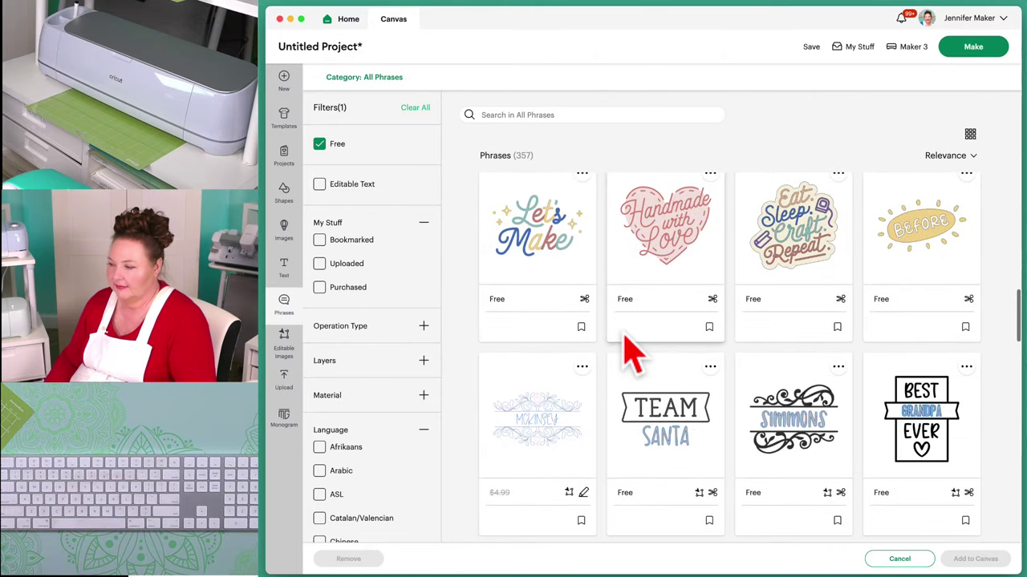
{"action": "scroll", "coordinate": [705, 333], "scroll_direction": "up", "scroll_amount": 2}
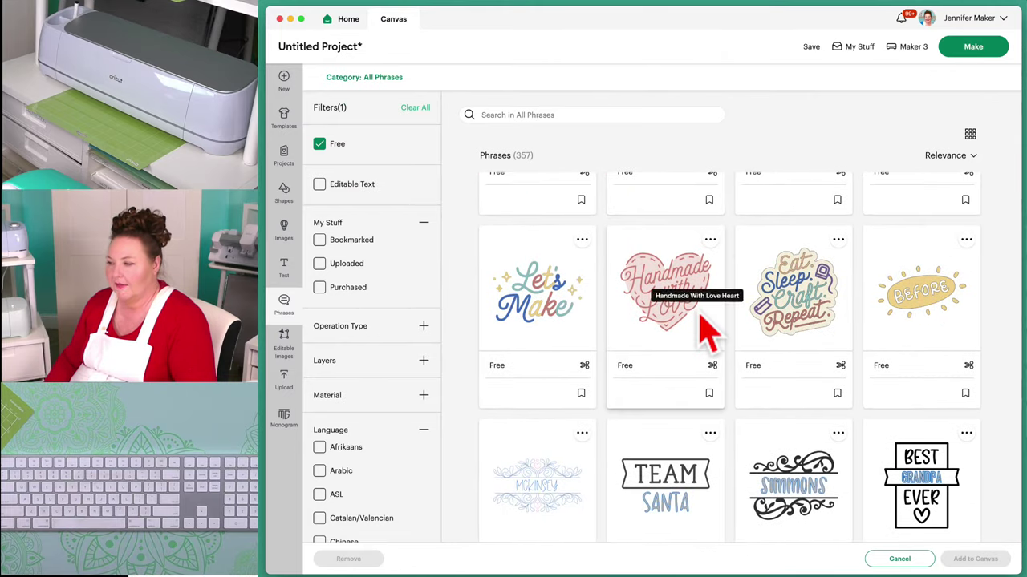
{"action": "scroll", "coordinate": [702, 333], "scroll_direction": "up", "scroll_amount": 8}
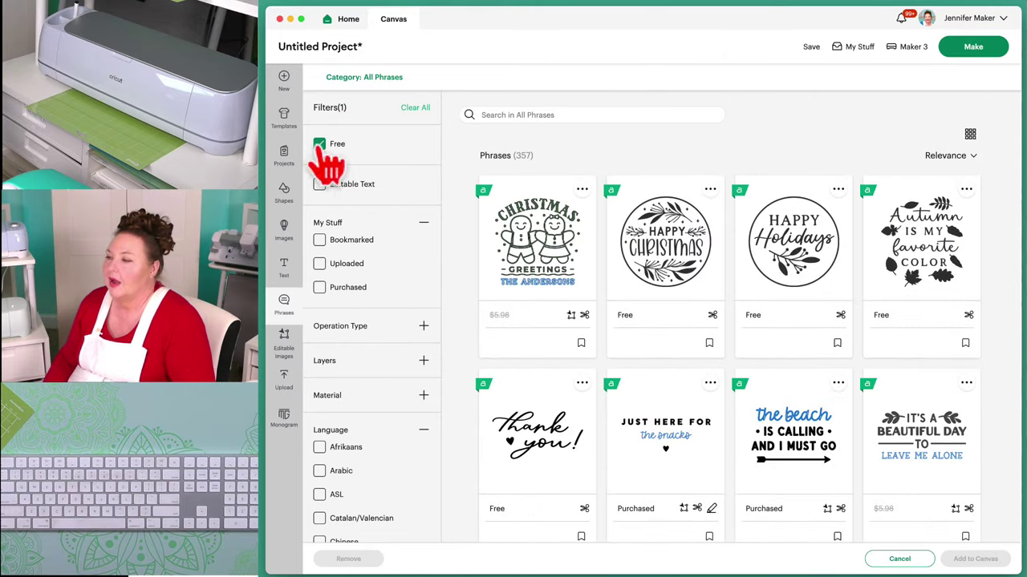
{"action": "left_click", "coordinate": [321, 146]}
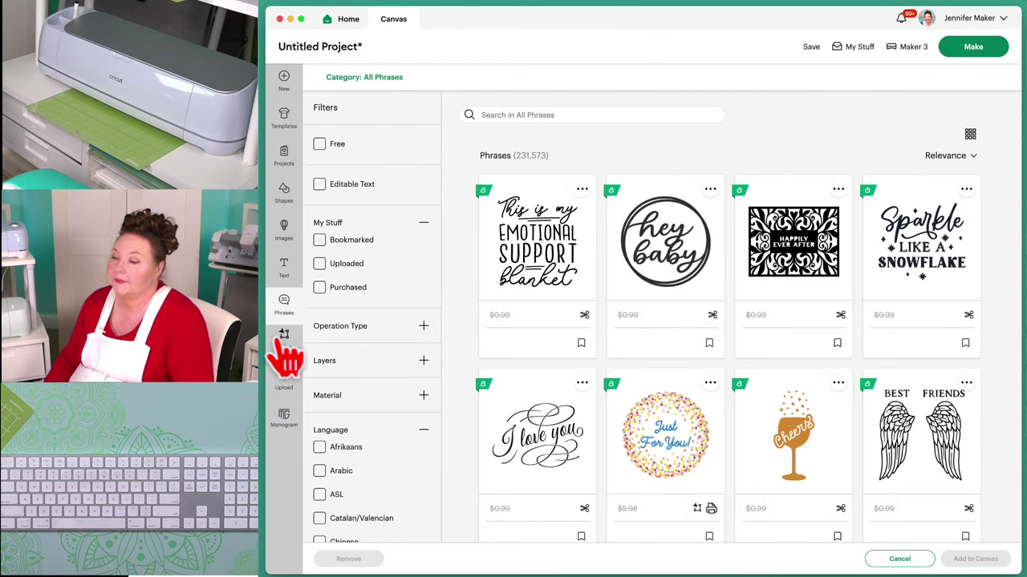
Browse the editable images and add the split letter J design with a name banner to the canvas
{"action": "left_click", "coordinate": [285, 341]}
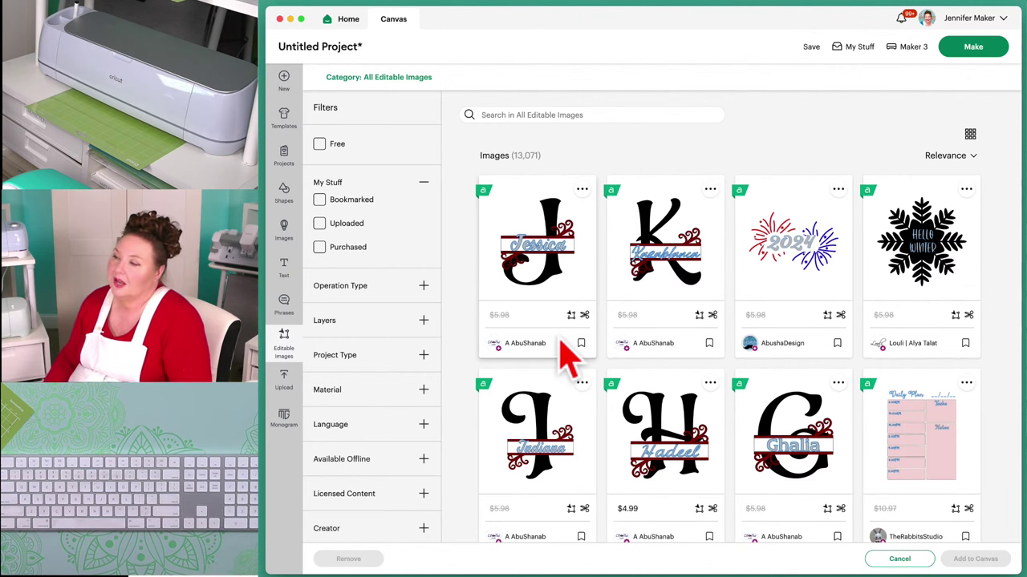
{"action": "scroll", "coordinate": [572, 353], "scroll_direction": "down", "scroll_amount": 1}
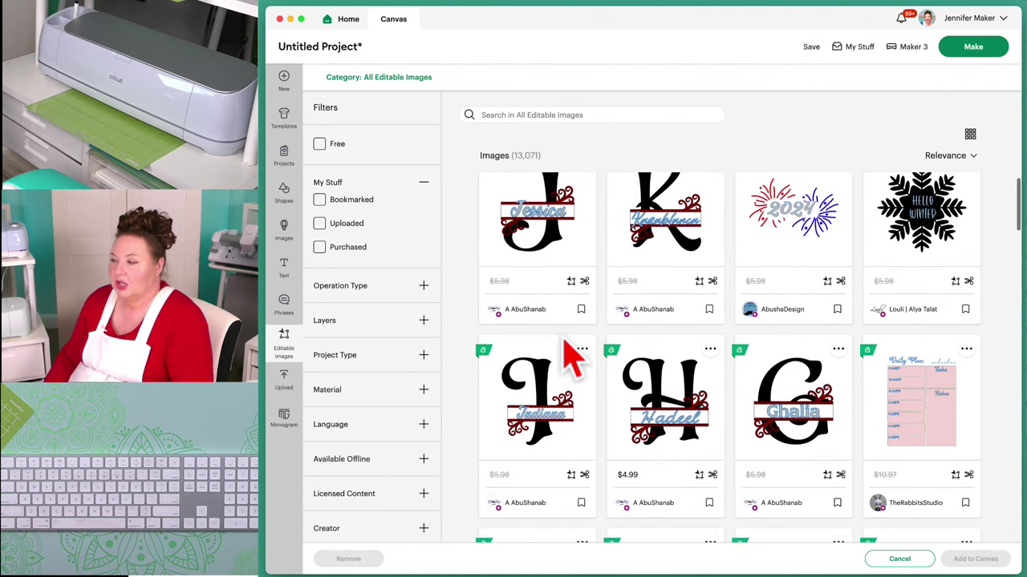
{"action": "scroll", "coordinate": [582, 343], "scroll_direction": "up", "scroll_amount": 1}
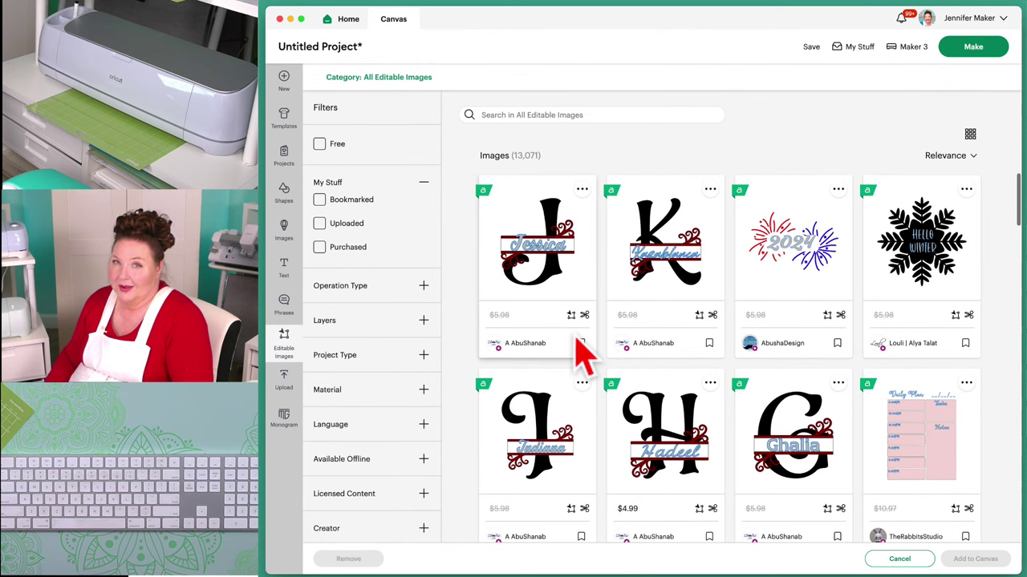
{"action": "left_click", "coordinate": [552, 287]}
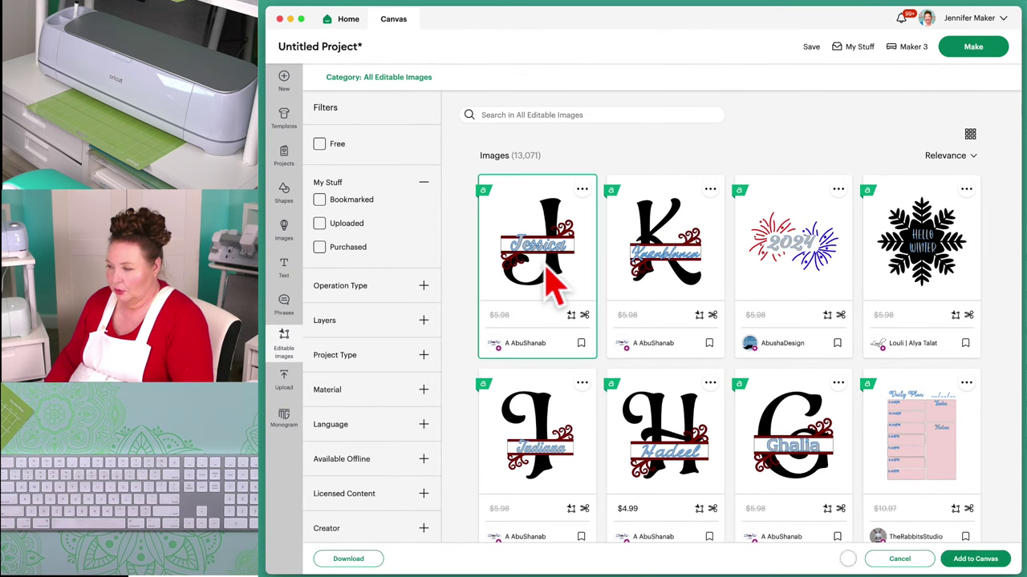
{"action": "left_click", "coordinate": [976, 559]}
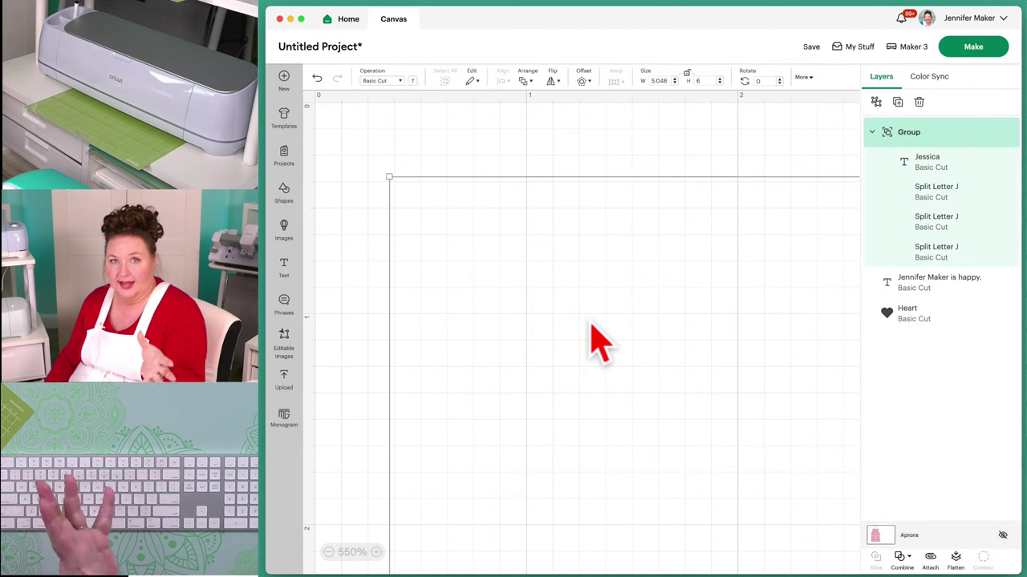
Move the two-line text down clear of the split letter J design, and select the design's group
{"action": "left_click", "coordinate": [329, 551]}
{"action": "left_click", "coordinate": [329, 552]}
{"action": "left_click", "coordinate": [329, 552]}
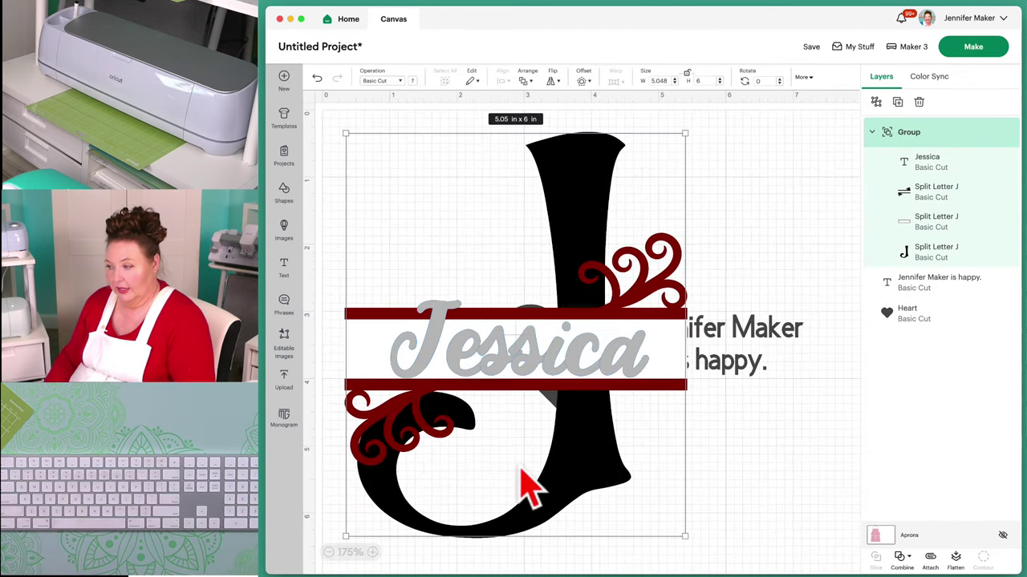
{"action": "left_click", "coordinate": [730, 437]}
{"action": "left_click", "coordinate": [712, 355]}
{"action": "left_click_drag", "start_coordinate": [711, 358], "coordinate": [768, 502]}
{"action": "left_click", "coordinate": [569, 385]}
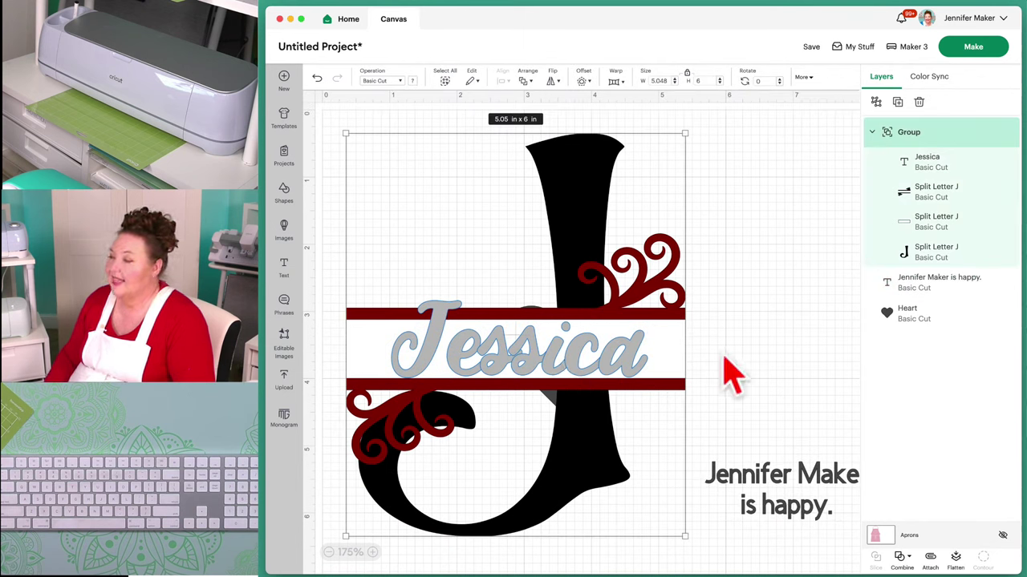
Replace the sample name across the split letter J with the account holder's first name and deselect it
{"action": "left_click", "coordinate": [939, 165]}
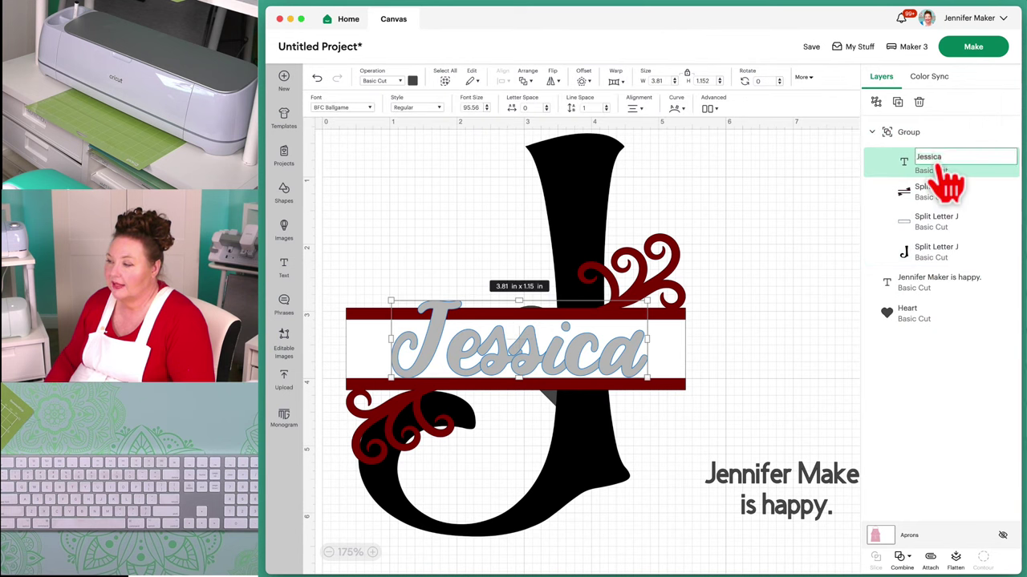
{"action": "left_click", "coordinate": [600, 383]}
{"action": "double_click", "coordinate": [589, 361]}
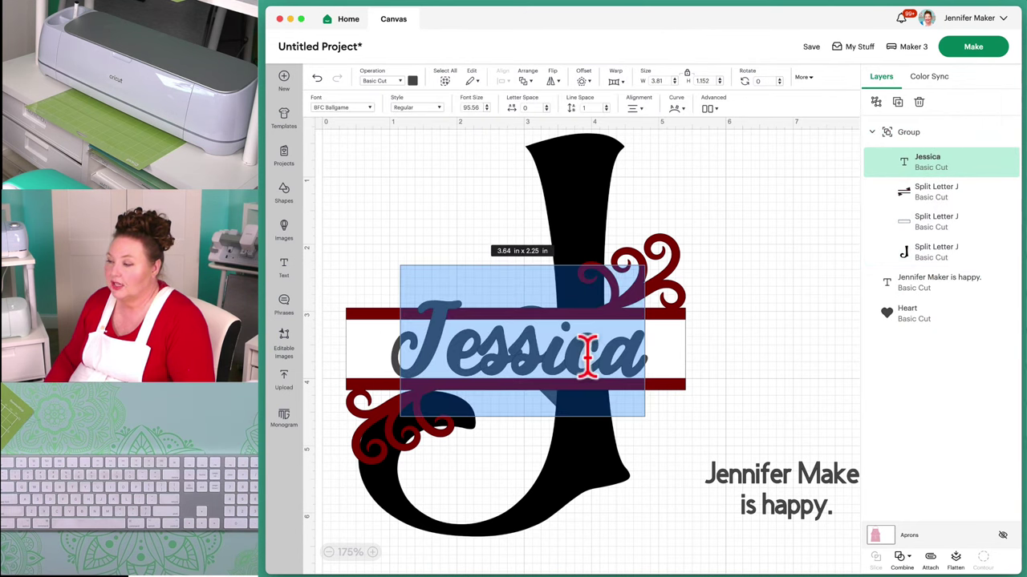
{"action": "type", "text": "Jennifer"}
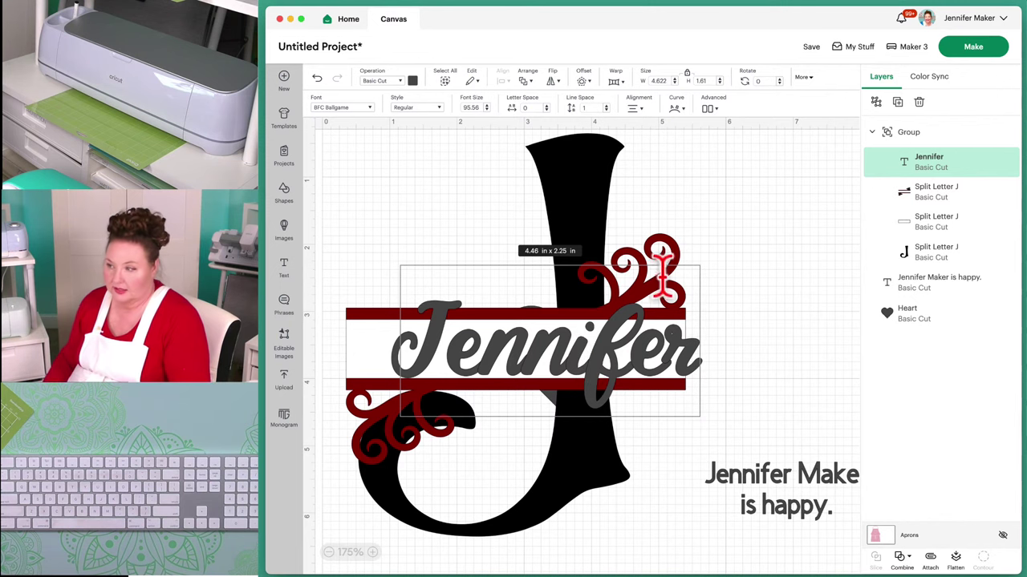
{"action": "left_click", "coordinate": [719, 255]}
Delete the black letter J and the rest of its group, and move the two-line text back beside the heart
{"action": "left_click", "coordinate": [600, 215]}
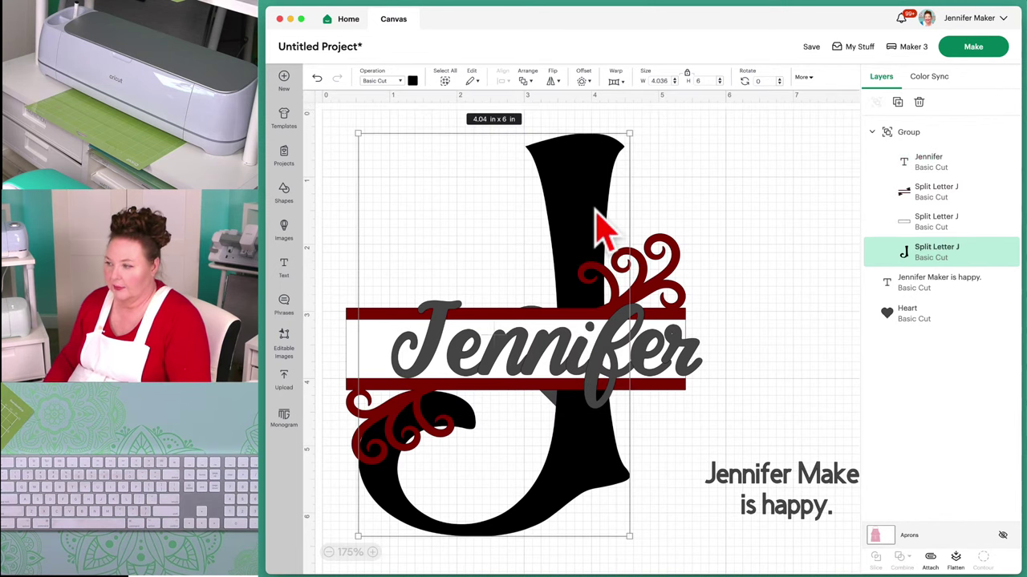
{"action": "key", "text": "Delete"}
{"action": "left_click", "coordinate": [639, 324]}
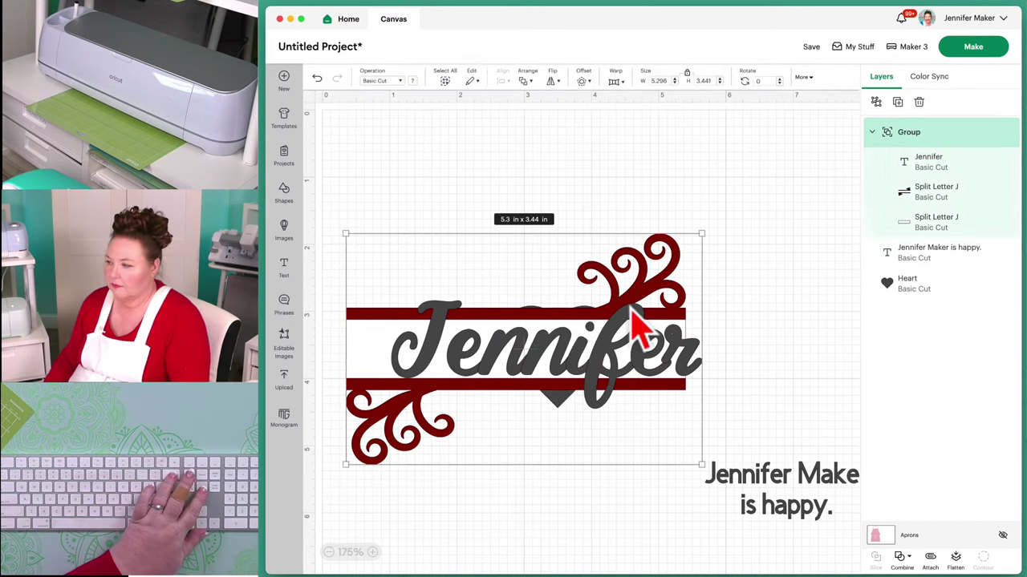
{"action": "key", "text": "Delete"}
{"action": "left_click_drag", "start_coordinate": [689, 483], "coordinate": [663, 377]}
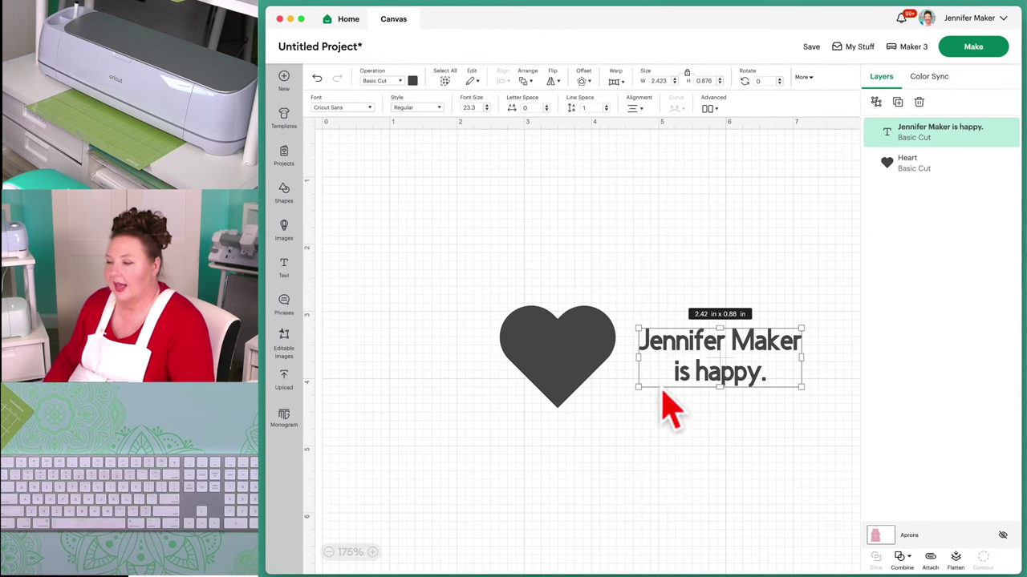
Open the Monogram tool and return to the canvas
{"action": "left_click", "coordinate": [285, 419]}
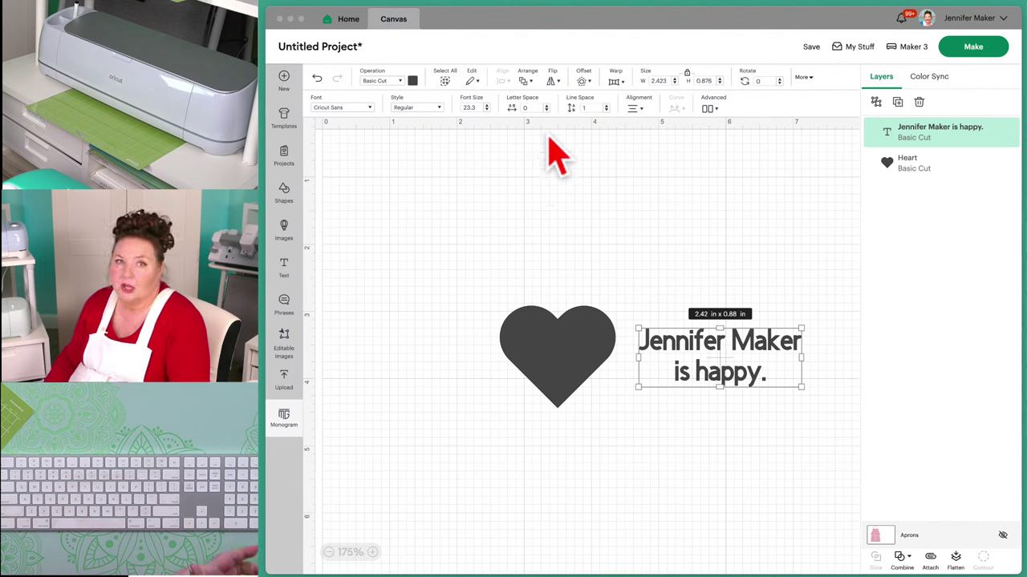
{"action": "left_click", "coordinate": [676, 178]}
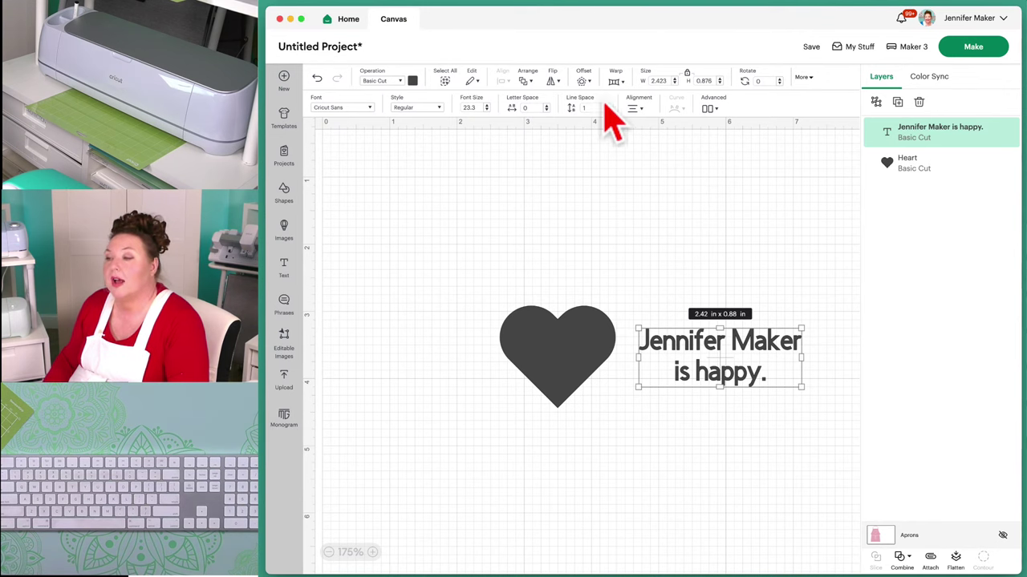
Deselect the text and move the heart toward the canvas origin, to about x 0.58, y 0.67
{"action": "left_click", "coordinate": [566, 240]}
{"action": "left_click_drag", "start_coordinate": [567, 362], "coordinate": [428, 213]}
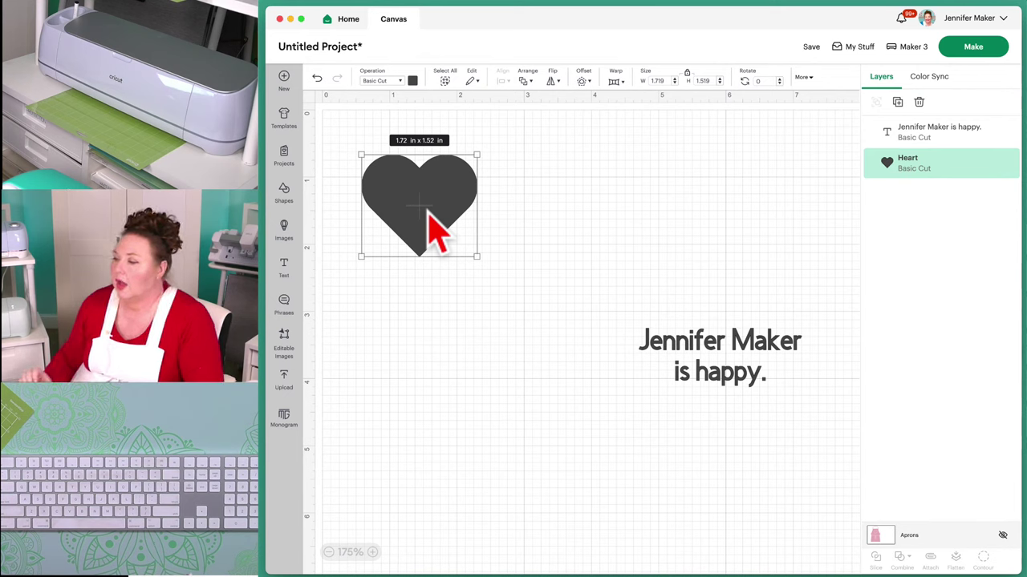
Undo the heart move, the text move and the group deletion, and redo all three changes
{"action": "left_click", "coordinate": [319, 81]}
{"action": "left_click", "coordinate": [318, 81]}
{"action": "left_click", "coordinate": [319, 81]}
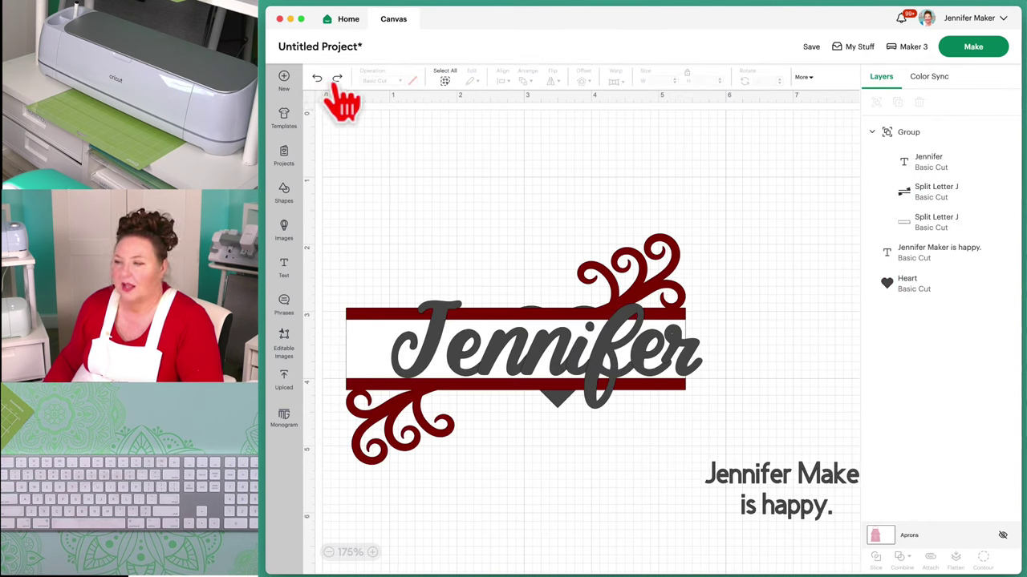
{"action": "left_click", "coordinate": [337, 78]}
{"action": "left_click", "coordinate": [337, 78]}
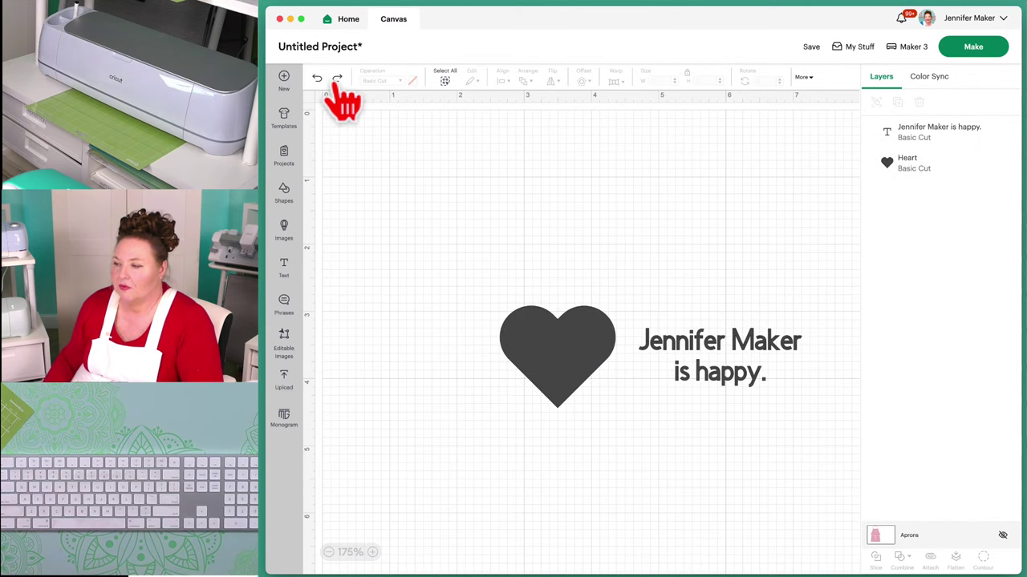
{"action": "left_click", "coordinate": [337, 79]}
Delete the two-line text and move the heart farther from the canvas origin, toward the middle of the workspace
{"action": "left_click", "coordinate": [433, 215]}
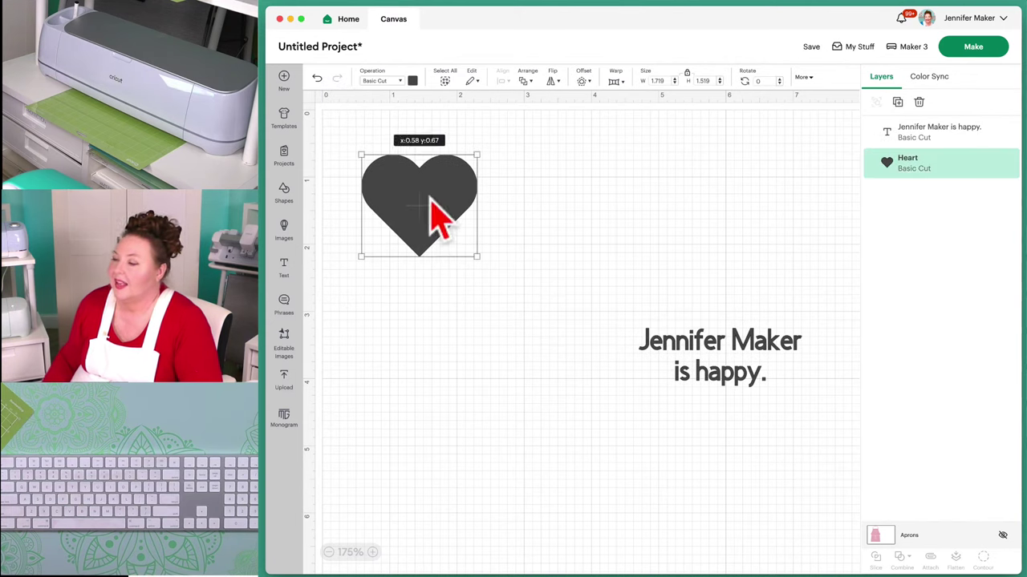
{"action": "left_click_drag", "start_coordinate": [722, 371], "coordinate": [550, 355]}
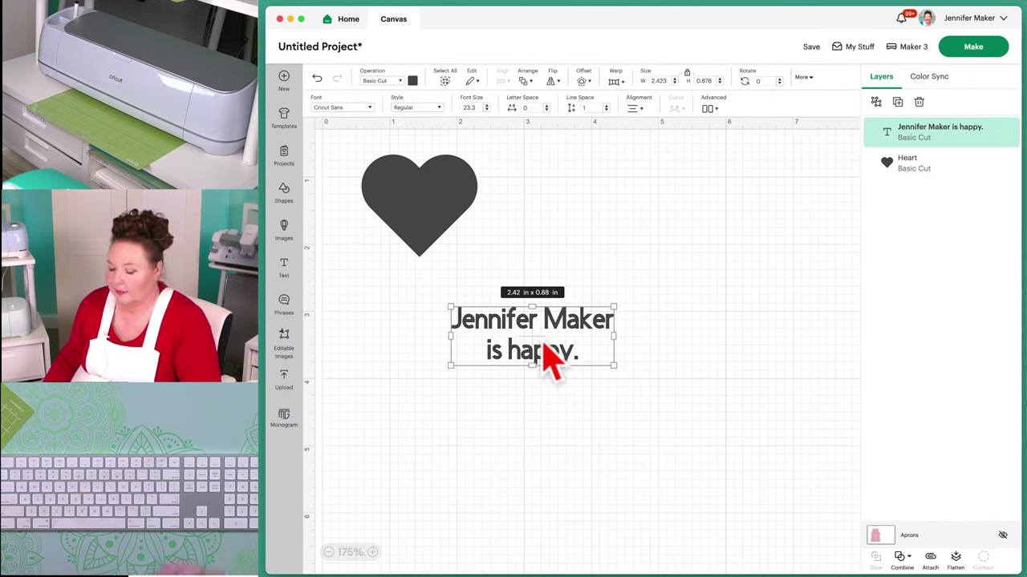
{"action": "key", "text": "Delete"}
{"action": "left_click_drag", "start_coordinate": [451, 236], "coordinate": [564, 260]}
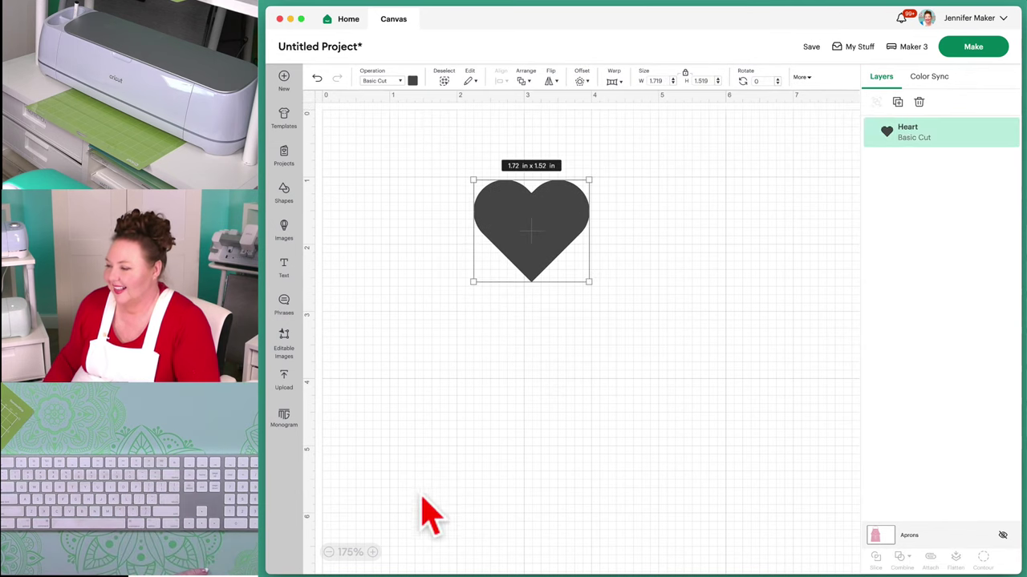
Enlarge the canvas view to 350% and move the heart to about x 3.2, y 1.0
{"action": "left_click", "coordinate": [374, 552]}
{"action": "left_click", "coordinate": [377, 552]}
{"action": "left_click", "coordinate": [376, 552]}
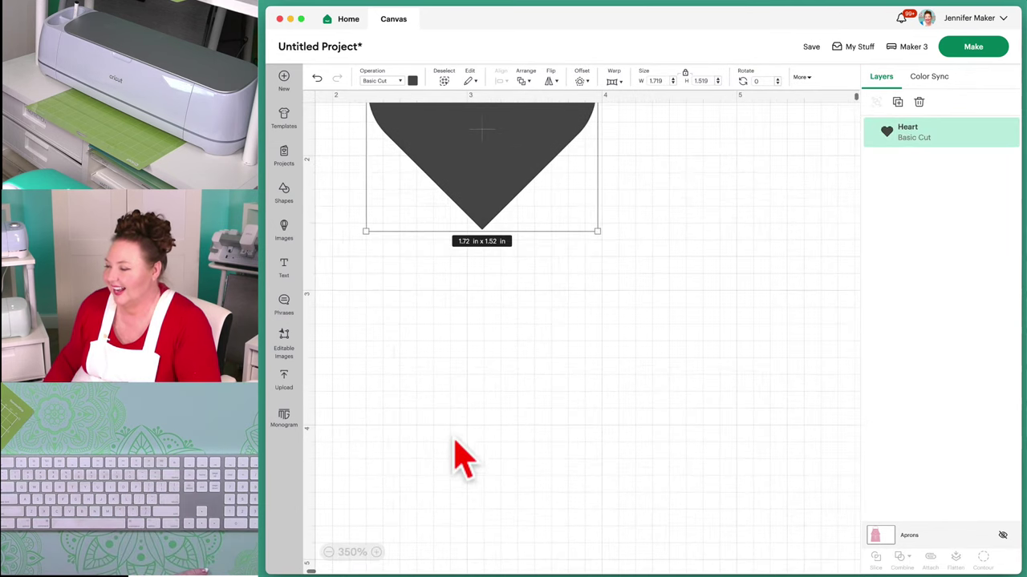
{"action": "scroll", "coordinate": [458, 453], "scroll_direction": "up", "scroll_amount": 3}
{"action": "left_click_drag", "start_coordinate": [474, 360], "coordinate": [601, 355]}
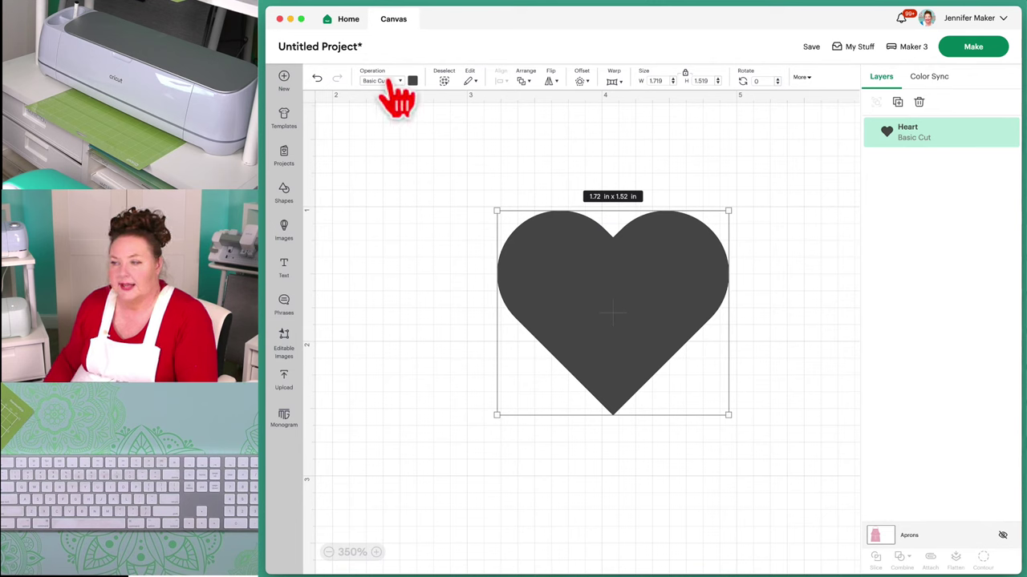
Change the selected heart's operation to Pen
{"action": "left_click", "coordinate": [469, 253]}
{"action": "left_click", "coordinate": [611, 315]}
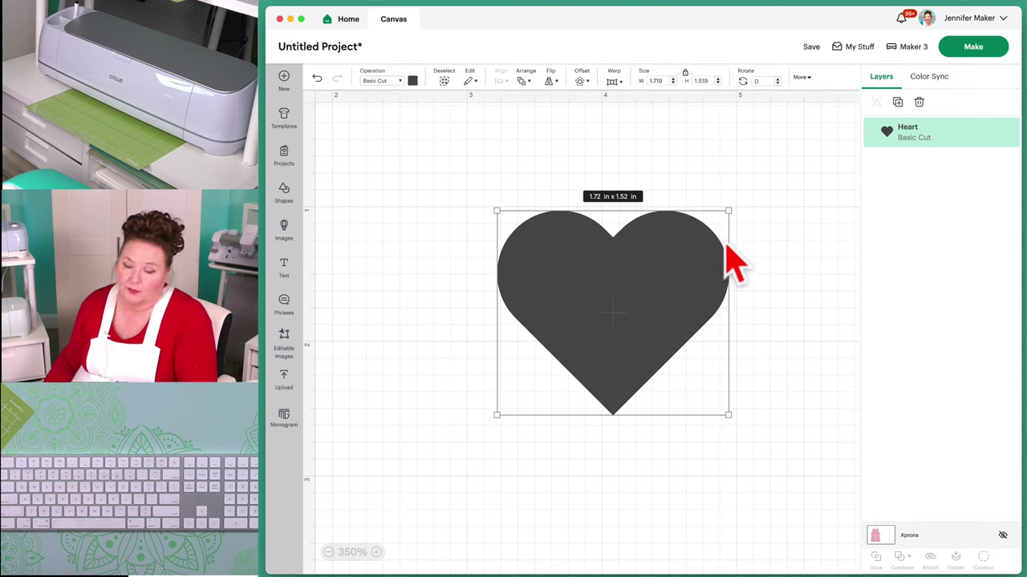
{"action": "left_click", "coordinate": [385, 81]}
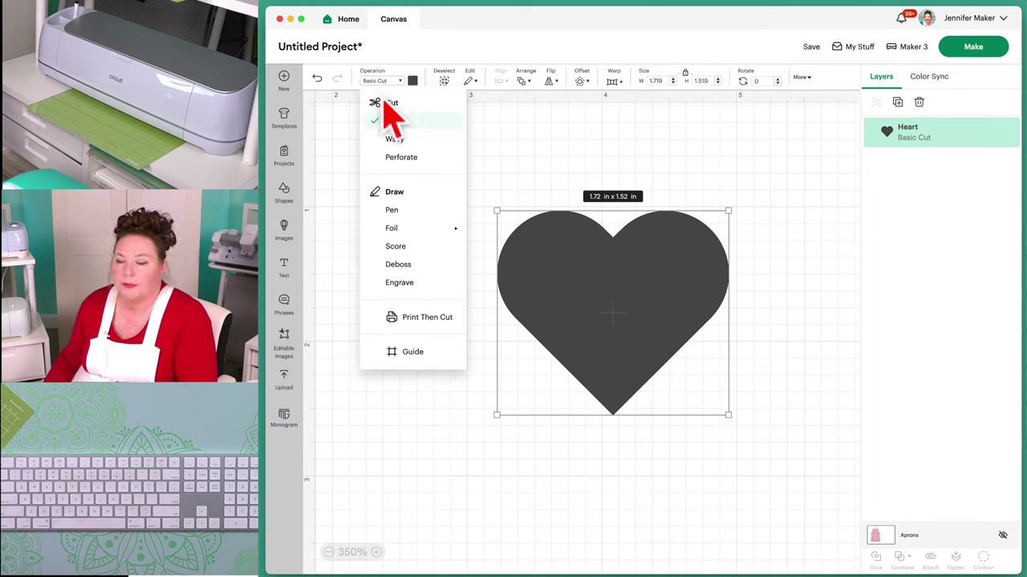
{"action": "left_click", "coordinate": [399, 211]}
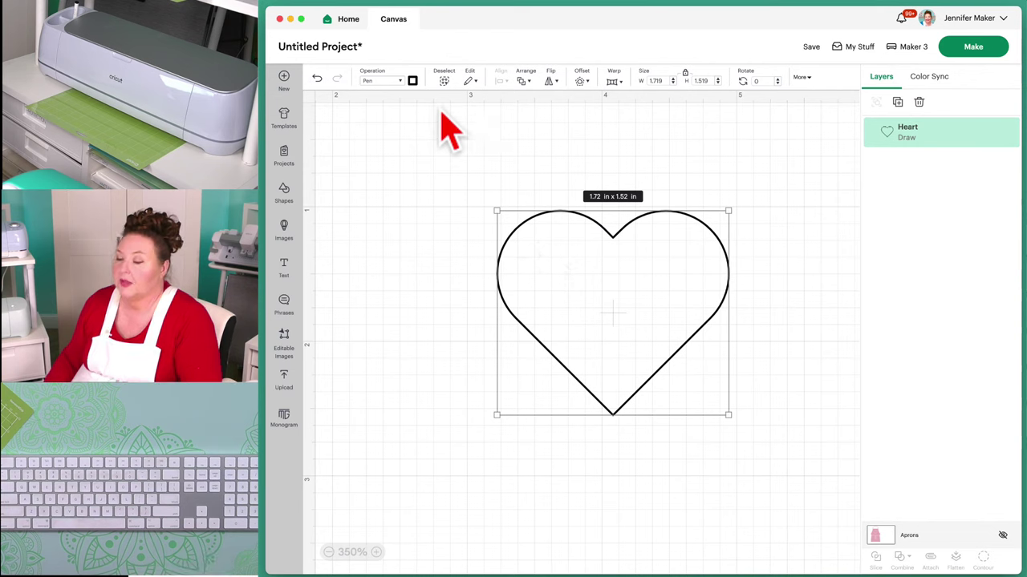
Set the heart's operation to Guide and move the guide heart slightly toward the canvas origin
{"action": "left_click", "coordinate": [397, 103]}
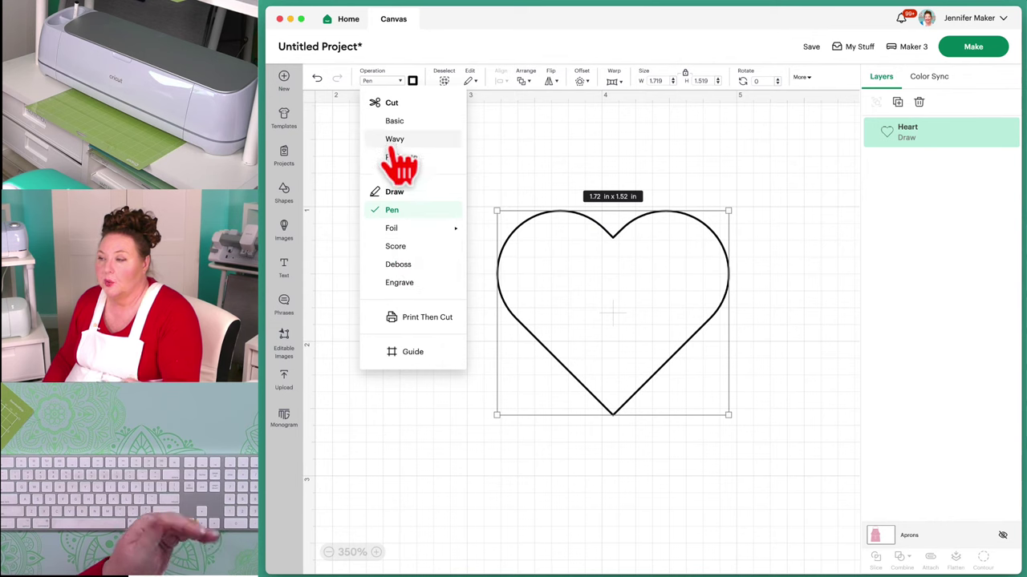
{"action": "left_click", "coordinate": [413, 353]}
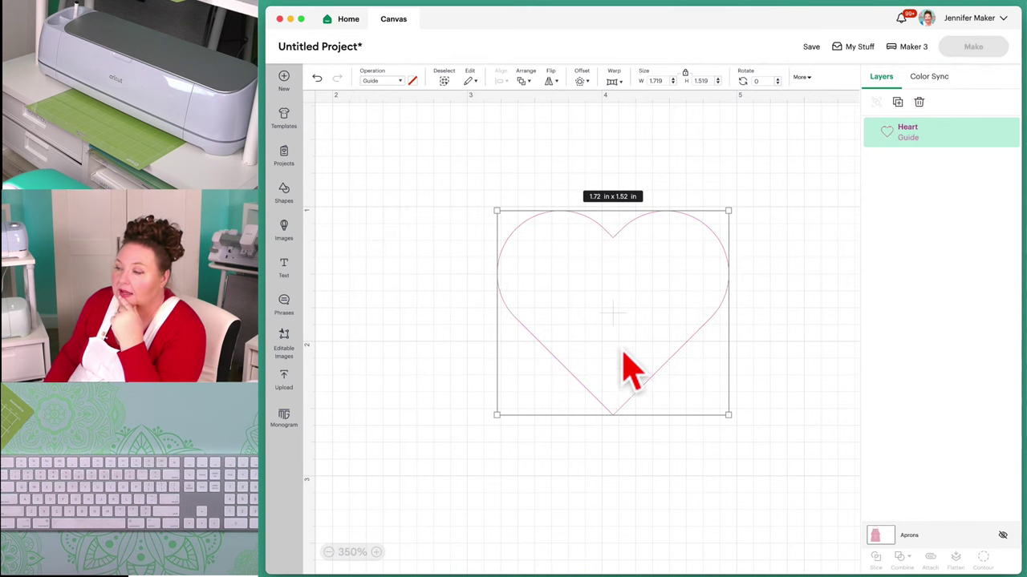
{"action": "left_click", "coordinate": [695, 530]}
{"action": "left_click_drag", "start_coordinate": [640, 231], "coordinate": [552, 208]}
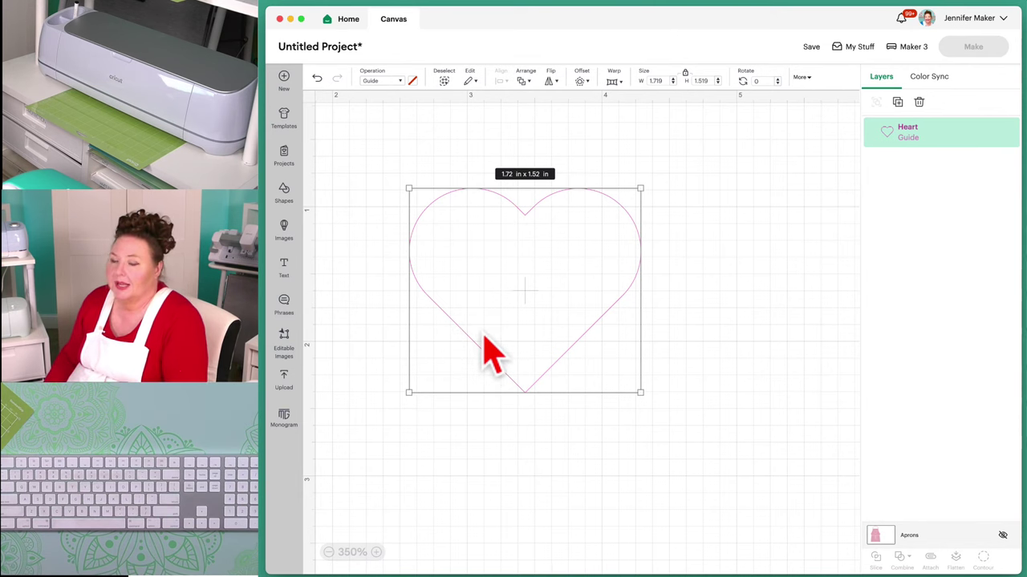
Undo the guide heart's move and the Guide and Pen operation changes
{"action": "left_click", "coordinate": [317, 77]}
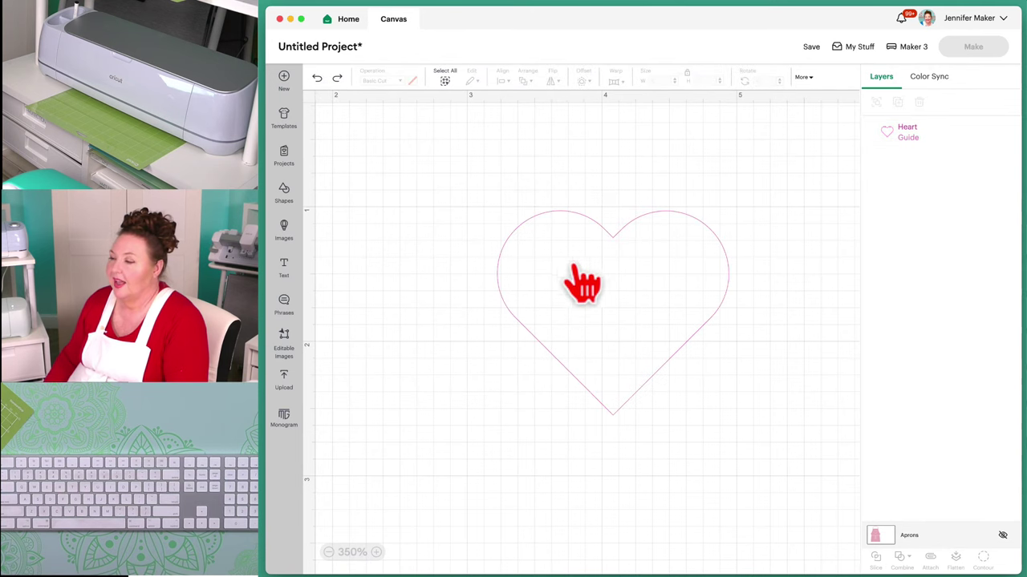
{"action": "left_click", "coordinate": [316, 77]}
{"action": "left_click", "coordinate": [317, 77]}
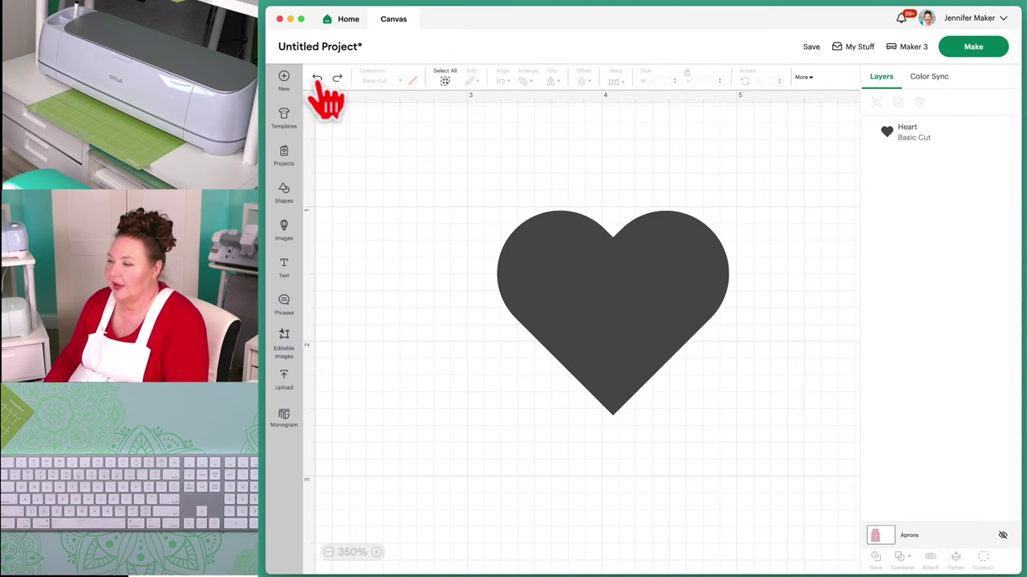
Select the heart and recolor it bright red from the material colors
{"action": "left_click", "coordinate": [580, 290]}
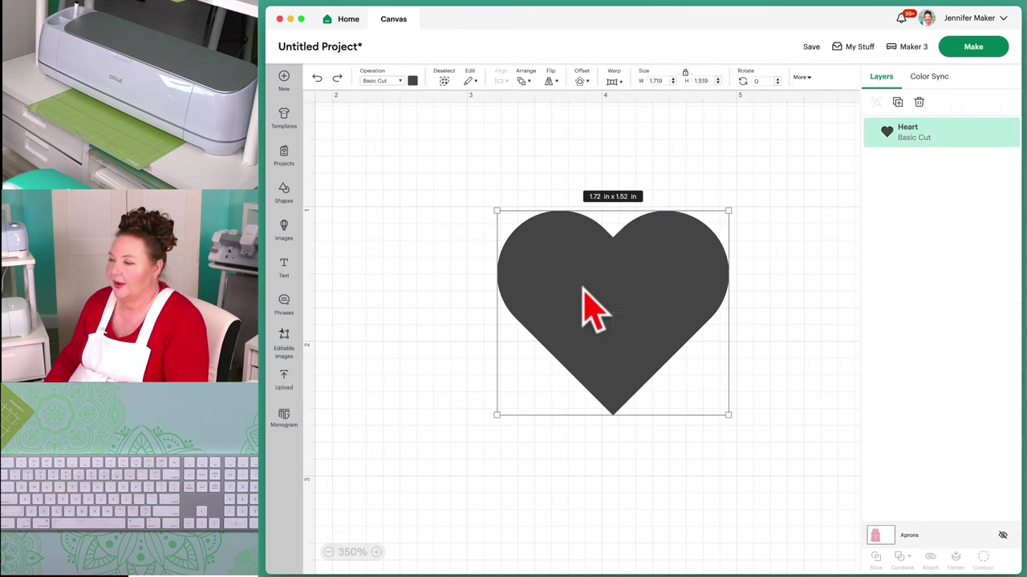
{"action": "left_click", "coordinate": [413, 82]}
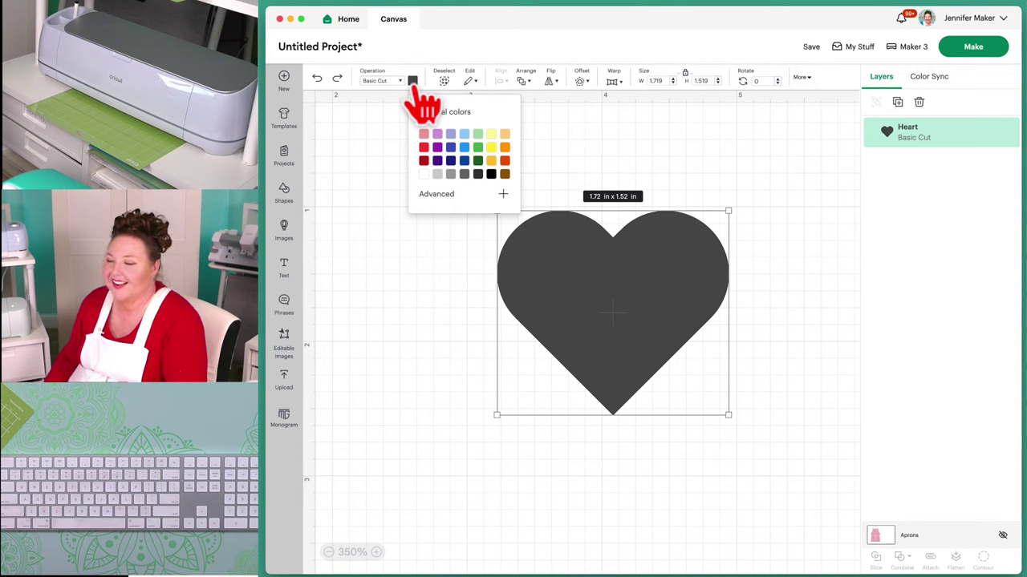
{"action": "left_click", "coordinate": [424, 148]}
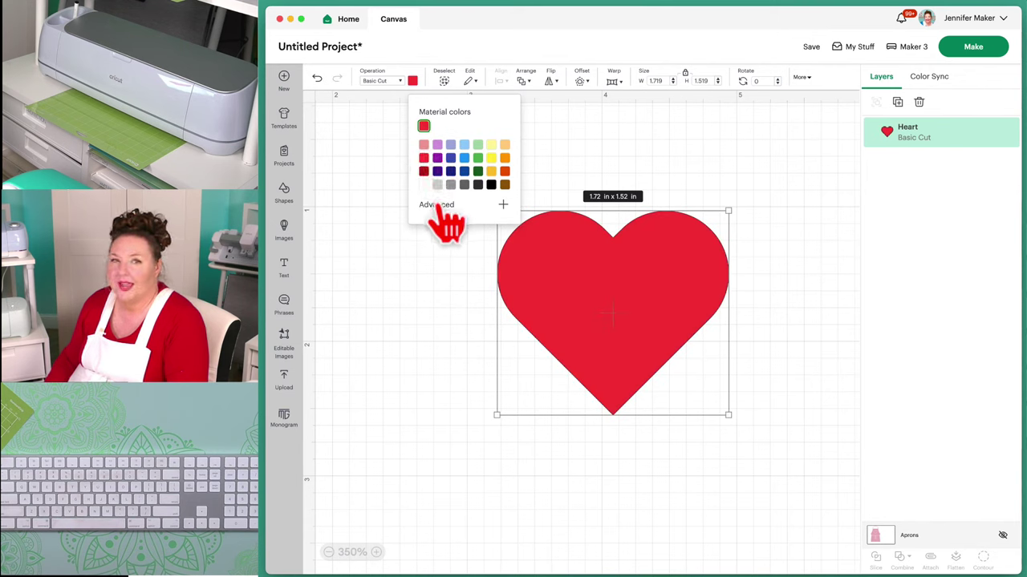
Try custom heart colors in the Advanced picker, shifting through dark and bright red to lime green #aeff00
{"action": "left_click", "coordinate": [472, 206]}
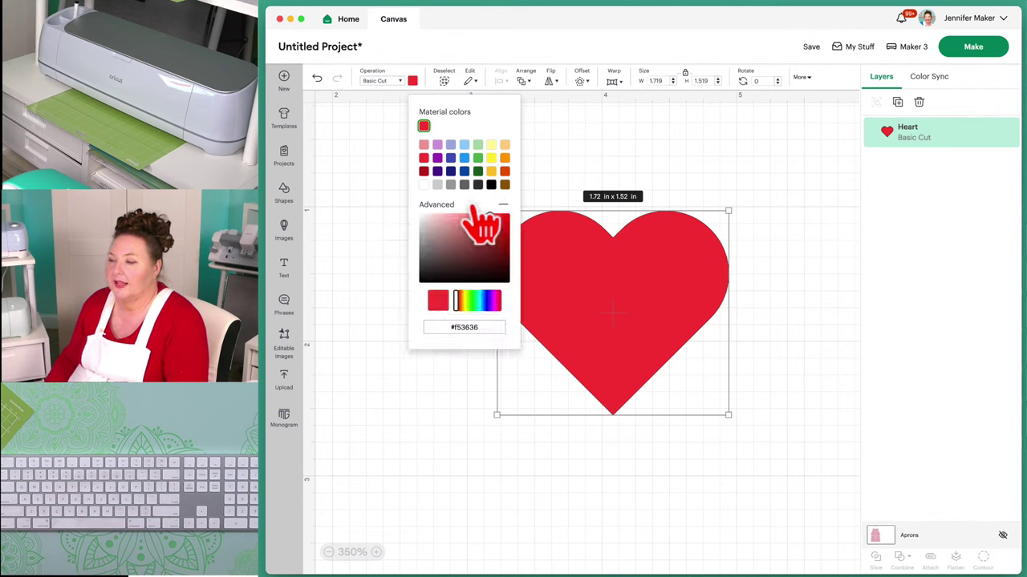
{"action": "left_click", "coordinate": [470, 229]}
{"action": "left_click", "coordinate": [494, 229]}
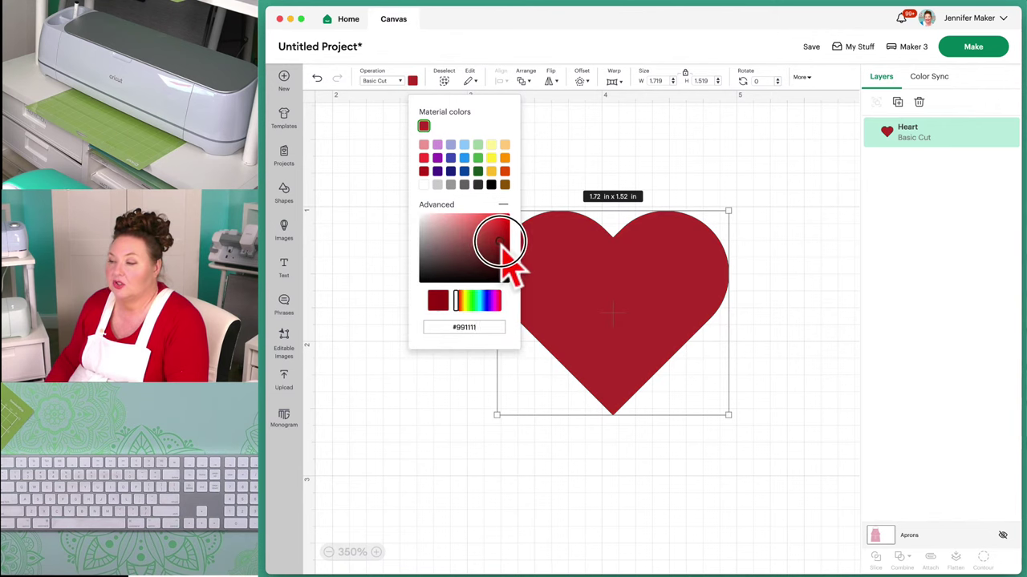
{"action": "mouse_move", "coordinate": [495, 233]}
{"action": "left_mouse_down"}
{"action": "mouse_move", "coordinate": [433, 257]}
{"action": "mouse_move", "coordinate": [487, 231]}
{"action": "mouse_move", "coordinate": [481, 249]}
{"action": "mouse_move", "coordinate": [505, 221]}
{"action": "left_mouse_up"}
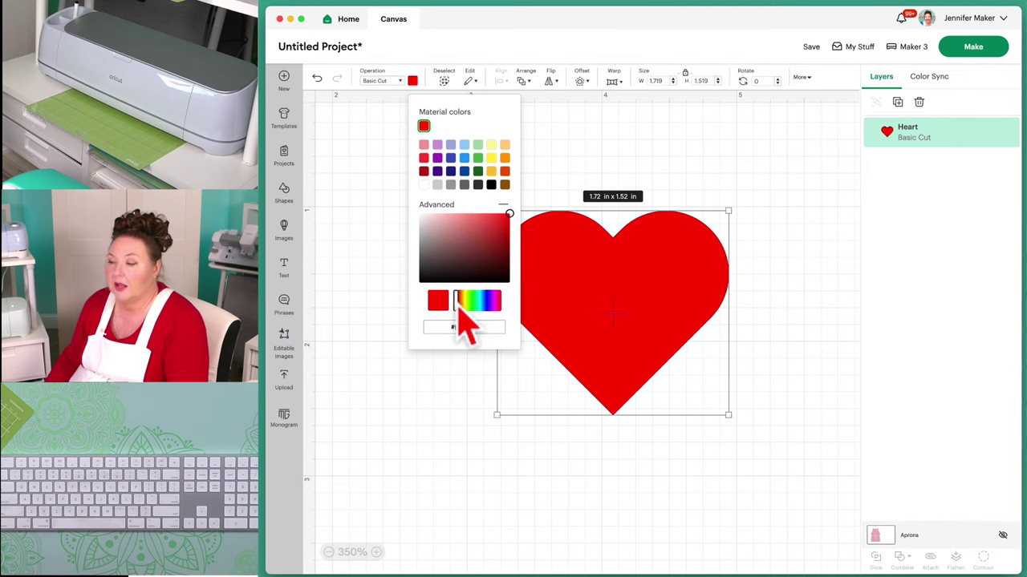
{"action": "mouse_move", "coordinate": [459, 303]}
{"action": "left_mouse_down"}
{"action": "mouse_move", "coordinate": [495, 313]}
{"action": "mouse_move", "coordinate": [438, 319]}
{"action": "mouse_move", "coordinate": [486, 321]}
{"action": "mouse_move", "coordinate": [465, 302]}
{"action": "left_mouse_up"}
{"action": "left_click", "coordinate": [473, 327]}
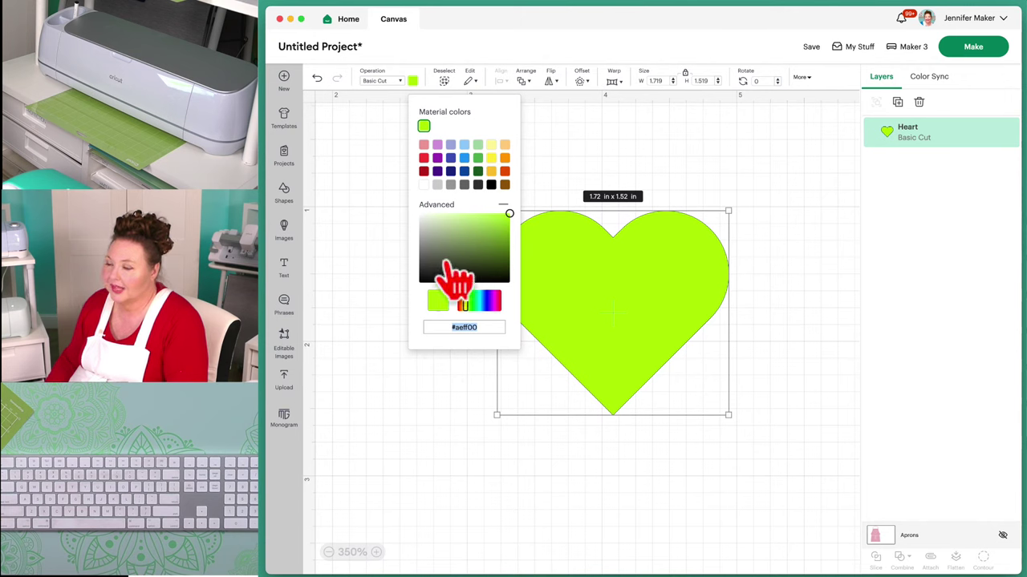
Recolor the heart with the bright red material color swatch and deselect it
{"action": "left_click", "coordinate": [423, 158]}
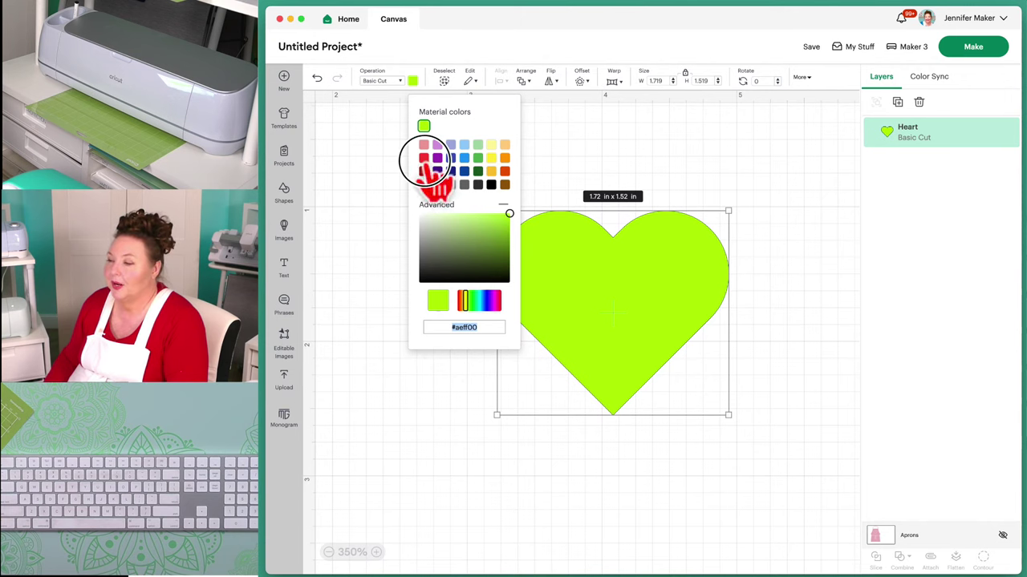
{"action": "left_click", "coordinate": [577, 164]}
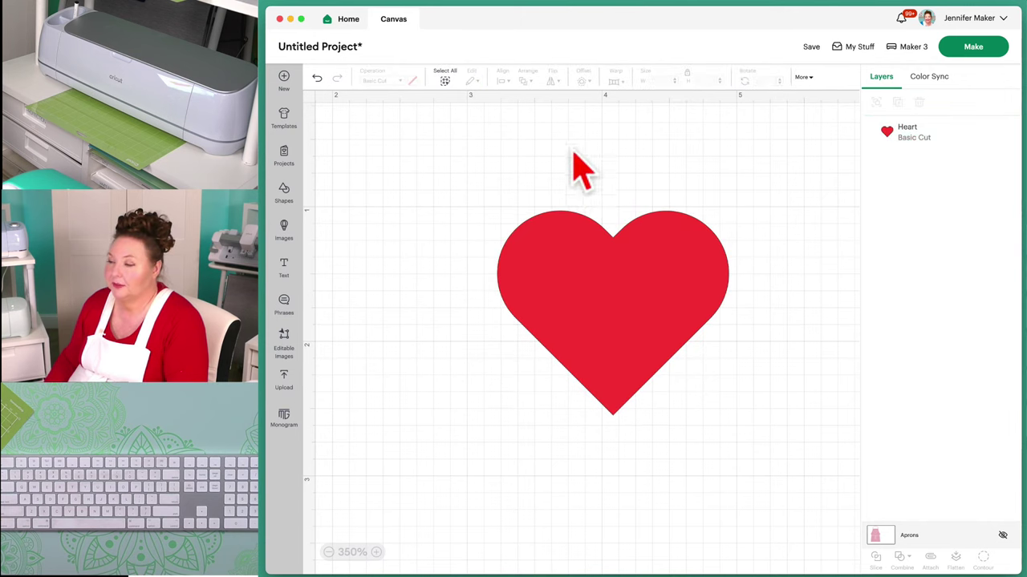
Switch repeatedly between Deselect and Select All on the heart, ending with nothing selected
{"action": "left_click", "coordinate": [561, 230]}
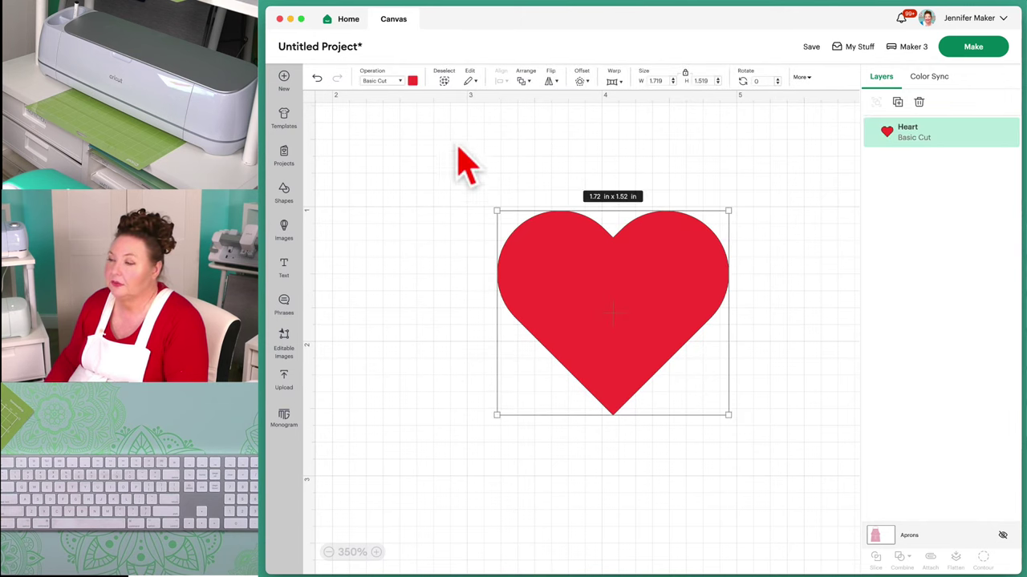
{"action": "left_click", "coordinate": [444, 81]}
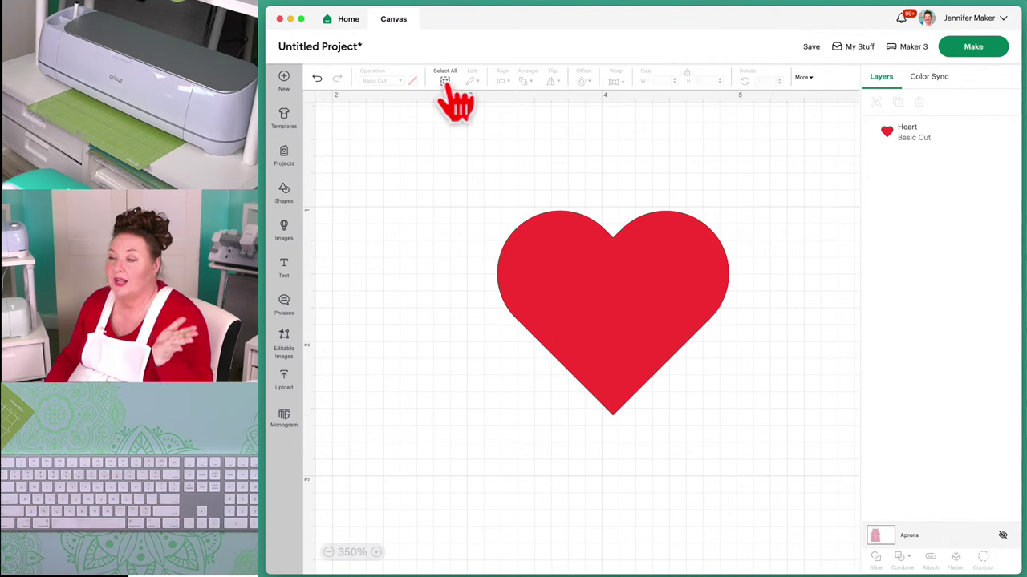
{"action": "left_click", "coordinate": [444, 81]}
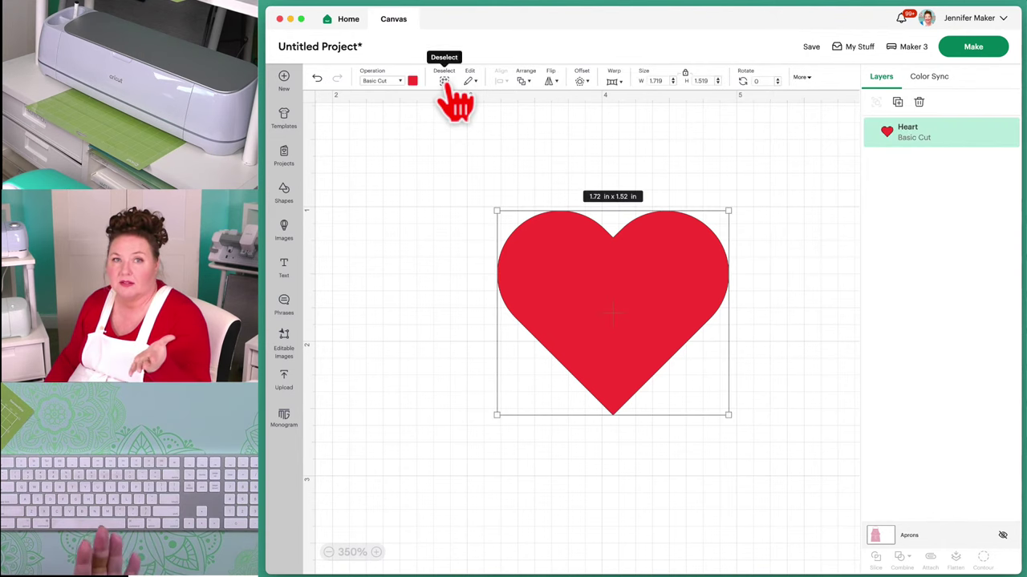
{"action": "left_click", "coordinate": [445, 81]}
{"action": "left_click", "coordinate": [444, 81]}
{"action": "left_click", "coordinate": [444, 81]}
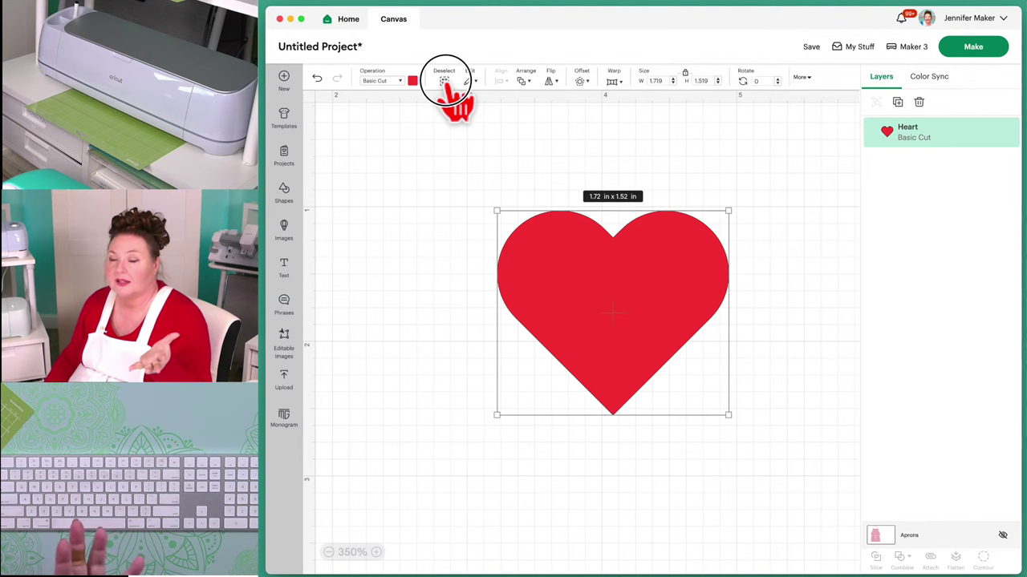
{"action": "left_click", "coordinate": [436, 141]}
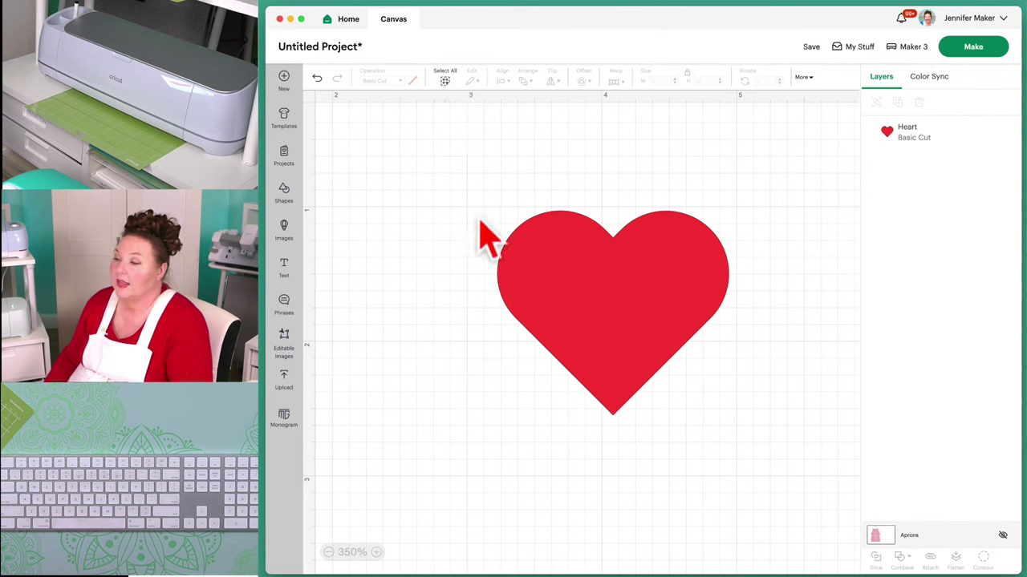
Select the red heart and move it toward the canvas origin, to about x 2.45, y 0.59
{"action": "left_click", "coordinate": [519, 241]}
{"action": "left_click", "coordinate": [470, 81]}
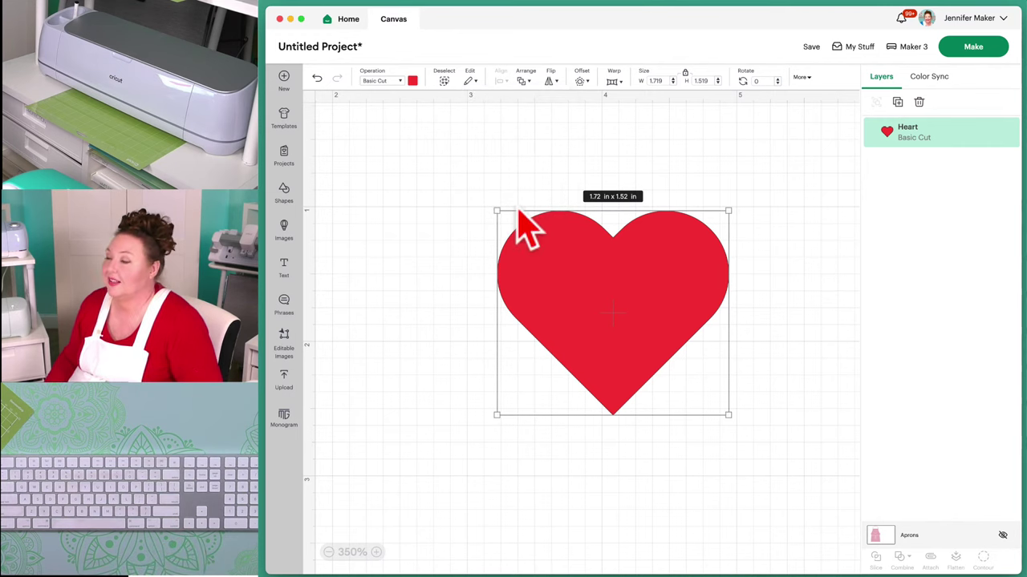
{"action": "left_click_drag", "start_coordinate": [532, 253], "coordinate": [427, 194]}
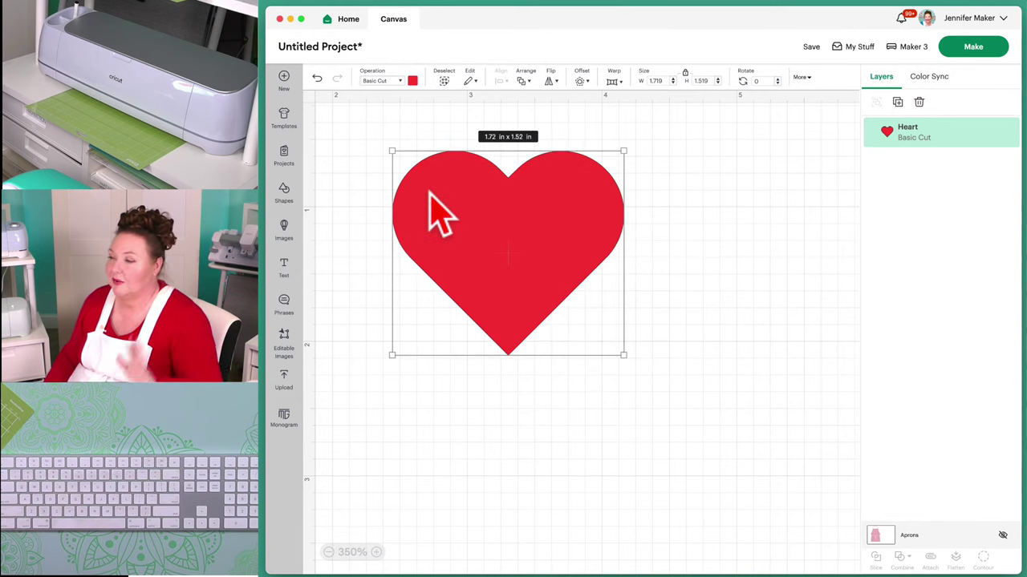
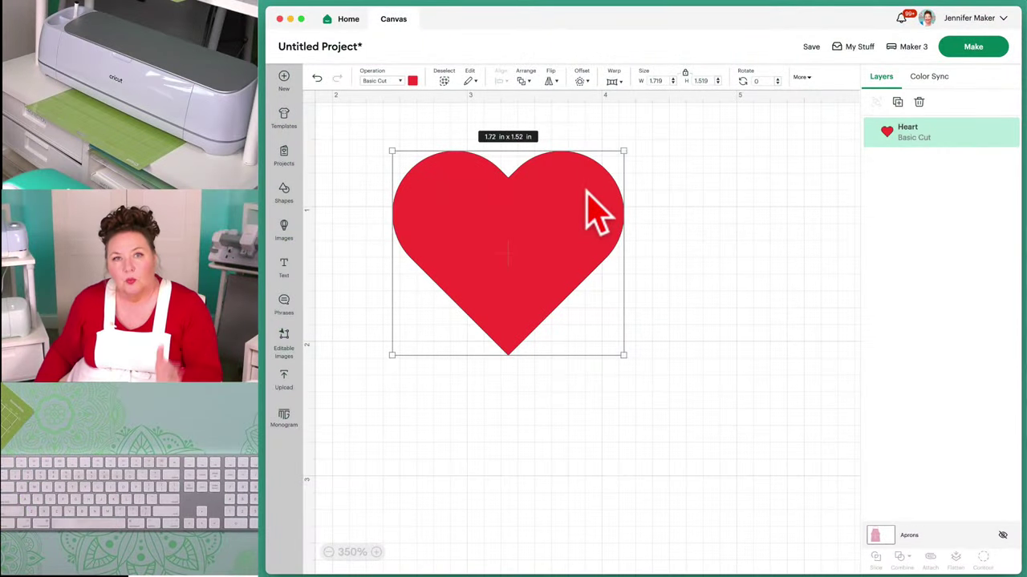
Duplicate the red heart and place the copy diagonally offset so it partly overlaps the original
{"action": "right_click", "coordinate": [586, 210]}
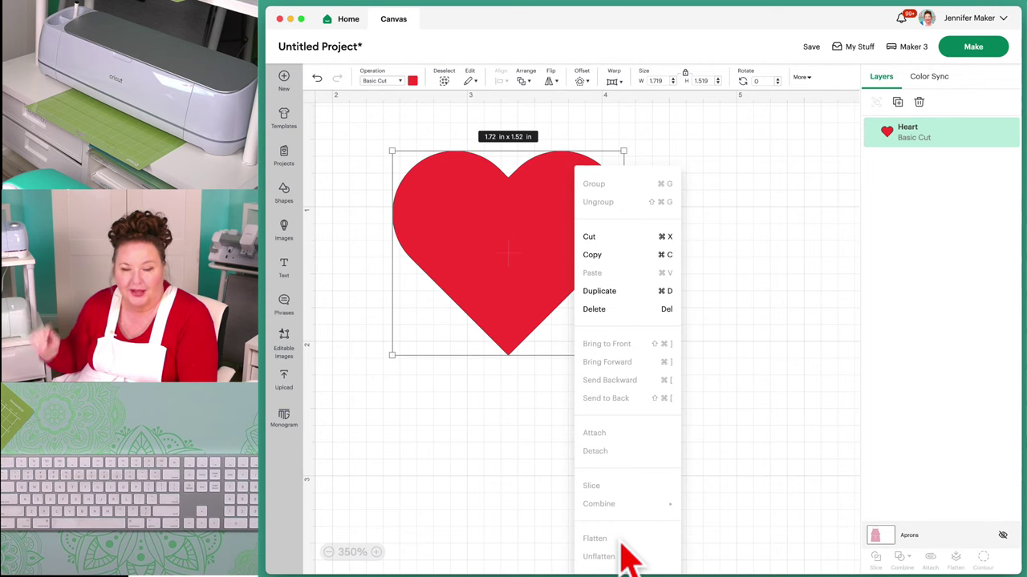
{"action": "left_click", "coordinate": [620, 291]}
{"action": "left_click_drag", "start_coordinate": [512, 257], "coordinate": [622, 295]}
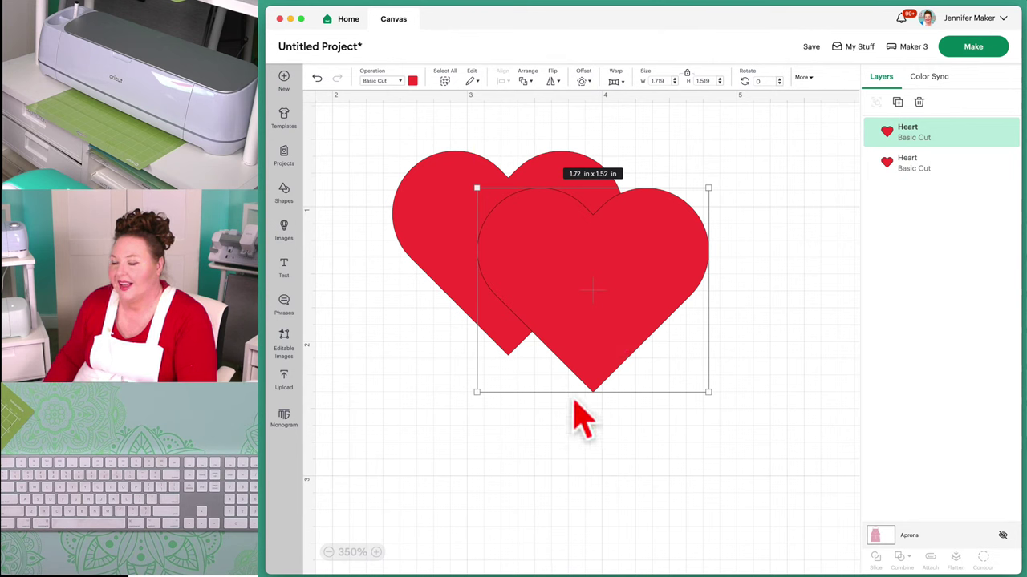
{"action": "left_click", "coordinate": [513, 401]}
{"action": "left_click", "coordinate": [572, 296]}
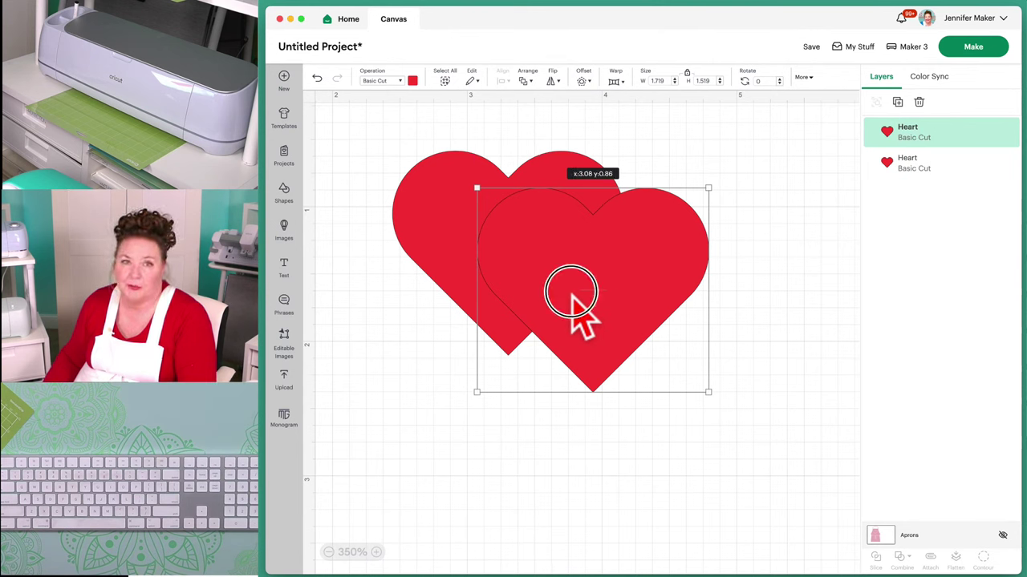
{"action": "left_click_drag", "start_coordinate": [572, 304], "coordinate": [602, 313]}
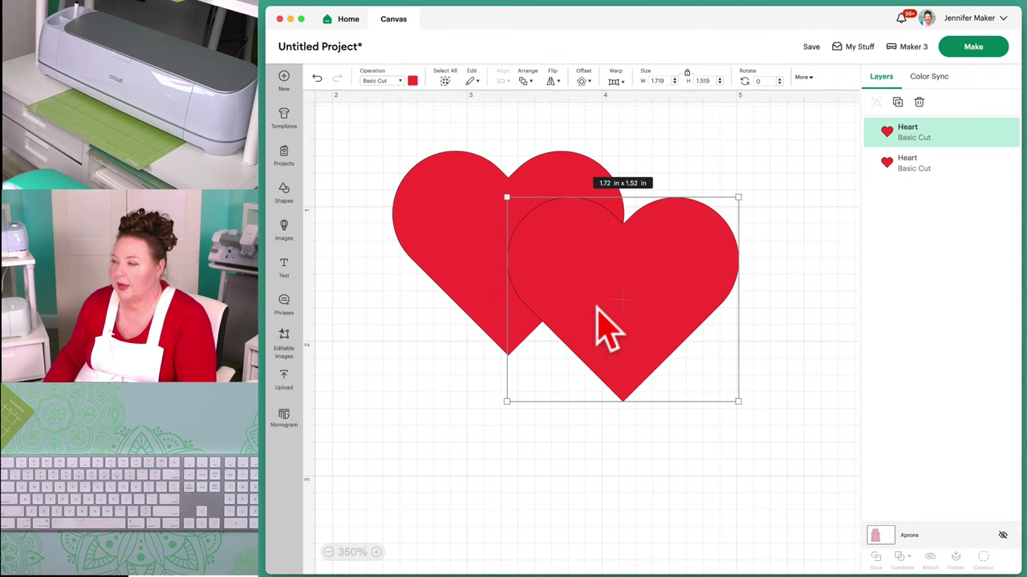
Recolor the duplicate heart blue (#2296f3) and deselect it
{"action": "left_click", "coordinate": [412, 80]}
{"action": "left_click", "coordinate": [464, 157]}
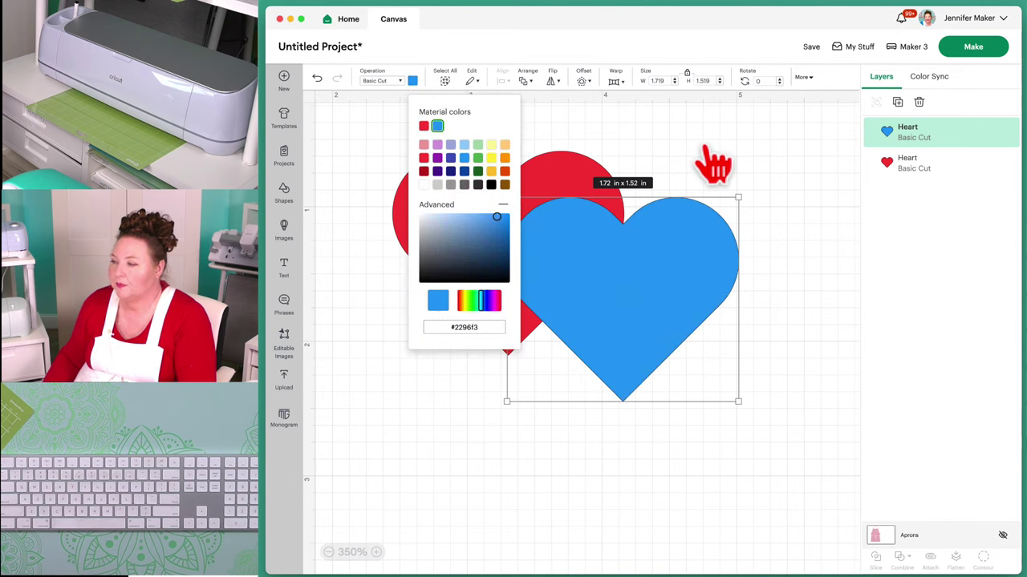
{"action": "left_click", "coordinate": [711, 165]}
Select the blue and red hearts alternately, finishing with both deselected
{"action": "left_click", "coordinate": [633, 280]}
{"action": "left_click", "coordinate": [423, 222]}
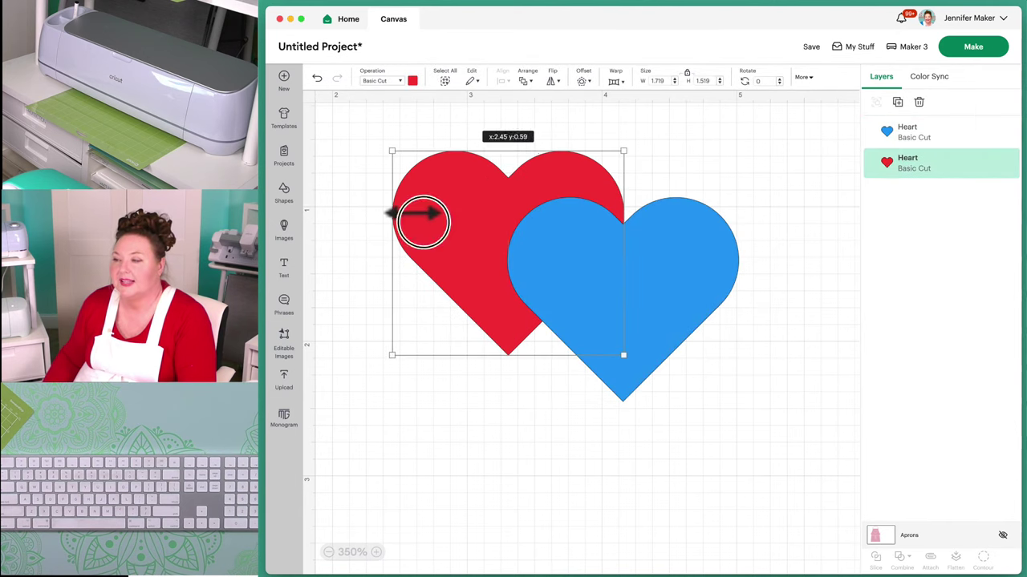
{"action": "left_click", "coordinate": [724, 274]}
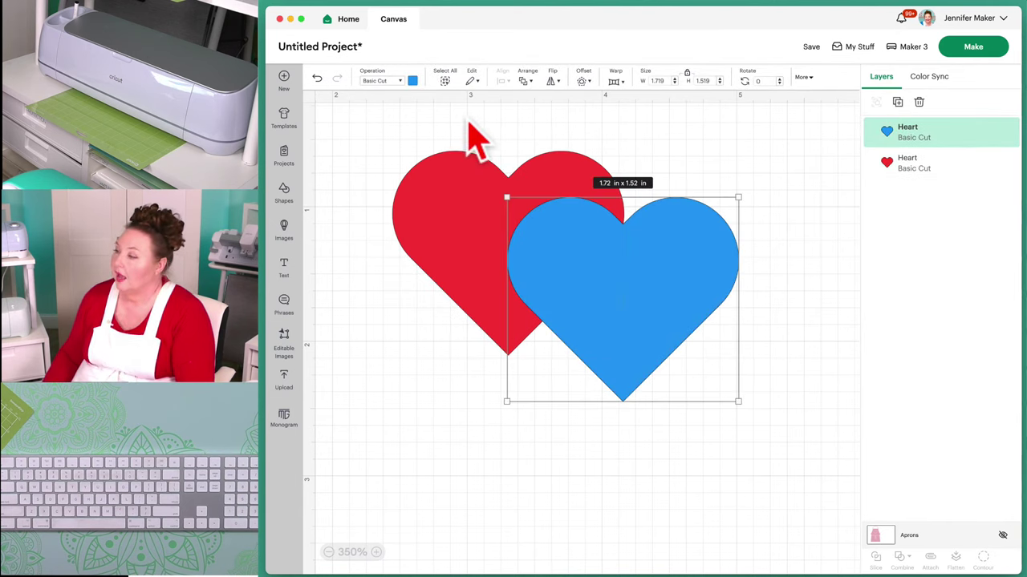
{"action": "left_click", "coordinate": [452, 172]}
{"action": "left_click", "coordinate": [704, 143]}
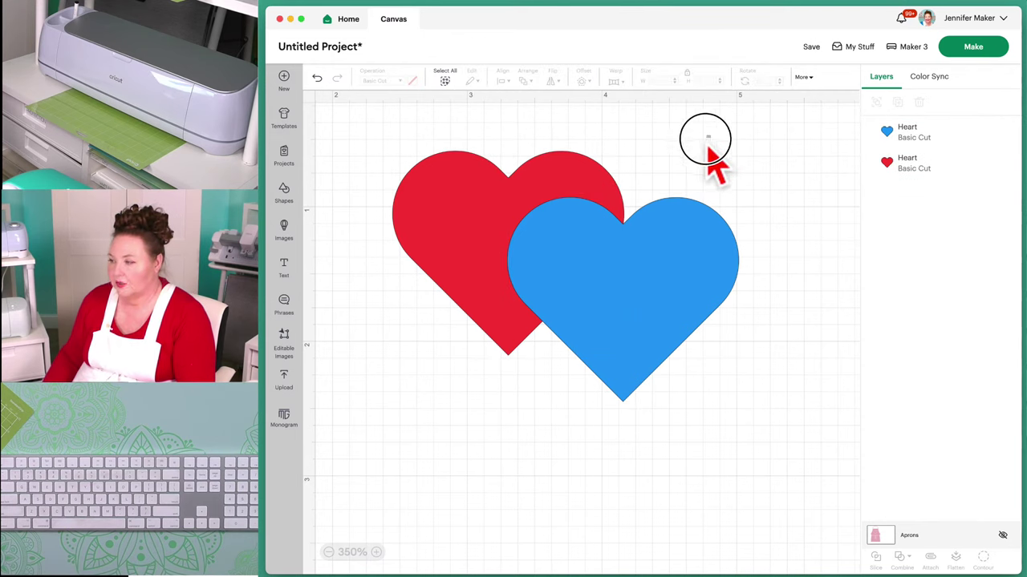
Select both hearts with a selection box, clear the selection, and select only the red heart
{"action": "left_click_drag", "start_coordinate": [709, 135], "coordinate": [479, 265]}
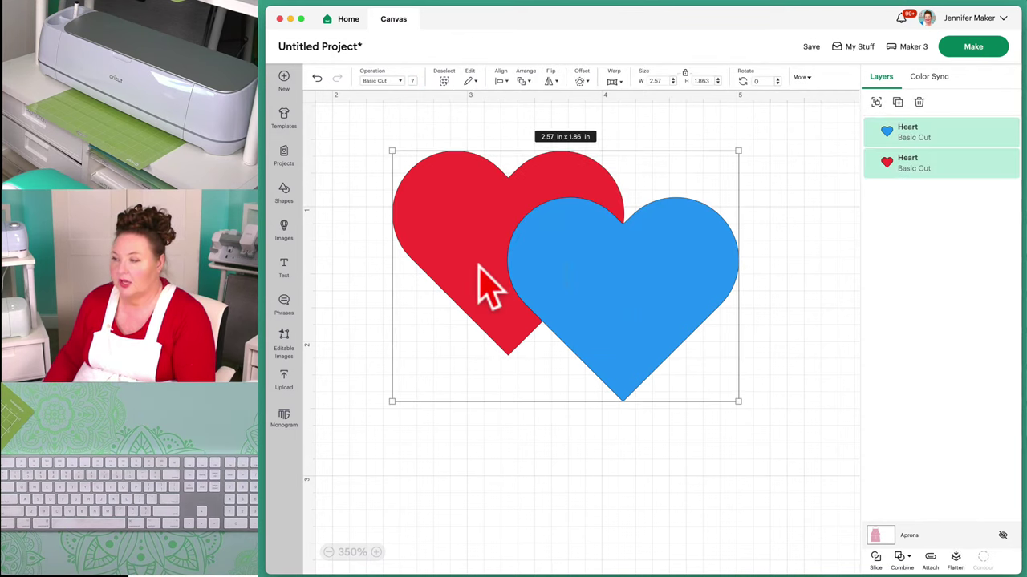
{"action": "left_click", "coordinate": [362, 183]}
{"action": "left_click", "coordinate": [425, 229]}
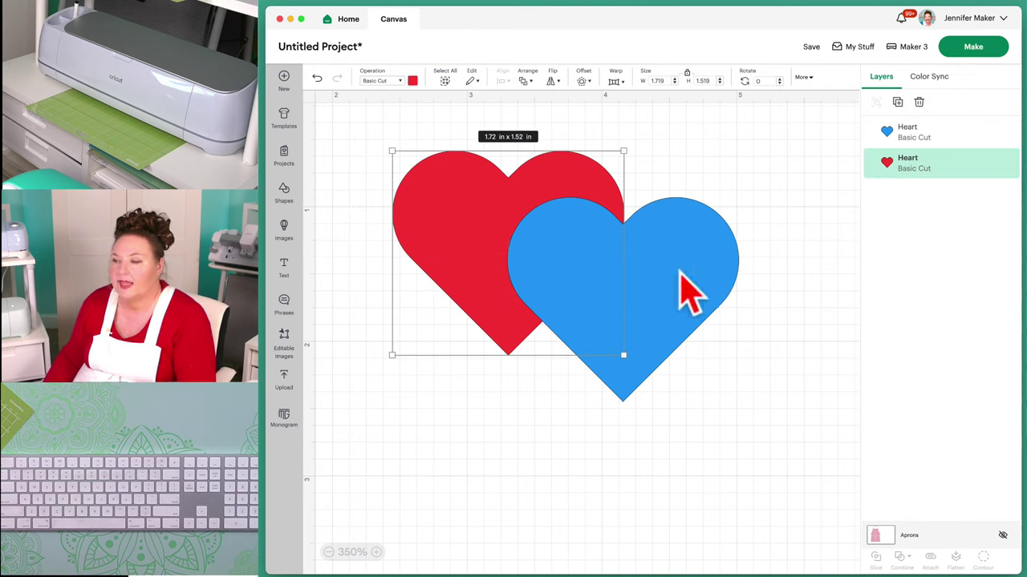
{"action": "left_click", "coordinate": [726, 271]}
{"action": "left_click", "coordinate": [962, 165]}
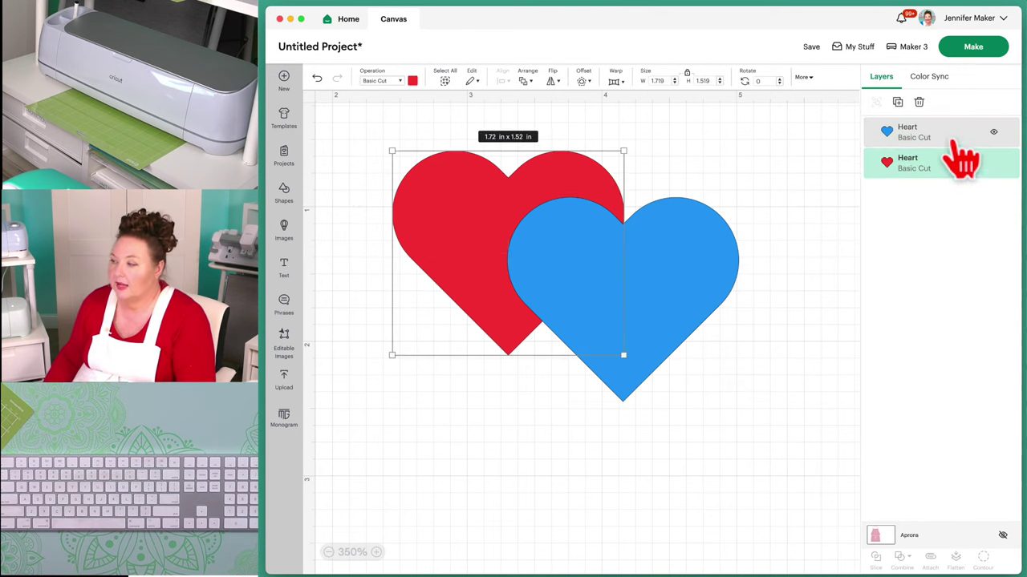
{"action": "left_click", "coordinate": [959, 164]}
{"action": "left_click", "coordinate": [959, 143]}
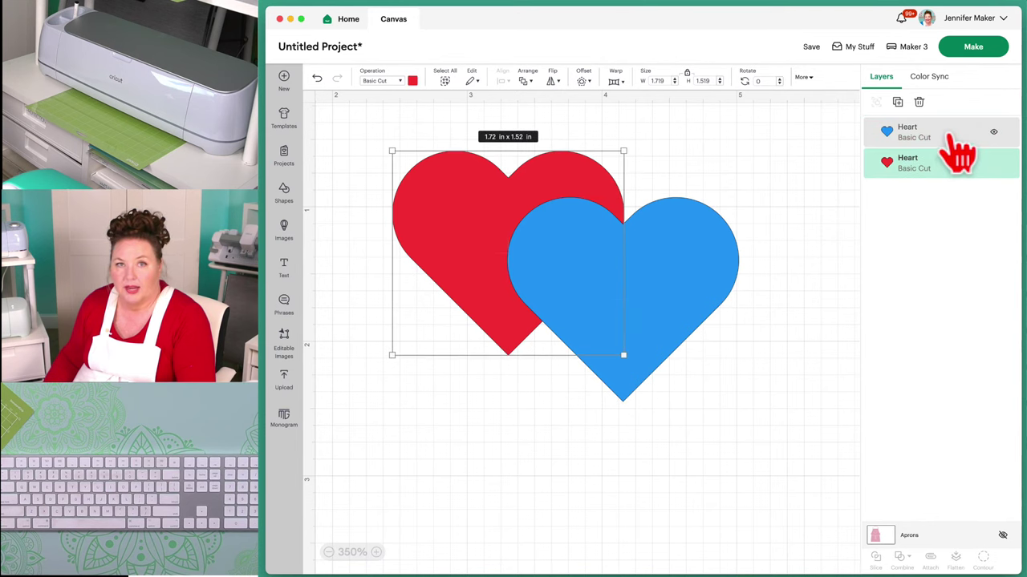
{"action": "left_click", "coordinate": [957, 160]}
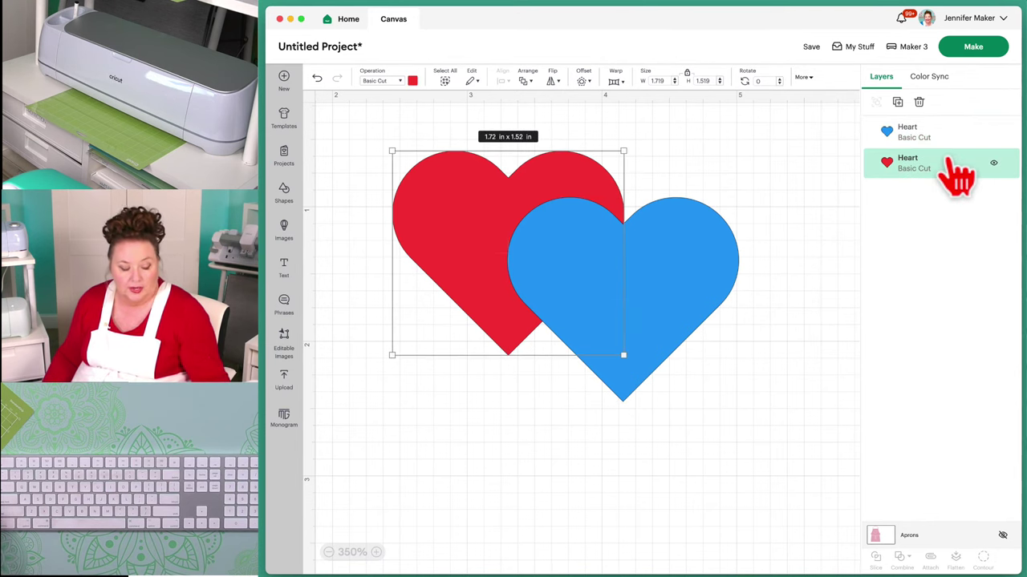
Select everything and deselect it, then select the blue and red heart layers together and clear that selection
{"action": "left_click", "coordinate": [449, 86]}
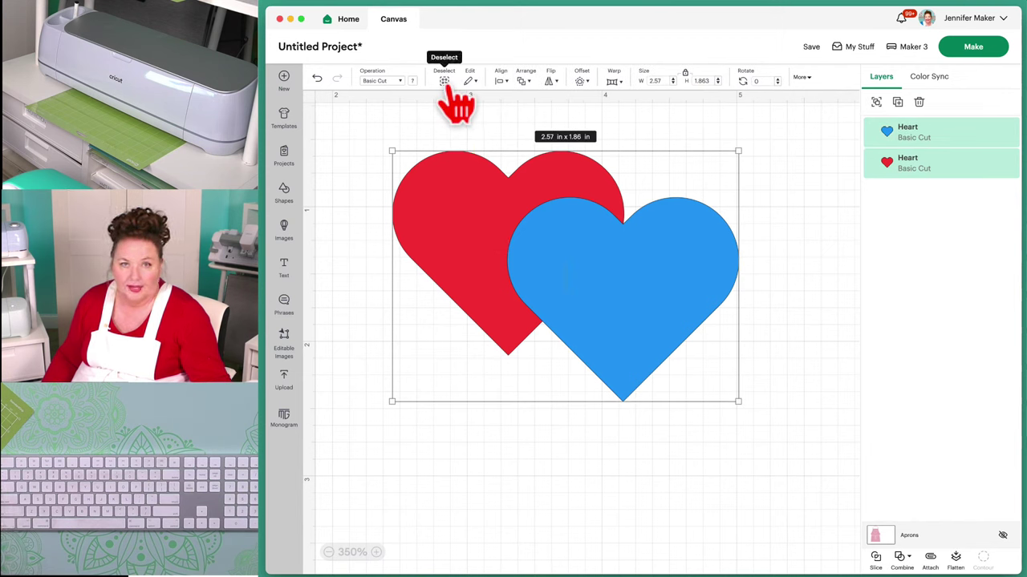
{"action": "left_click", "coordinate": [446, 83]}
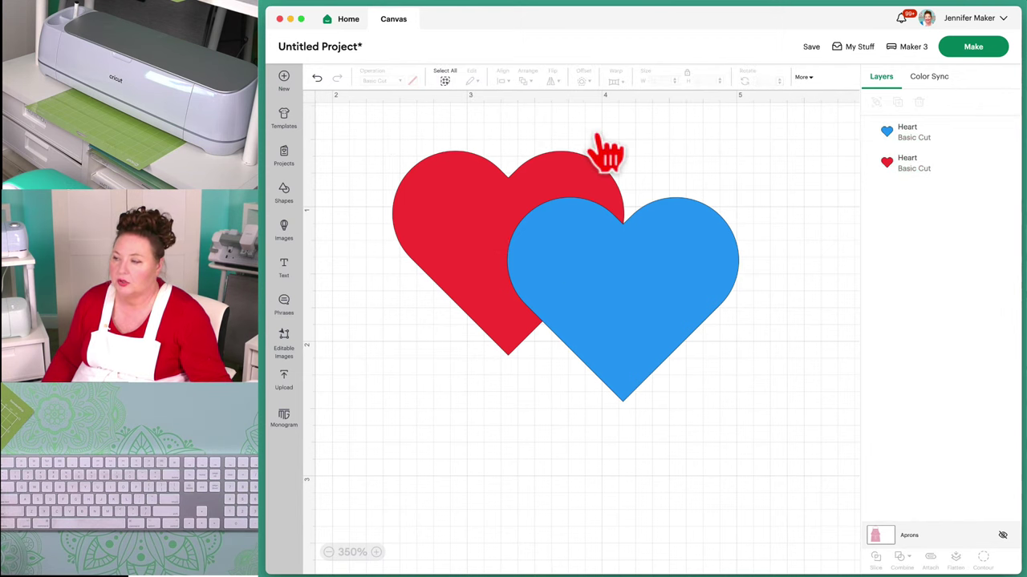
{"action": "left_click", "coordinate": [922, 132]}
{"action": "left_click", "coordinate": [924, 163], "text": "shift"}
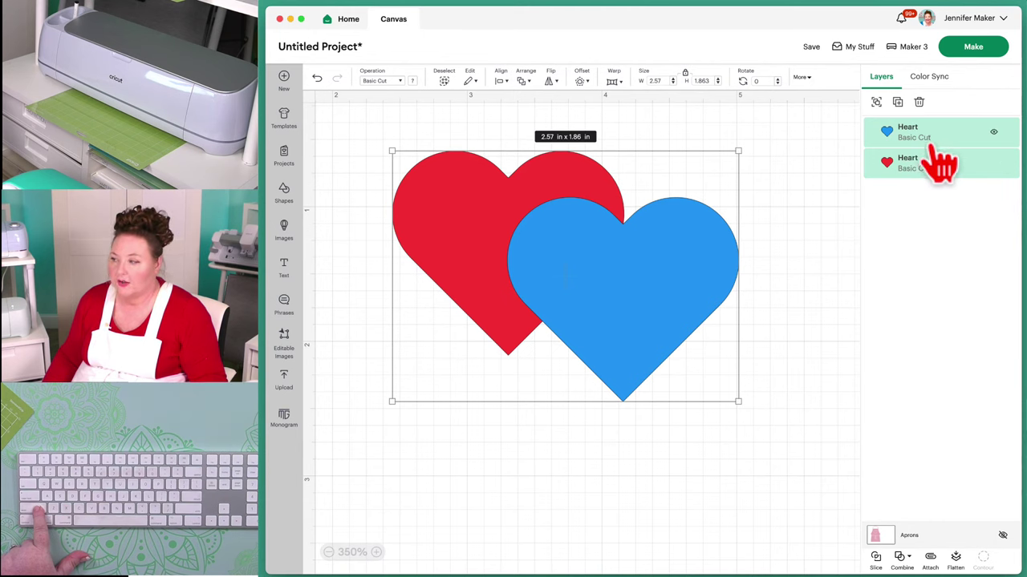
{"action": "left_click", "coordinate": [842, 202]}
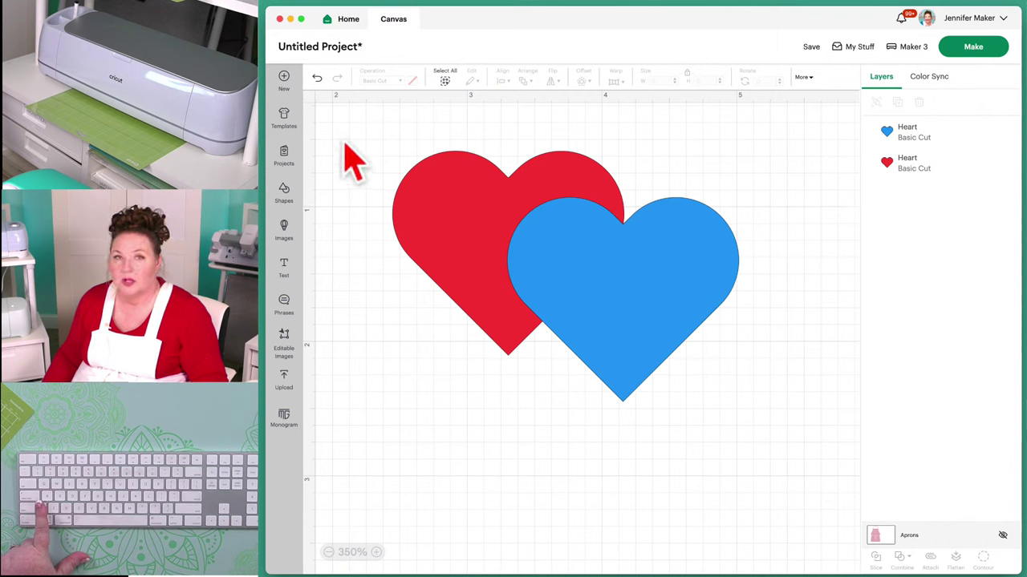
Draw a selection box across the upper parts of both hearts to select them, then deselect
{"action": "left_click_drag", "start_coordinate": [342, 135], "coordinate": [784, 274]}
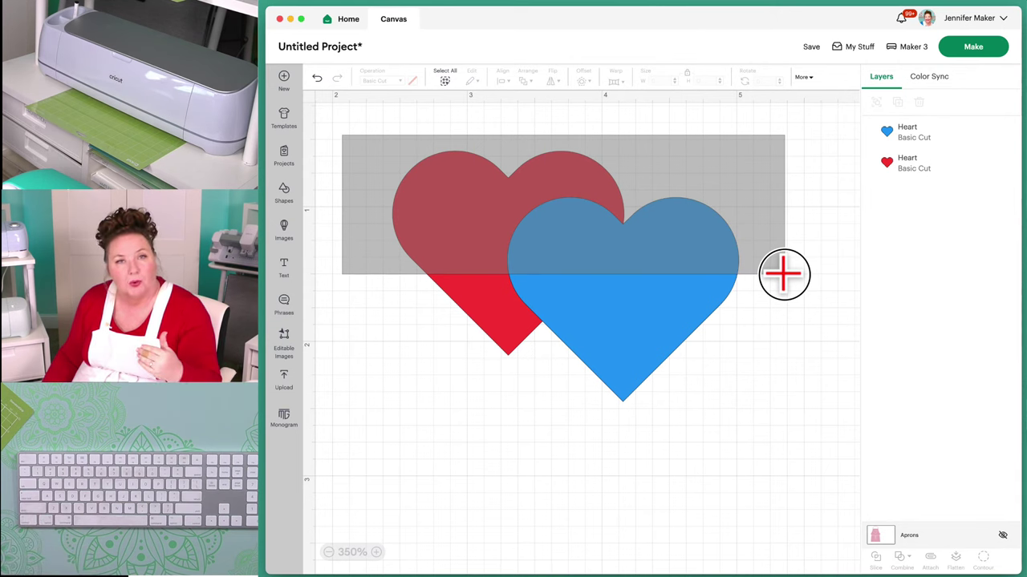
{"action": "left_click_drag", "start_coordinate": [784, 274], "coordinate": [784, 274]}
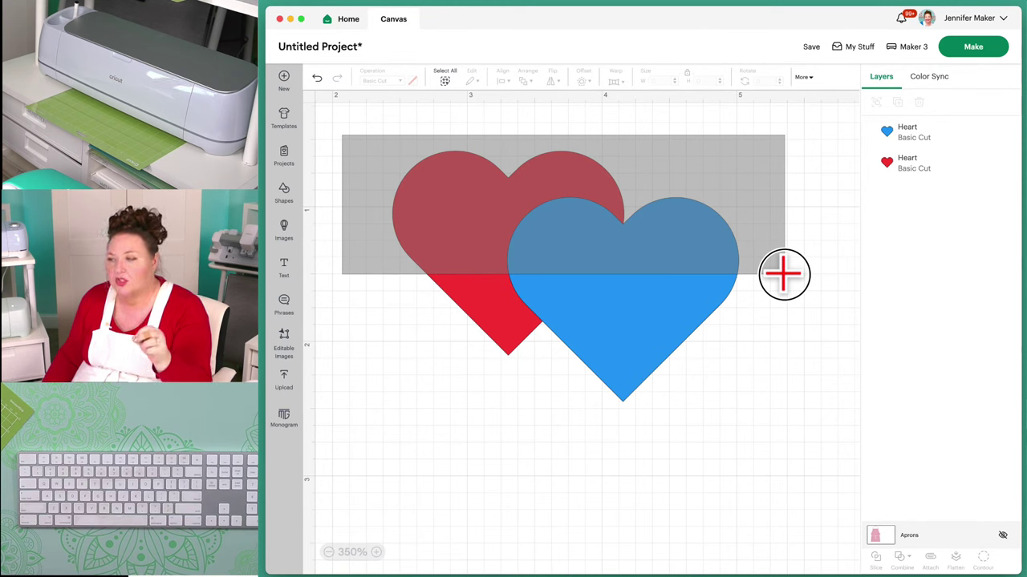
{"action": "left_click_drag", "start_coordinate": [784, 274], "coordinate": [783, 273]}
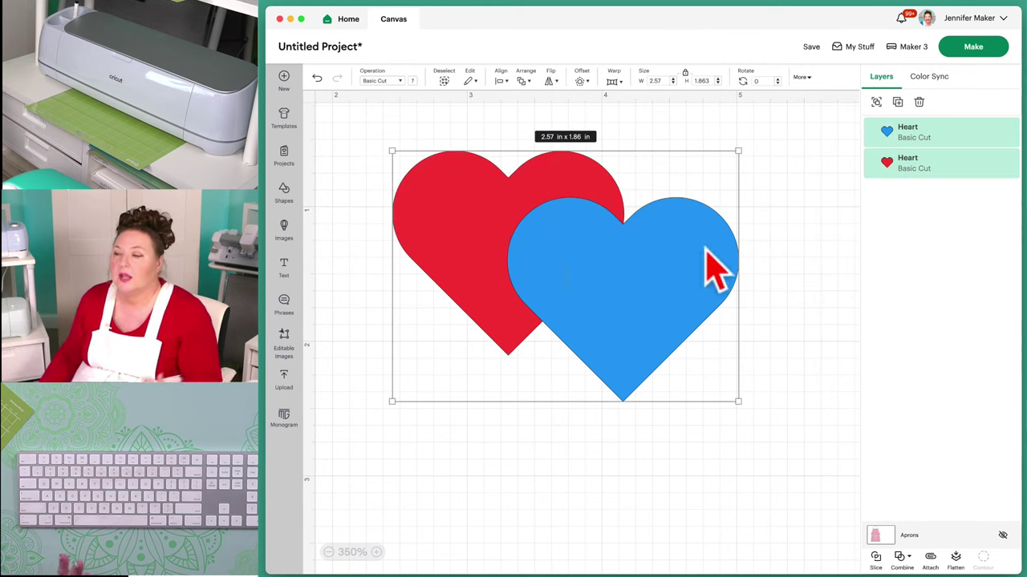
{"action": "left_click", "coordinate": [764, 275]}
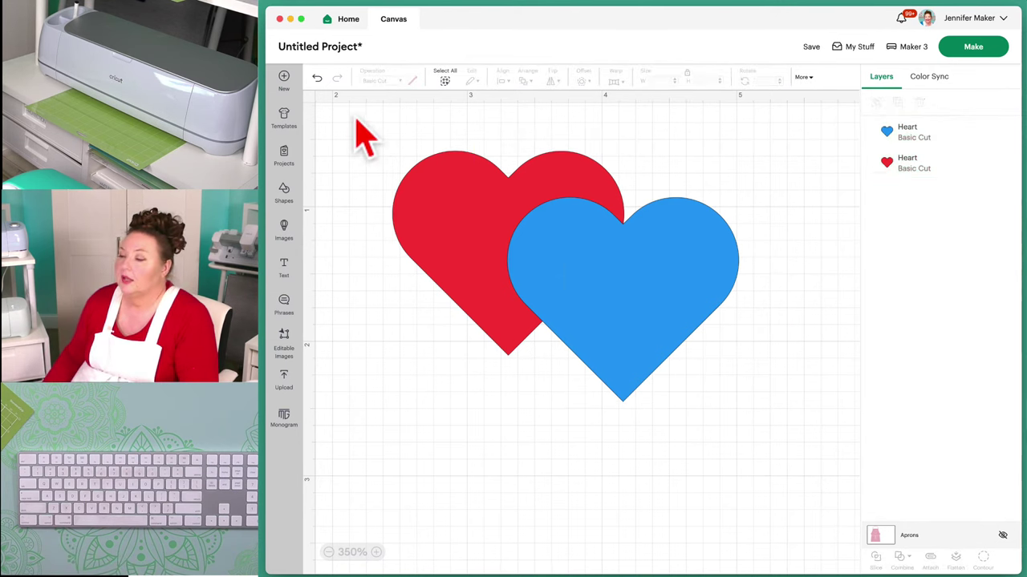
Box-select both hearts and clear the selection, then use Select All and deselect again
{"action": "left_click_drag", "start_coordinate": [355, 112], "coordinate": [792, 309]}
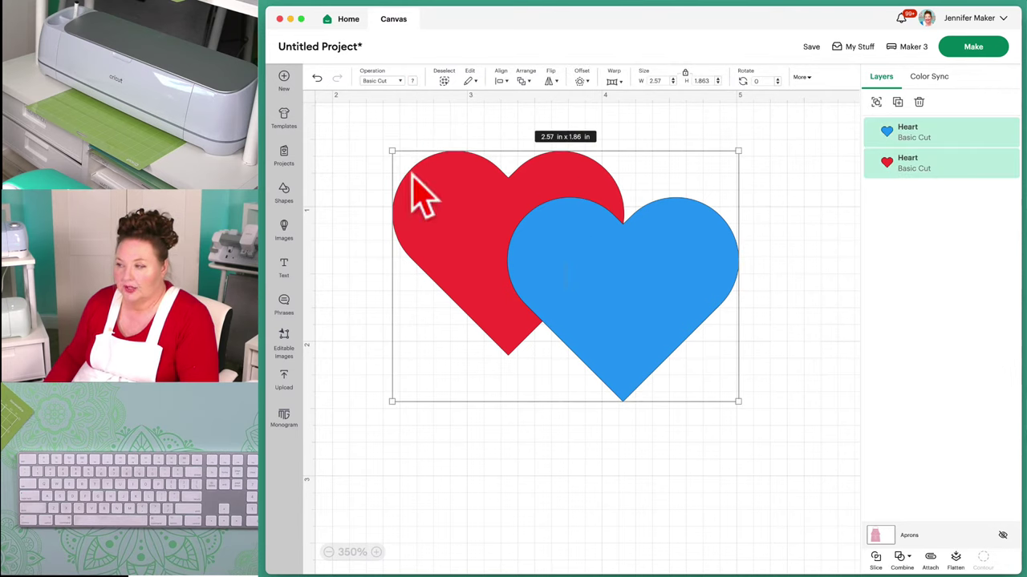
{"action": "left_click", "coordinate": [355, 128]}
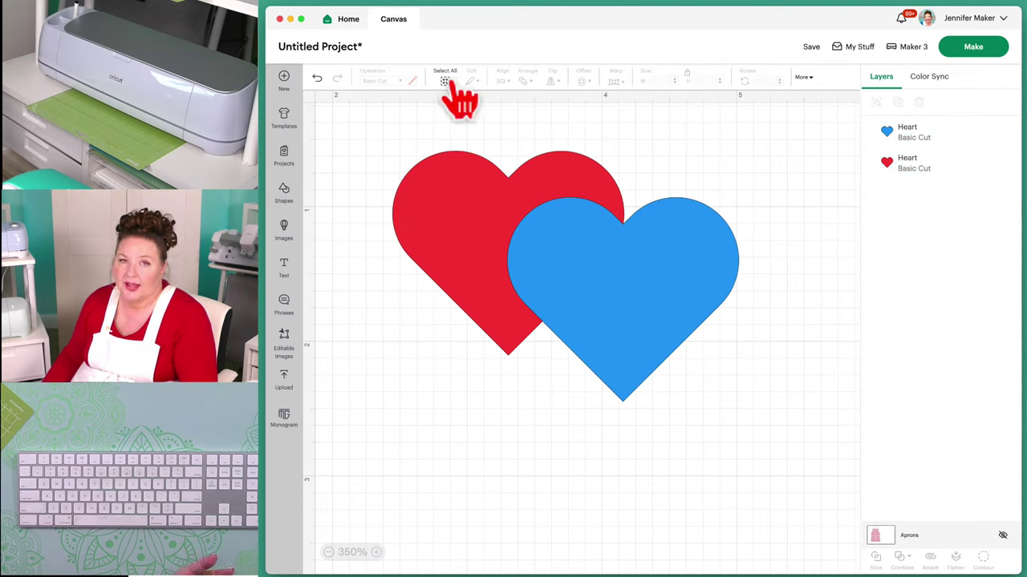
{"action": "key", "text": "super+a"}
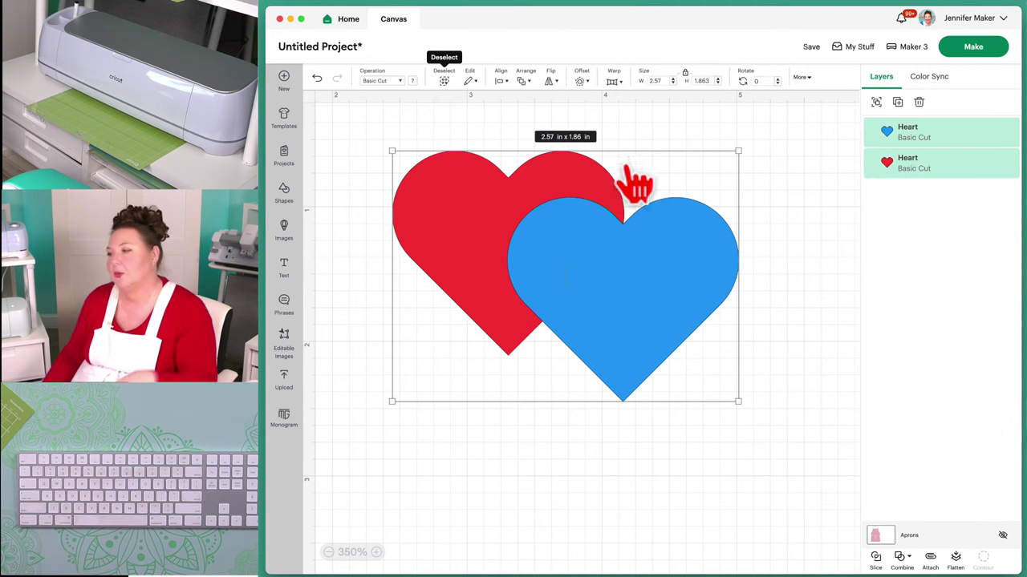
{"action": "left_click", "coordinate": [422, 131]}
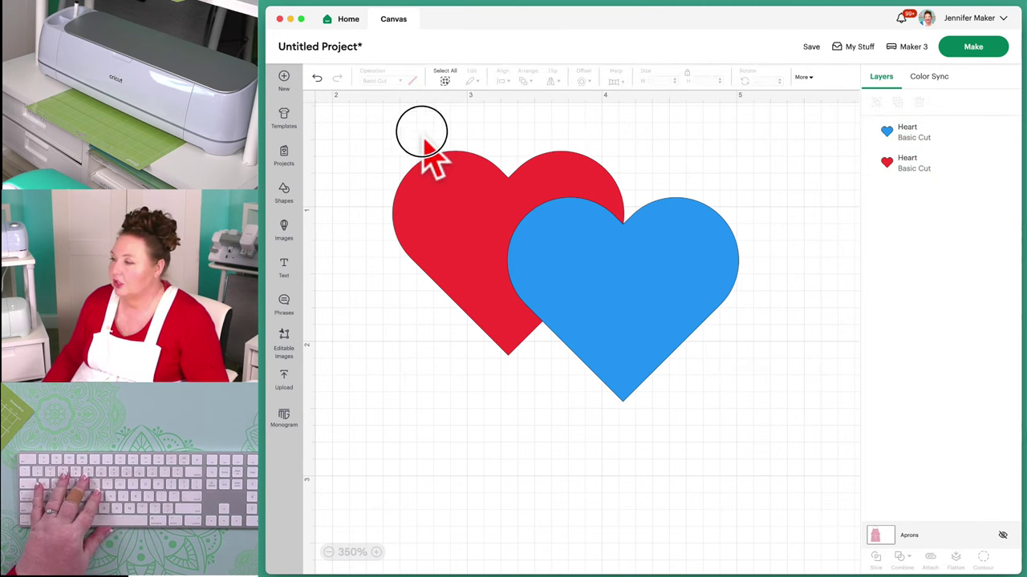
Select both hearts and apply Align Left followed by Align Top
{"action": "left_click_drag", "start_coordinate": [393, 121], "coordinate": [733, 337]}
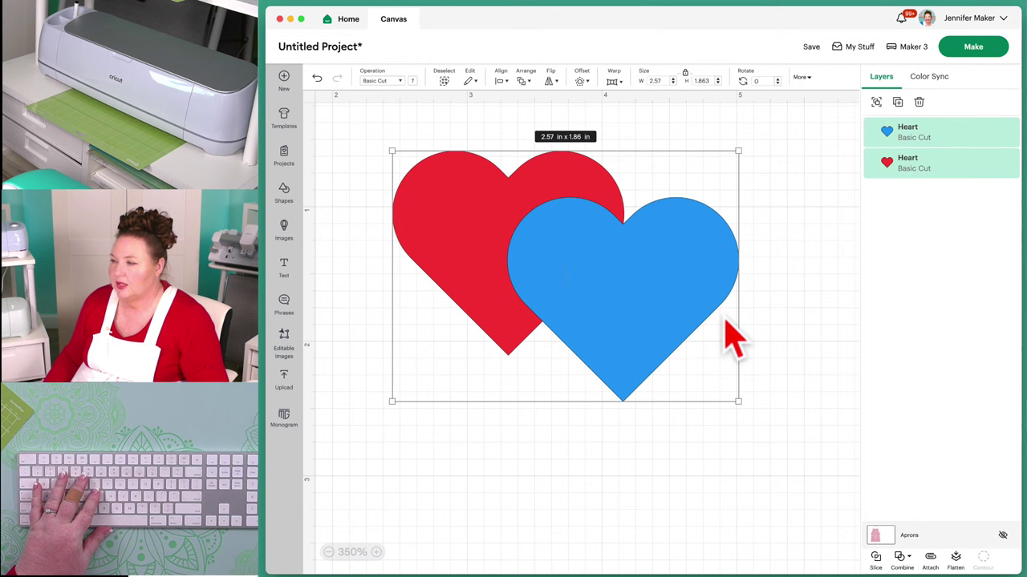
{"action": "left_click", "coordinate": [500, 84]}
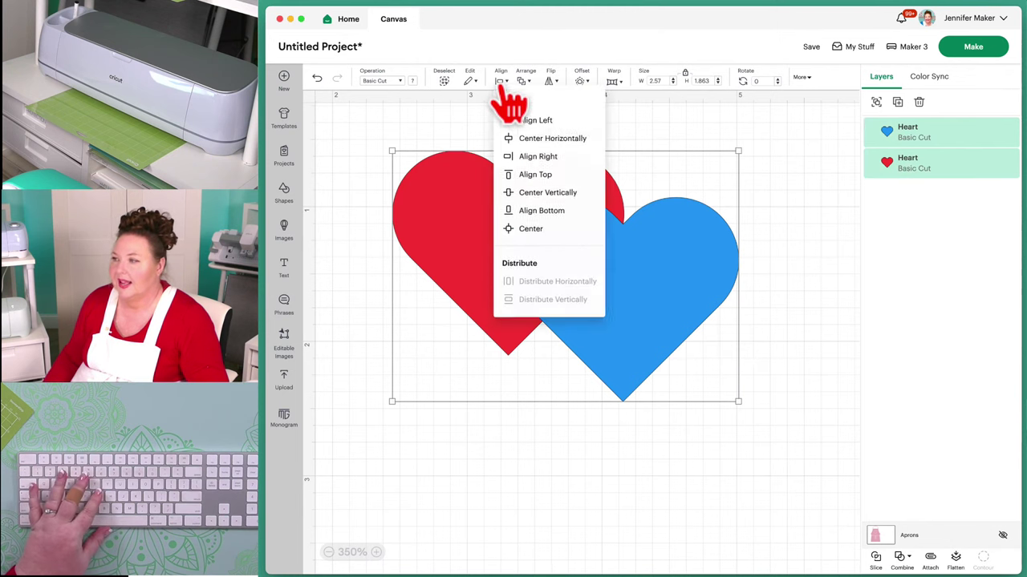
{"action": "left_click", "coordinate": [541, 120]}
{"action": "left_click", "coordinate": [501, 81]}
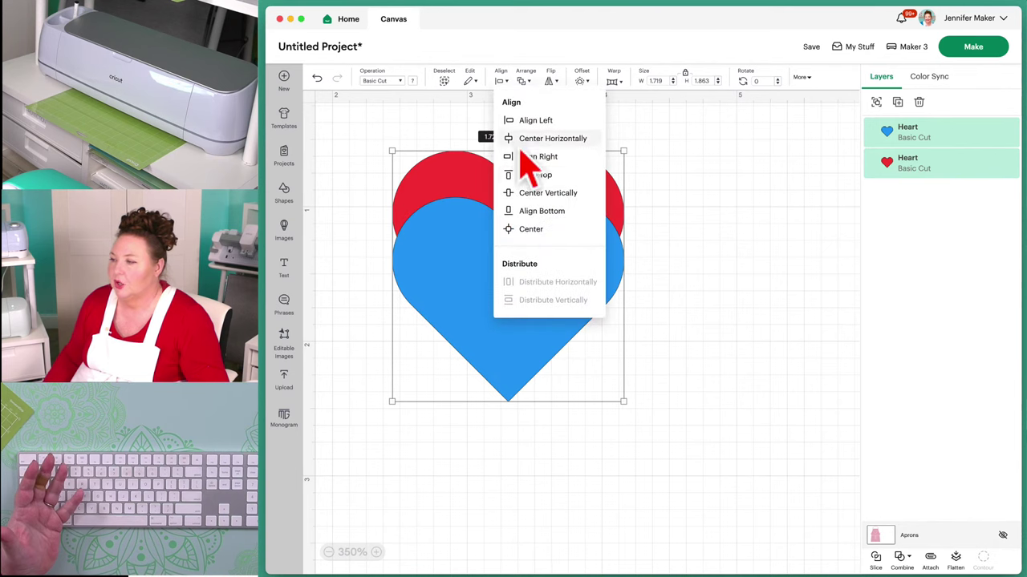
{"action": "left_click", "coordinate": [534, 178]}
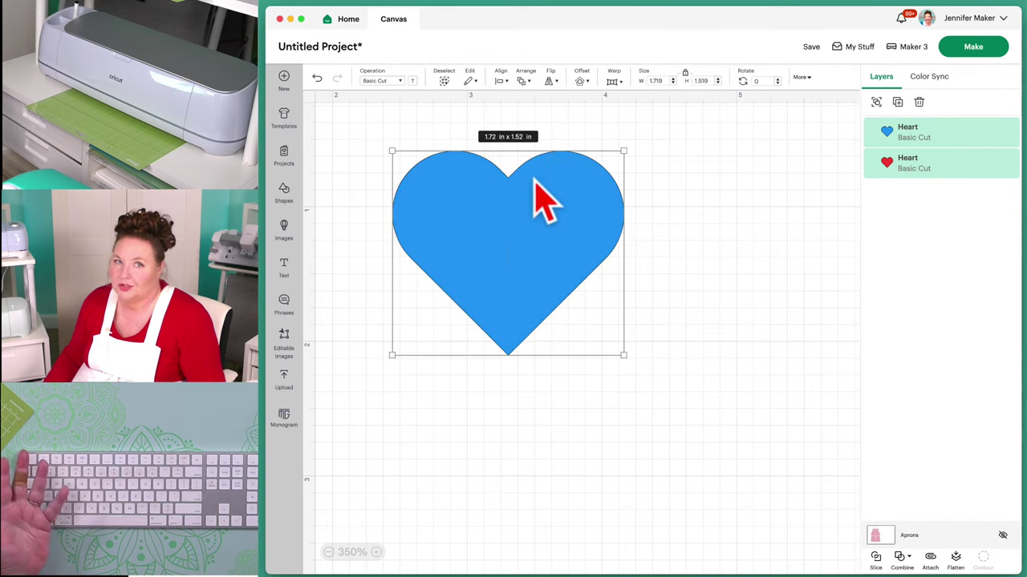
Resize the blue heart to about 1.49 × 1.32 in and move it so it overlaps the red heart's lower right side
{"action": "left_click", "coordinate": [687, 213]}
{"action": "left_click", "coordinate": [532, 248]}
{"action": "left_click_drag", "start_coordinate": [622, 354], "coordinate": [572, 314]}
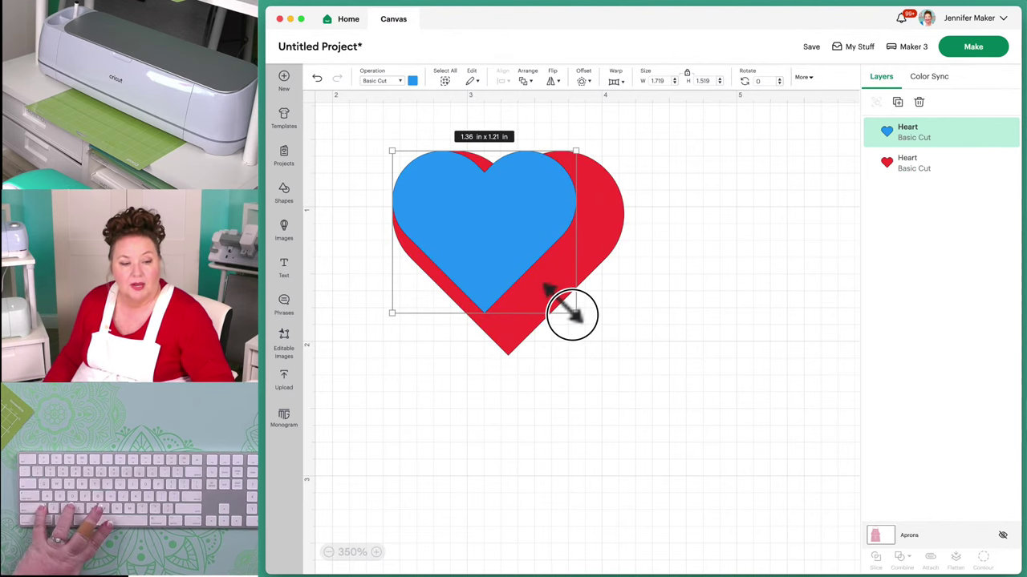
{"action": "left_click_drag", "start_coordinate": [572, 313], "coordinate": [549, 292]}
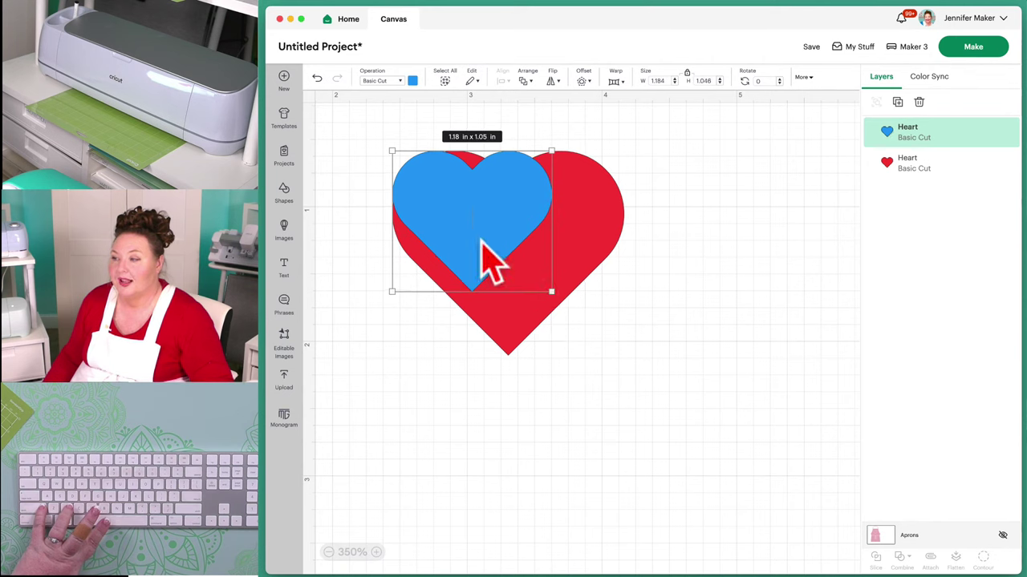
{"action": "left_click_drag", "start_coordinate": [484, 241], "coordinate": [570, 270]}
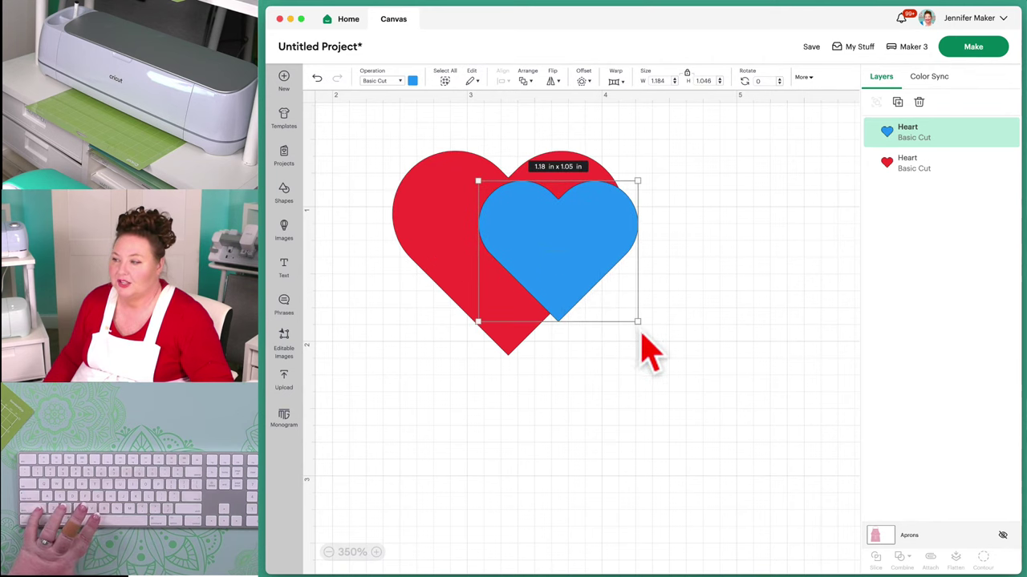
{"action": "left_click_drag", "start_coordinate": [638, 322], "coordinate": [659, 345]}
{"action": "left_click_drag", "start_coordinate": [609, 294], "coordinate": [633, 287]}
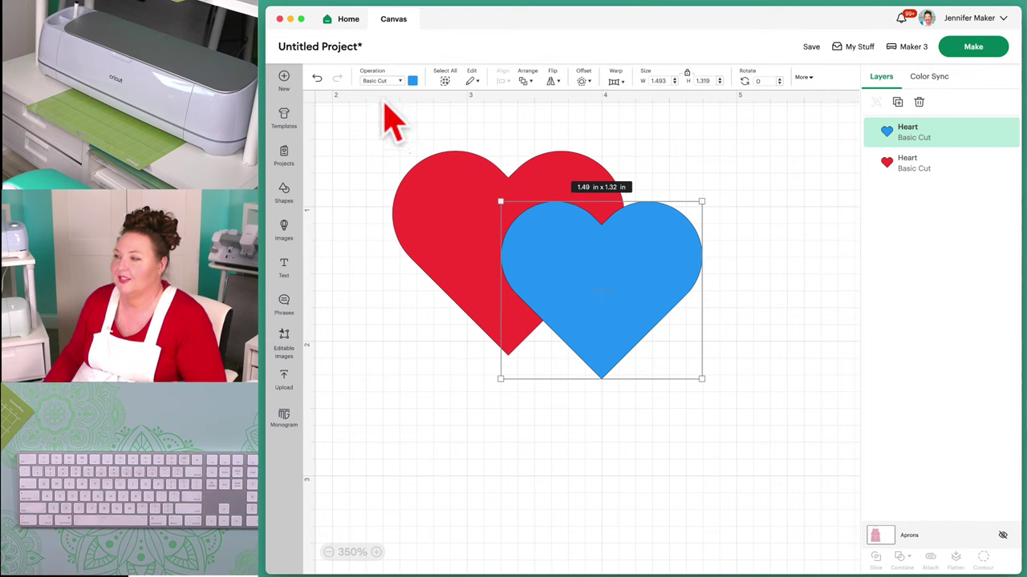
Select both hearts and align them with Center Horizontally
{"action": "left_click", "coordinate": [387, 128]}
{"action": "left_click_drag", "start_coordinate": [390, 133], "coordinate": [618, 294]}
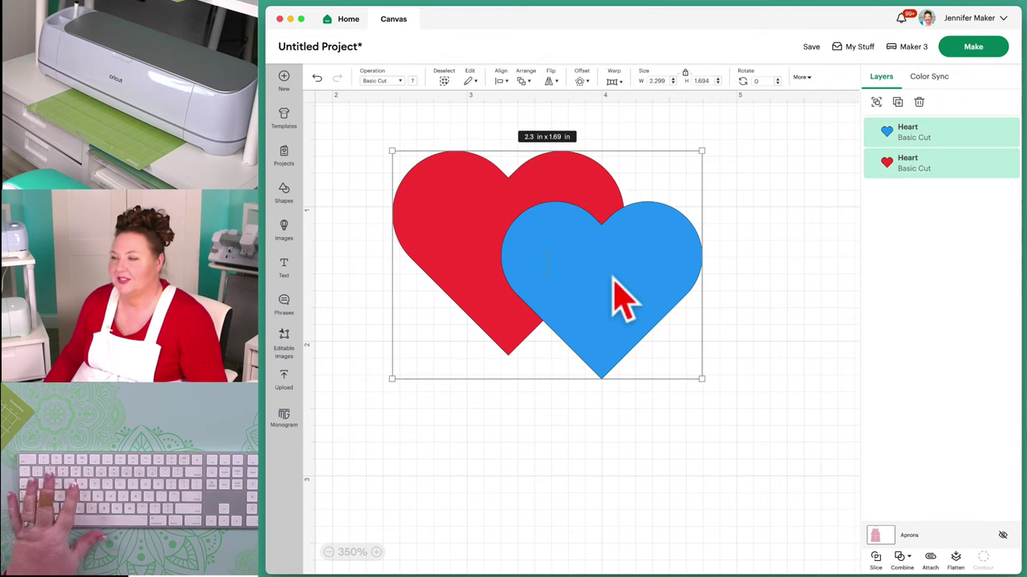
{"action": "left_click", "coordinate": [505, 83]}
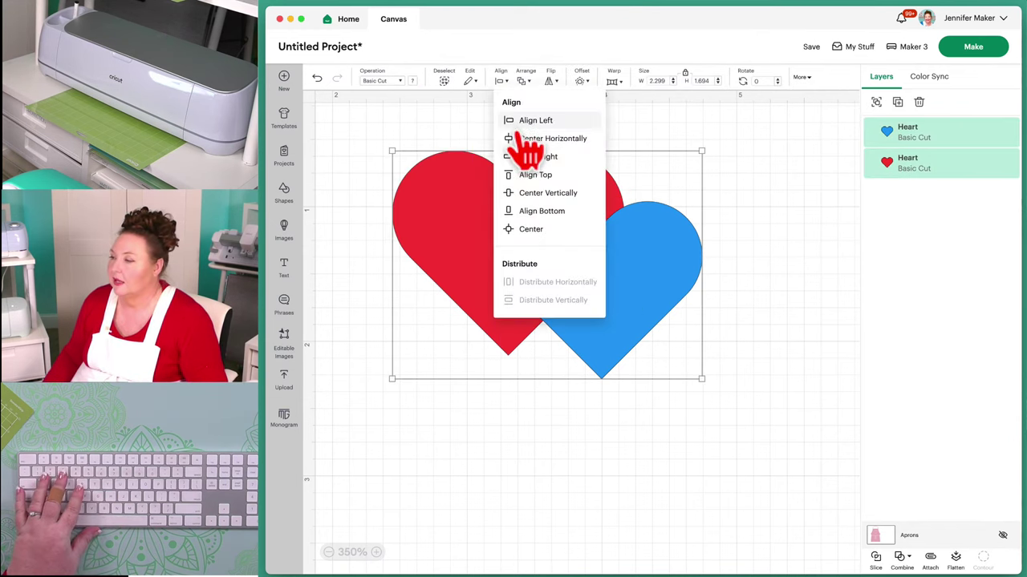
{"action": "left_click", "coordinate": [525, 141]}
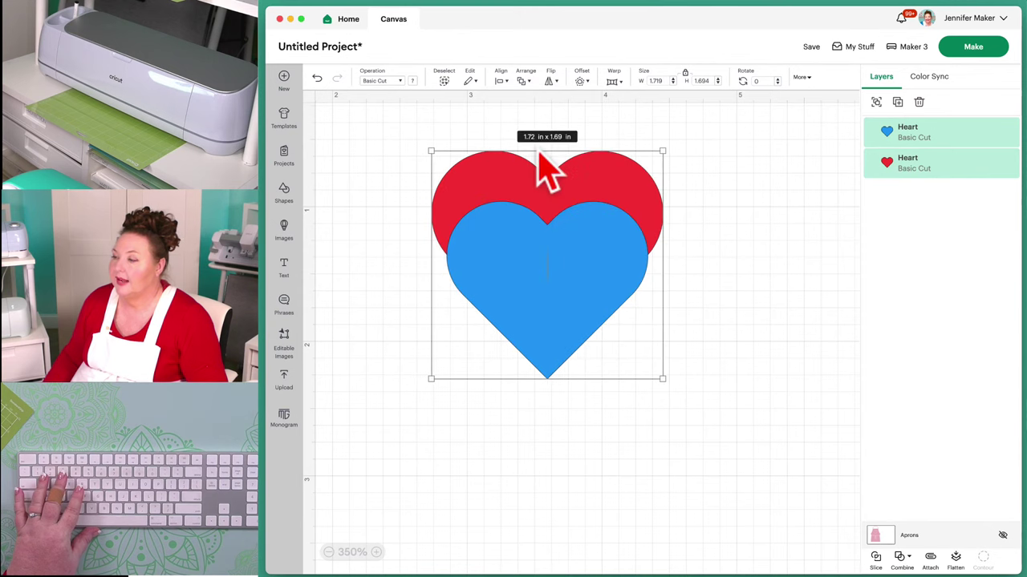
Apply Center Vertically to the two selected hearts, followed by the combined Center alignment
{"action": "left_click", "coordinate": [501, 82]}
{"action": "left_click", "coordinate": [540, 193]}
{"action": "left_click", "coordinate": [501, 82]}
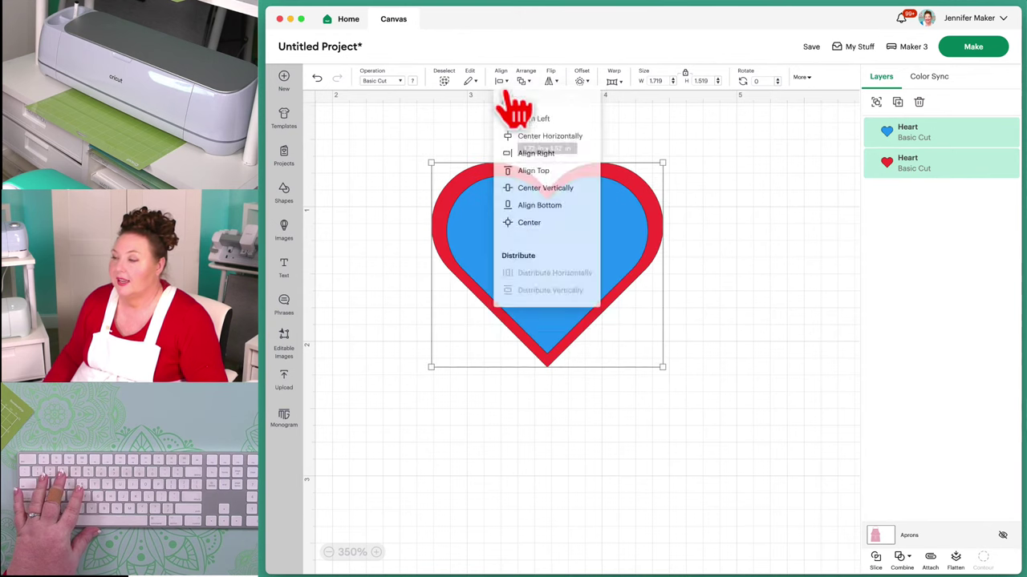
{"action": "left_click", "coordinate": [530, 233]}
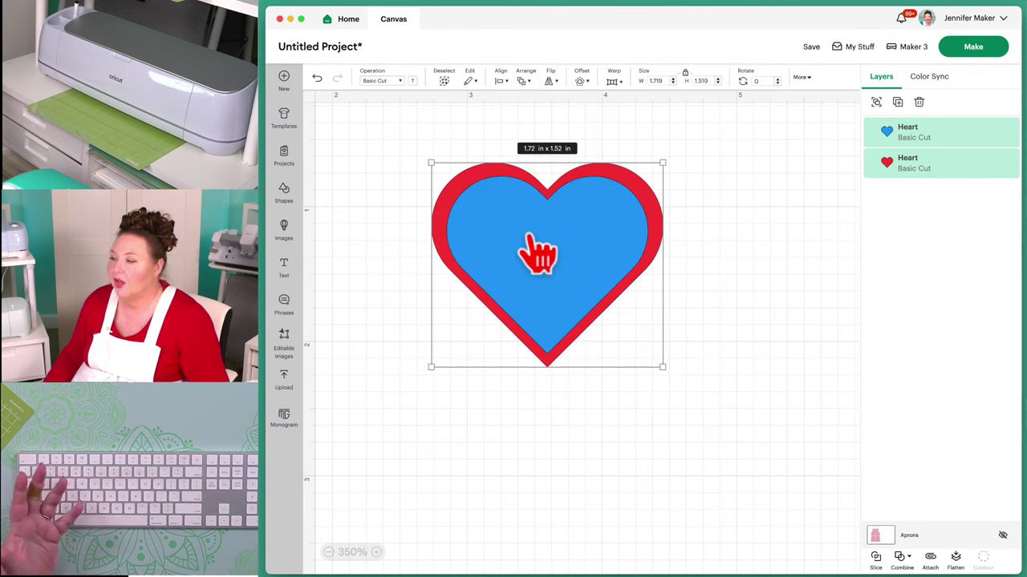
Apply Align Right to the two hearts and deselect them
{"action": "left_click", "coordinate": [501, 81]}
{"action": "left_click", "coordinate": [525, 156]}
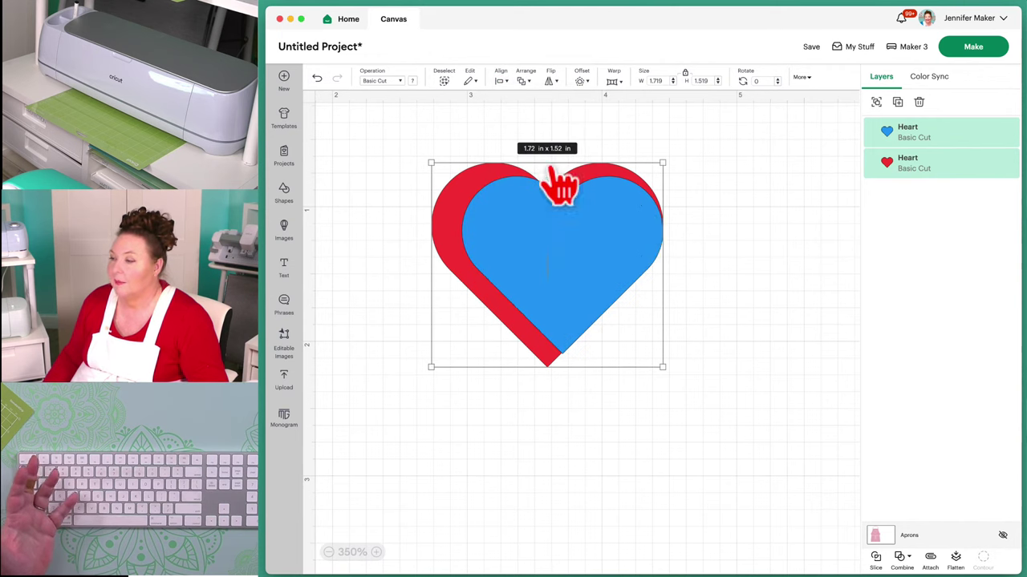
{"action": "left_click", "coordinate": [699, 241]}
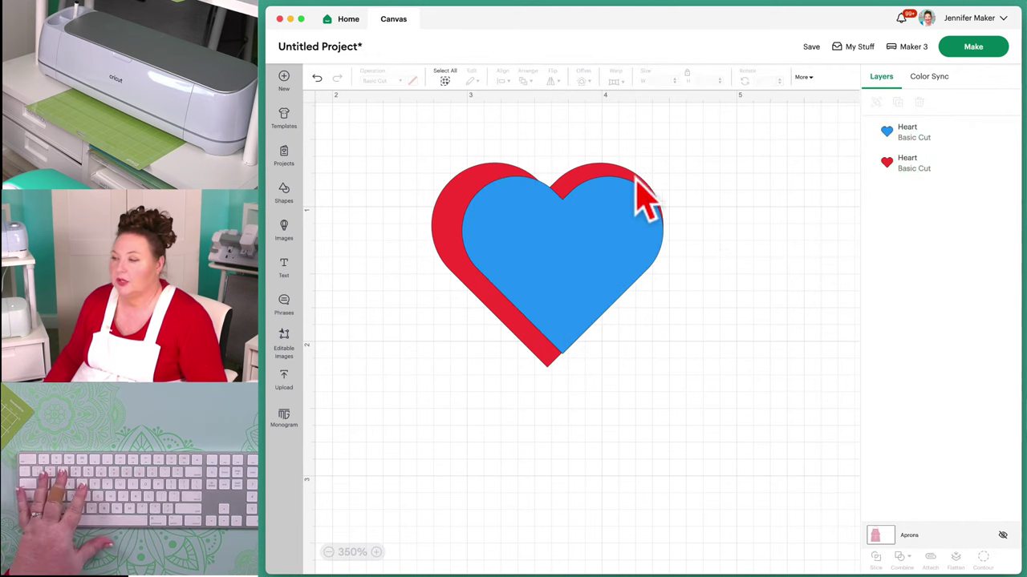
Select both hearts and examine the Arrange options without applying any
{"action": "left_click_drag", "start_coordinate": [678, 324], "coordinate": [466, 128]}
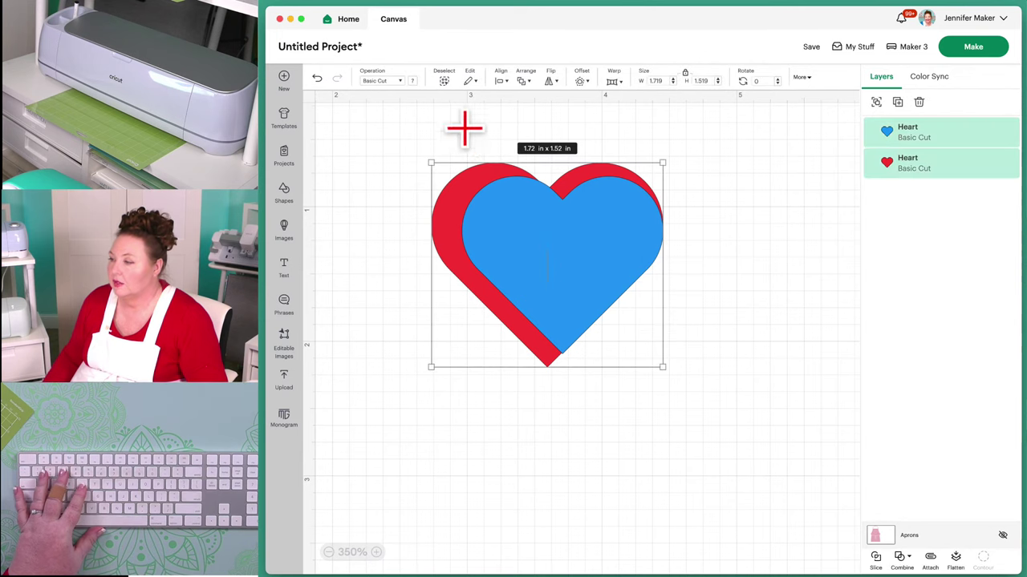
{"action": "left_click", "coordinate": [525, 82]}
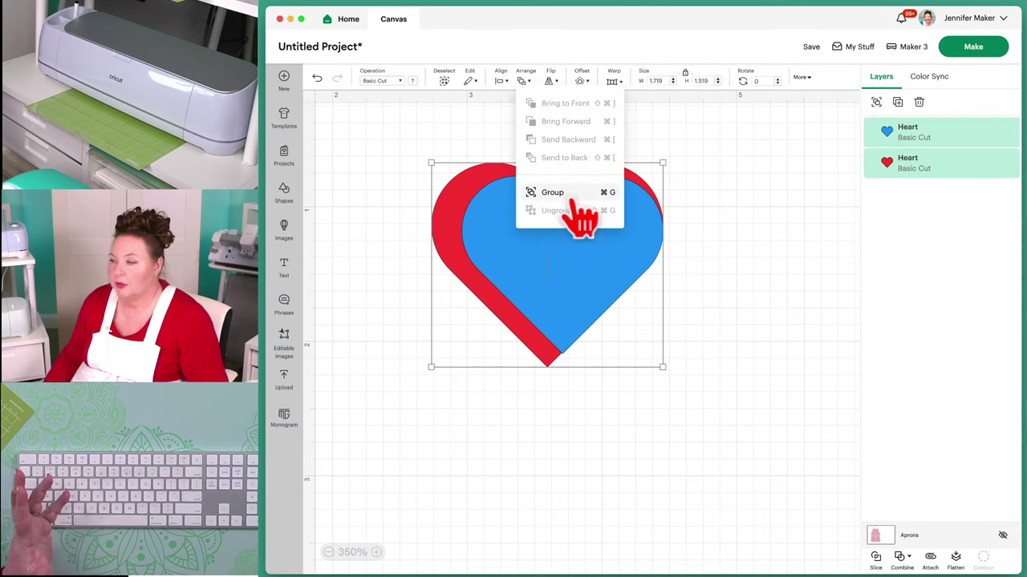
{"action": "left_click", "coordinate": [681, 140]}
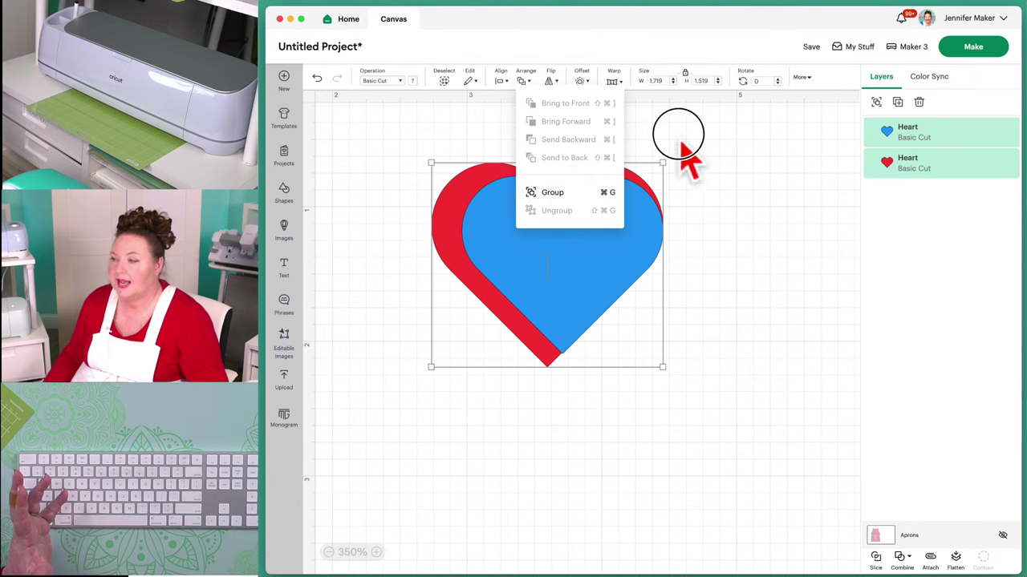
Move the blue heart slightly down and to the right over the red heart
{"action": "left_click", "coordinate": [607, 236]}
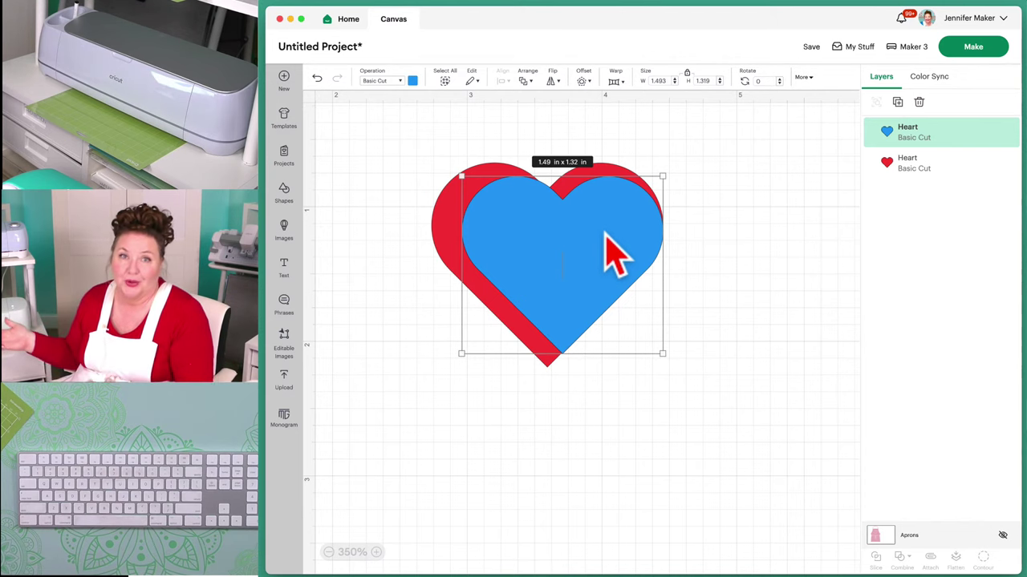
{"action": "left_click_drag", "start_coordinate": [605, 234], "coordinate": [646, 247]}
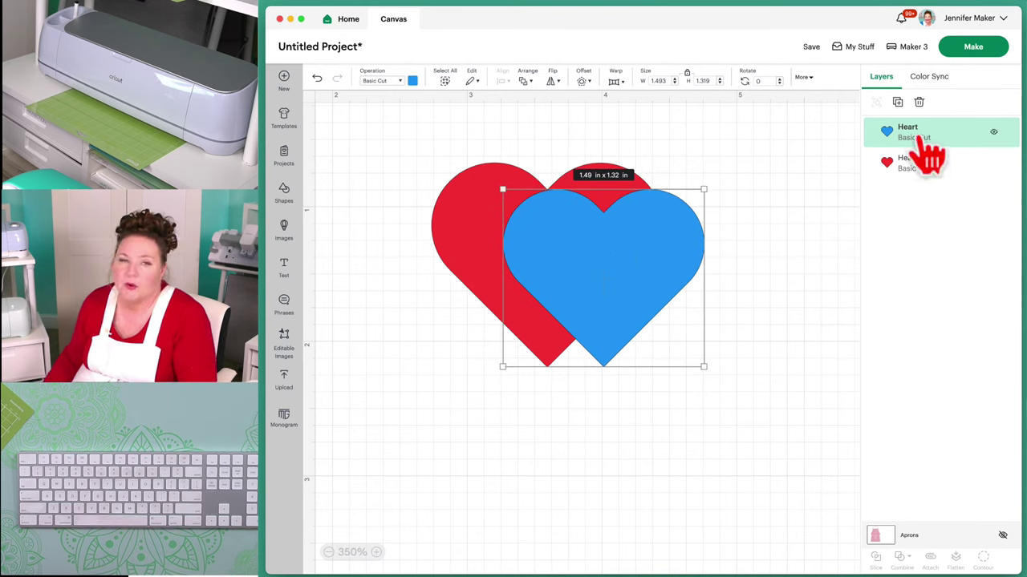
{"action": "mouse_move", "coordinate": [930, 156]}
{"action": "left_mouse_down"}
{"action": "mouse_move", "coordinate": [933, 194]}
{"action": "mouse_move", "coordinate": [930, 151]}
{"action": "left_mouse_up"}
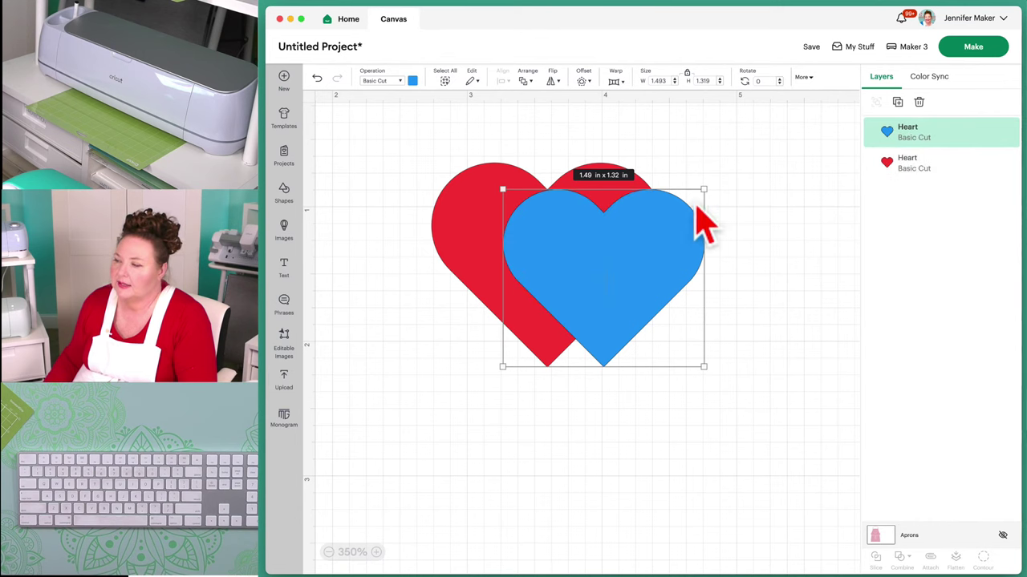
Send the blue heart to the back and shift the red heart up and to the left
{"action": "left_click", "coordinate": [527, 81]}
{"action": "left_click", "coordinate": [554, 156]}
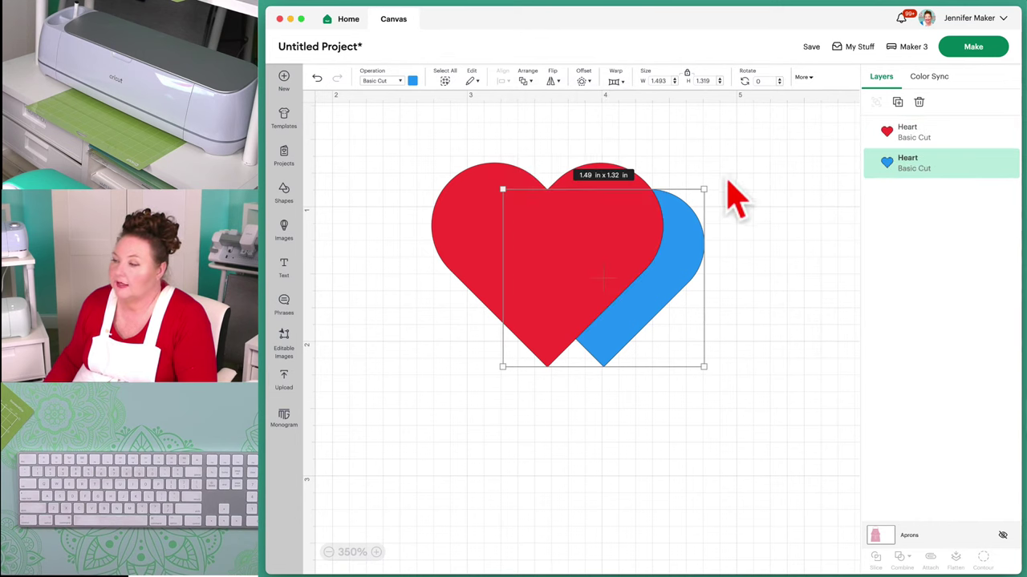
{"action": "left_click", "coordinate": [728, 181]}
{"action": "left_click_drag", "start_coordinate": [572, 224], "coordinate": [552, 200]}
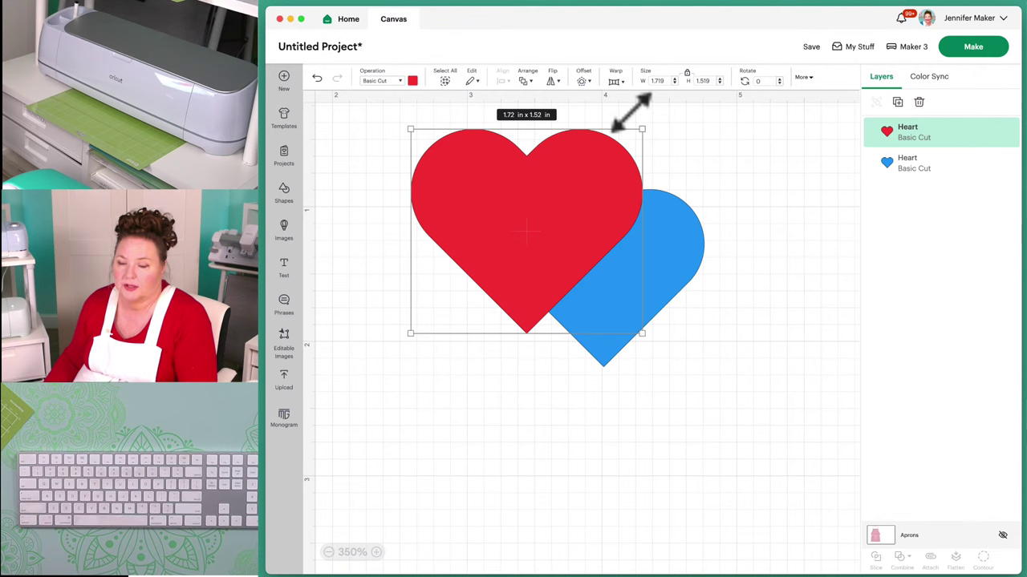
Flip the red heart horizontally, followed by a vertical flip
{"action": "left_click", "coordinate": [737, 166]}
{"action": "left_click", "coordinate": [536, 174]}
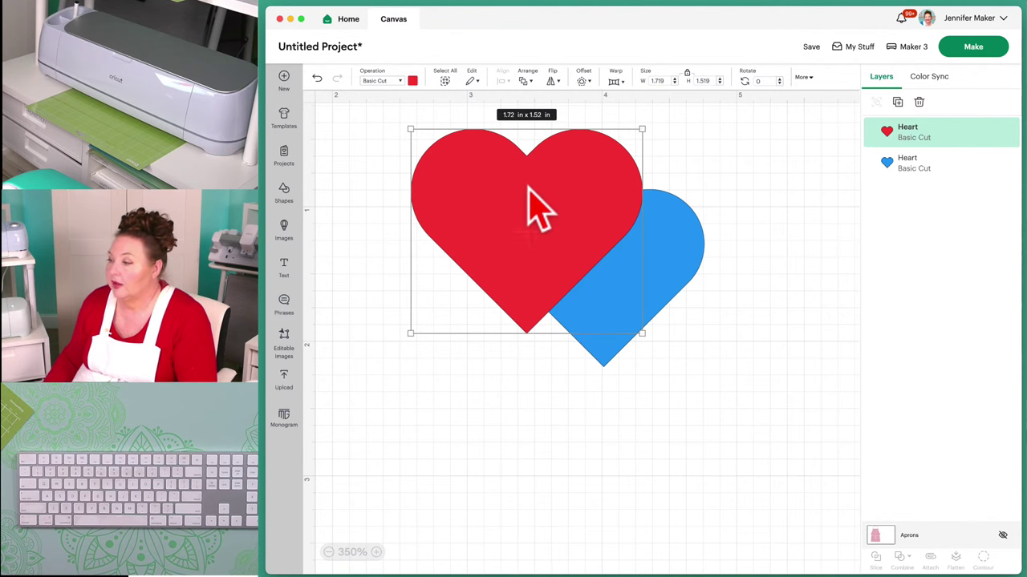
{"action": "left_click", "coordinate": [551, 81]}
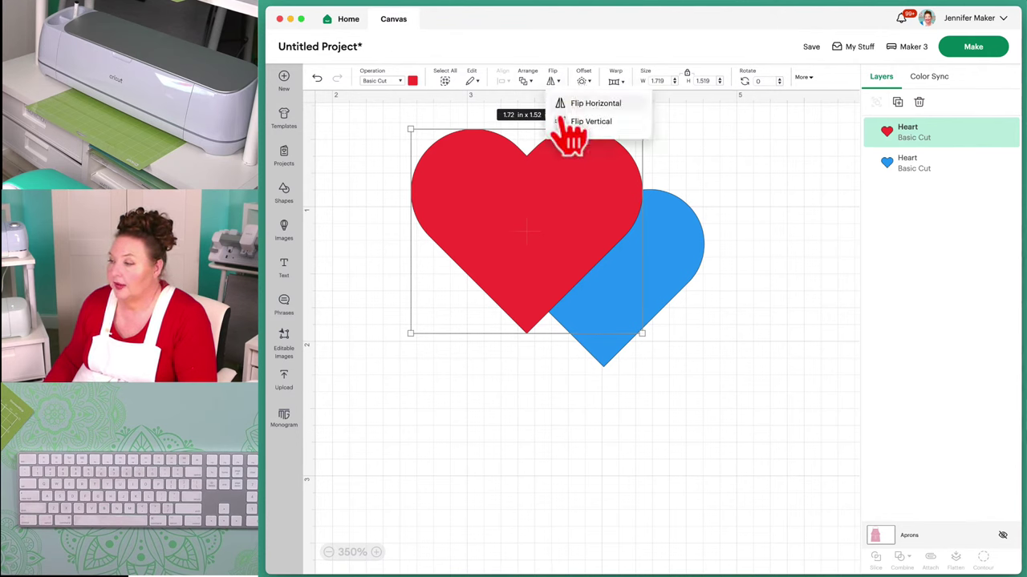
{"action": "left_click", "coordinate": [600, 107]}
{"action": "left_click", "coordinate": [553, 80]}
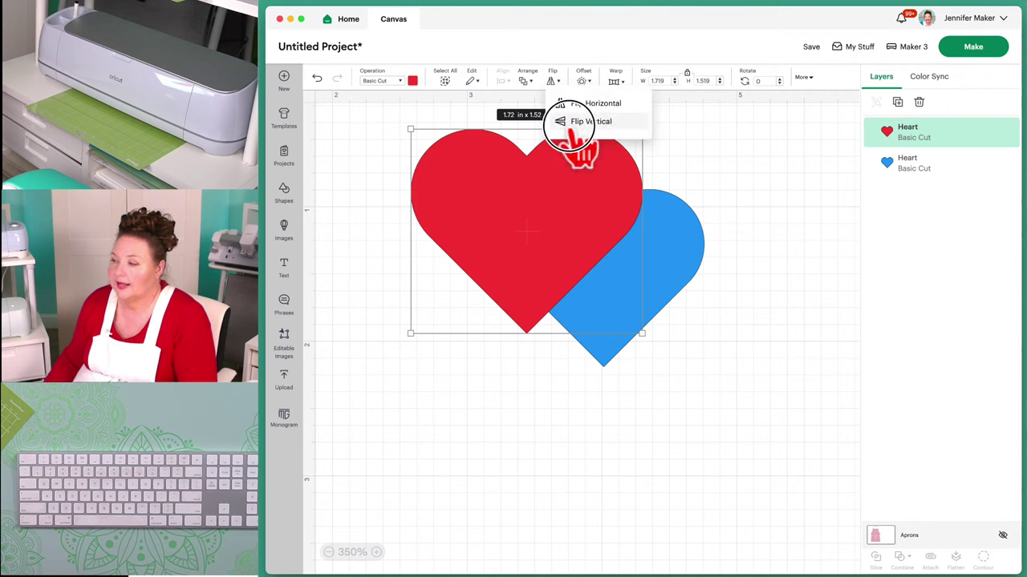
{"action": "left_click", "coordinate": [591, 121]}
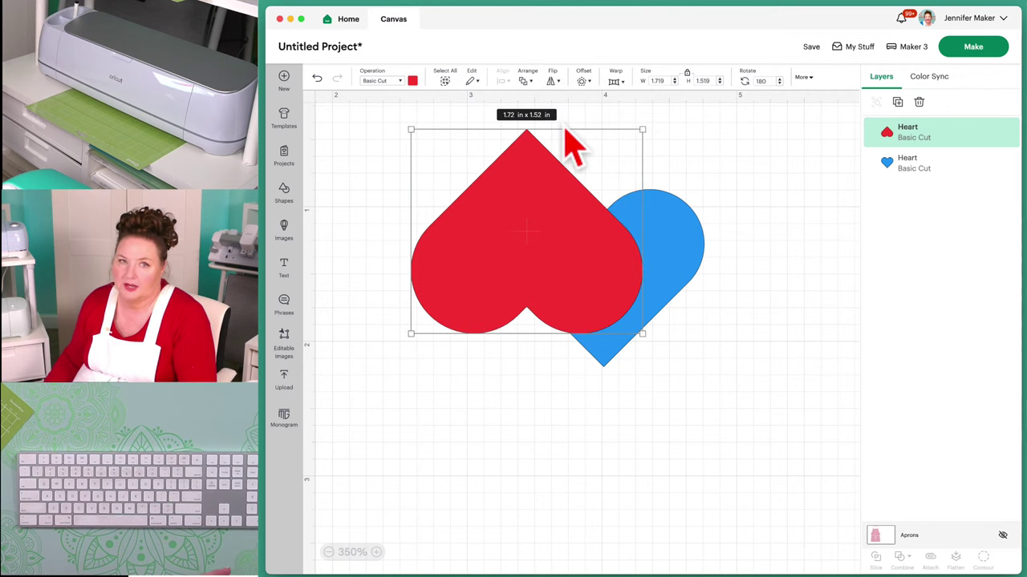
{"action": "left_click", "coordinate": [669, 142]}
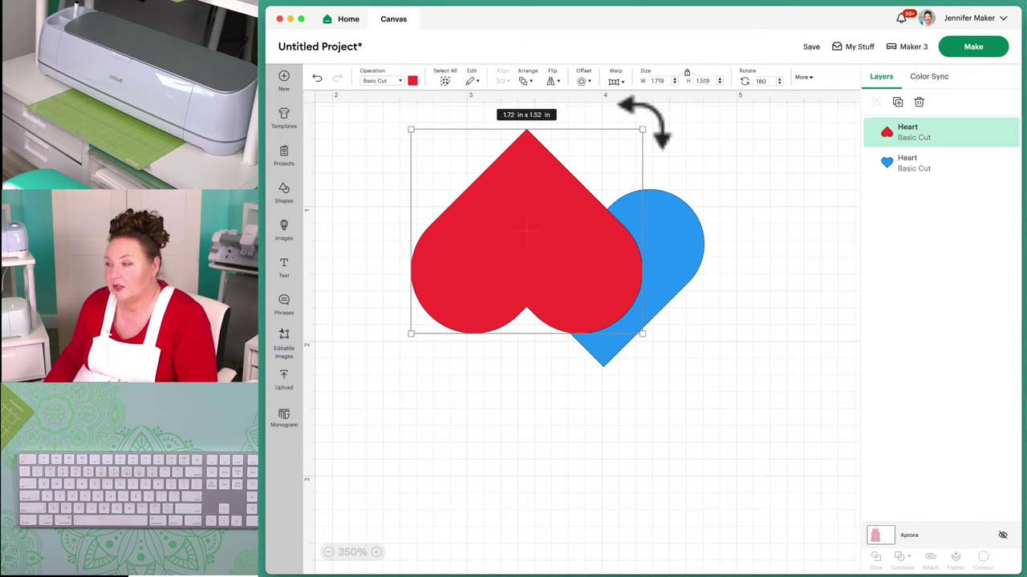
Rotate the red heart freehand to about 219.1 degrees and flip it vertically
{"action": "left_click_drag", "start_coordinate": [643, 124], "coordinate": [679, 223]}
{"action": "left_click", "coordinate": [526, 81]}
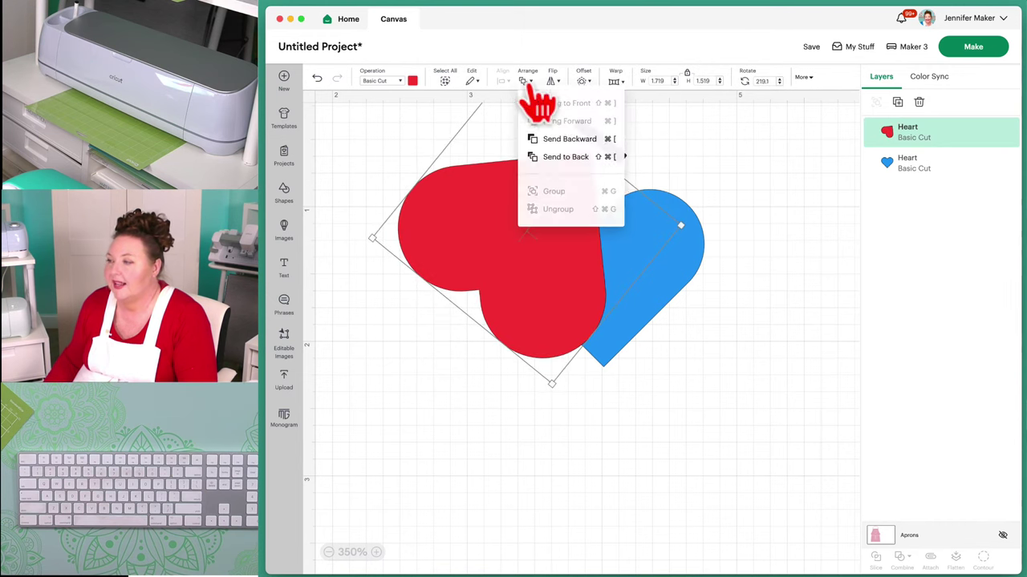
{"action": "left_click", "coordinate": [545, 79]}
{"action": "left_click", "coordinate": [553, 81]}
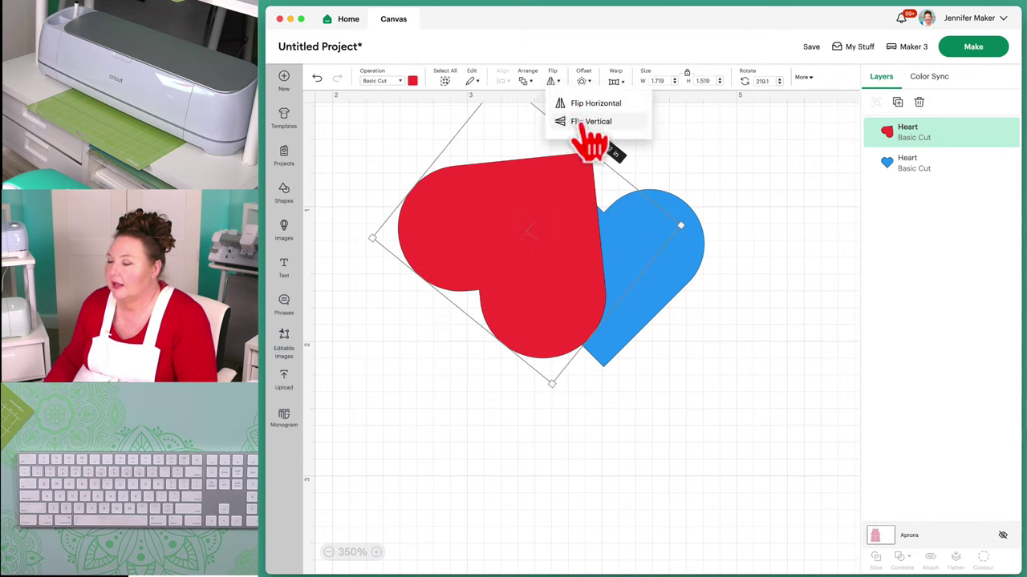
{"action": "left_click", "coordinate": [583, 125]}
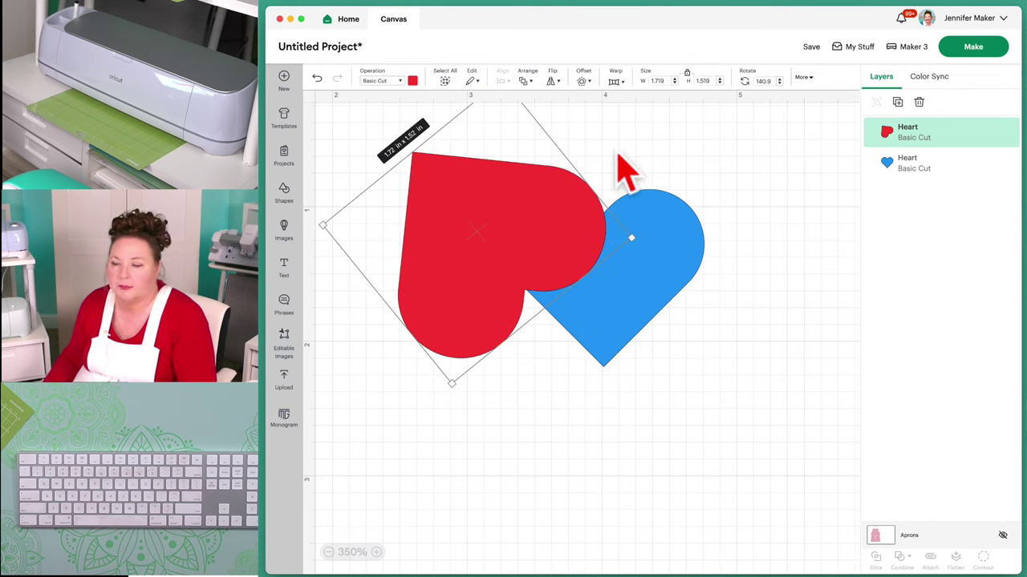
Undo the red heart's flips, rotation and move, along with the change in stacking order
{"action": "left_click", "coordinate": [317, 79]}
{"action": "left_click", "coordinate": [318, 79]}
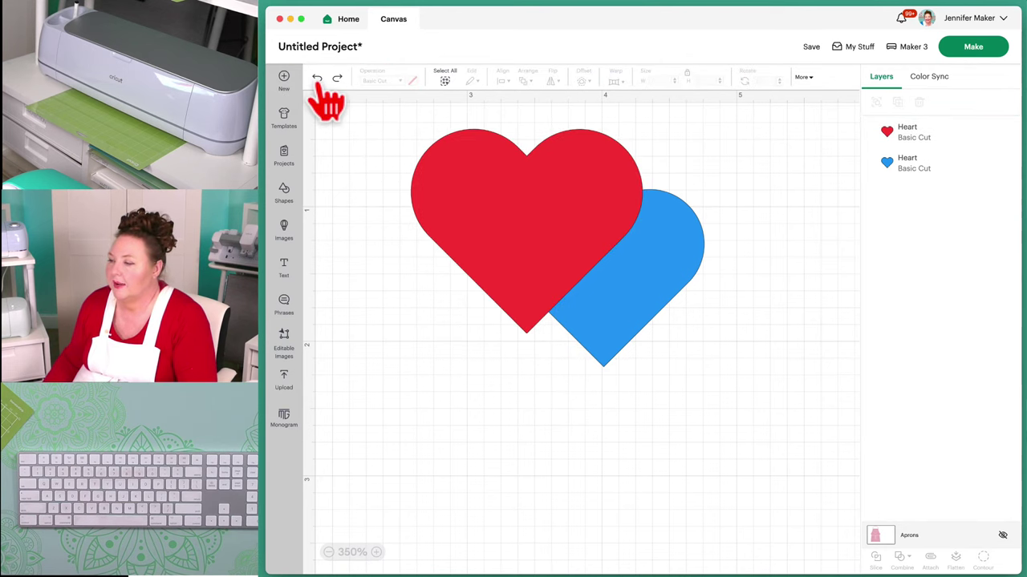
{"action": "left_click", "coordinate": [317, 79]}
{"action": "left_click", "coordinate": [317, 80]}
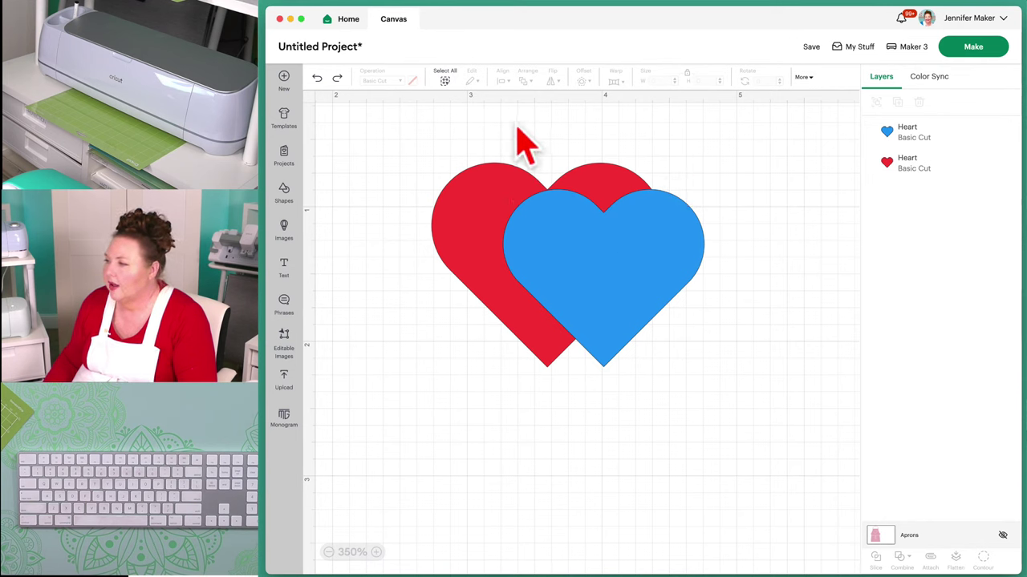
Move the blue heart below and to the right of the red heart, clear of the overlap
{"action": "left_click", "coordinate": [656, 275]}
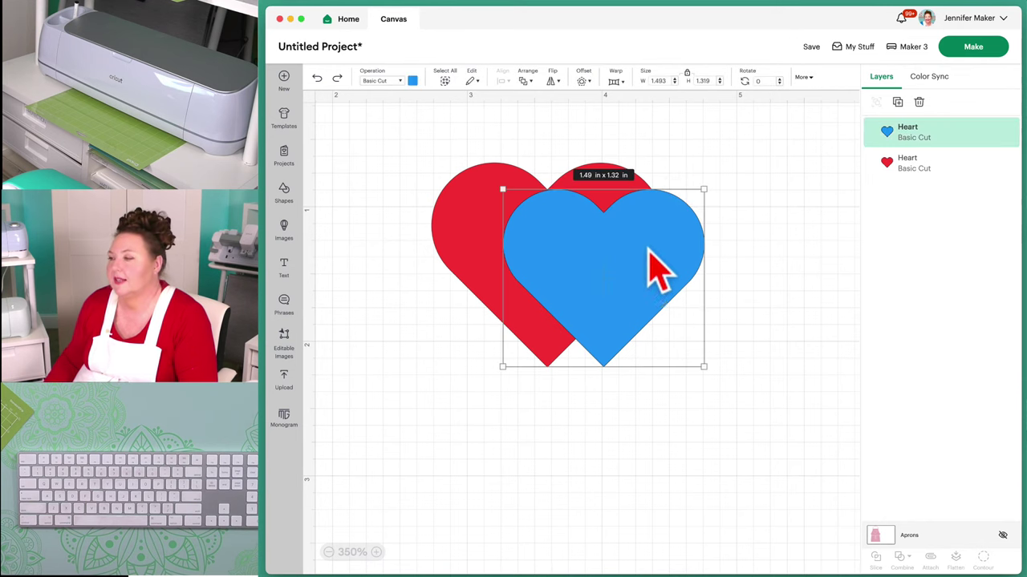
{"action": "left_click", "coordinate": [583, 81]}
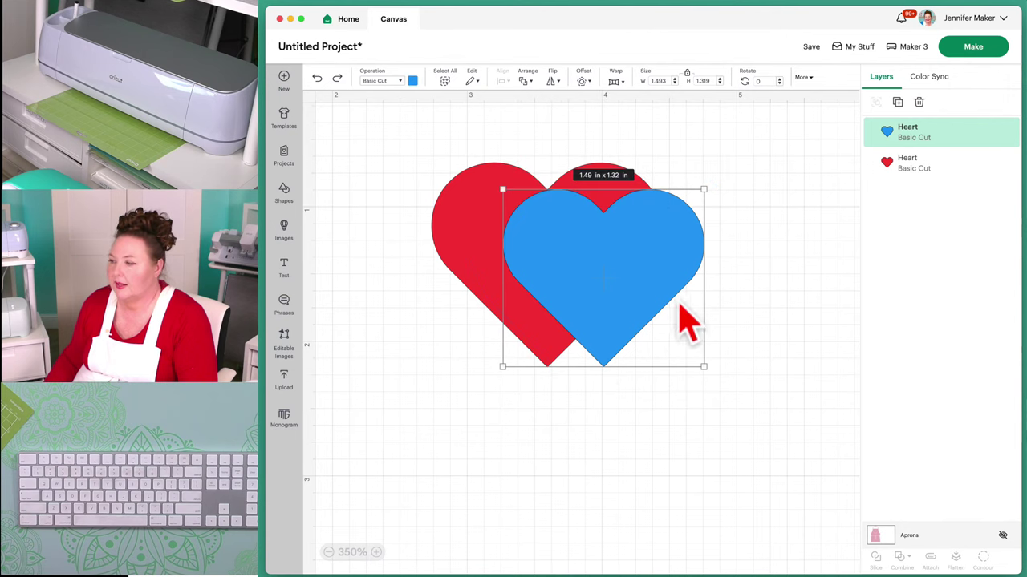
{"action": "left_click_drag", "start_coordinate": [687, 321], "coordinate": [736, 438]}
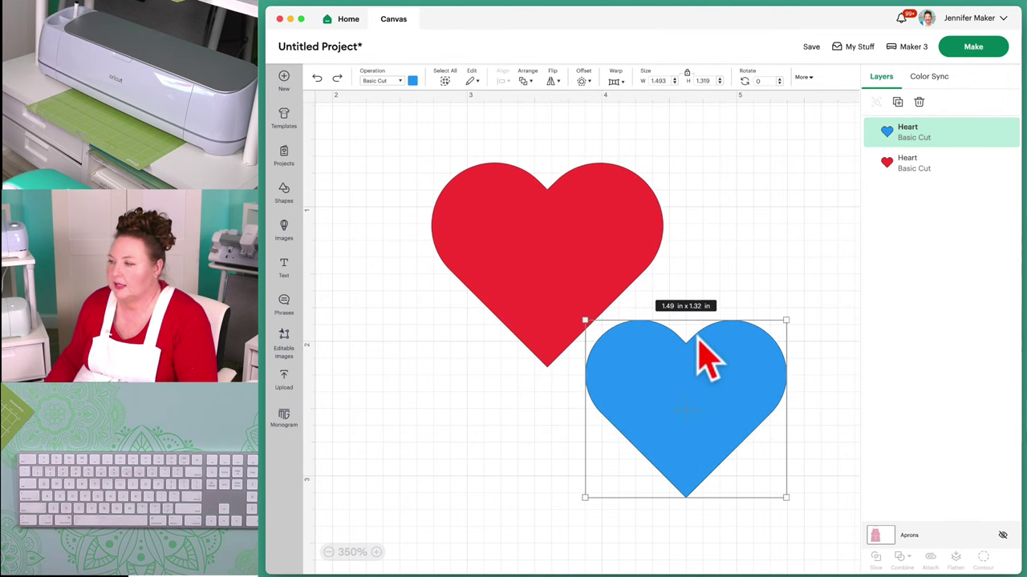
Create a 0.111 in offset with rounded corners around the blue heart and deselect it
{"action": "left_click", "coordinate": [584, 81]}
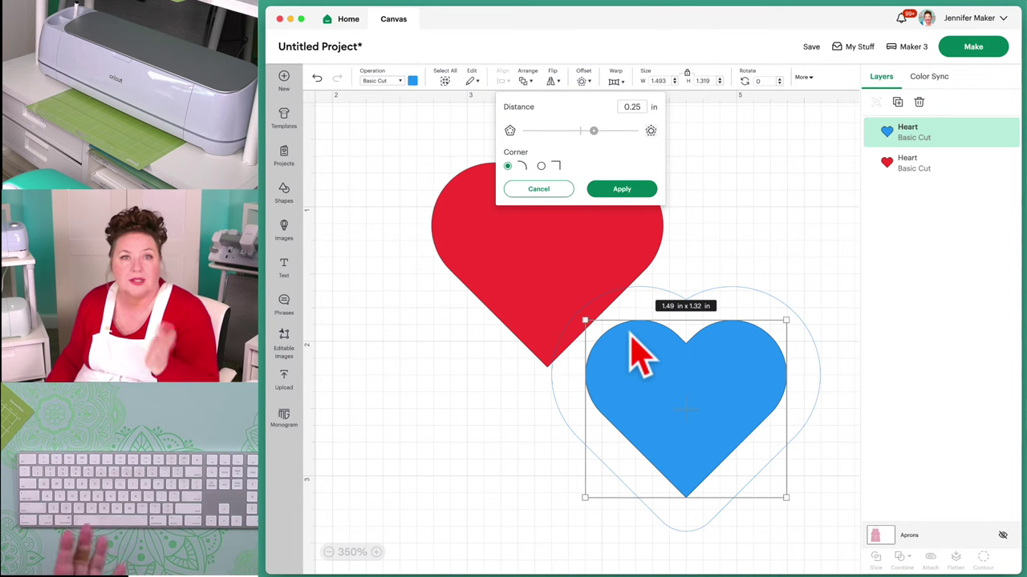
{"action": "mouse_move", "coordinate": [594, 130]}
{"action": "left_mouse_down"}
{"action": "mouse_move", "coordinate": [615, 132]}
{"action": "mouse_move", "coordinate": [549, 131]}
{"action": "mouse_move", "coordinate": [586, 131]}
{"action": "left_mouse_up"}
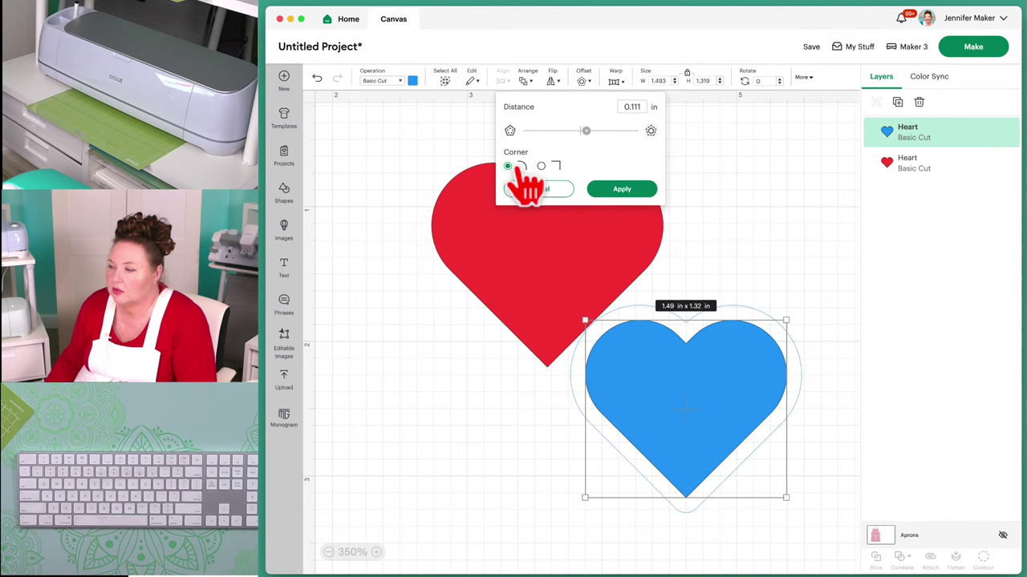
{"action": "left_click", "coordinate": [619, 191]}
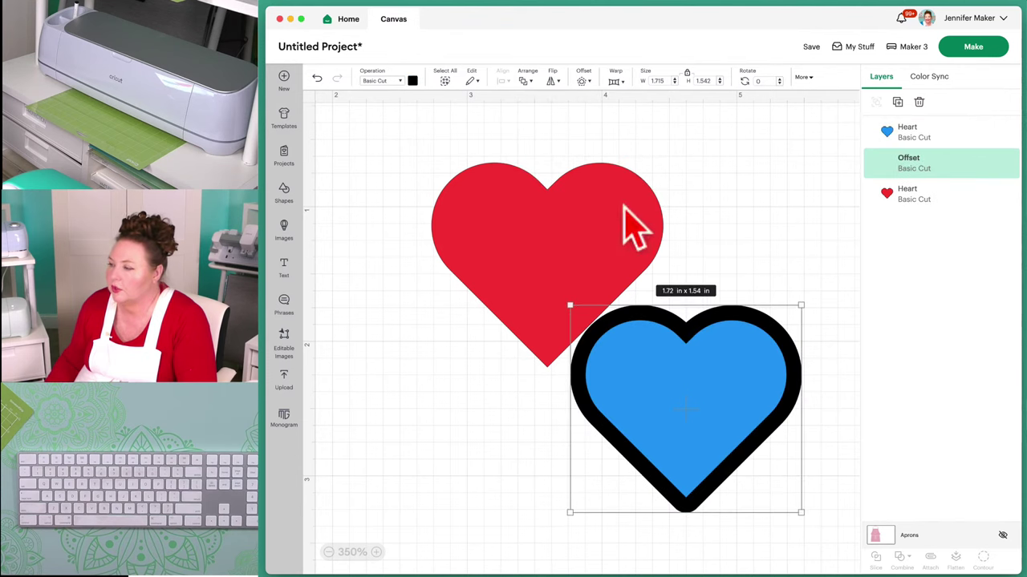
{"action": "left_click", "coordinate": [767, 282]}
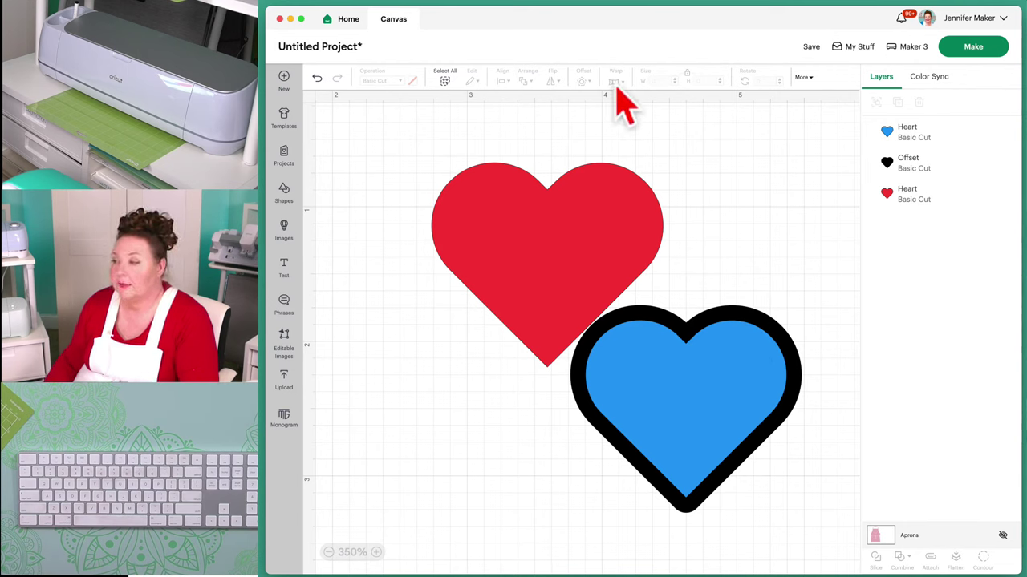
Add a text object to the canvas that reads "Hello!"
{"action": "left_click", "coordinate": [284, 266]}
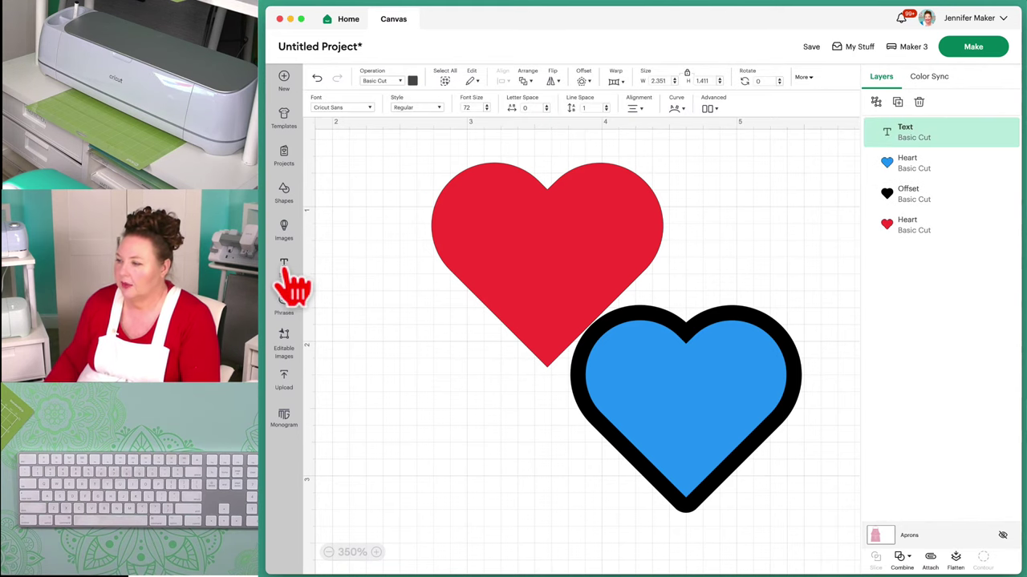
{"action": "left_click", "coordinate": [329, 552]}
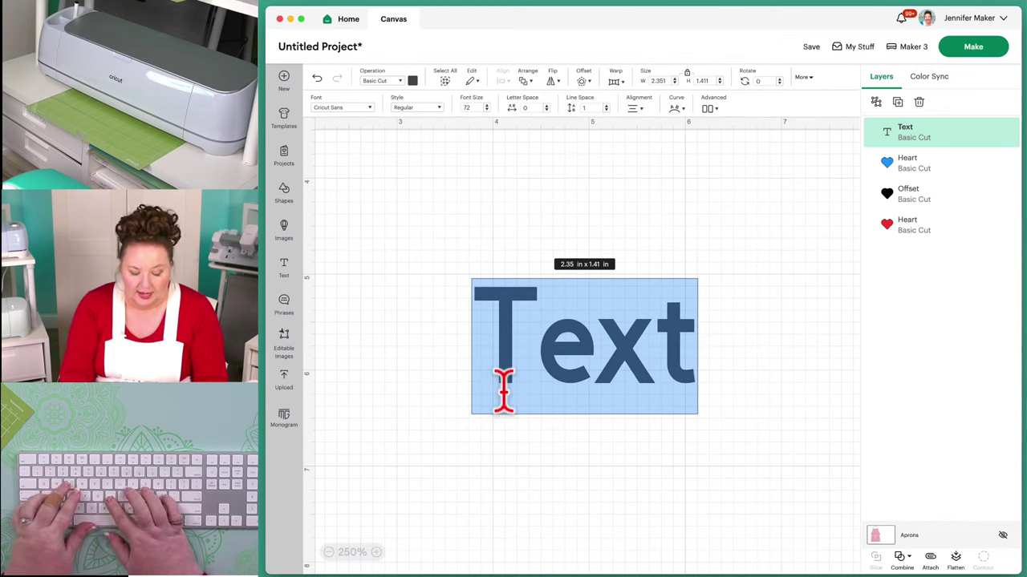
{"action": "left_click", "coordinate": [597, 375]}
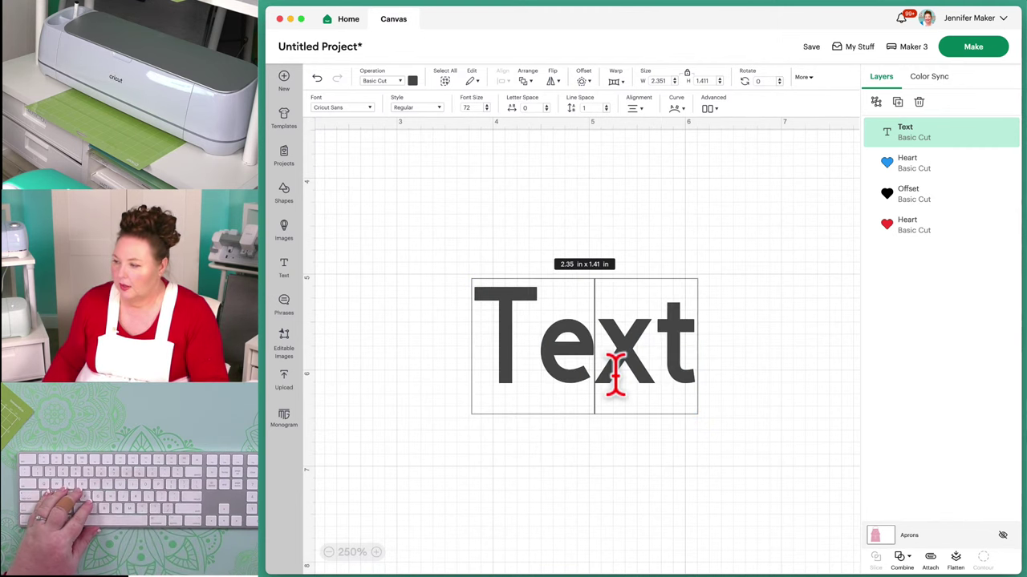
{"action": "double_click", "coordinate": [615, 376]}
{"action": "type", "text": "Hello!"}
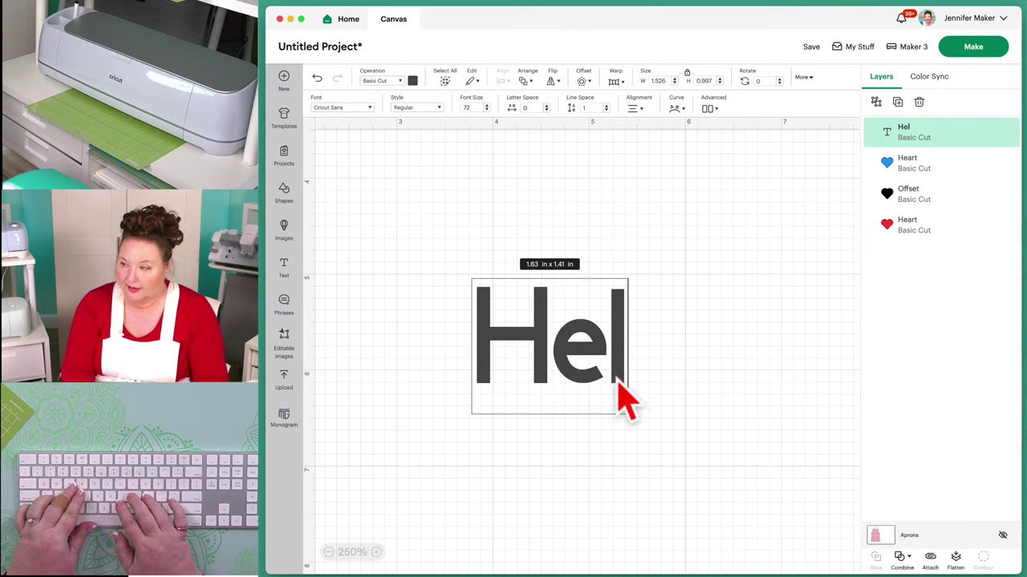
{"action": "left_click", "coordinate": [644, 488]}
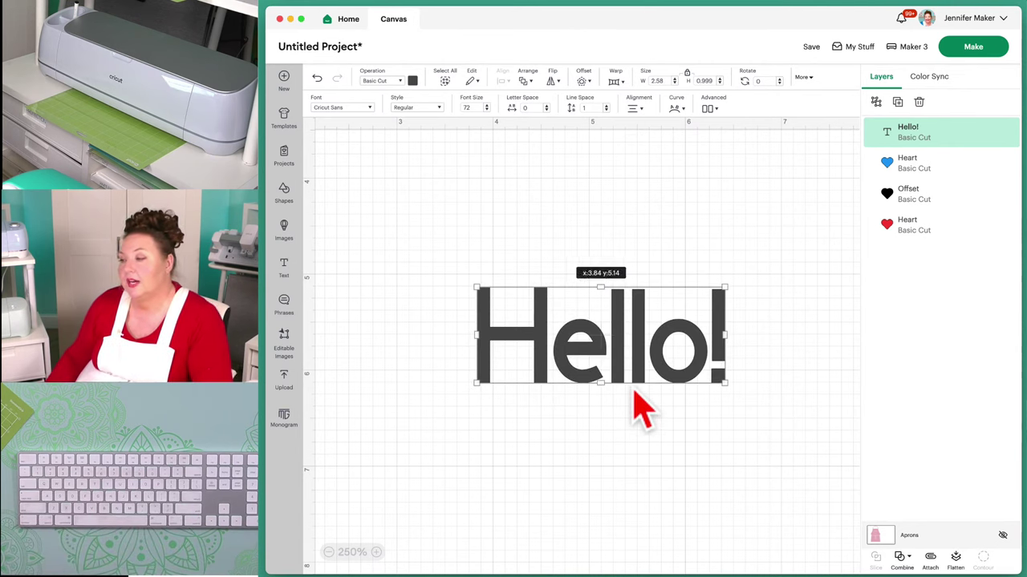
Try warp style 1 on the "Hello!" text, replace it with style 19, and move the text down and to the left
{"action": "left_click", "coordinate": [616, 82]}
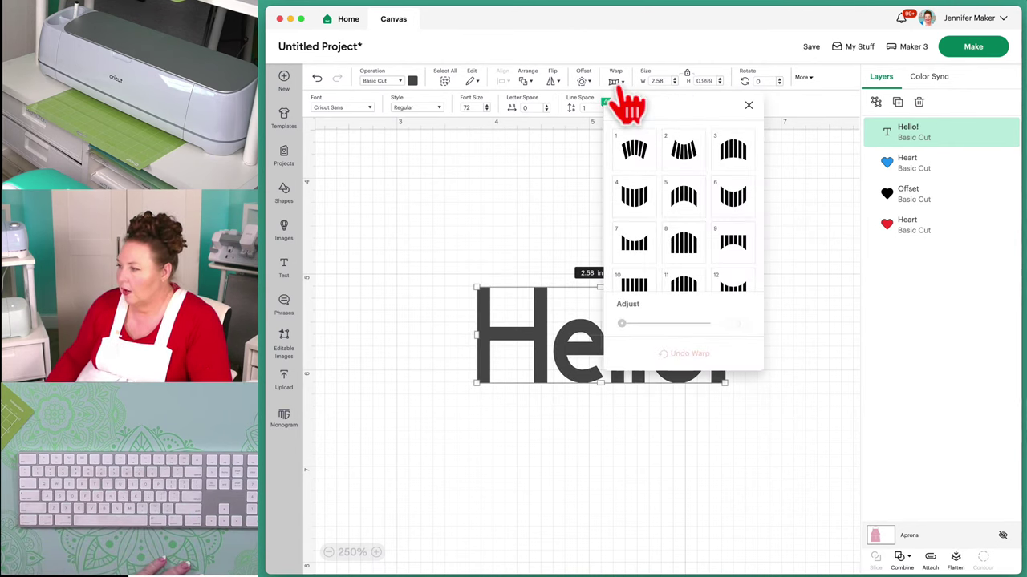
{"action": "left_click", "coordinate": [635, 149]}
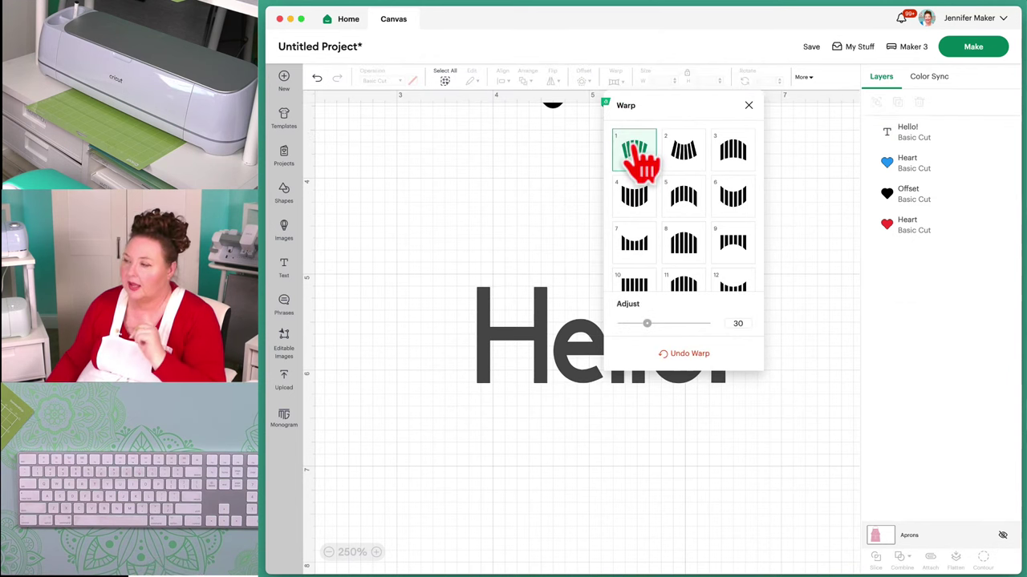
{"action": "scroll", "coordinate": [713, 277], "scroll_direction": "down", "scroll_amount": 1}
{"action": "scroll", "coordinate": [718, 293], "scroll_direction": "down", "scroll_amount": 5}
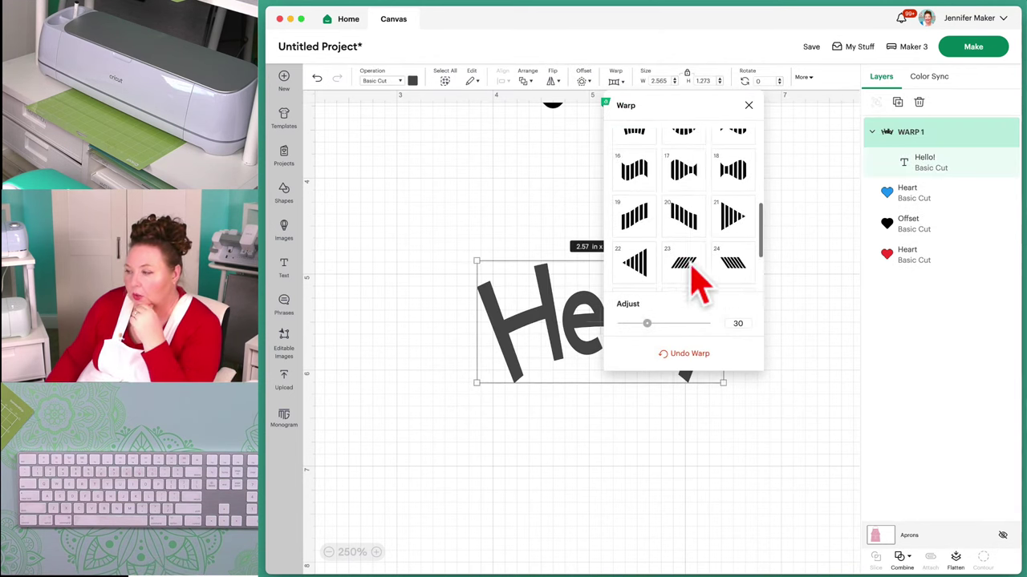
{"action": "left_click", "coordinate": [640, 223]}
{"action": "left_click", "coordinate": [425, 367]}
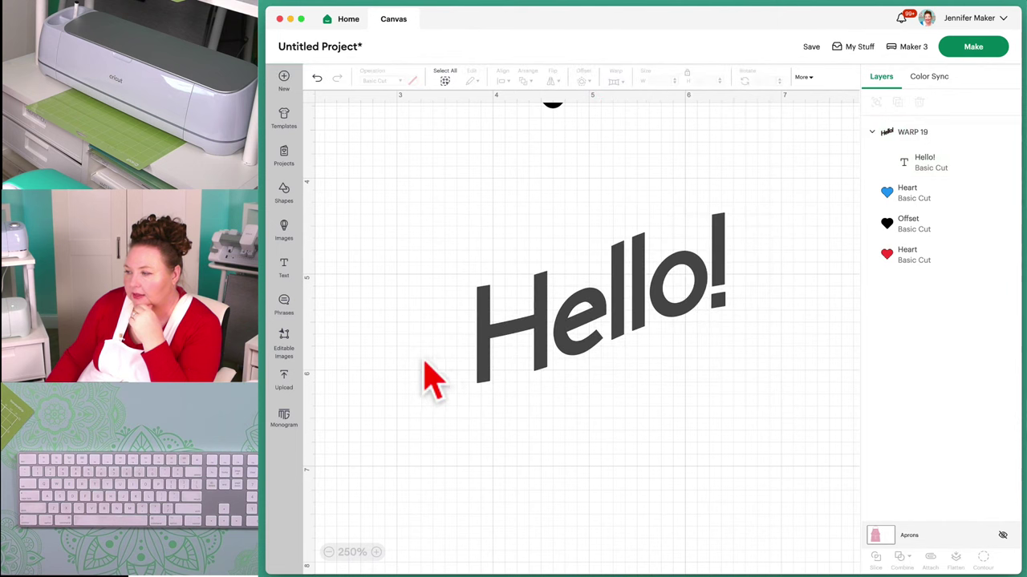
{"action": "left_click_drag", "start_coordinate": [533, 368], "coordinate": [488, 412]}
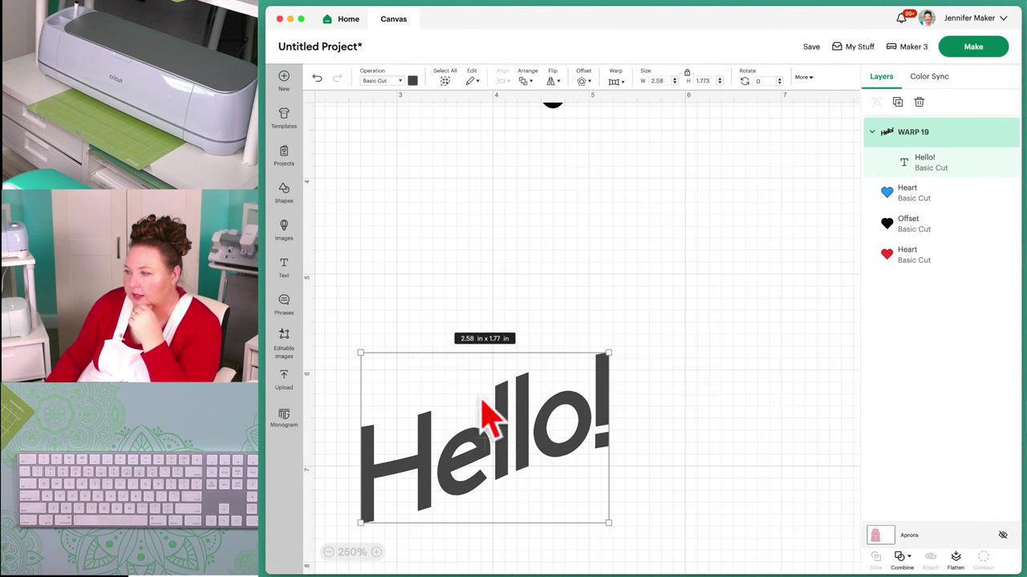
Try warp styles 26, 27, 24, 23 and 20 in turn on the "Hello!" text
{"action": "left_click", "coordinate": [621, 84]}
{"action": "scroll", "coordinate": [691, 228], "scroll_direction": "down", "scroll_amount": 1}
{"action": "left_click", "coordinate": [686, 240]}
{"action": "left_click", "coordinate": [742, 239]}
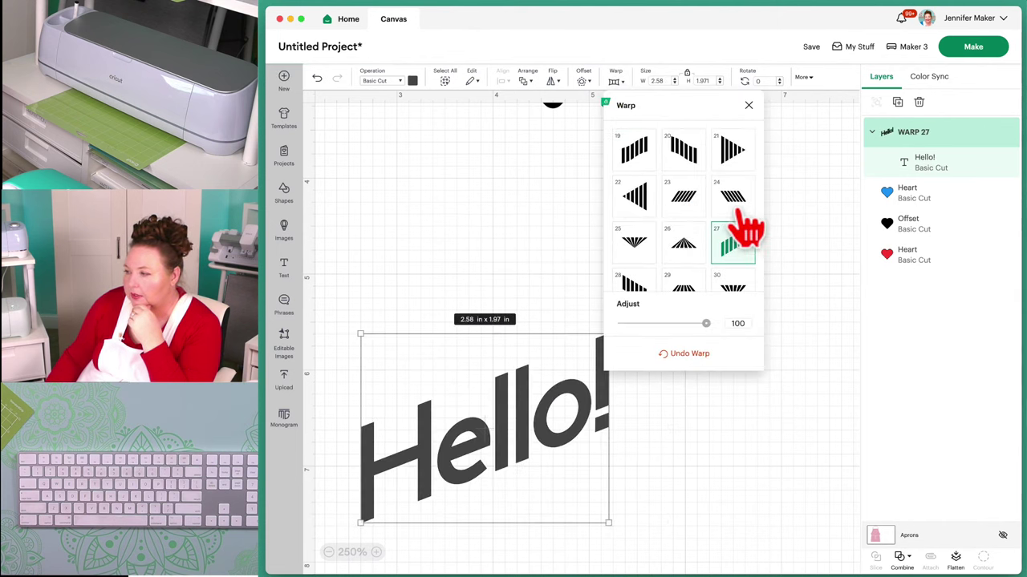
{"action": "left_click", "coordinate": [732, 199]}
{"action": "left_click", "coordinate": [683, 196]}
{"action": "left_click", "coordinate": [683, 151]}
Try warp style 21 on the "Hello!" text with the adjustment at 74, and remove the warp from the text
{"action": "left_click", "coordinate": [732, 151]}
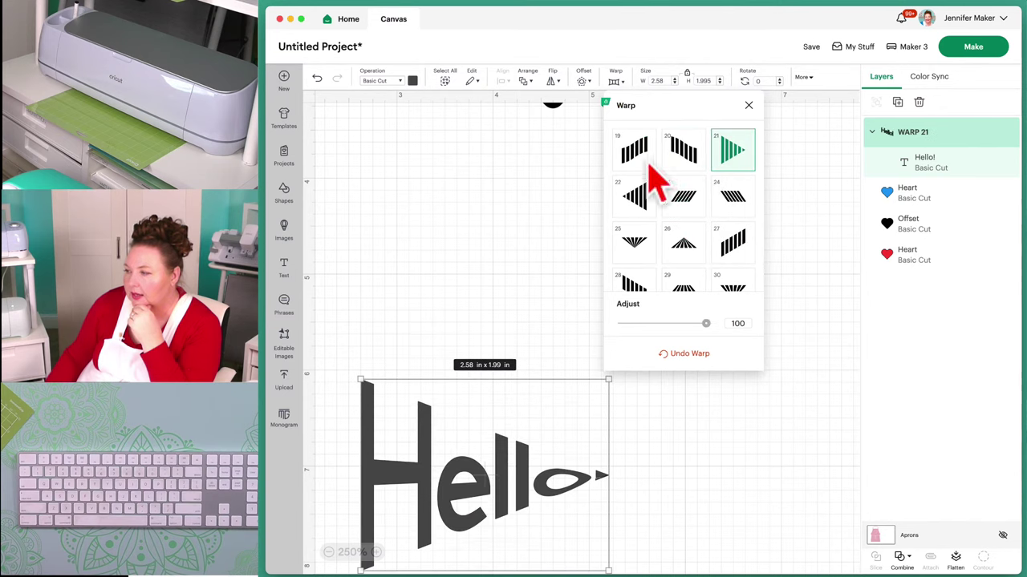
{"action": "left_click_drag", "start_coordinate": [706, 323], "coordinate": [681, 325]}
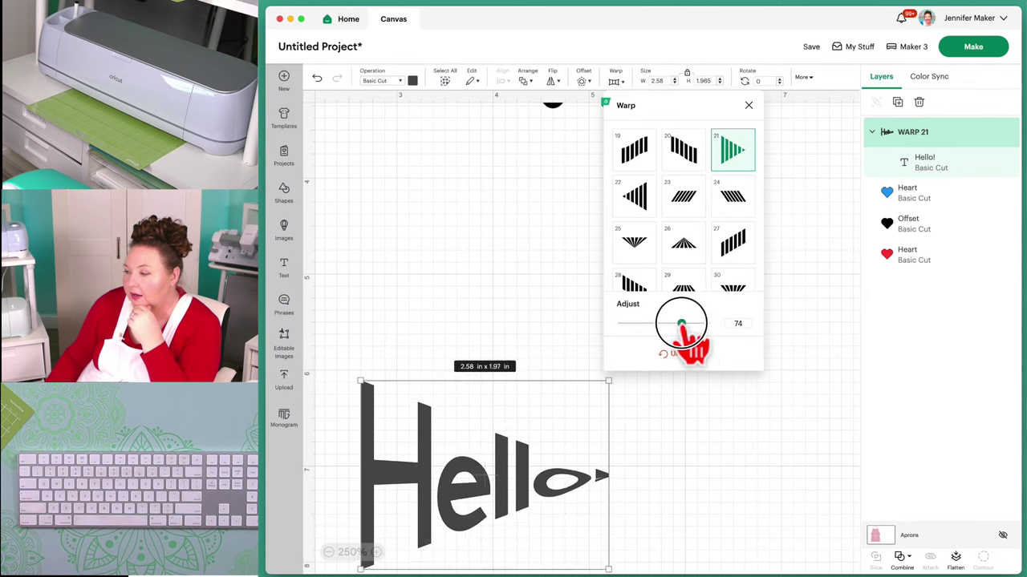
{"action": "left_click", "coordinate": [677, 353]}
{"action": "left_click", "coordinate": [532, 316]}
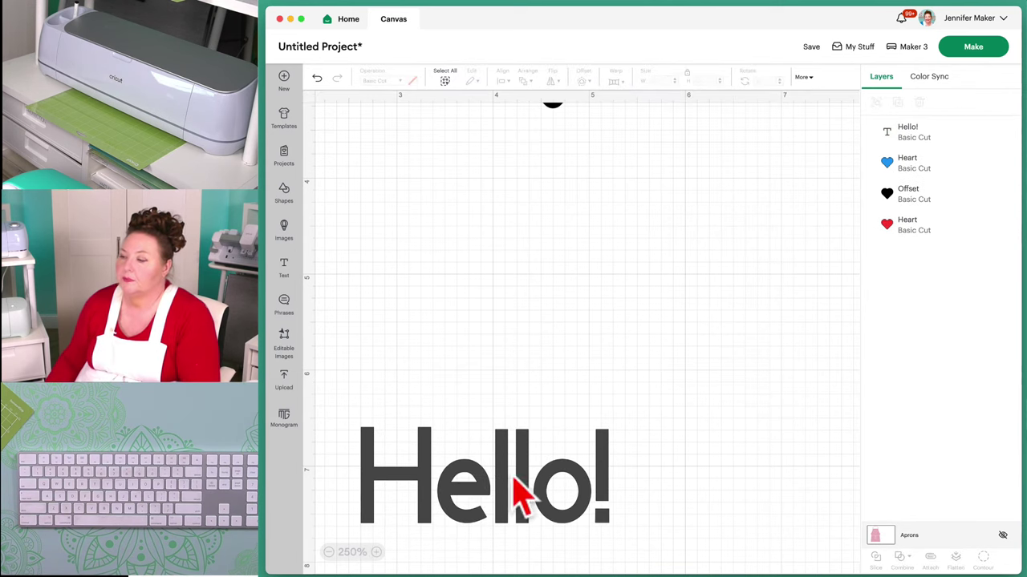
Move the "Hello!" text up and to the left so that it sits just below the two hearts
{"action": "left_click_drag", "start_coordinate": [521, 494], "coordinate": [601, 337]}
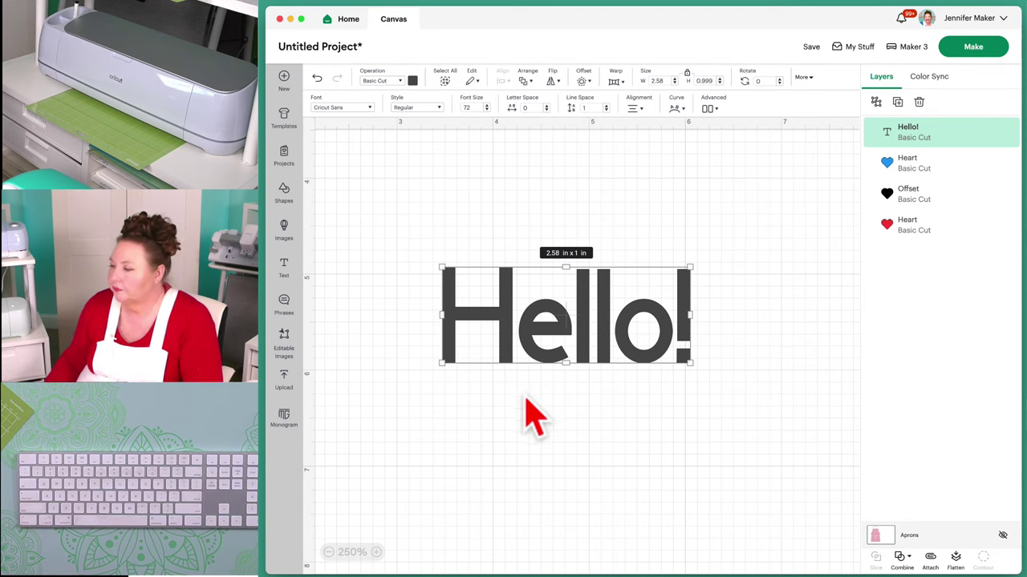
{"action": "left_click", "coordinate": [447, 424]}
{"action": "left_click", "coordinate": [328, 552]}
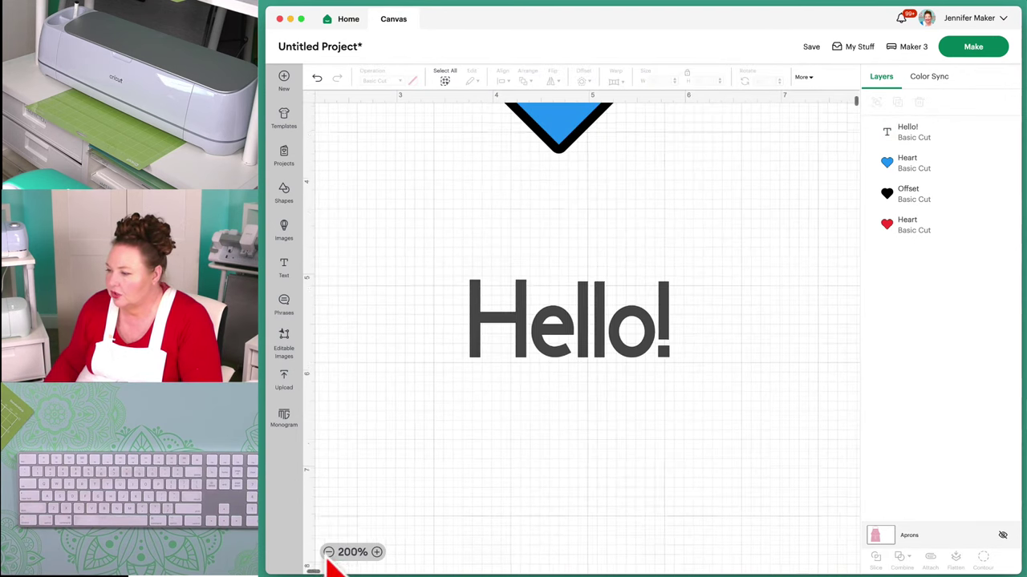
{"action": "left_click", "coordinate": [329, 552]}
{"action": "scroll", "coordinate": [486, 458], "scroll_direction": "up", "scroll_amount": 3}
{"action": "left_click", "coordinate": [575, 452]}
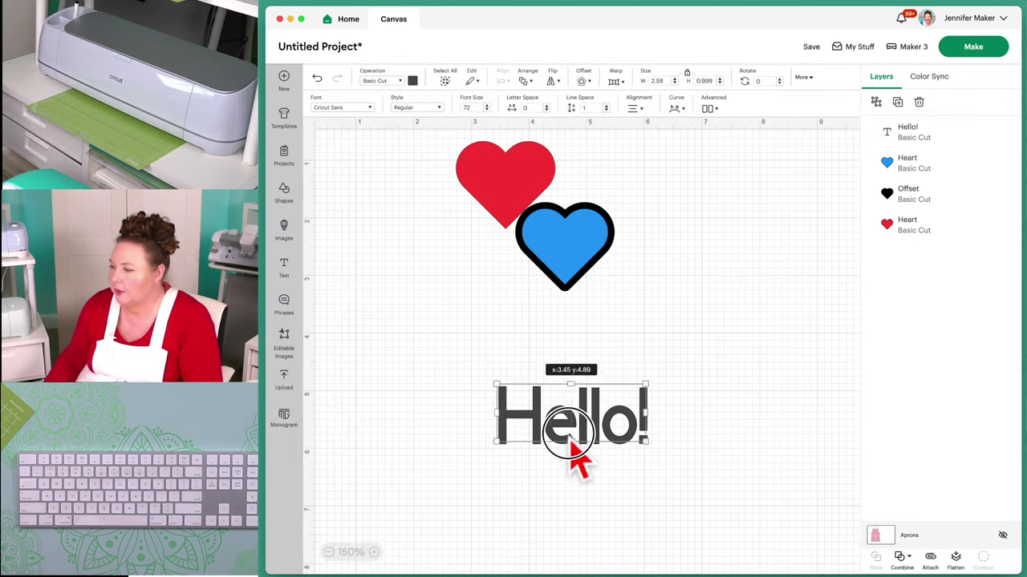
{"action": "left_click_drag", "start_coordinate": [575, 451], "coordinate": [541, 405]}
{"action": "left_click", "coordinate": [373, 552]}
{"action": "scroll", "coordinate": [486, 486], "scroll_direction": "up", "scroll_amount": 2}
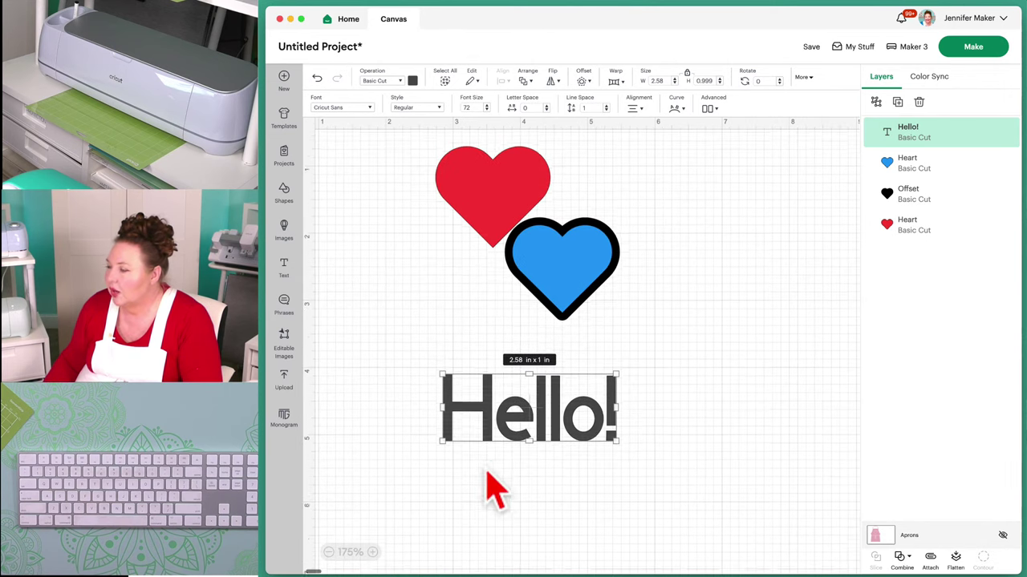
Select the red heart, the "Hello!" text and the blue heart in turn to examine their size values
{"action": "left_click", "coordinate": [486, 207]}
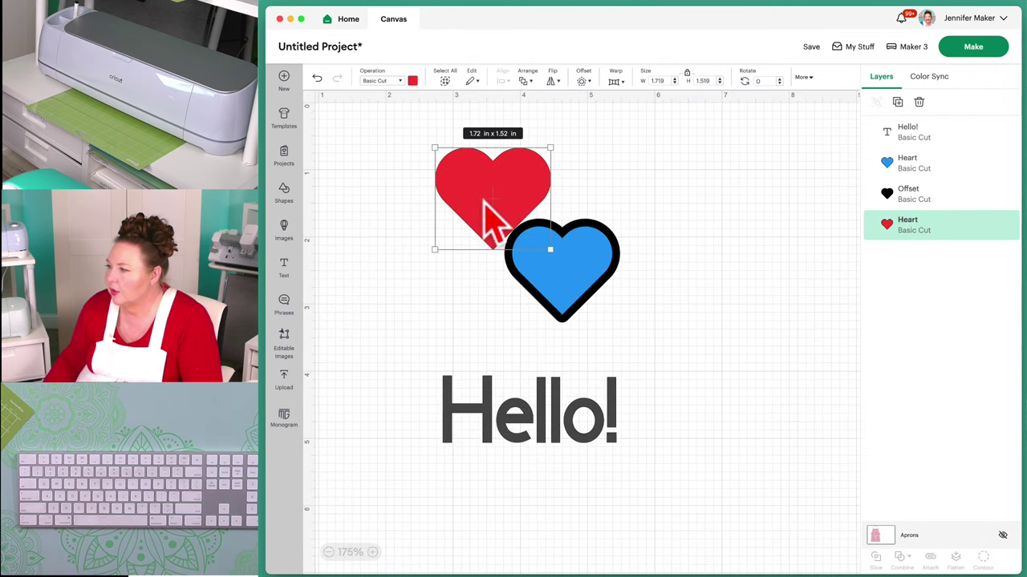
{"action": "left_click", "coordinate": [663, 178]}
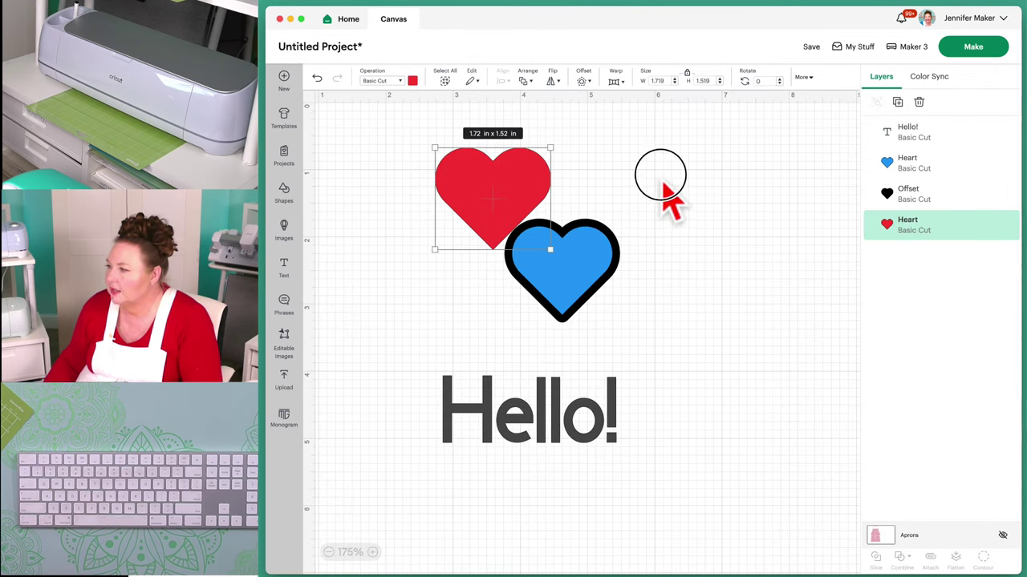
{"action": "left_click", "coordinate": [461, 184]}
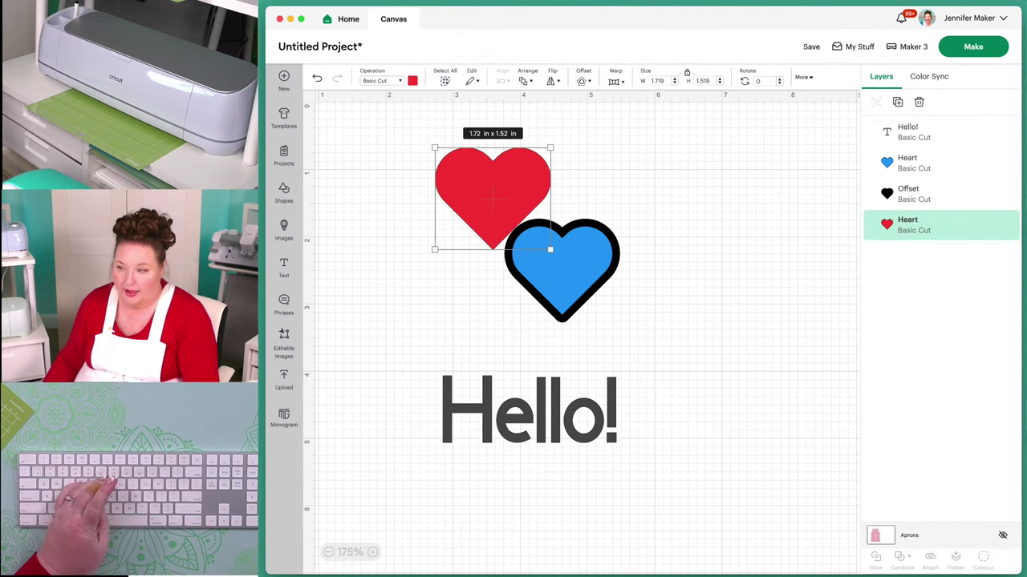
{"action": "left_click", "coordinate": [373, 552]}
{"action": "left_click", "coordinate": [373, 551]}
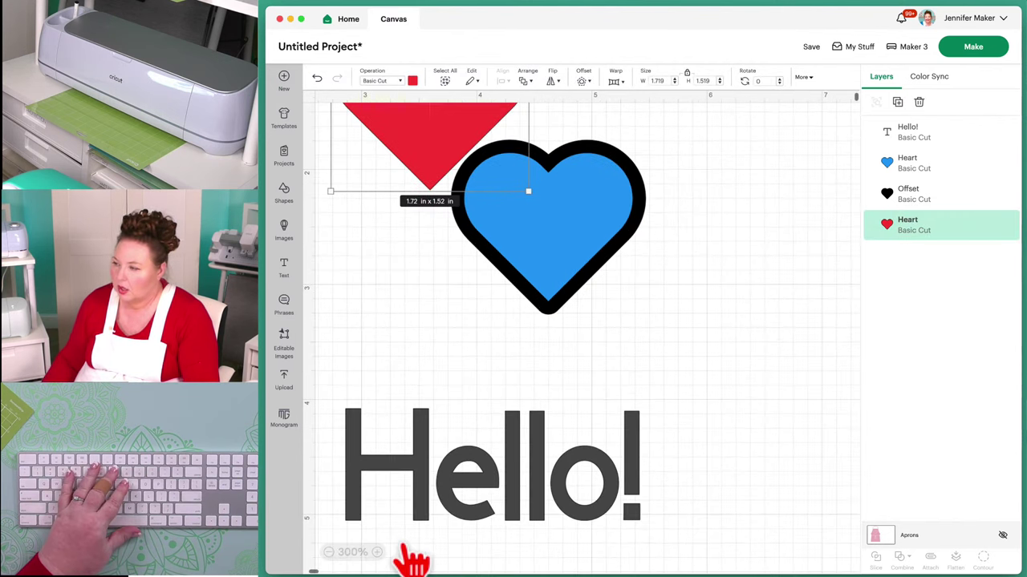
{"action": "right_click", "coordinate": [435, 493]}
{"action": "key", "text": "Escape"}
{"action": "scroll", "coordinate": [373, 373], "scroll_direction": "up", "scroll_amount": 5}
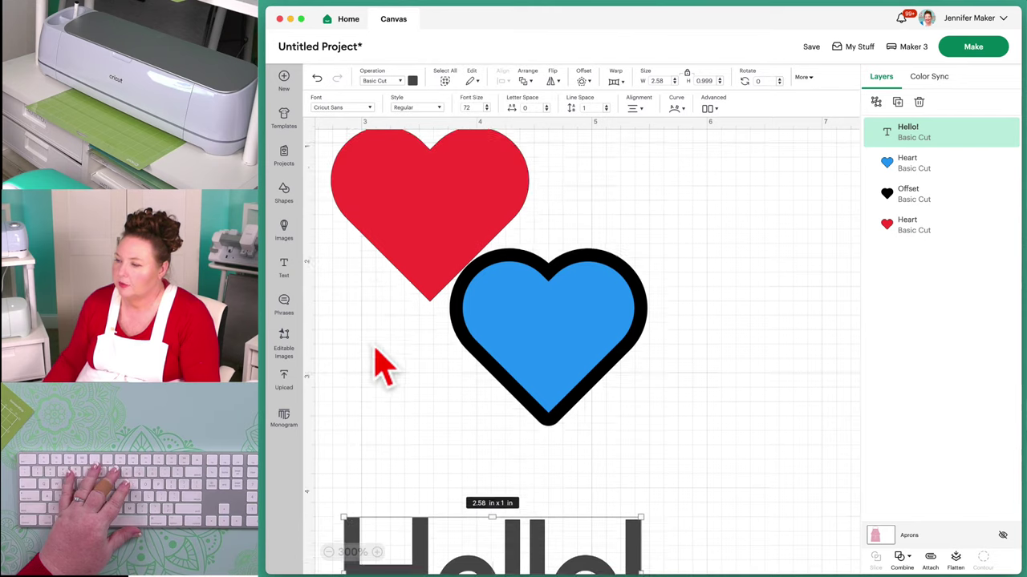
{"action": "left_click", "coordinate": [501, 234]}
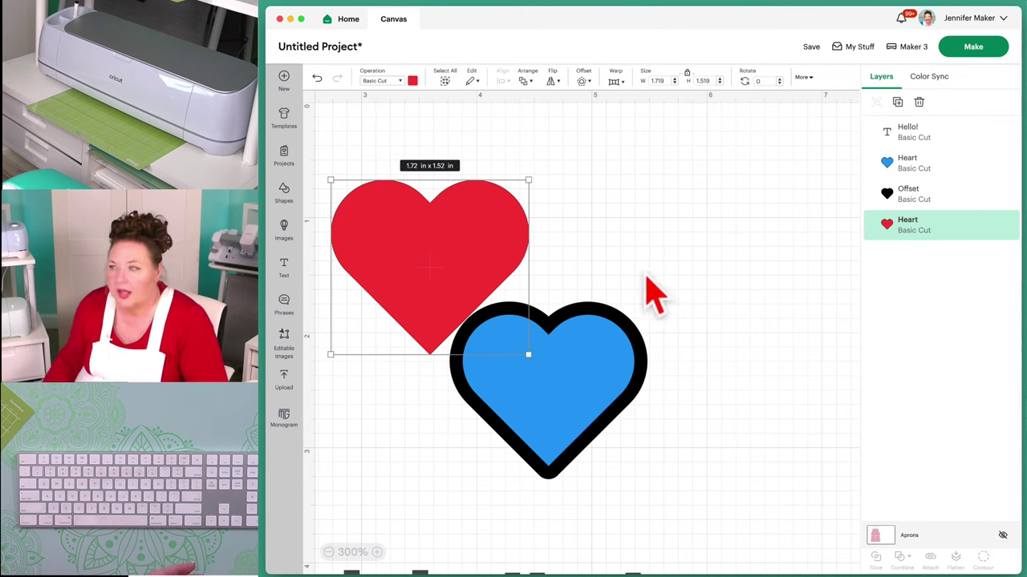
{"action": "left_click", "coordinate": [594, 363]}
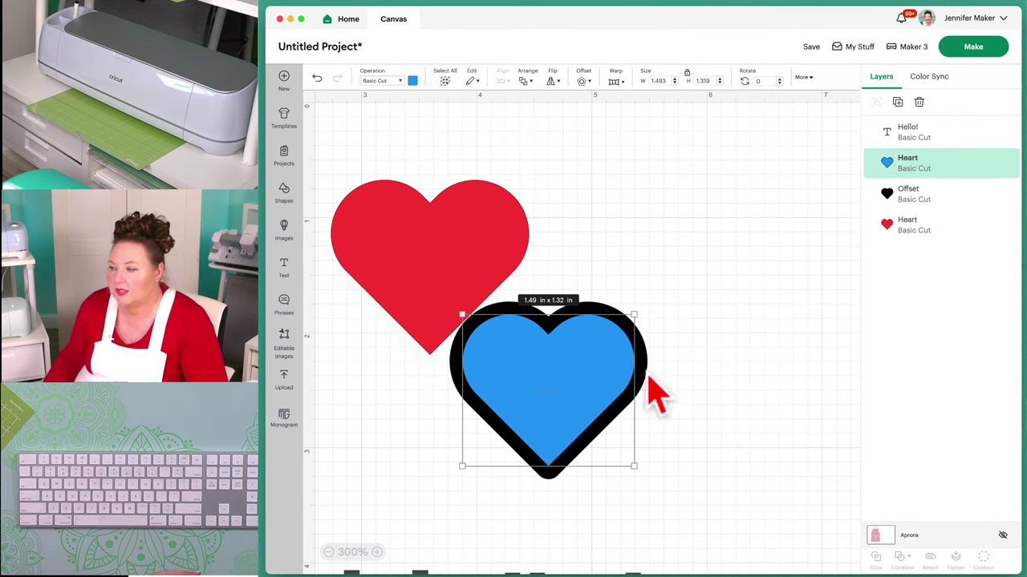
Enlarge the red heart to about 1.94 × 1.71 in and set its width to exactly 2 in
{"action": "left_click", "coordinate": [487, 263]}
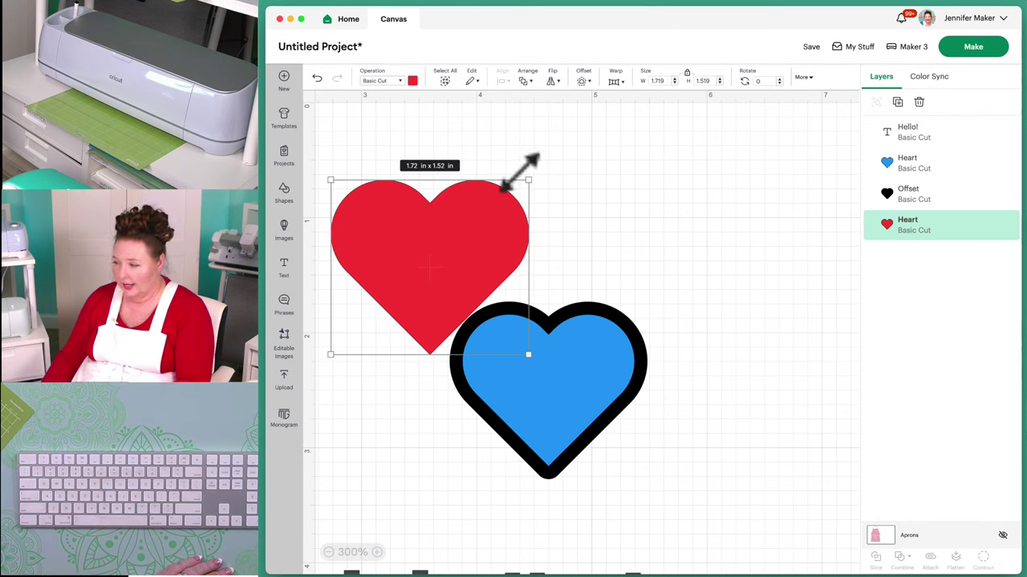
{"action": "left_click_drag", "start_coordinate": [528, 179], "coordinate": [553, 158]}
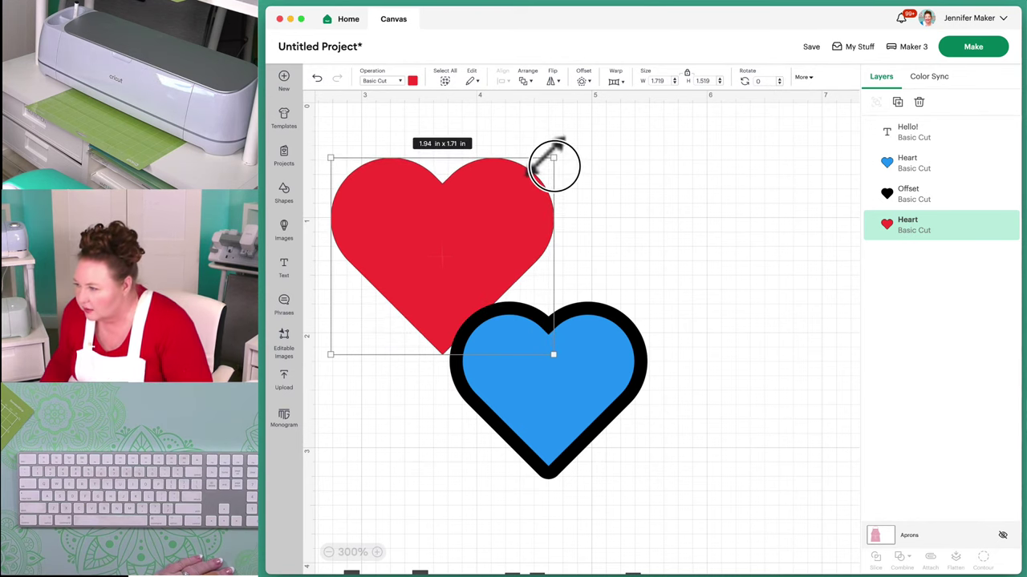
{"action": "left_click", "coordinate": [654, 81]}
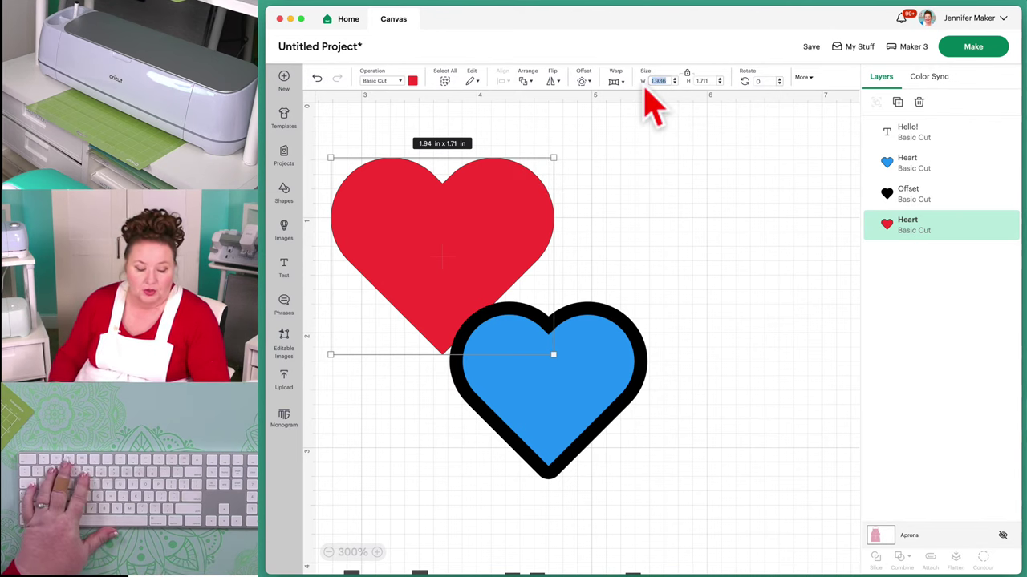
{"action": "type", "text": "2"}
{"action": "key", "text": "Return"}
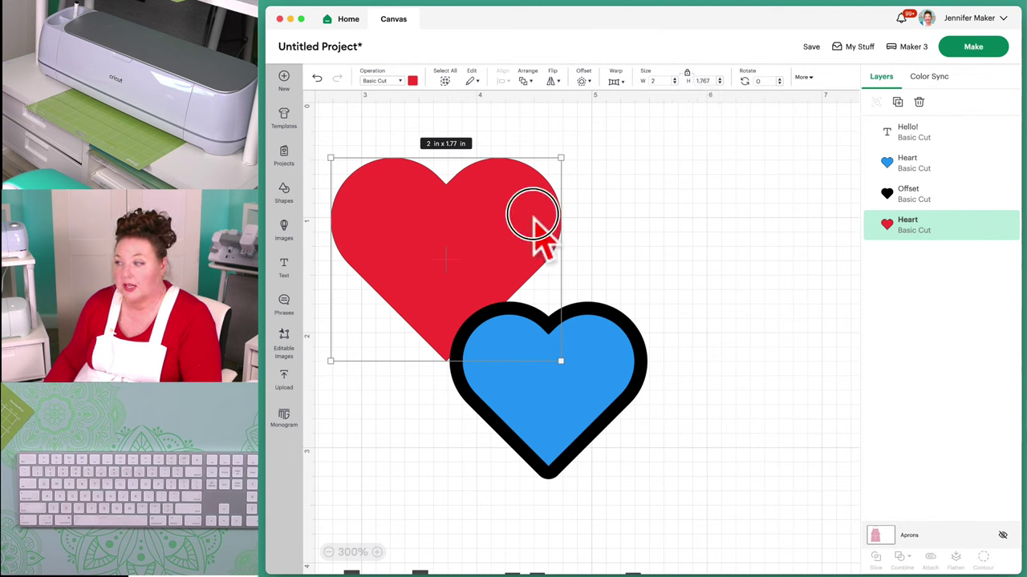
Move the red heart and the blue heart with its offset apart, and enlarge the red heart to about 2.21 × 1.95 in
{"action": "left_click_drag", "start_coordinate": [521, 222], "coordinate": [565, 207]}
{"action": "left_click_drag", "start_coordinate": [664, 440], "coordinate": [737, 435]}
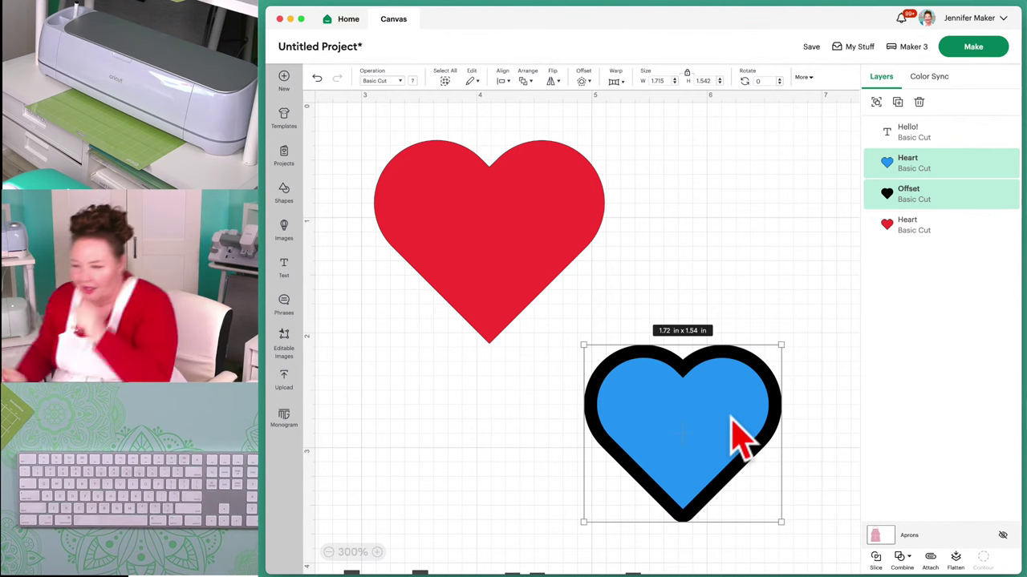
{"action": "left_click", "coordinate": [536, 304]}
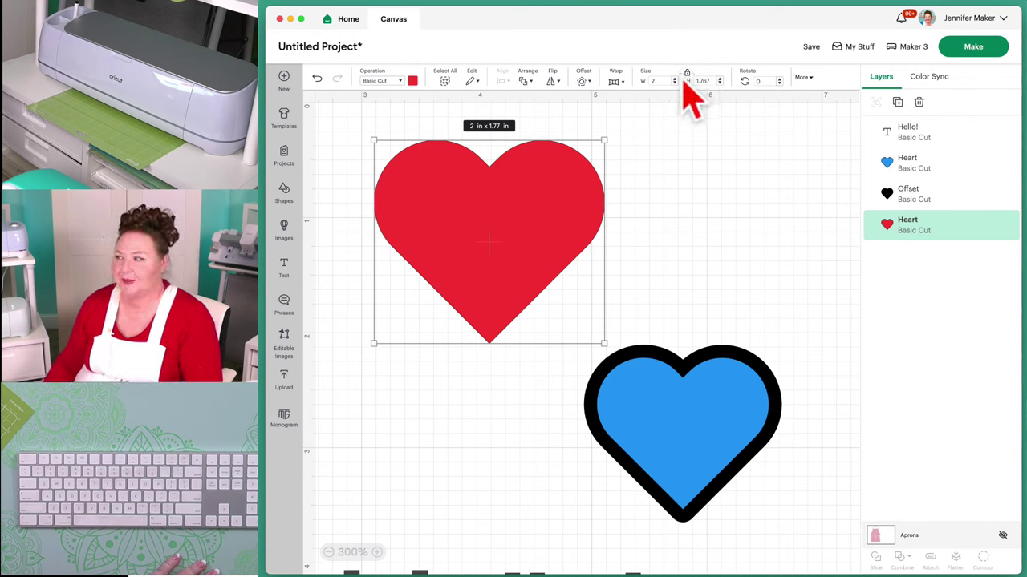
{"action": "left_click_drag", "start_coordinate": [603, 344], "coordinate": [627, 365]}
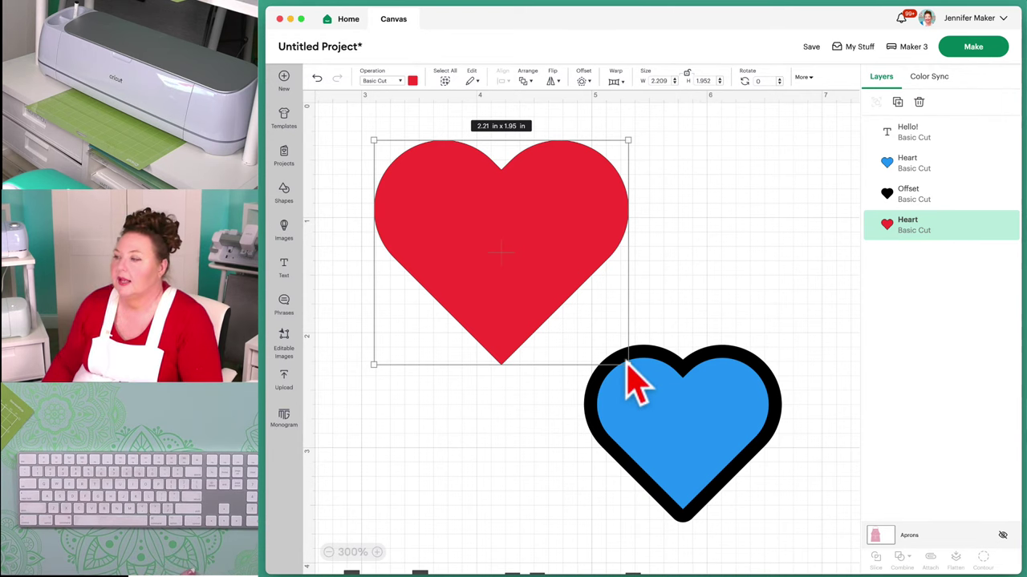
Try stretching the red heart with its proportions unlocked to about 2.43 × 2.4 in, and undo the last stretch
{"action": "left_click_drag", "start_coordinate": [627, 364], "coordinate": [573, 510]}
{"action": "left_click_drag", "start_coordinate": [462, 436], "coordinate": [647, 388]}
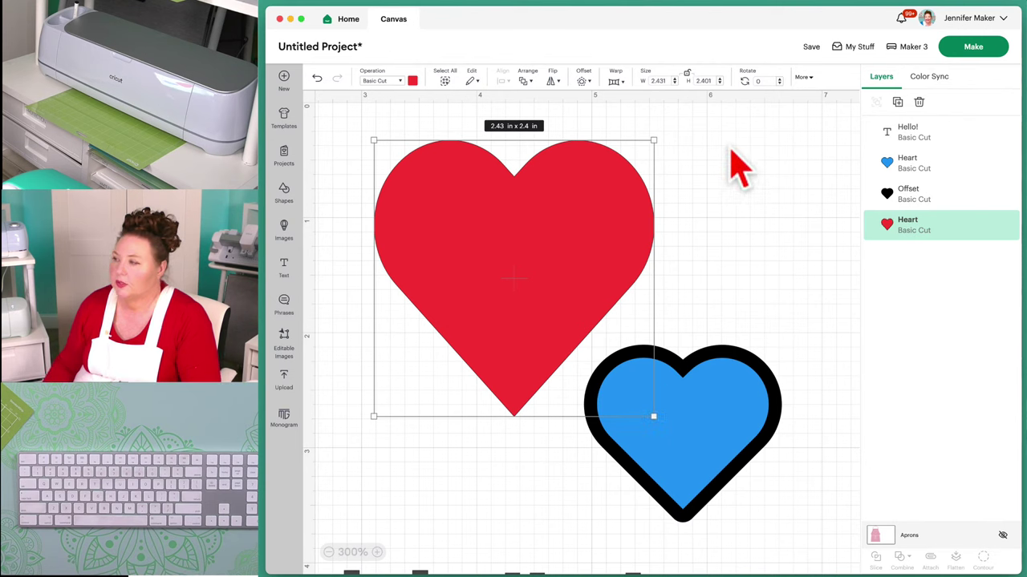
{"action": "left_click", "coordinate": [317, 78]}
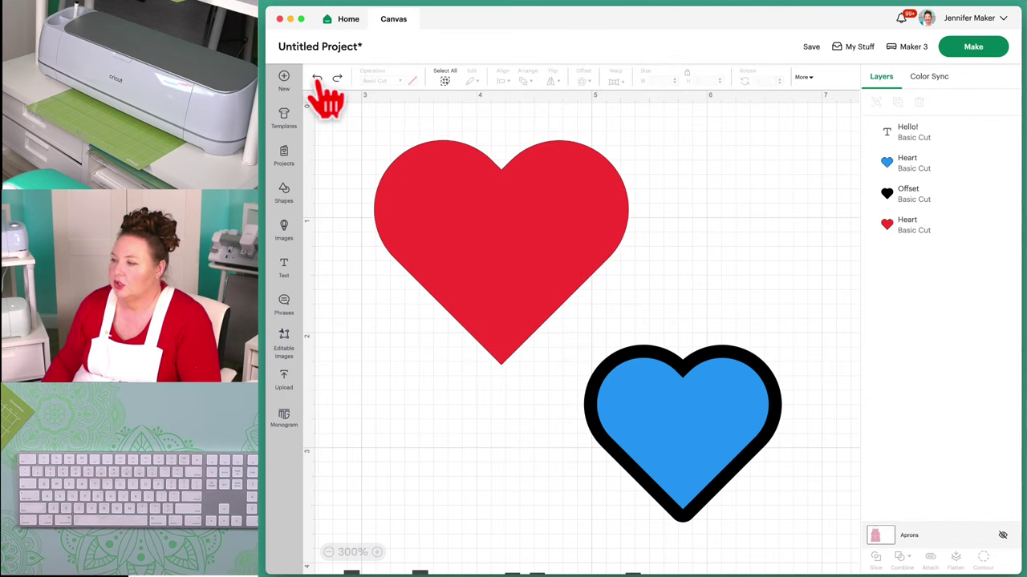
Try rotating the red heart slightly counterclockwise to about 352.59°, undo the rotation and reselect the heart
{"action": "left_click", "coordinate": [531, 207]}
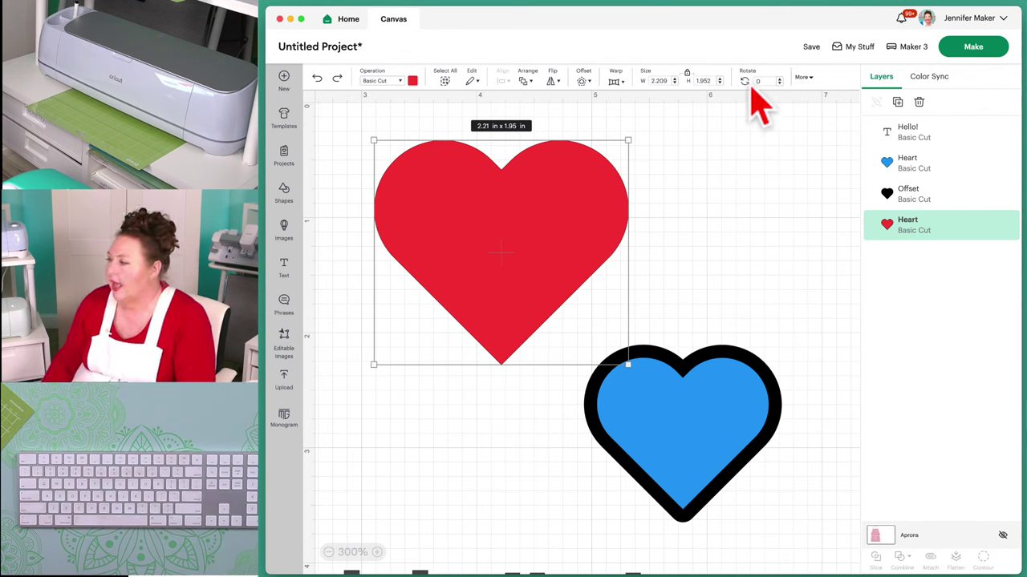
{"action": "left_click_drag", "start_coordinate": [640, 144], "coordinate": [612, 122]}
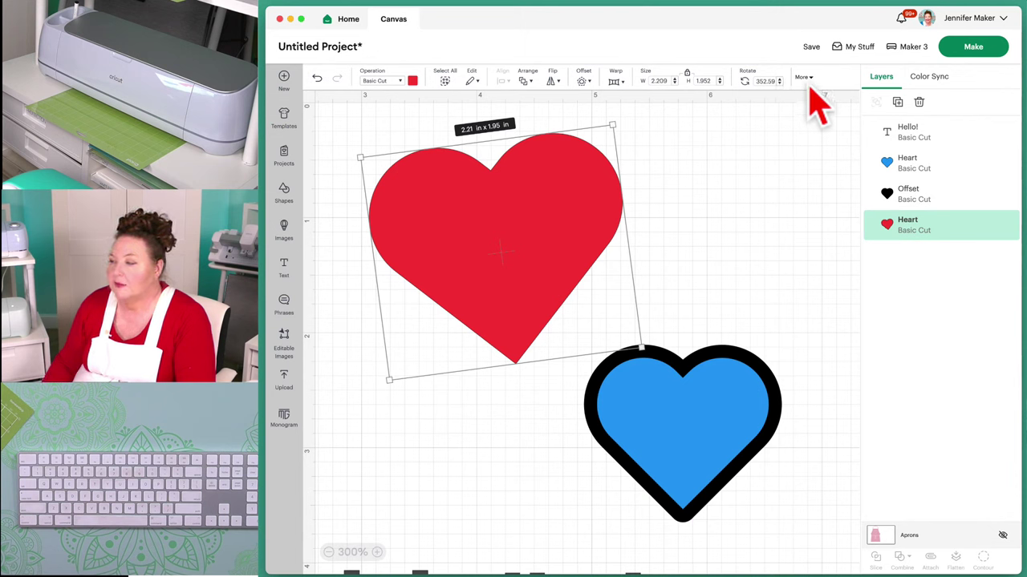
{"action": "left_click", "coordinate": [316, 78]}
{"action": "left_click", "coordinate": [591, 217]}
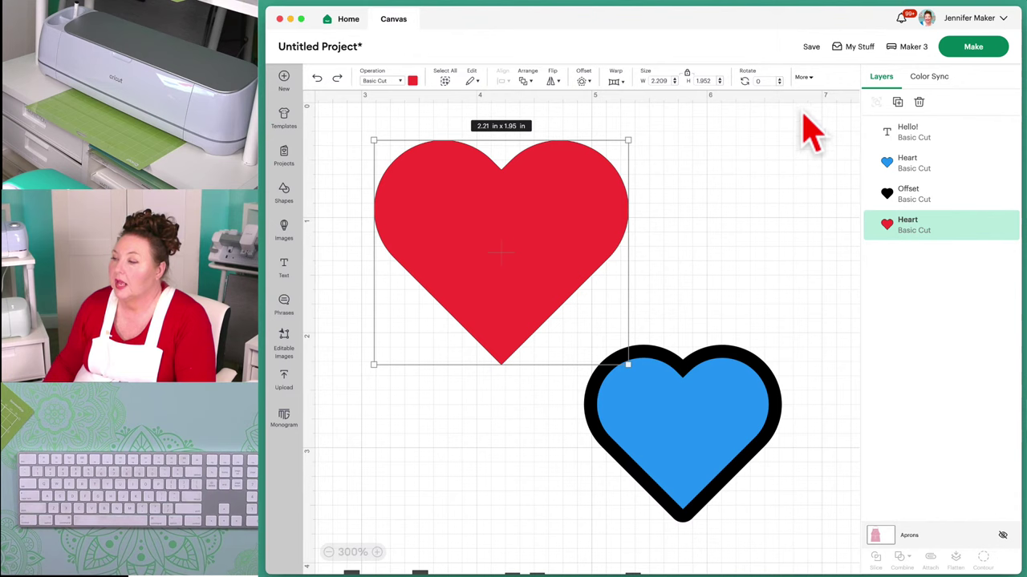
Show the red heart's X and Y position settings and move the heart slightly up and to the right
{"action": "left_click", "coordinate": [804, 80]}
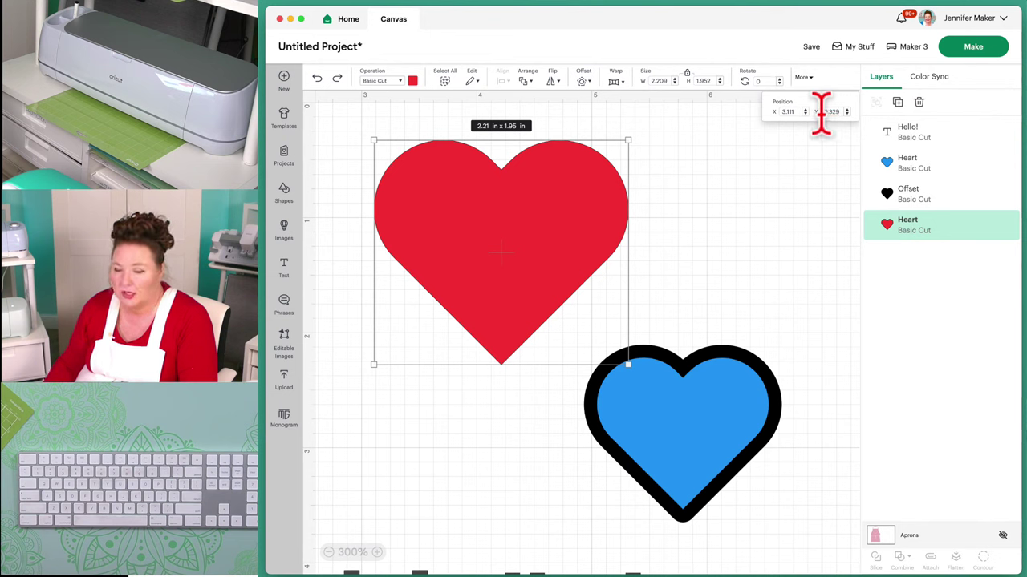
{"action": "mouse_move", "coordinate": [520, 226]}
{"action": "left_mouse_down"}
{"action": "mouse_move", "coordinate": [531, 225]}
{"action": "mouse_move", "coordinate": [527, 214]}
{"action": "left_mouse_up"}
Nudge the red heart right and left in small increments, leaving it slightly farther left on the canvas
{"action": "key", "text": "Right"}
{"action": "key", "text": "Right"}
{"action": "key", "text": "Right"}
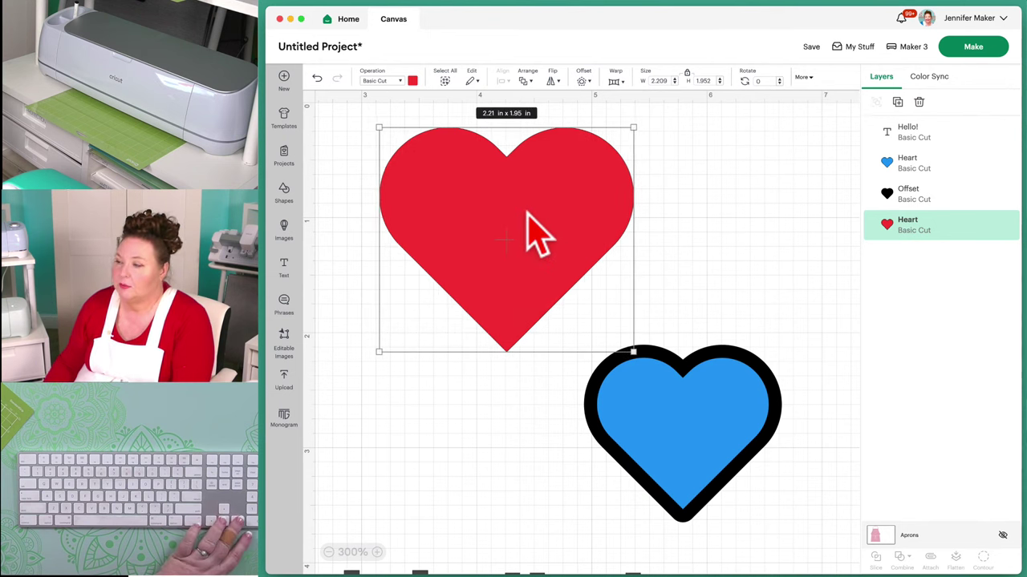
{"action": "key", "text": "Right"}
{"action": "key", "text": "Right"}
{"action": "key", "text": "Left"}
{"action": "key", "text": "Left"}
{"action": "key", "text": "Left"}
{"action": "key", "text": "Left"}
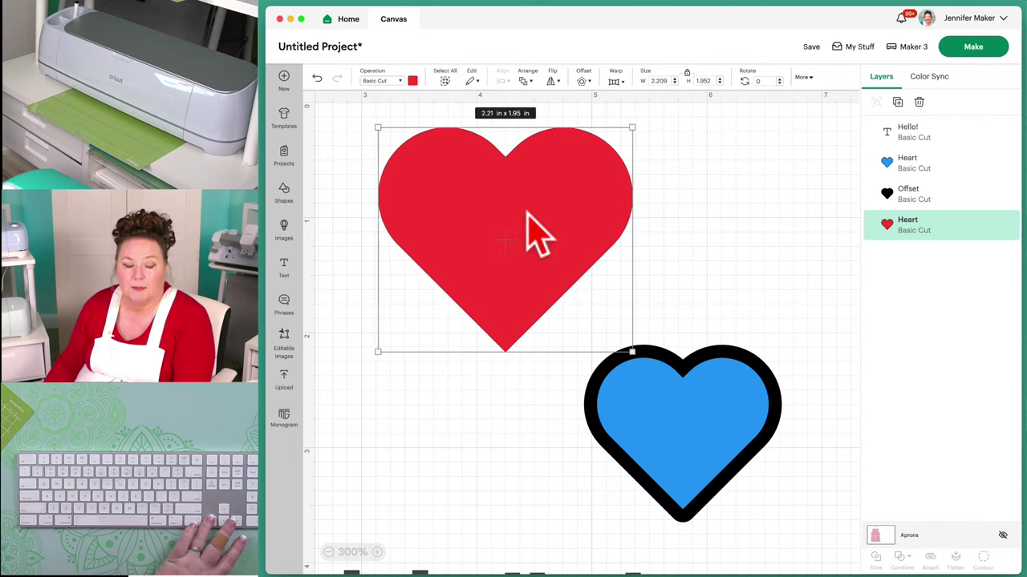
{"action": "key", "text": "Left"}
{"action": "key", "text": "Left"}
{"action": "key", "text": "Left"}
{"action": "key", "text": "Left"}
{"action": "key", "text": "Left"}
{"action": "key", "text": "Left"}
{"action": "key", "text": "Left"}
{"action": "key", "text": "Left"}
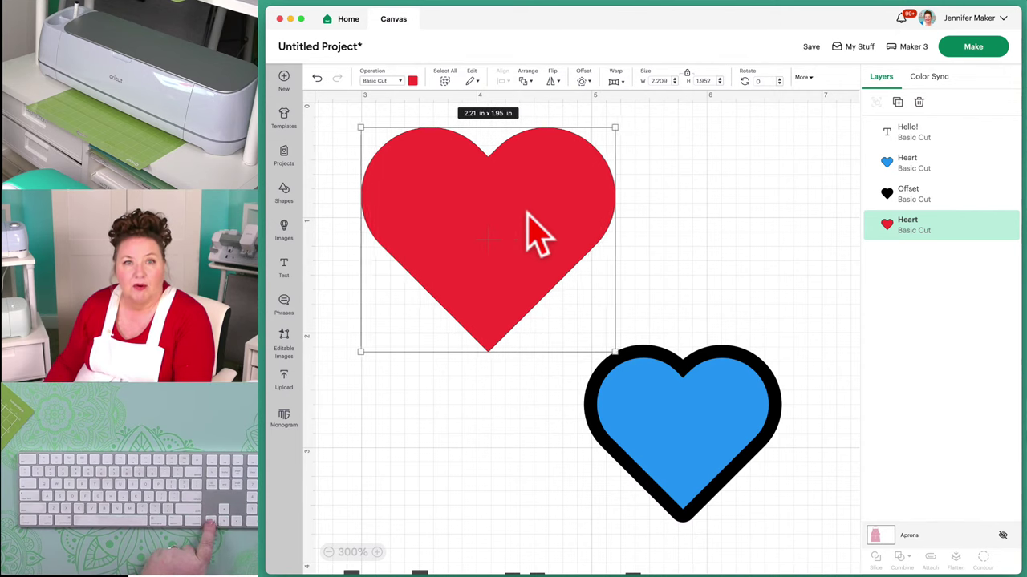
{"action": "key", "text": "Left"}
{"action": "key", "text": "Left"}
{"action": "key", "text": "Right"}
{"action": "key", "text": "Right"}
{"action": "key", "text": "Right"}
{"action": "key", "text": "Right"}
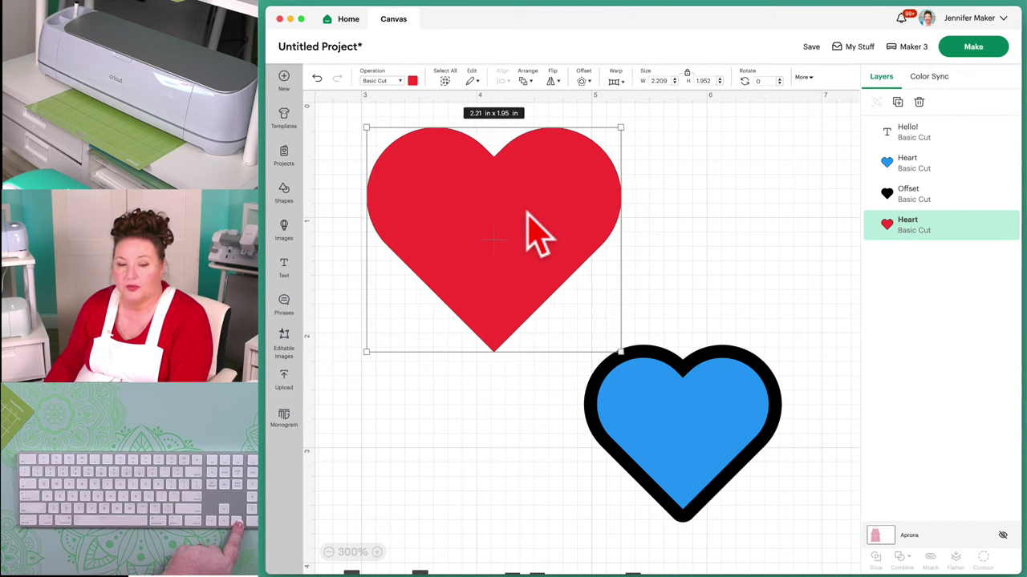
Nudge the red heart slightly to the left so its centre lines up near the 4-inch grid mark
{"action": "key", "text": "Right"}
{"action": "key", "text": "Right"}
{"action": "key", "text": "Left"}
{"action": "key", "text": "Left"}
{"action": "key", "text": "Left"}
{"action": "key", "text": "Left"}
{"action": "key", "text": "Left"}
{"action": "key", "text": "Left"}
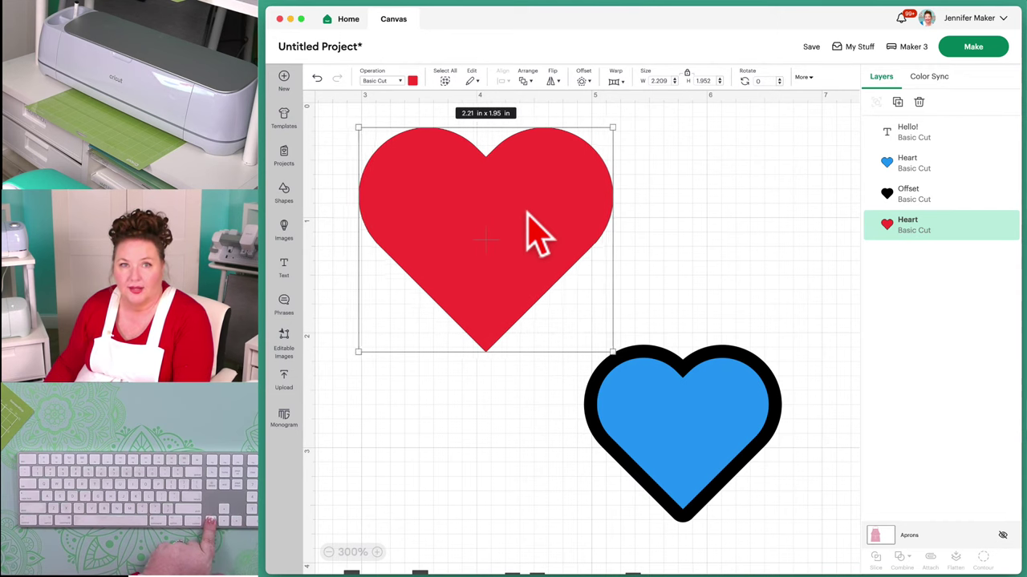
{"action": "key", "text": "Left"}
{"action": "key", "text": "Left"}
{"action": "key", "text": "Left"}
{"action": "key", "text": "Left"}
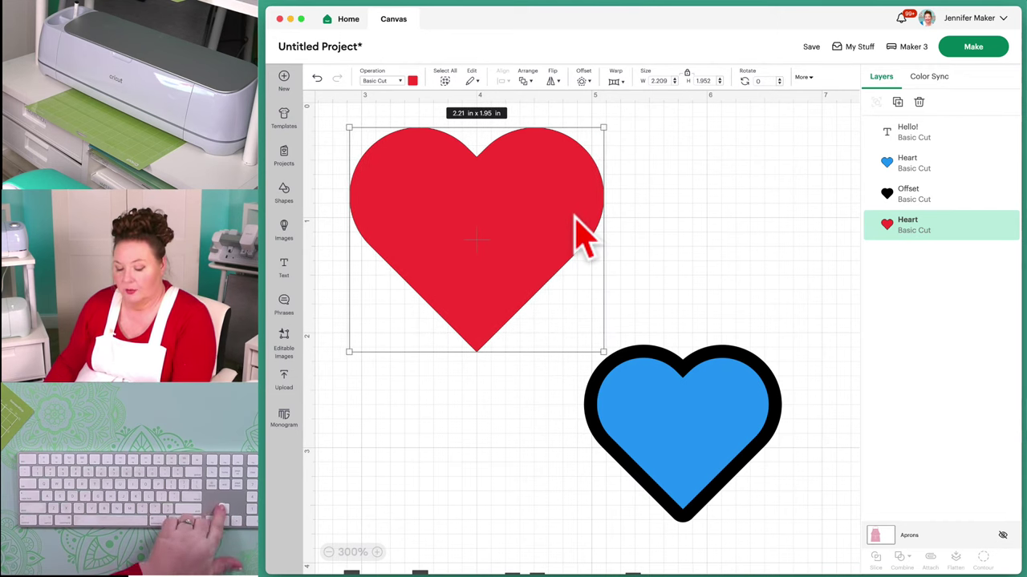
Nudge the red heart slightly downward on the canvas with small vertical moves
{"action": "key", "text": "Up"}
{"action": "key", "text": "Up"}
{"action": "key", "text": "Up"}
{"action": "key", "text": "Down"}
{"action": "key", "text": "Down"}
{"action": "key", "text": "Down"}
{"action": "key", "text": "Down"}
{"action": "key", "text": "Down"}
{"action": "key", "text": "Down"}
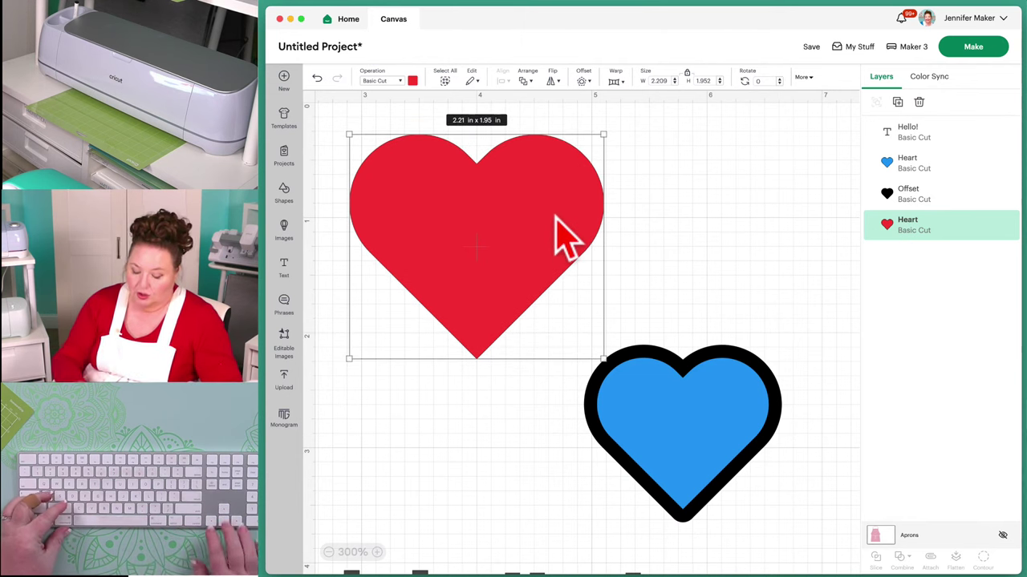
Try moving the red heart sideways and vertically in larger increments, returning it to its starting position
{"action": "key", "text": "shift+Left"}
{"action": "key", "text": "shift+Left"}
{"action": "key", "text": "shift+Right"}
{"action": "key", "text": "shift+Right"}
{"action": "key", "text": "shift+Right"}
{"action": "key", "text": "shift+Right"}
{"action": "key", "text": "shift+Left"}
{"action": "key", "text": "shift+Left"}
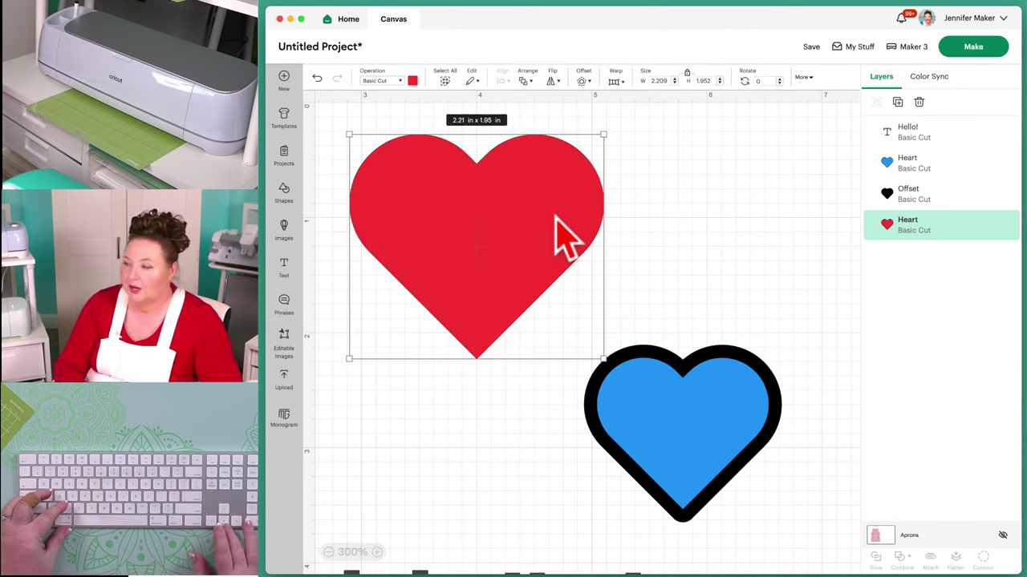
{"action": "key", "text": "shift+Down"}
{"action": "key", "text": "shift+Down"}
{"action": "key", "text": "shift+Up"}
{"action": "key", "text": "shift+Up"}
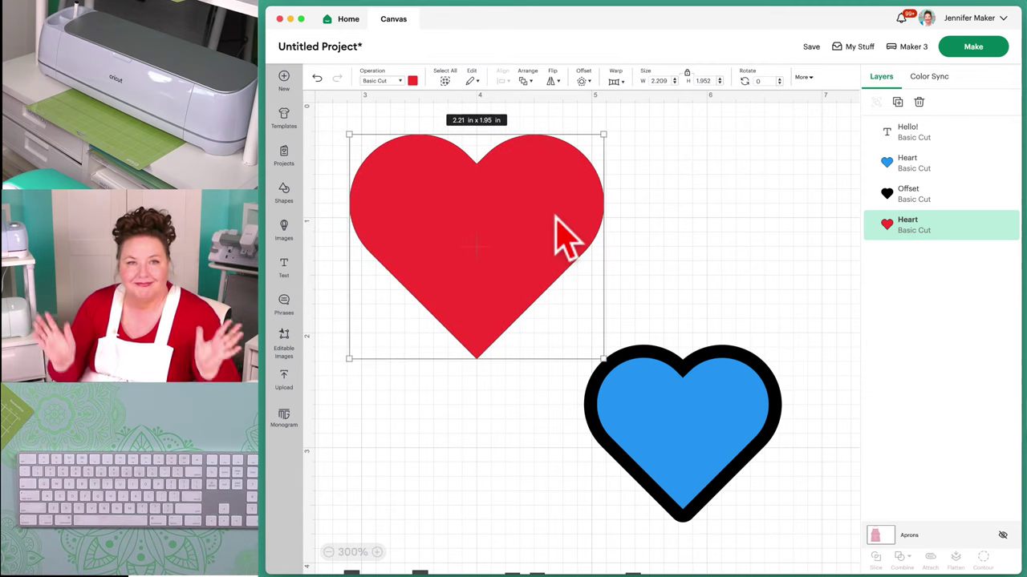
Use Color Sync to change the Hello! text, the blue heart and the offset to red #F53636
{"action": "left_click", "coordinate": [656, 231]}
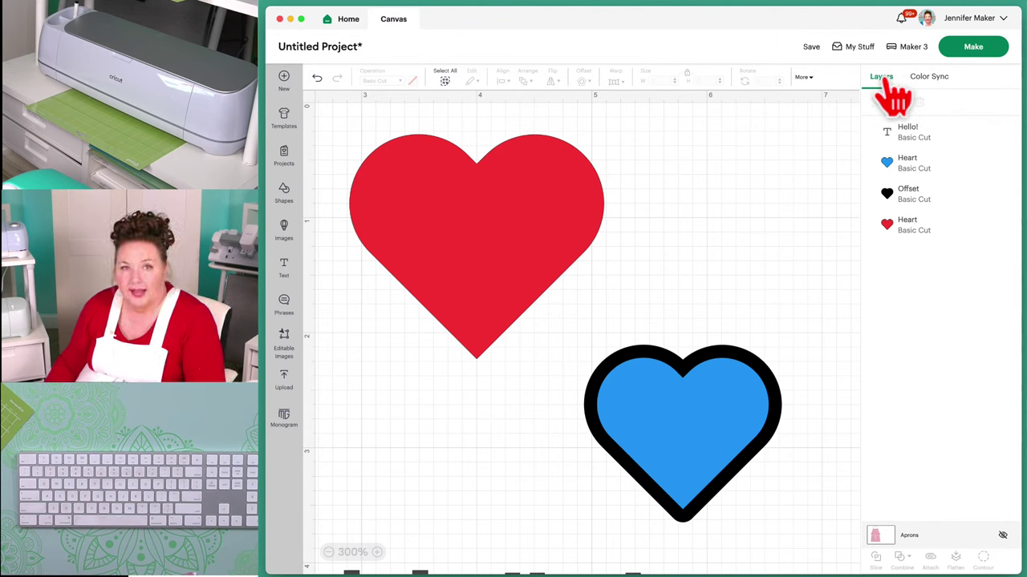
{"action": "left_click", "coordinate": [930, 78]}
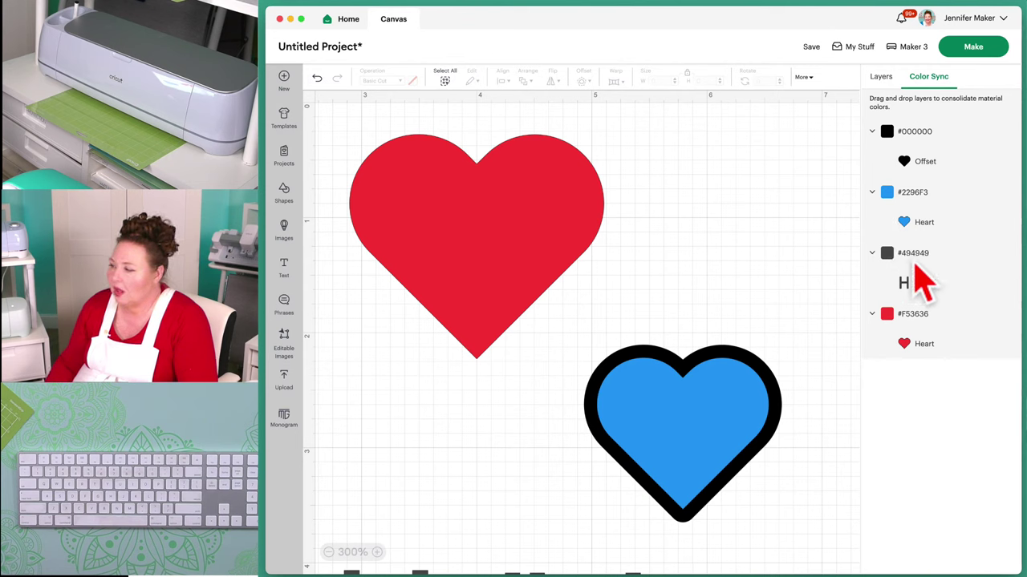
{"action": "mouse_move", "coordinate": [915, 262]}
{"action": "left_mouse_down"}
{"action": "mouse_move", "coordinate": [922, 282]}
{"action": "mouse_move", "coordinate": [912, 259]}
{"action": "left_mouse_up"}
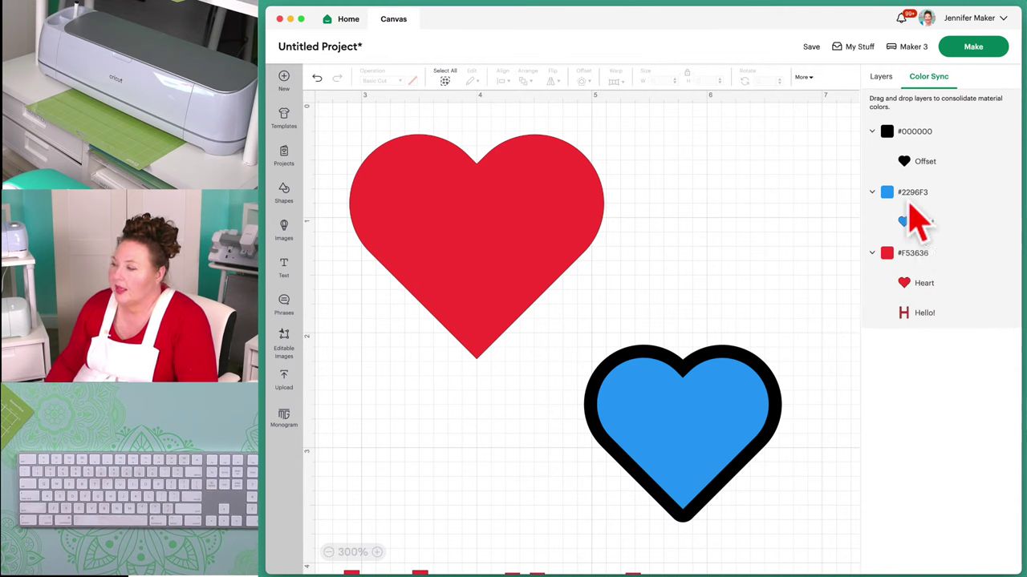
{"action": "mouse_move", "coordinate": [912, 210]}
{"action": "left_mouse_down"}
{"action": "mouse_move", "coordinate": [912, 230]}
{"action": "mouse_move", "coordinate": [909, 209]}
{"action": "left_mouse_up"}
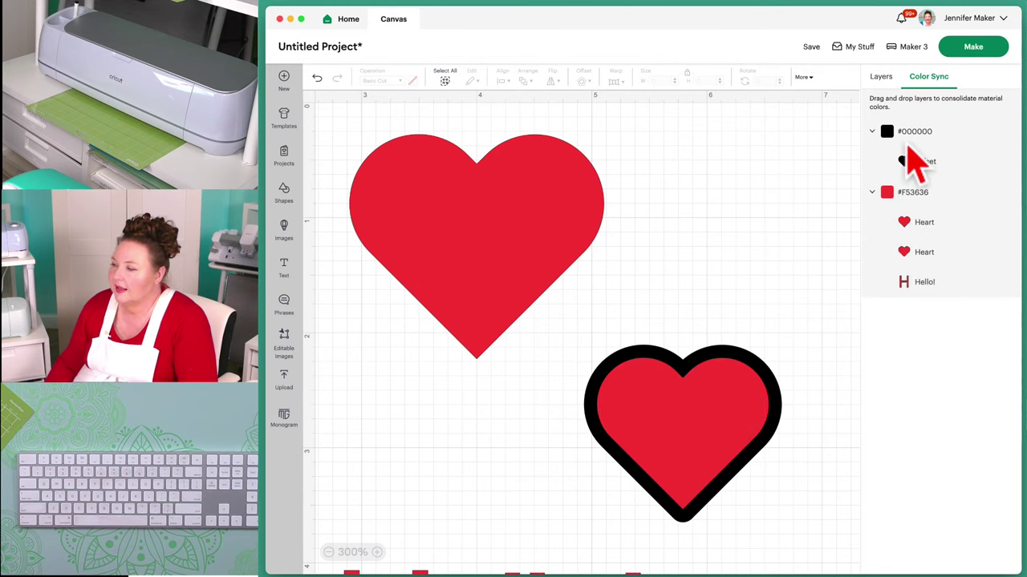
{"action": "left_click_drag", "start_coordinate": [922, 148], "coordinate": [920, 170]}
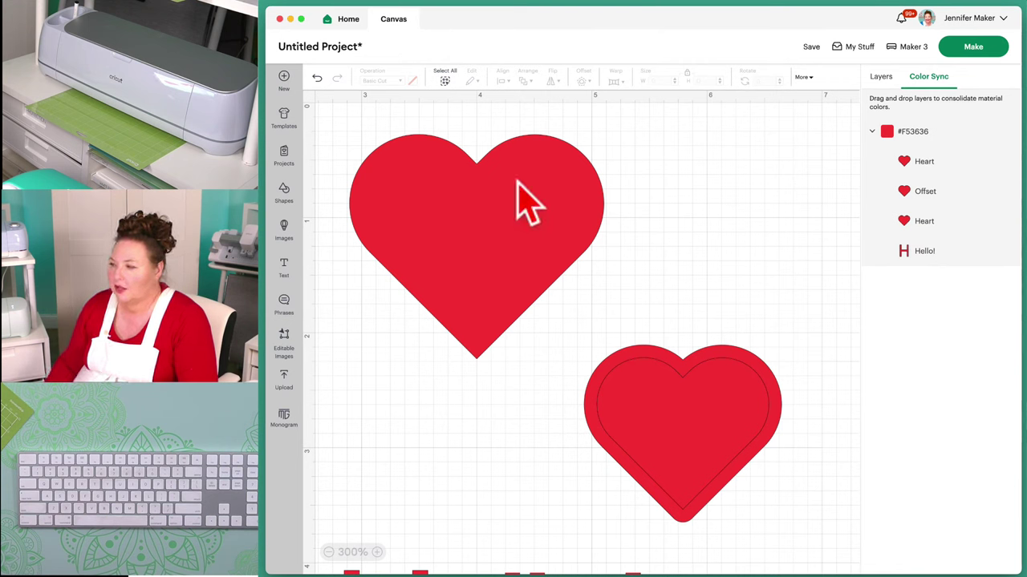
Undo the three color consolidations on the offset, the small heart and the Hello! text
{"action": "left_click", "coordinate": [318, 78]}
{"action": "left_click", "coordinate": [317, 78]}
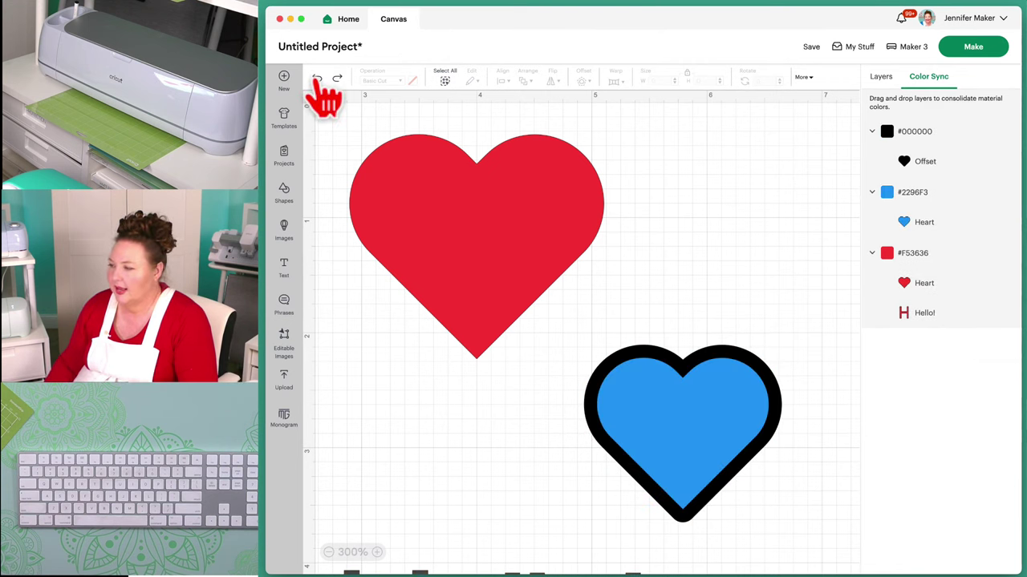
{"action": "left_click", "coordinate": [318, 79]}
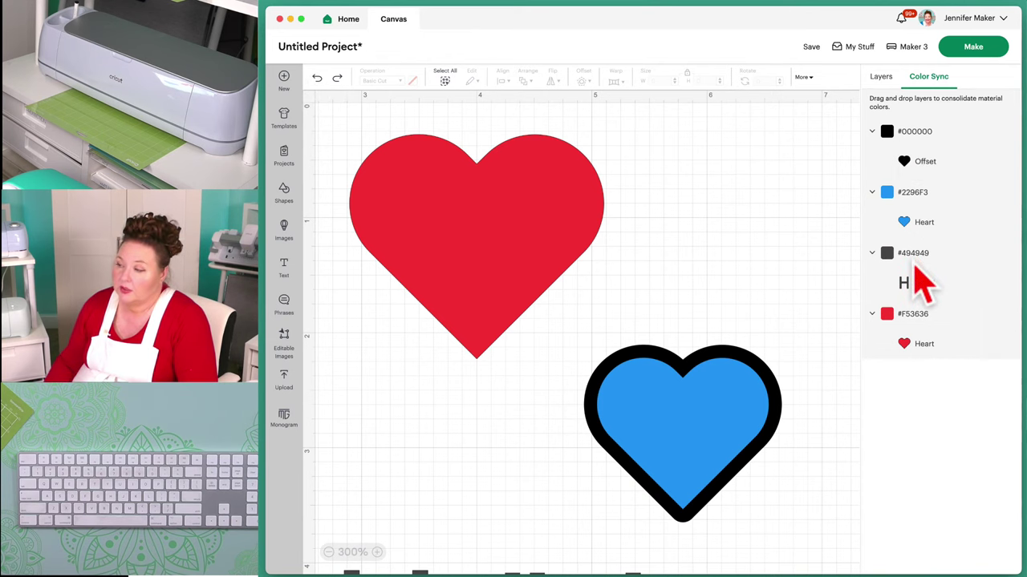
Sync the gray #494949 Hello! text to black #000000 and return to the layer list
{"action": "scroll", "coordinate": [530, 495], "scroll_direction": "down", "scroll_amount": 5}
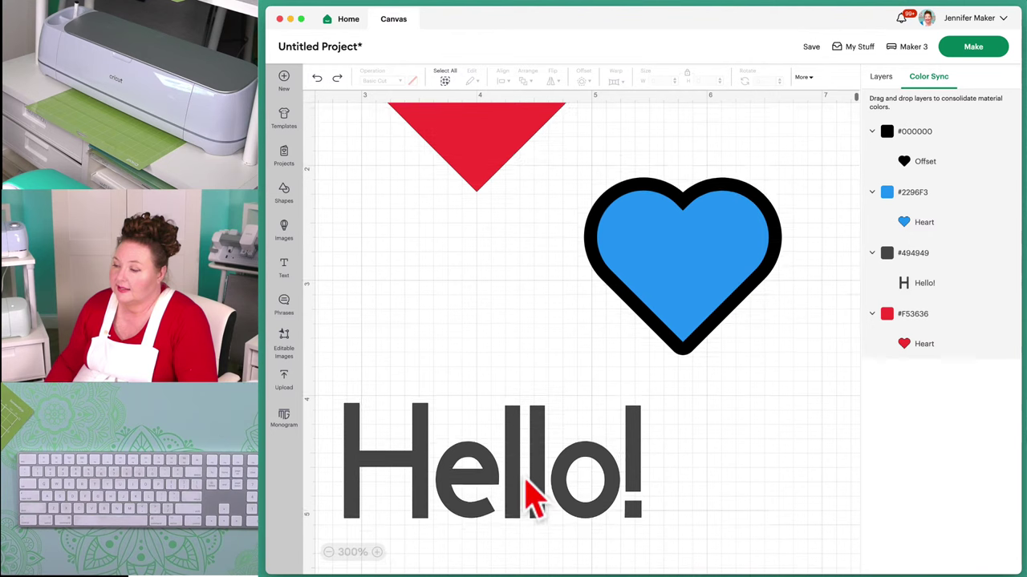
{"action": "left_click", "coordinate": [536, 499]}
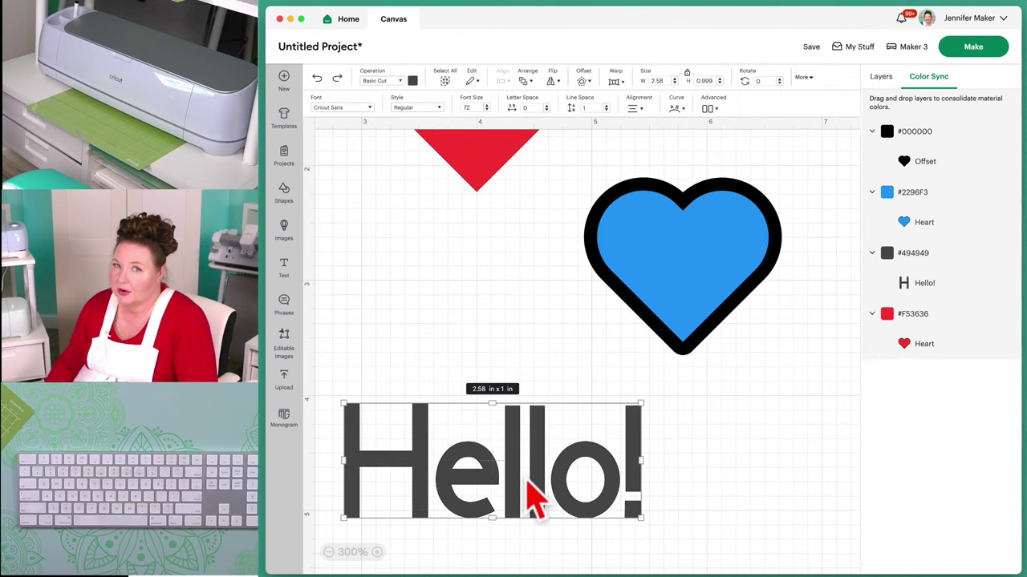
{"action": "scroll", "coordinate": [534, 498], "scroll_direction": "up", "scroll_amount": 5}
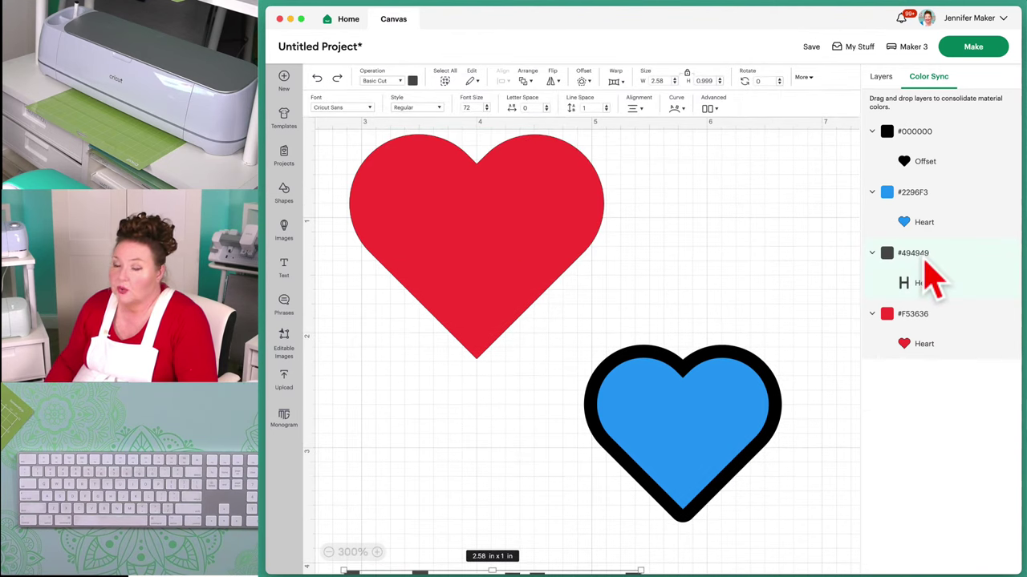
{"action": "scroll", "coordinate": [673, 434], "scroll_direction": "down", "scroll_amount": 5}
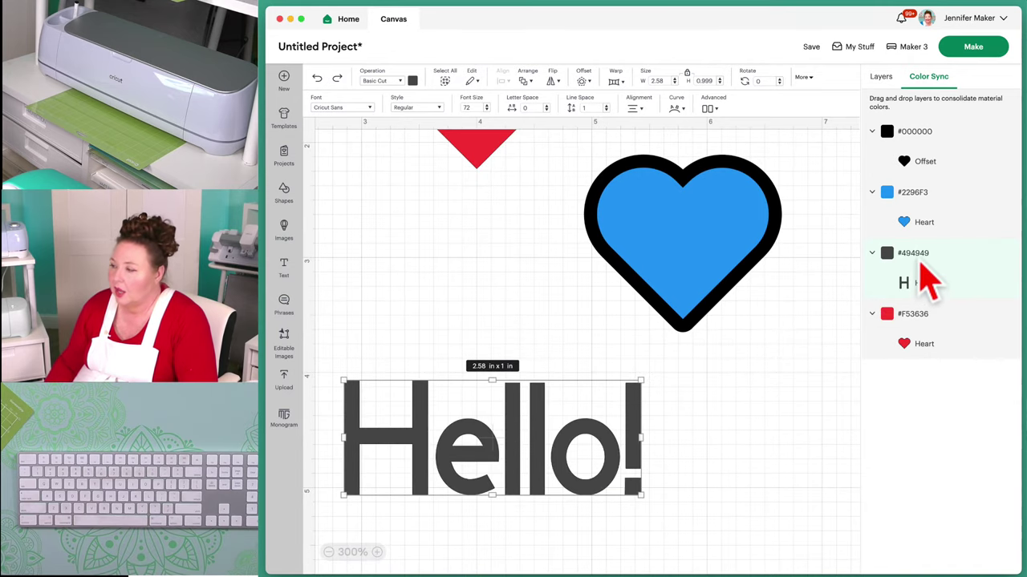
{"action": "left_click_drag", "start_coordinate": [919, 256], "coordinate": [919, 130]}
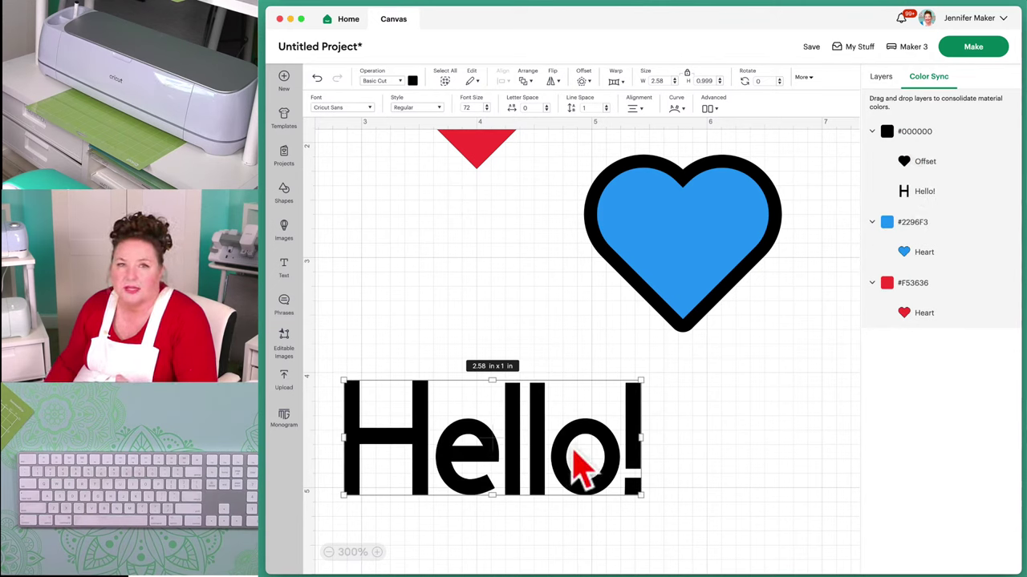
{"action": "left_click", "coordinate": [884, 76]}
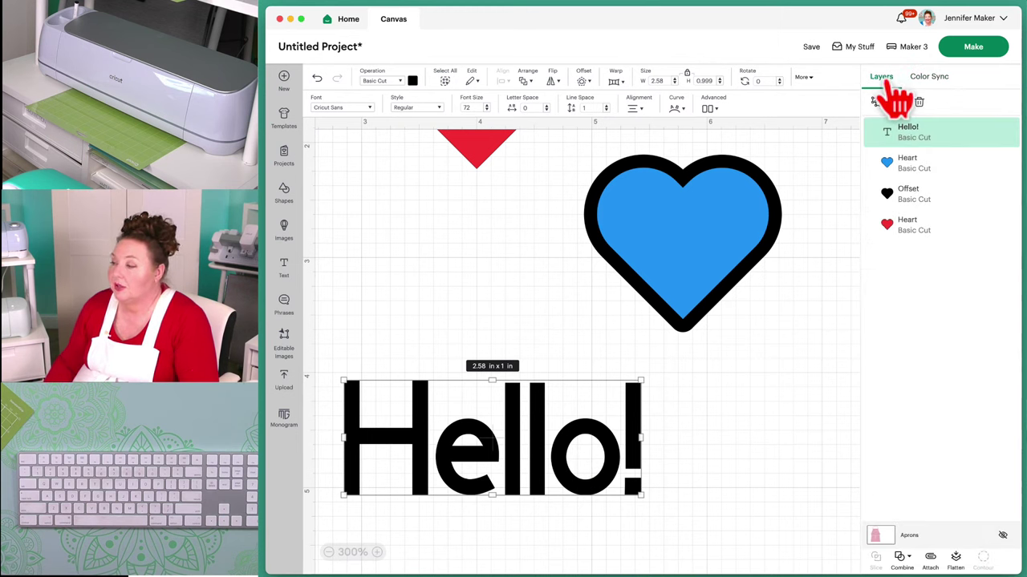
Move the Hello! text and the blue heart with its black offset upward on the canvas, leaving nothing selected
{"action": "scroll", "coordinate": [698, 401], "scroll_direction": "up", "scroll_amount": 3}
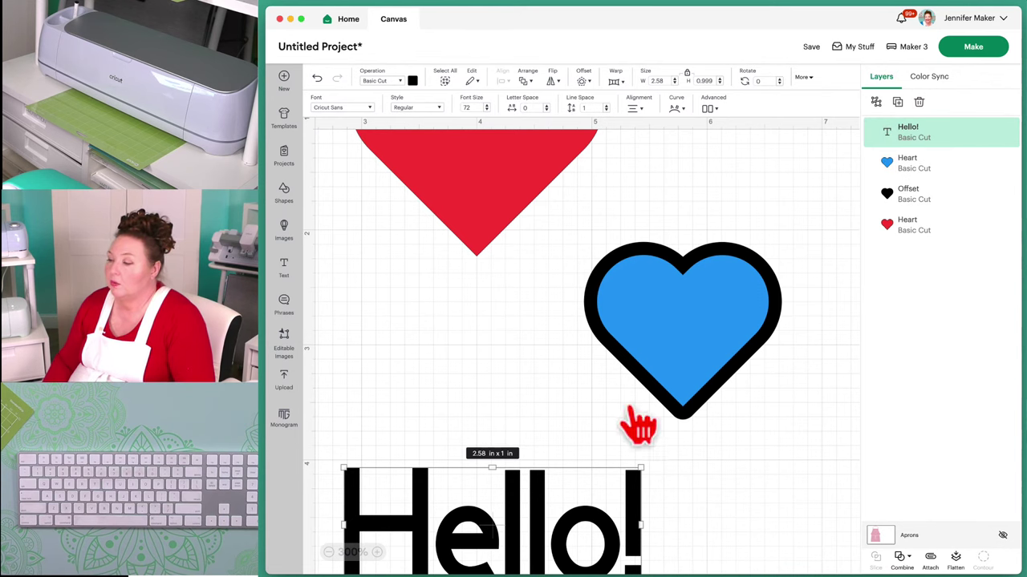
{"action": "left_click_drag", "start_coordinate": [542, 508], "coordinate": [543, 443]}
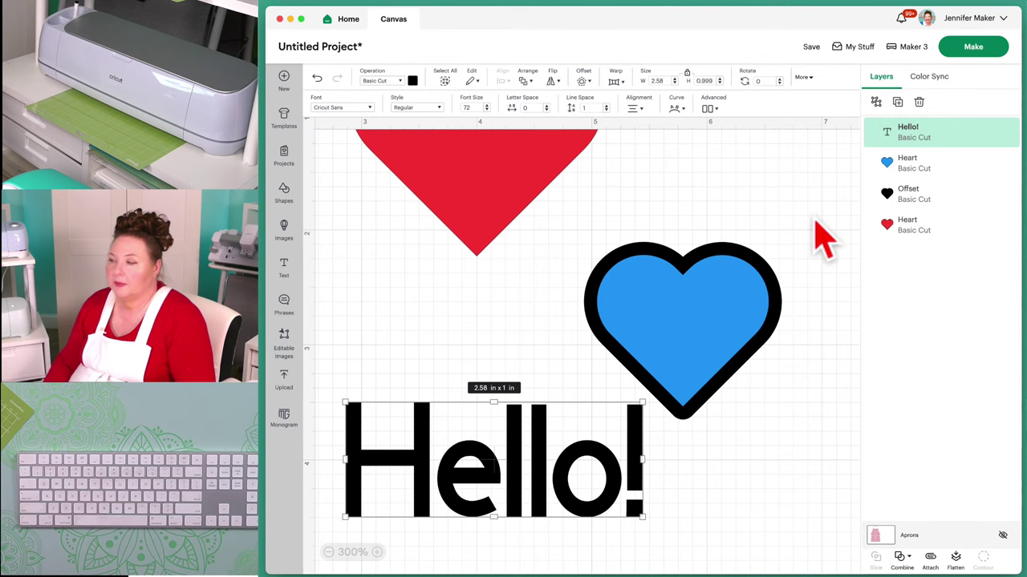
{"action": "scroll", "coordinate": [826, 220], "scroll_direction": "up", "scroll_amount": 3}
{"action": "left_click", "coordinate": [666, 344]}
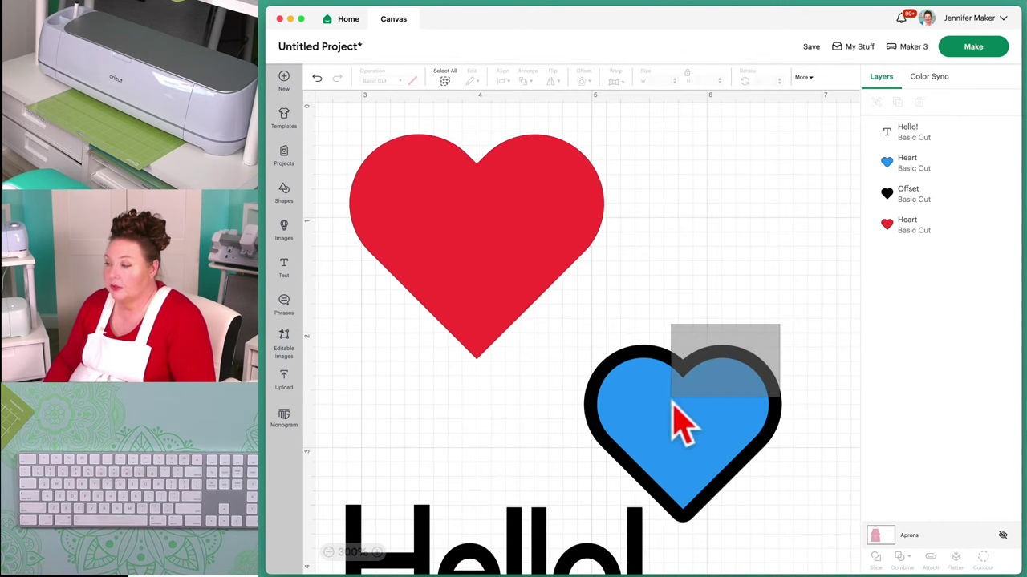
{"action": "left_click_drag", "start_coordinate": [679, 419], "coordinate": [660, 337]}
{"action": "left_click", "coordinate": [735, 231]}
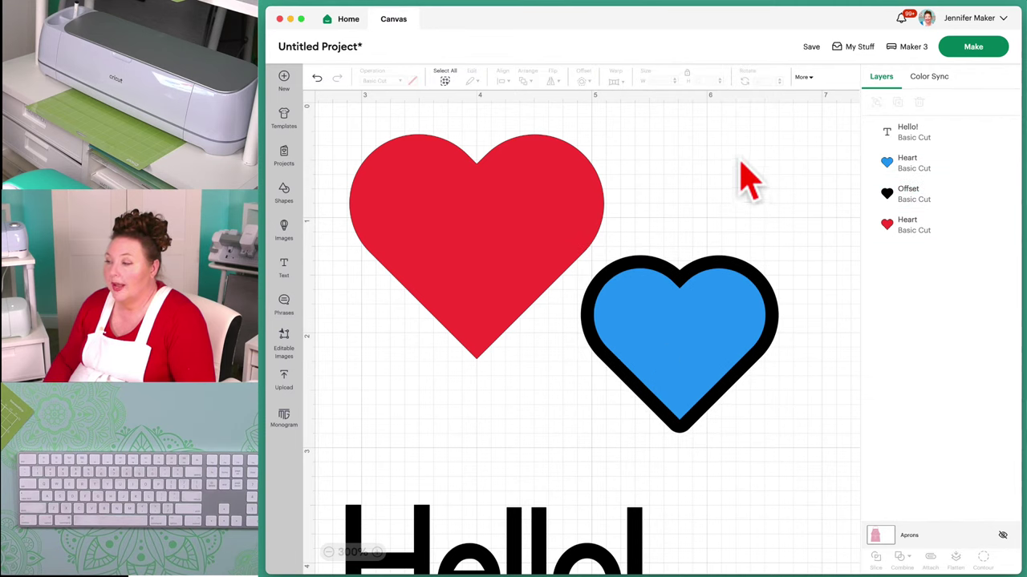
Group the red heart, the blue heart and the black offset, leaving the Hello! text out, and select the group
{"action": "left_click_drag", "start_coordinate": [736, 149], "coordinate": [405, 413]}
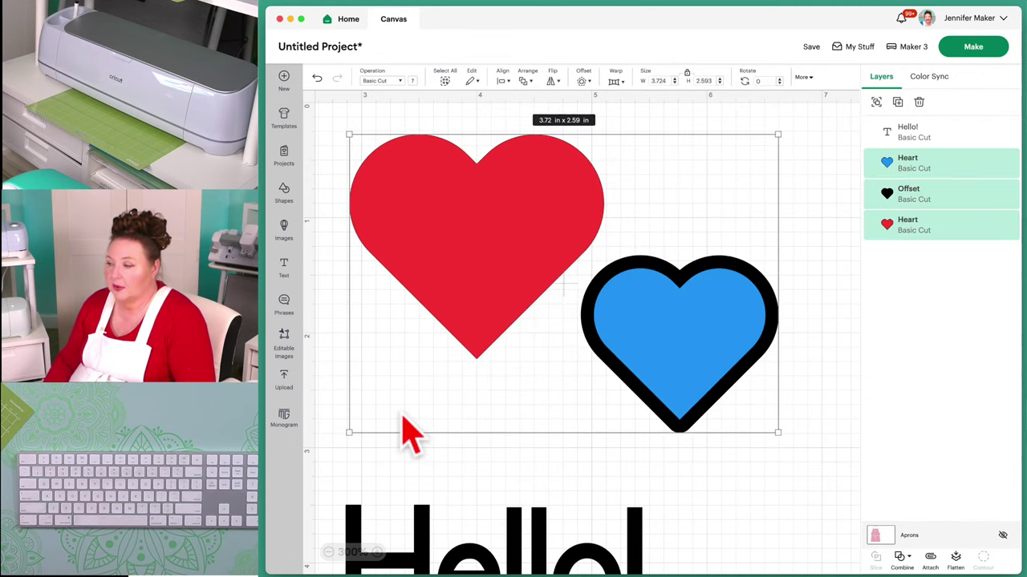
{"action": "left_click", "coordinate": [876, 107]}
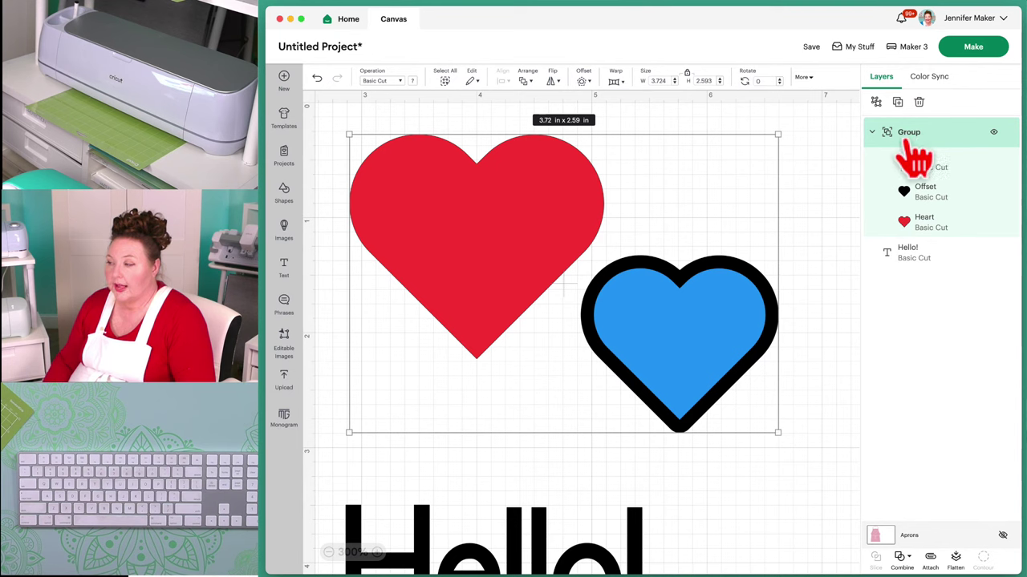
{"action": "left_click", "coordinate": [805, 243]}
{"action": "left_click", "coordinate": [710, 369]}
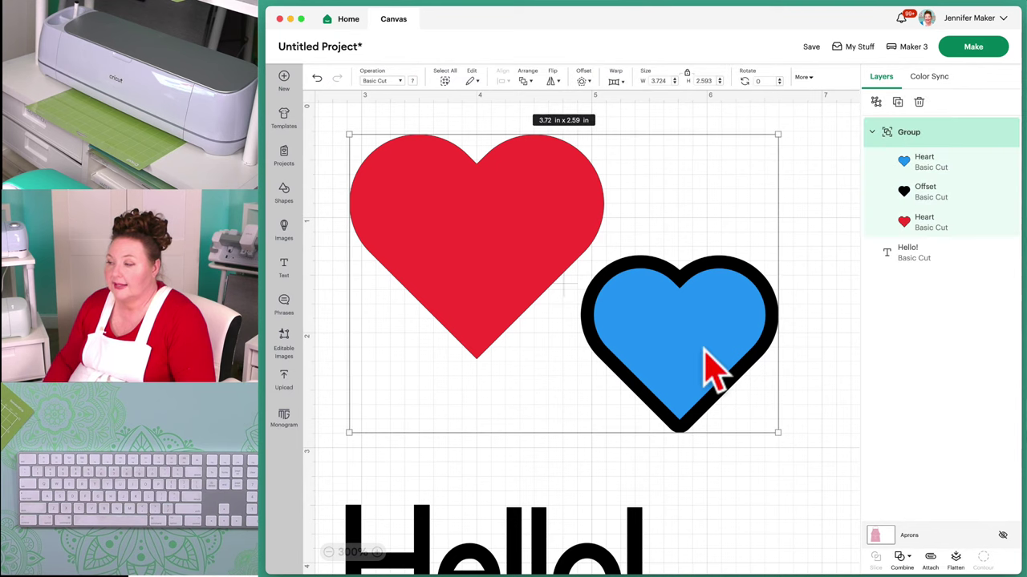
{"action": "left_click", "coordinate": [799, 316]}
{"action": "left_click", "coordinate": [732, 323]}
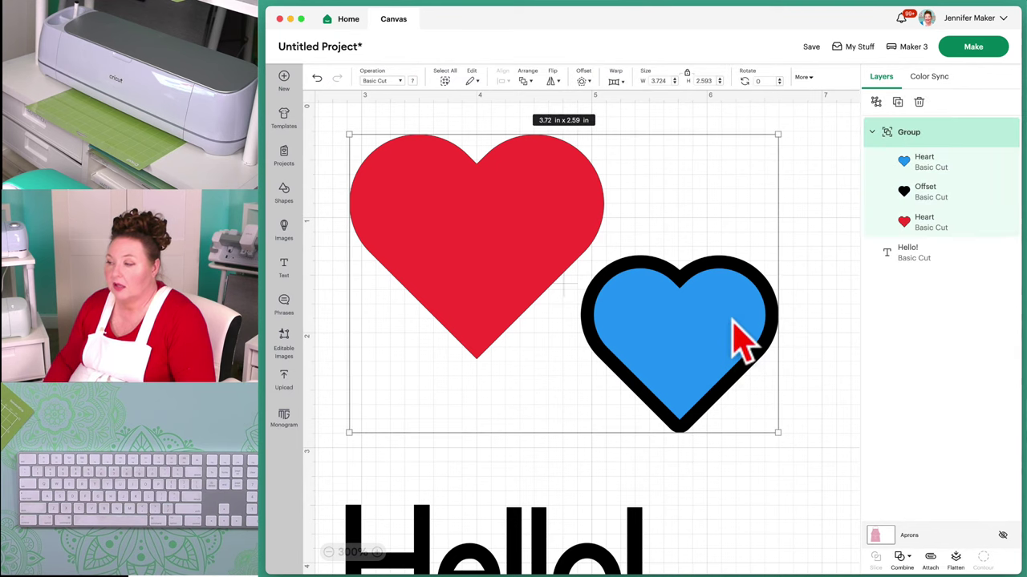
Move the grouped hearts slightly and enlarge the group to about 4.03 x 2.81 in, leaving it deselected
{"action": "mouse_move", "coordinate": [724, 329]}
{"action": "left_mouse_down"}
{"action": "mouse_move", "coordinate": [821, 337]}
{"action": "mouse_move", "coordinate": [724, 337]}
{"action": "mouse_move", "coordinate": [728, 329]}
{"action": "left_mouse_up"}
{"action": "left_click_drag", "start_coordinate": [786, 436], "coordinate": [759, 457]}
{"action": "left_click", "coordinate": [761, 486]}
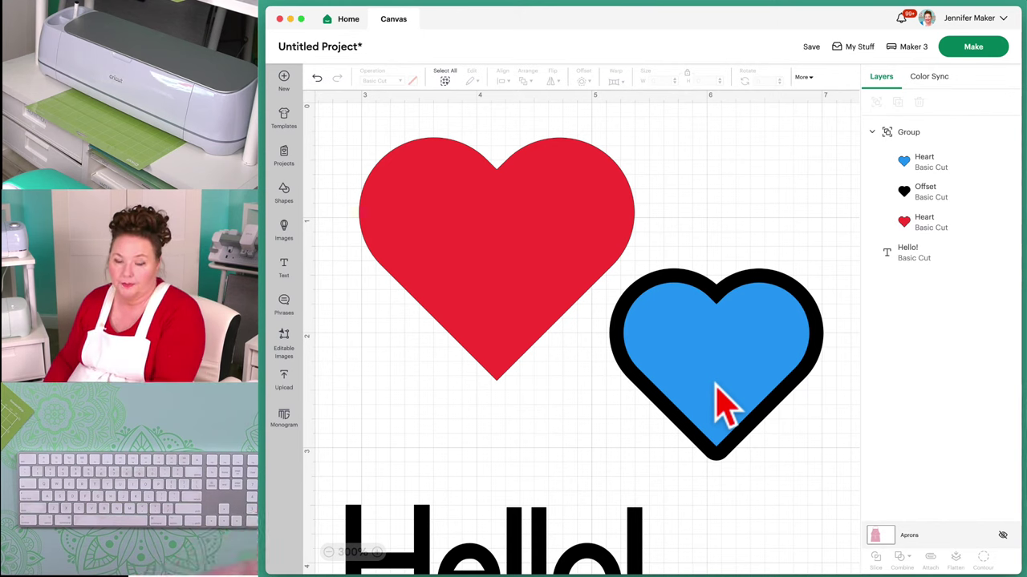
Ungroup the enlarged hearts and offset into separate layers and clear the selection
{"action": "left_click", "coordinate": [730, 293]}
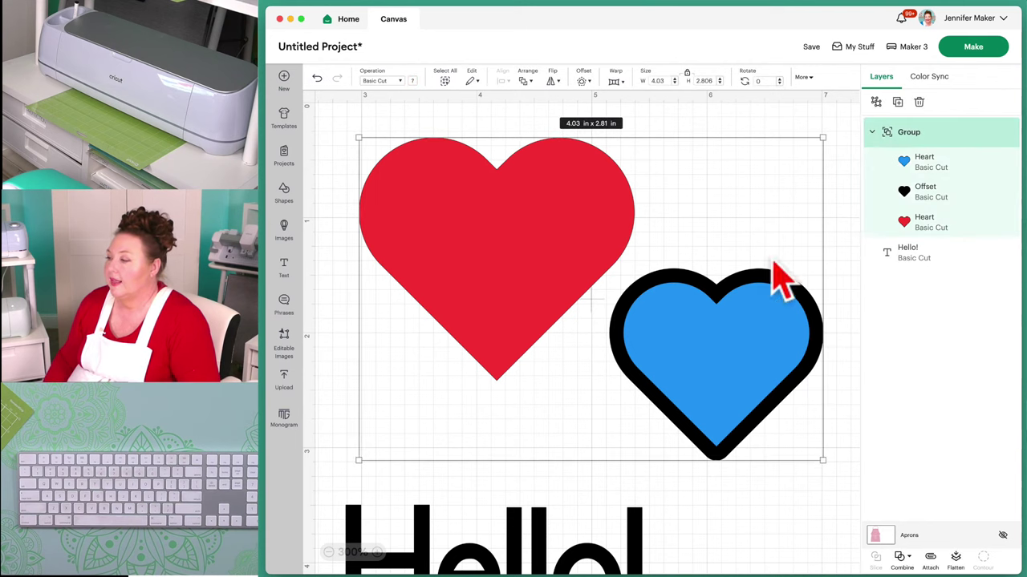
{"action": "left_click", "coordinate": [875, 103]}
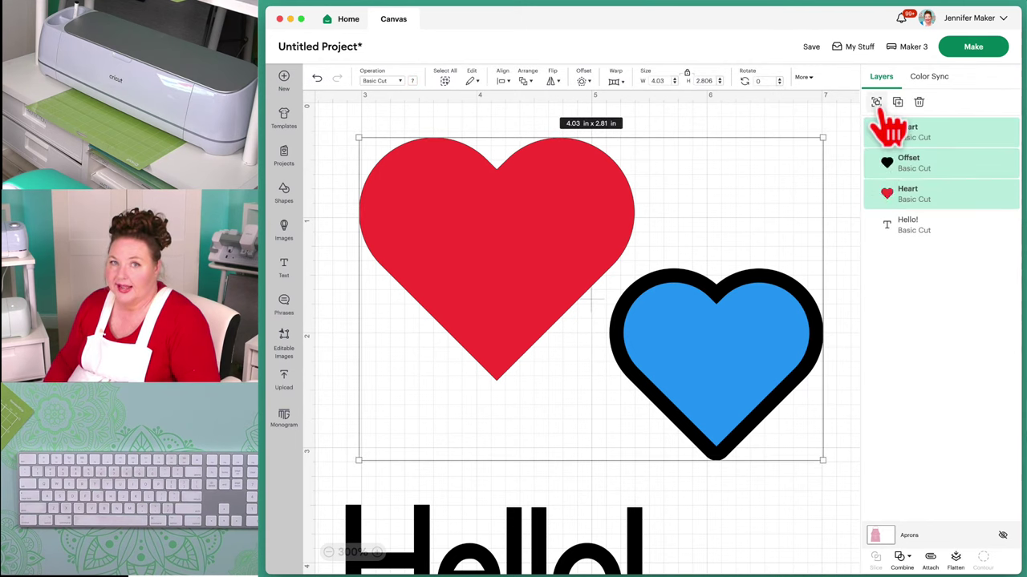
{"action": "left_click", "coordinate": [729, 161]}
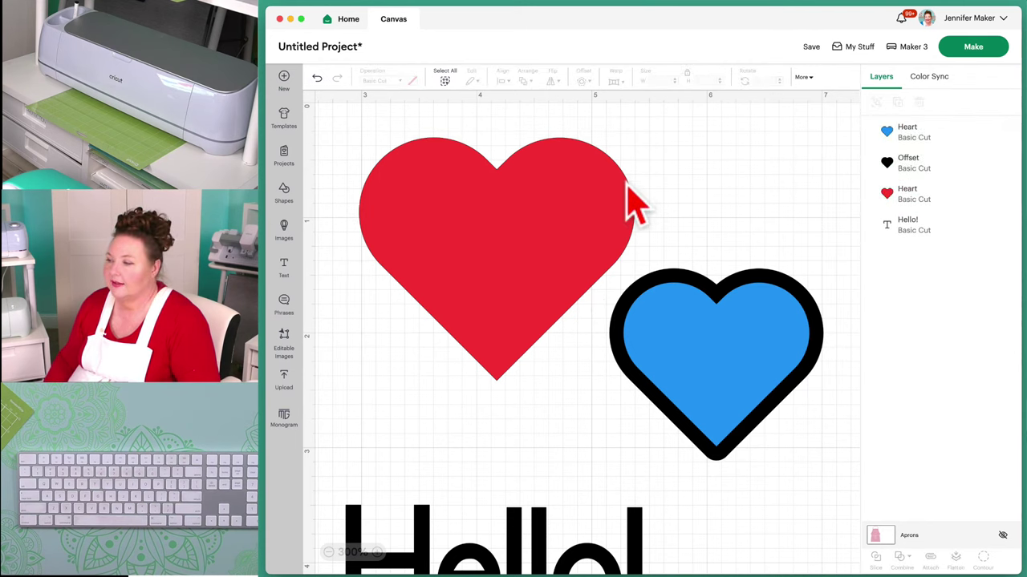
Group the red heart, blue heart and offset once more and ungroup them again
{"action": "right_click", "coordinate": [592, 202]}
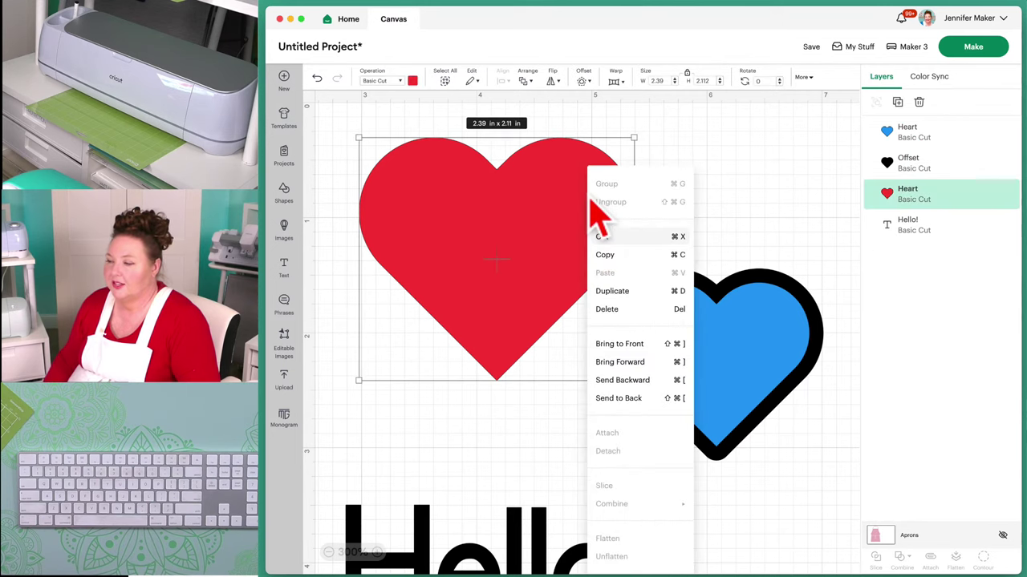
{"action": "left_click", "coordinate": [710, 179]}
{"action": "left_click_drag", "start_coordinate": [704, 191], "coordinate": [491, 392]}
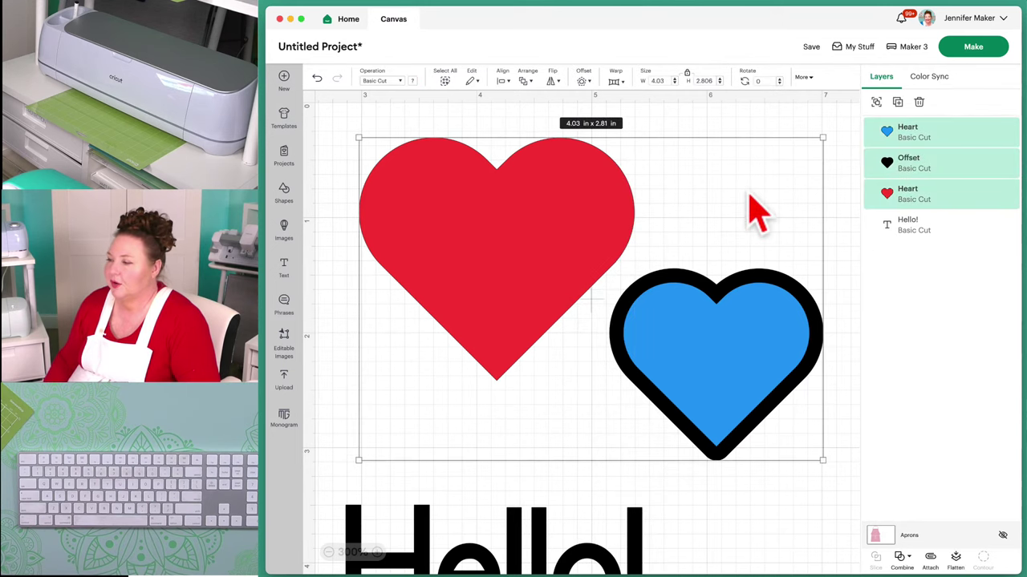
{"action": "left_click", "coordinate": [876, 101]}
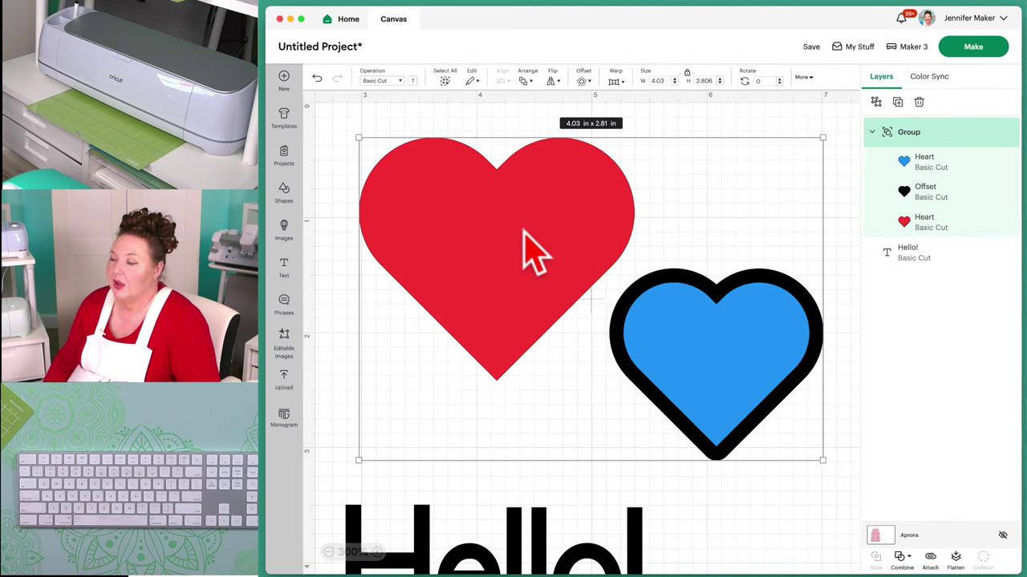
{"action": "right_click", "coordinate": [523, 235]}
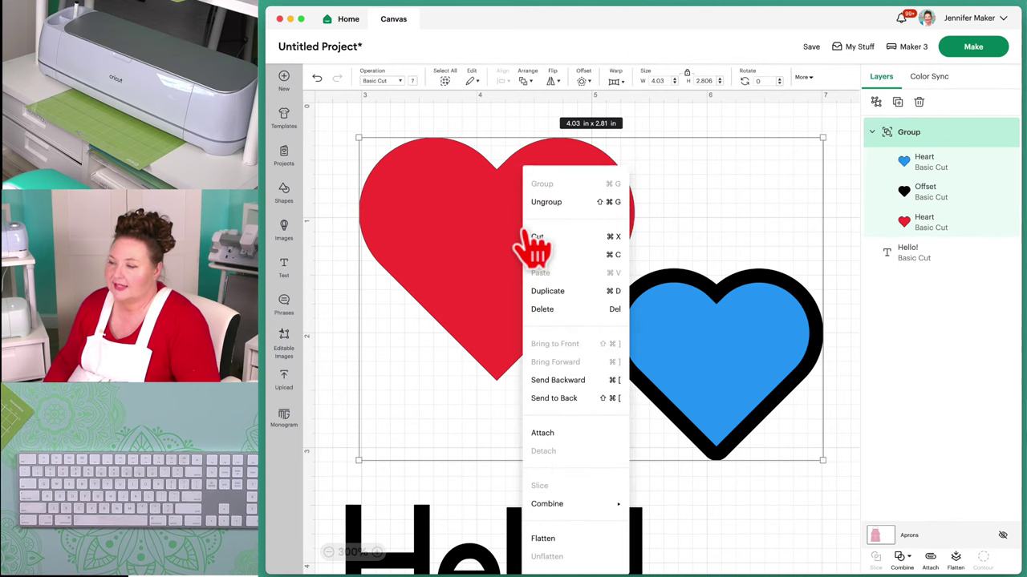
{"action": "left_click", "coordinate": [561, 204]}
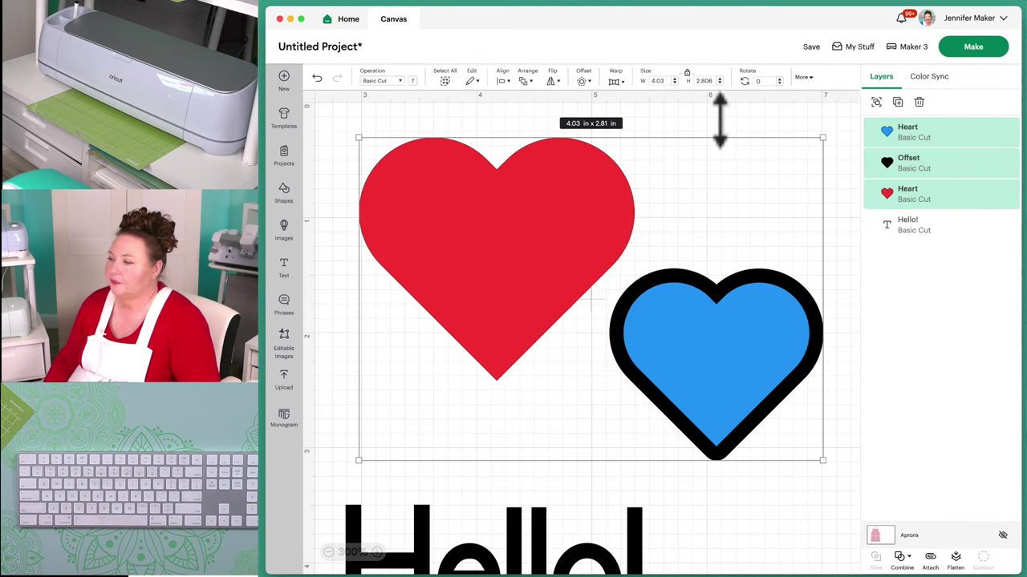
Duplicate the red heart, move the copy partly over the blue heart, and delete the copy
{"action": "left_click", "coordinate": [660, 190]}
{"action": "left_click", "coordinate": [915, 194]}
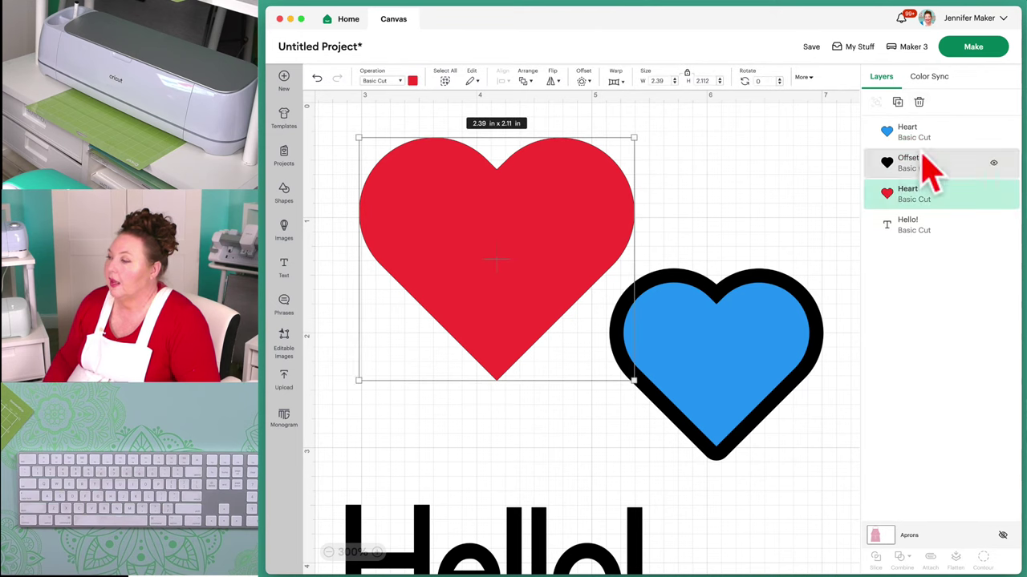
{"action": "left_click", "coordinate": [898, 102]}
{"action": "left_click_drag", "start_coordinate": [607, 217], "coordinate": [759, 272]}
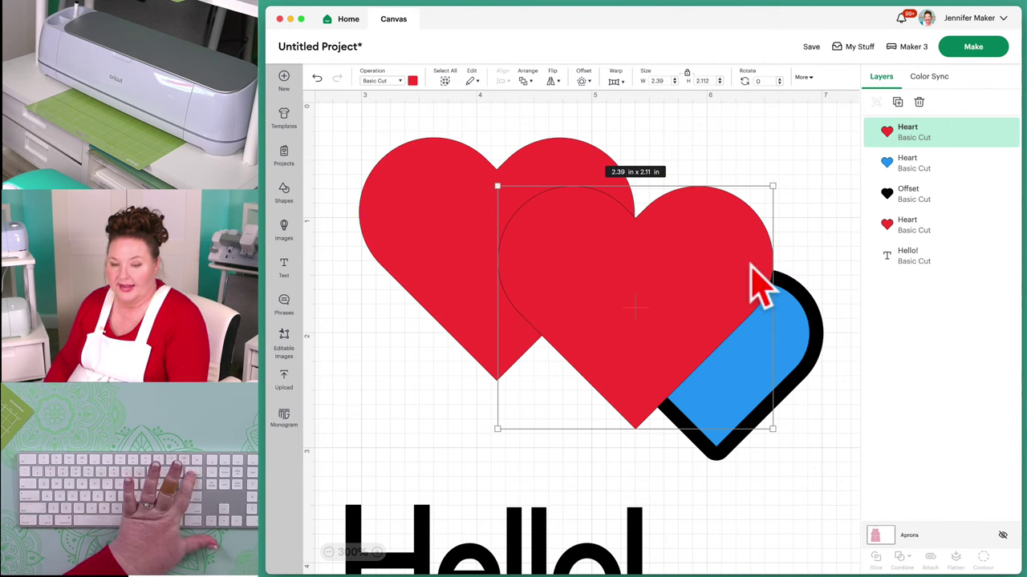
{"action": "key", "text": "Delete"}
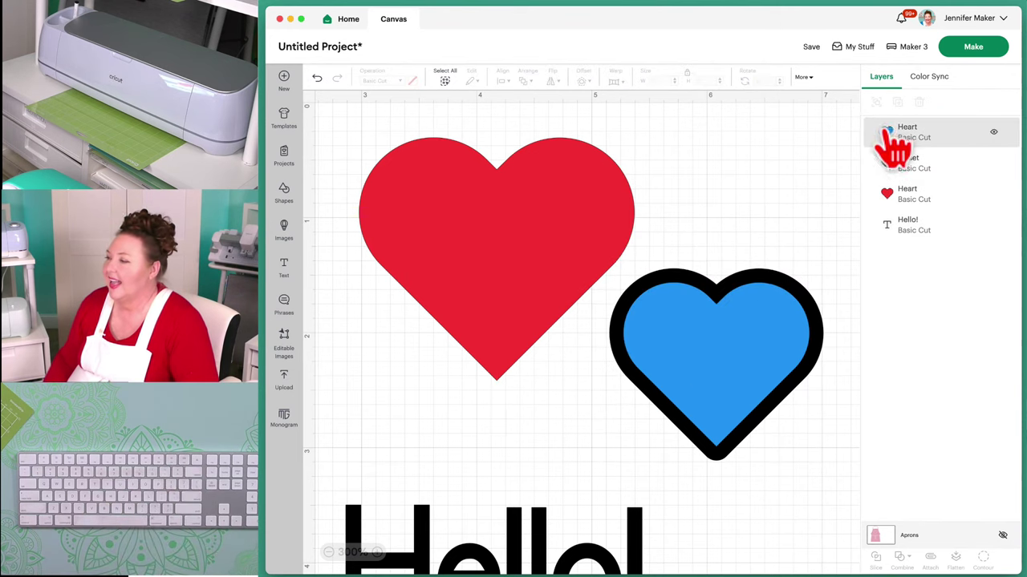
Select the heart, offset and text layers one after another to match each with its object on the canvas
{"action": "left_click", "coordinate": [579, 213]}
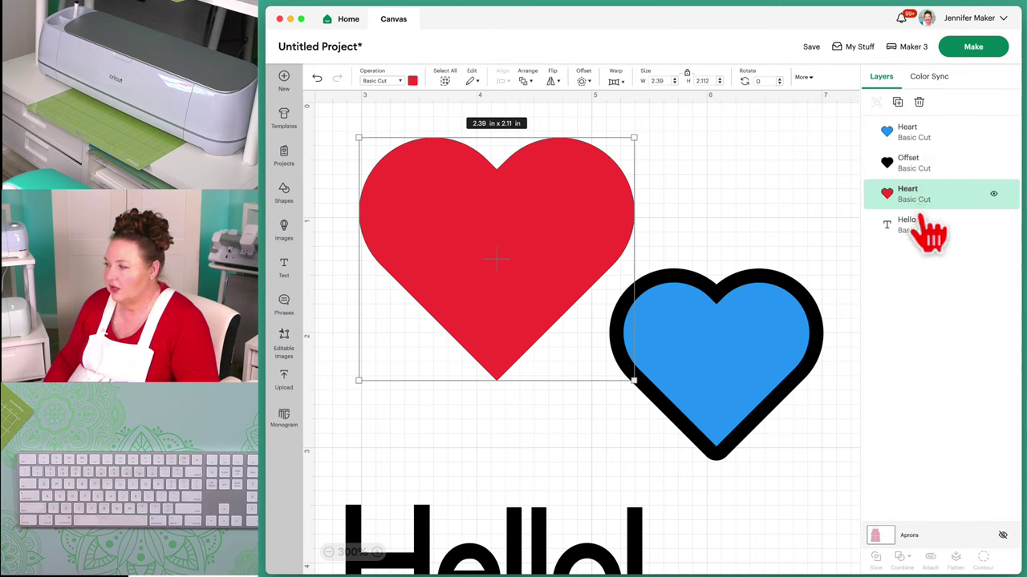
{"action": "left_click", "coordinate": [924, 137]}
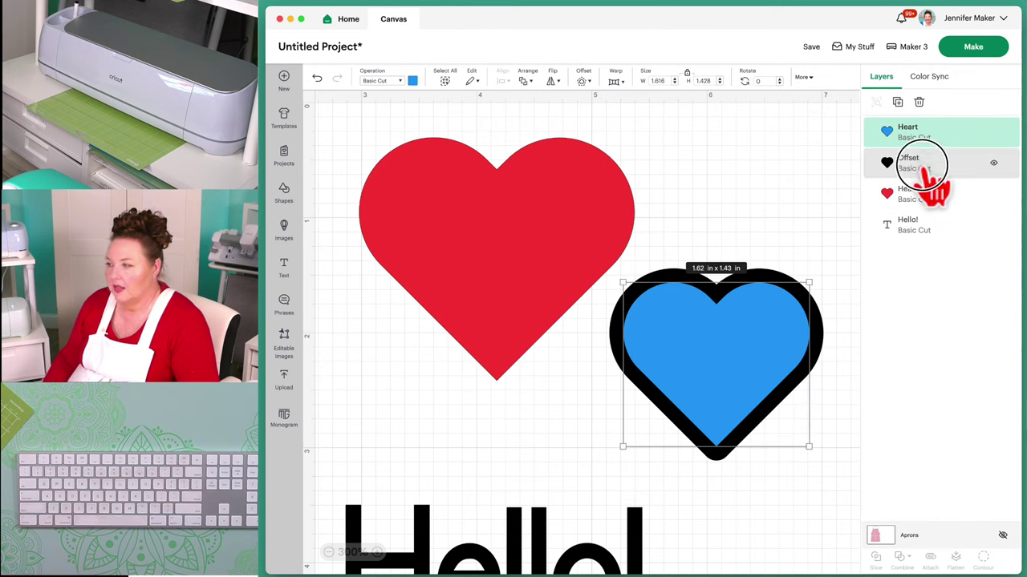
{"action": "left_click", "coordinate": [932, 165]}
{"action": "left_click", "coordinate": [930, 200]}
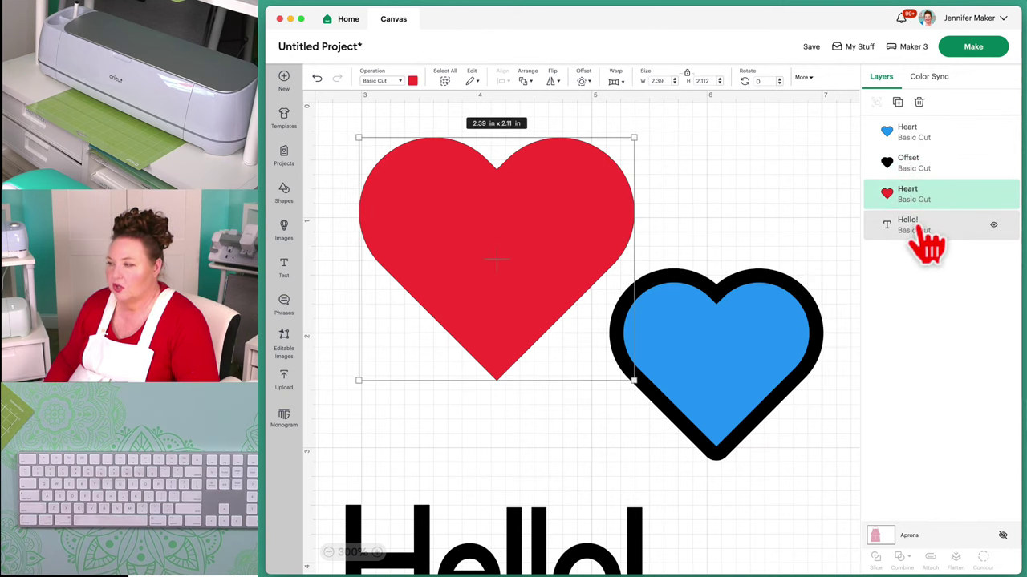
{"action": "left_click", "coordinate": [922, 224]}
Rename the blue heart's layer to Blue Heart, and hide that layer briefly before showing it again
{"action": "left_click", "coordinate": [922, 132]}
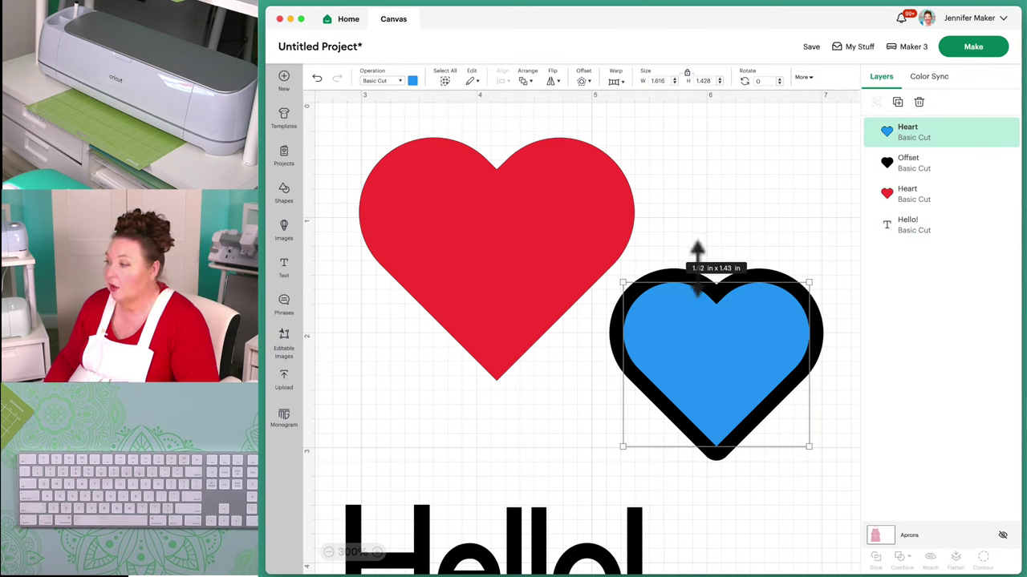
{"action": "double_click", "coordinate": [910, 131]}
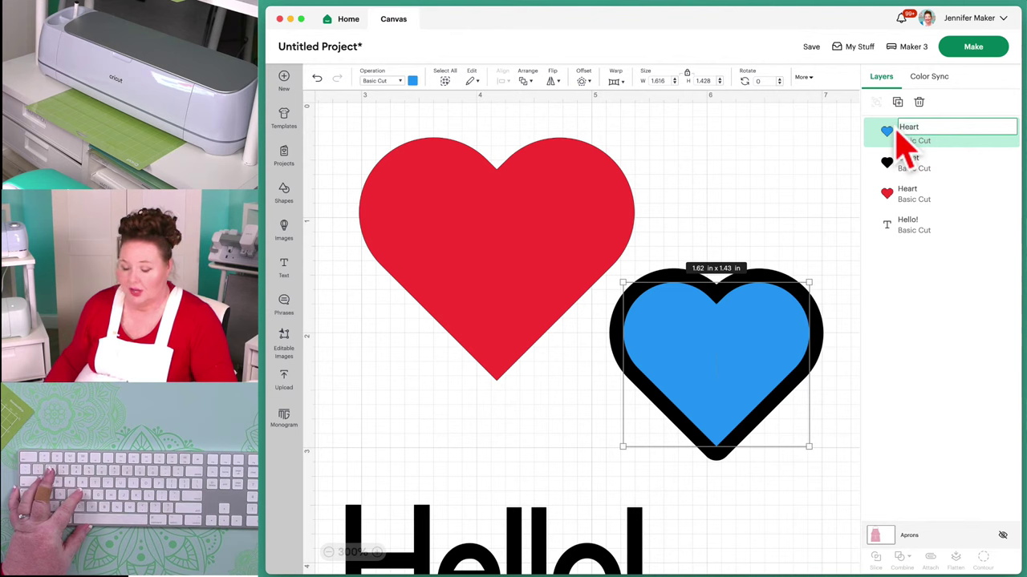
{"action": "type", "text": "Blue"}
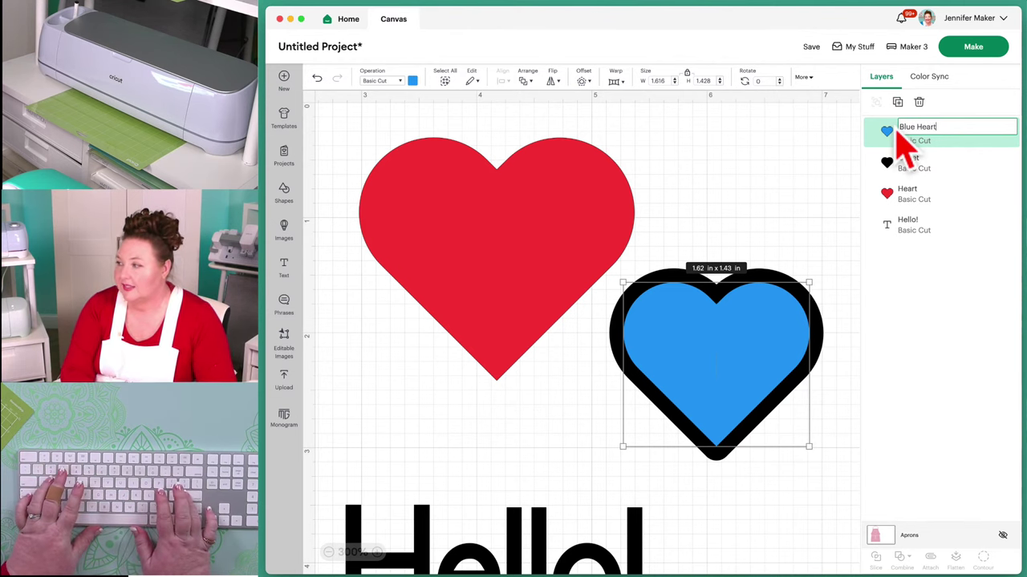
{"action": "key", "text": "Return"}
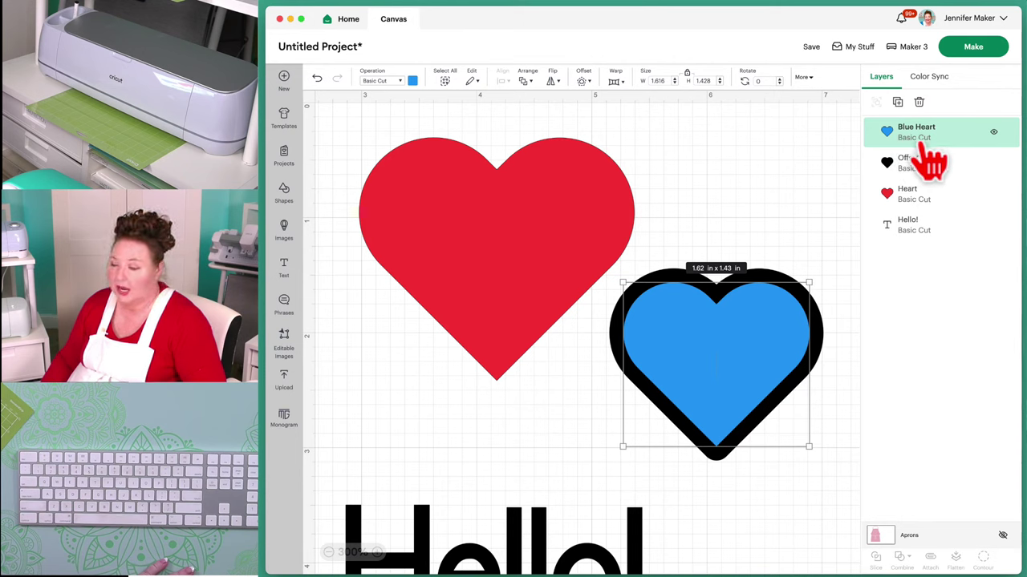
{"action": "left_click", "coordinate": [993, 132]}
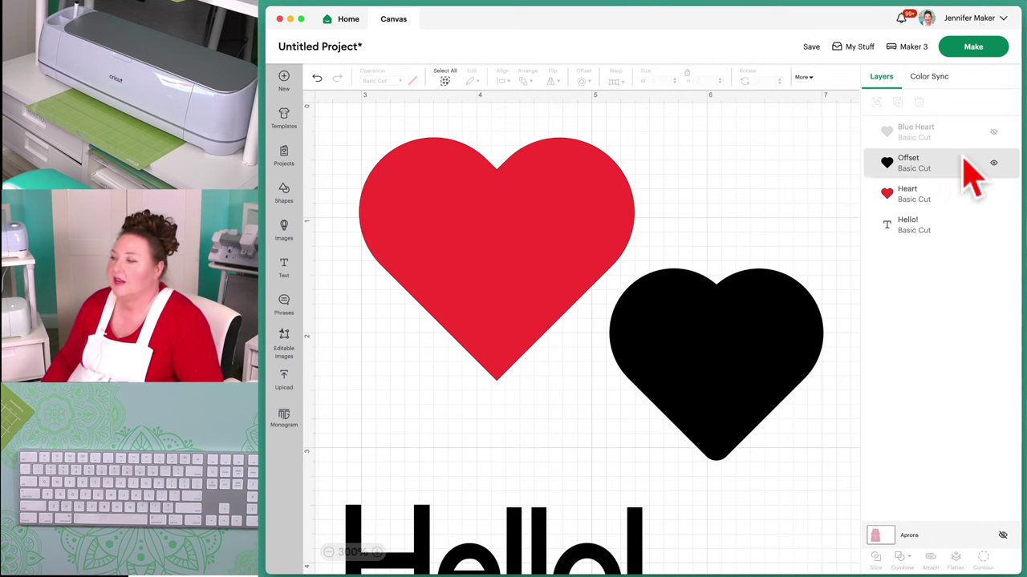
{"action": "left_click", "coordinate": [993, 131]}
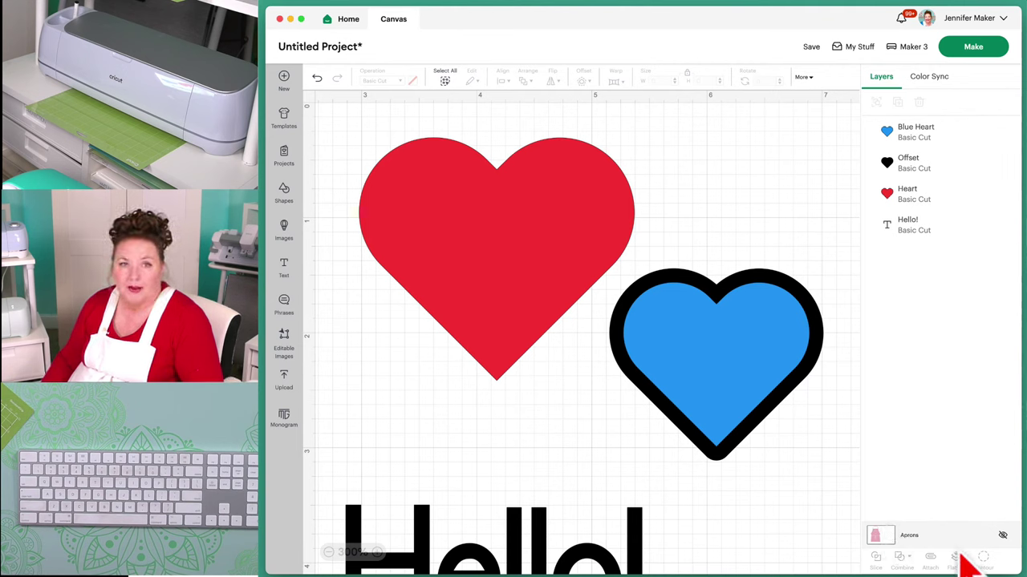
Show the Aprons template and move the hearts, offset and Hello! text together onto the upper part of the apron
{"action": "left_click", "coordinate": [1005, 540]}
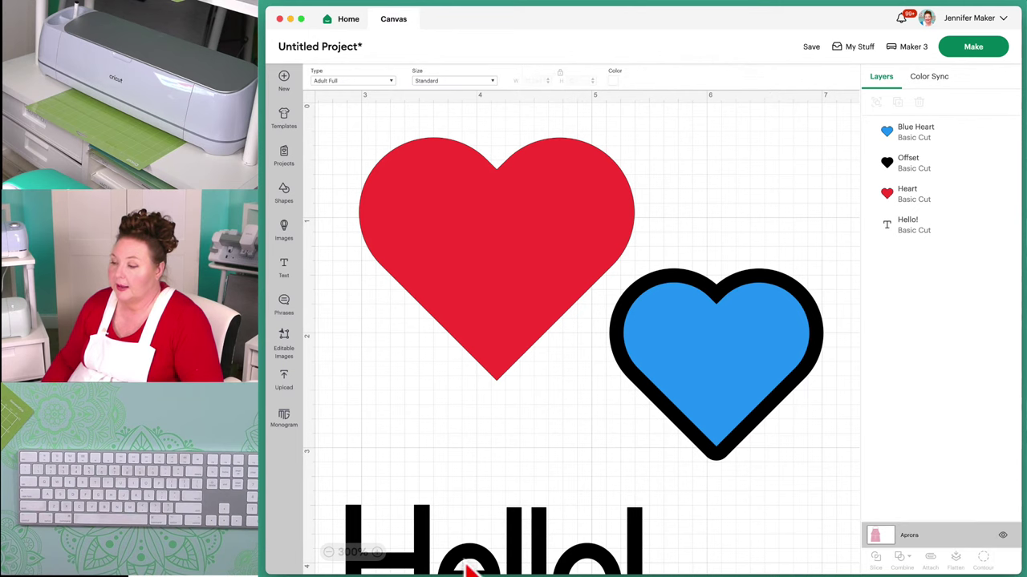
{"action": "left_click", "coordinate": [328, 552]}
{"action": "left_click", "coordinate": [328, 552]}
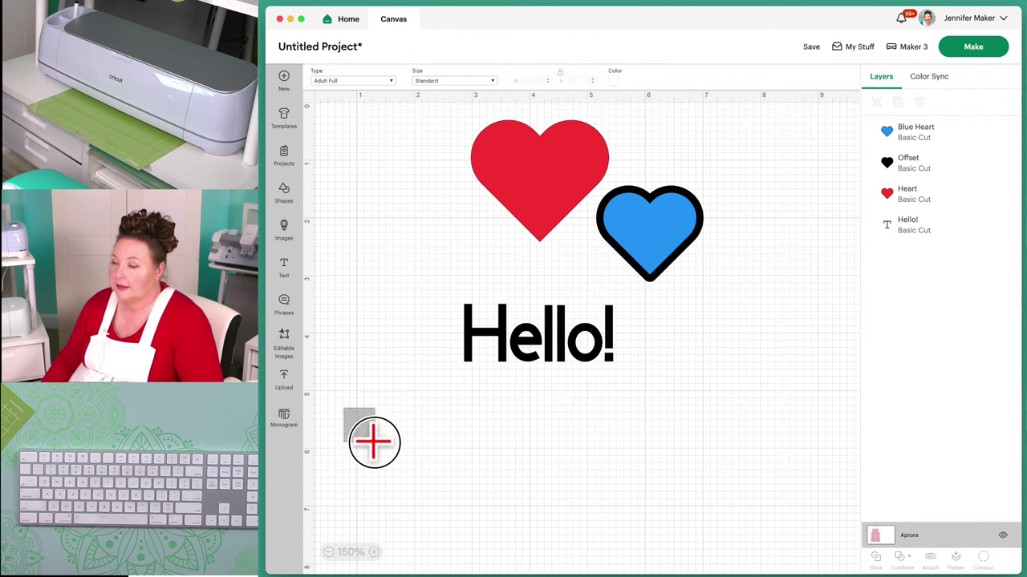
{"action": "left_click", "coordinate": [328, 552]}
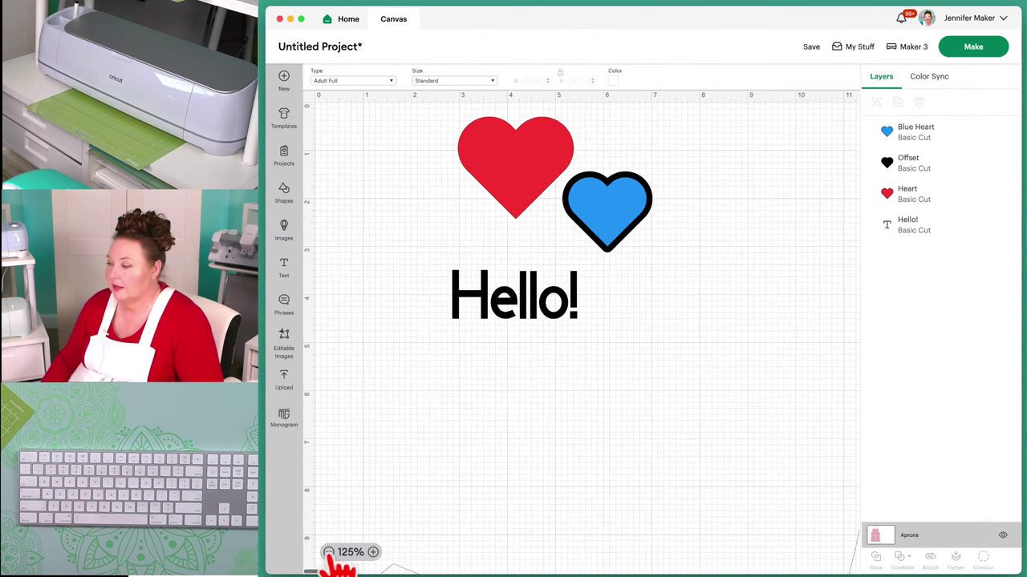
{"action": "left_click", "coordinate": [328, 552]}
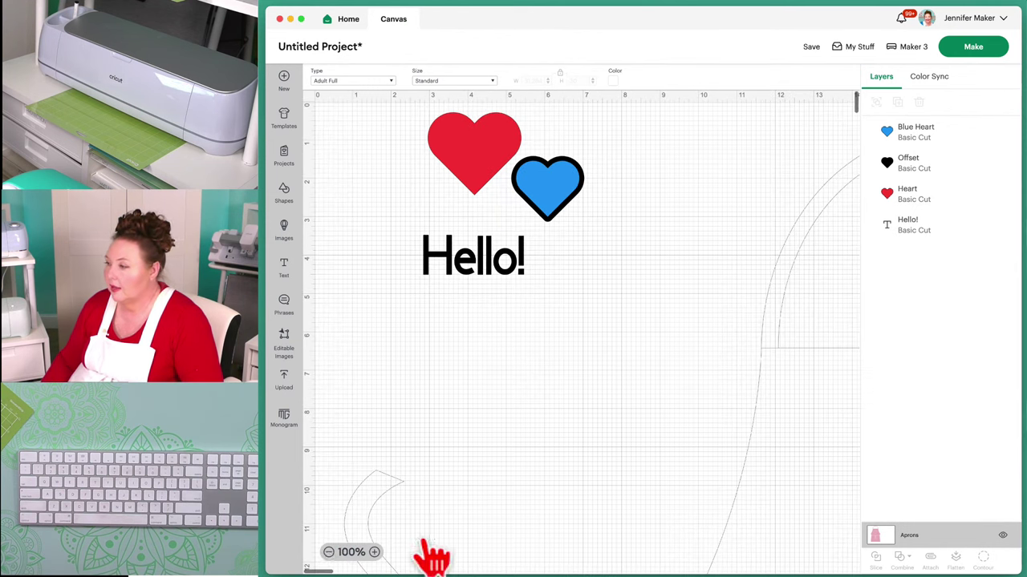
{"action": "left_click", "coordinate": [328, 552]}
{"action": "left_click", "coordinate": [328, 552]}
{"action": "left_click", "coordinate": [328, 551]}
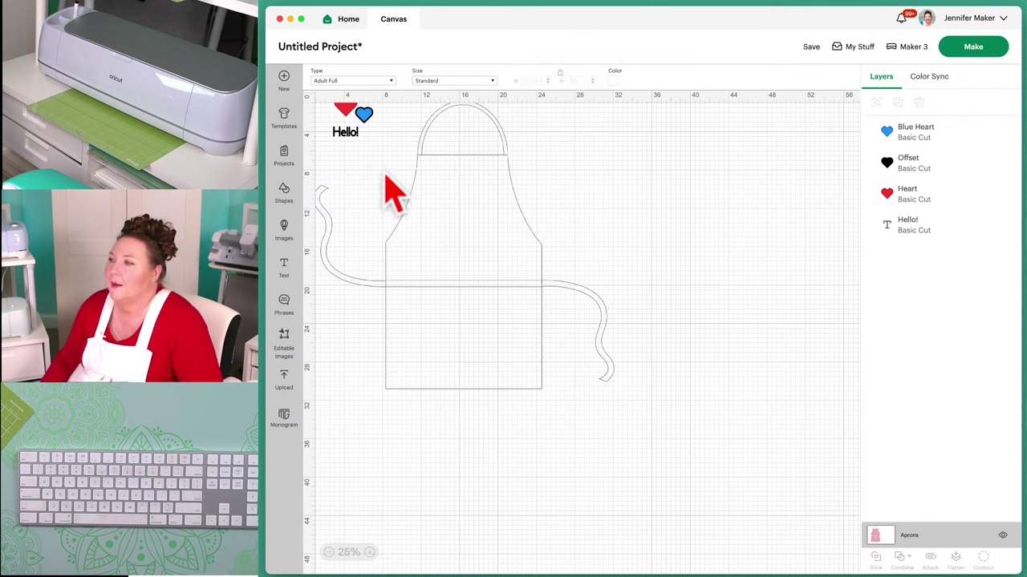
{"action": "left_click_drag", "start_coordinate": [383, 164], "coordinate": [474, 228]}
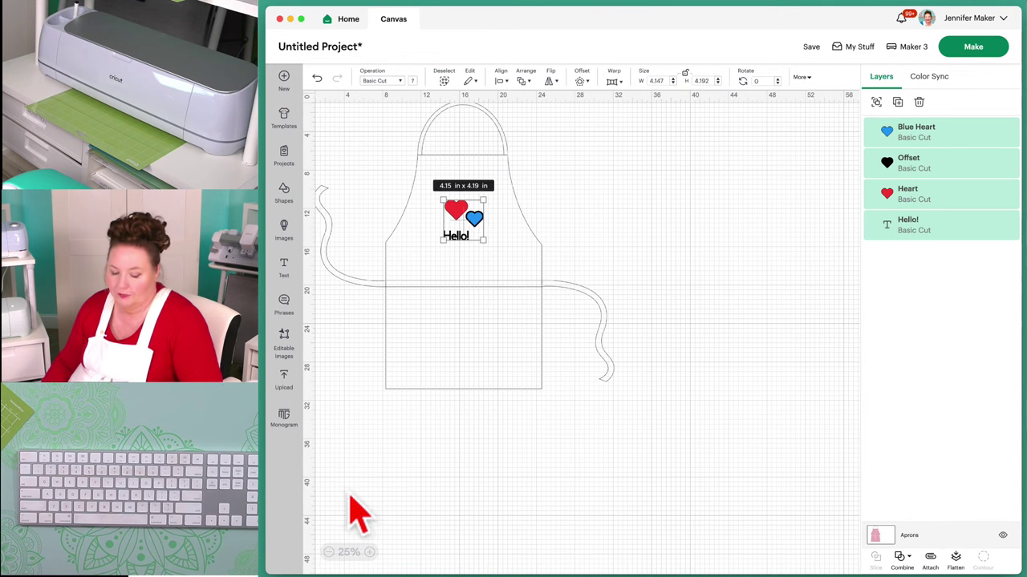
Hide the Aprons template behind the hearts and Hello! text
{"action": "key", "text": "super+plus"}
{"action": "key", "text": "super+plus"}
{"action": "key", "text": "super+plus"}
{"action": "key", "text": "super+plus"}
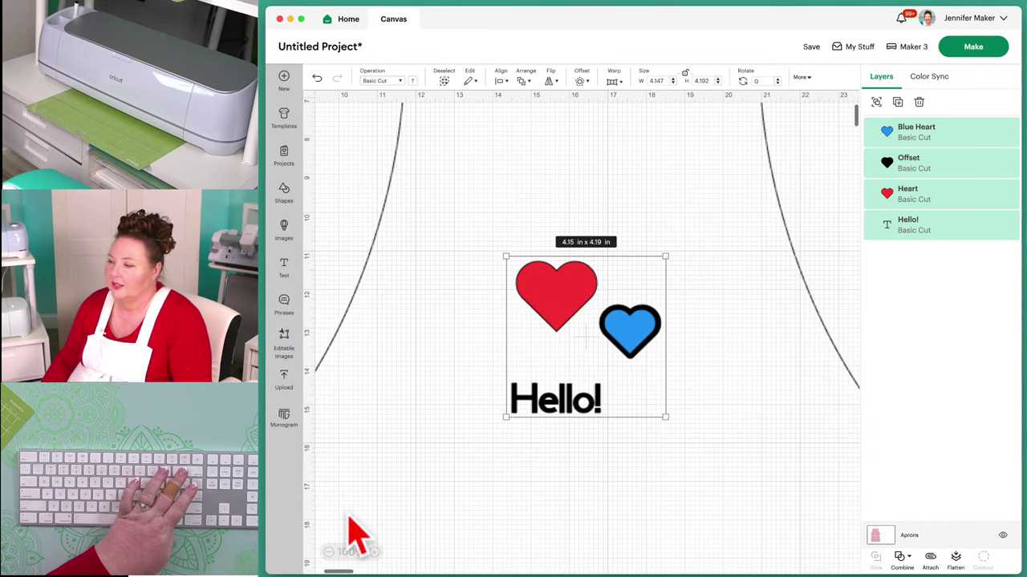
{"action": "key", "text": "super+plus"}
{"action": "key", "text": "super+plus"}
{"action": "key", "text": "super+plus"}
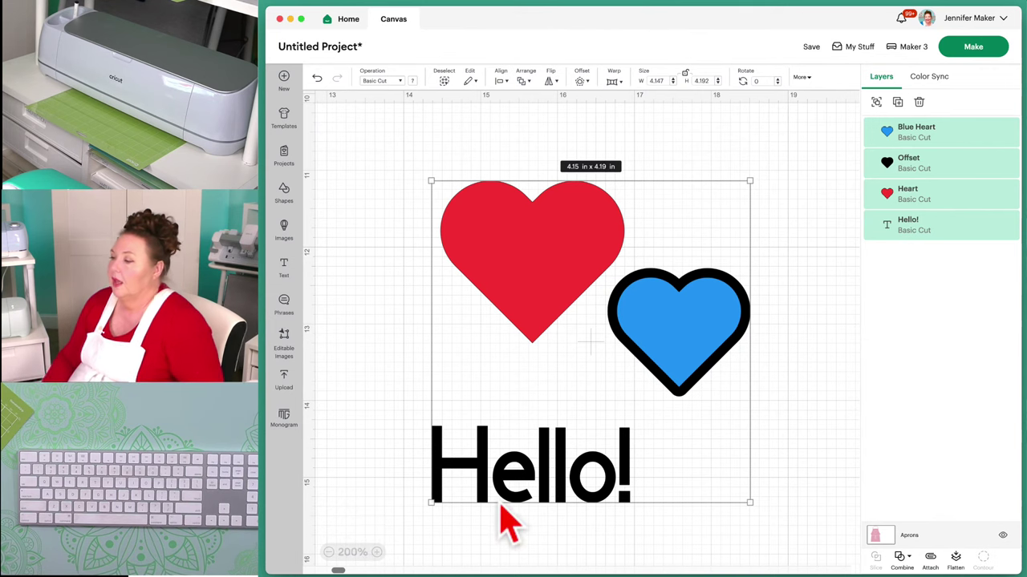
{"action": "left_click", "coordinate": [1001, 540]}
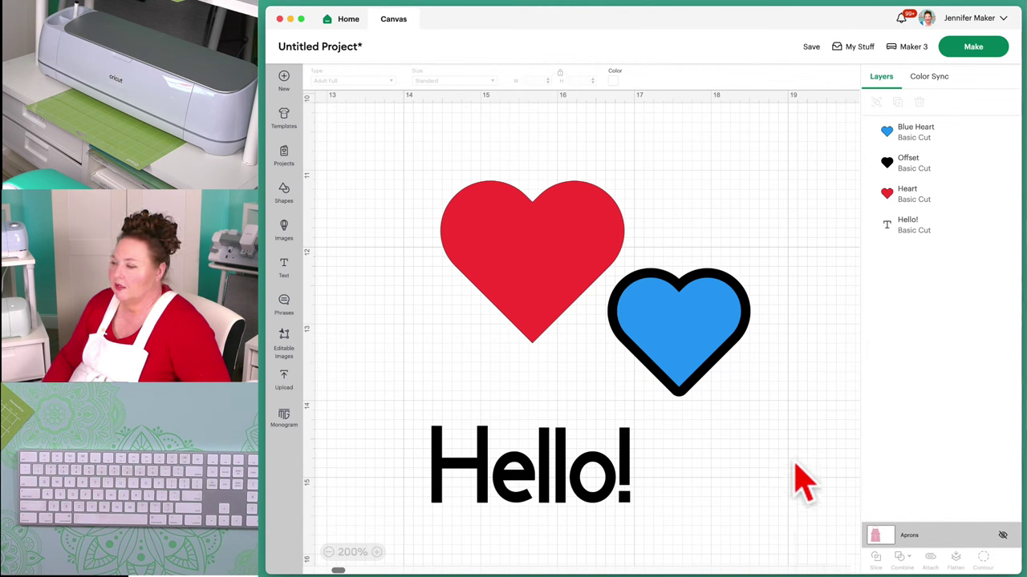
Duplicate the red heart and place the copy so it overlaps the original's upper-left part
{"action": "left_click", "coordinate": [549, 289]}
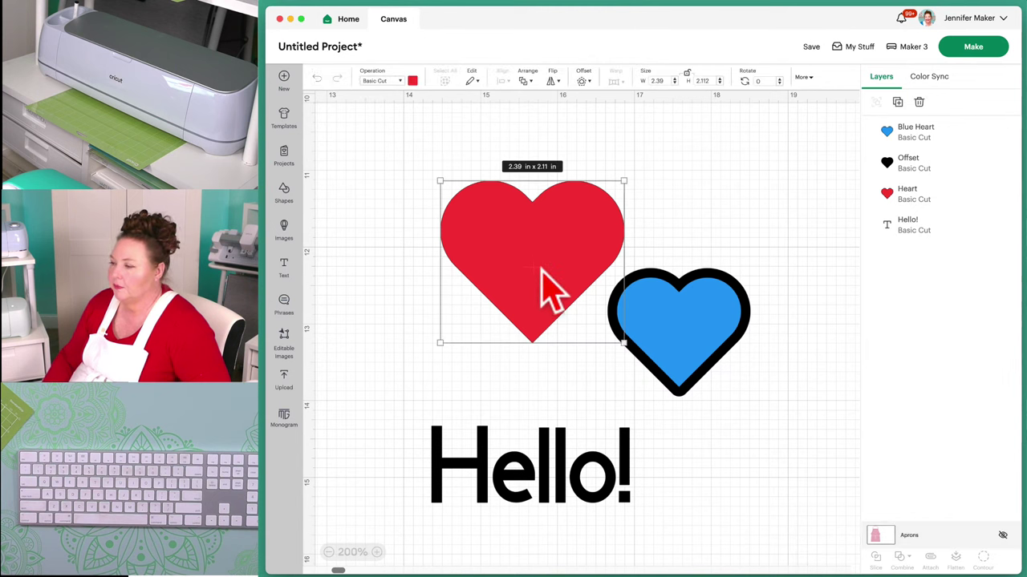
{"action": "right_click", "coordinate": [556, 258]}
{"action": "left_click", "coordinate": [592, 292]}
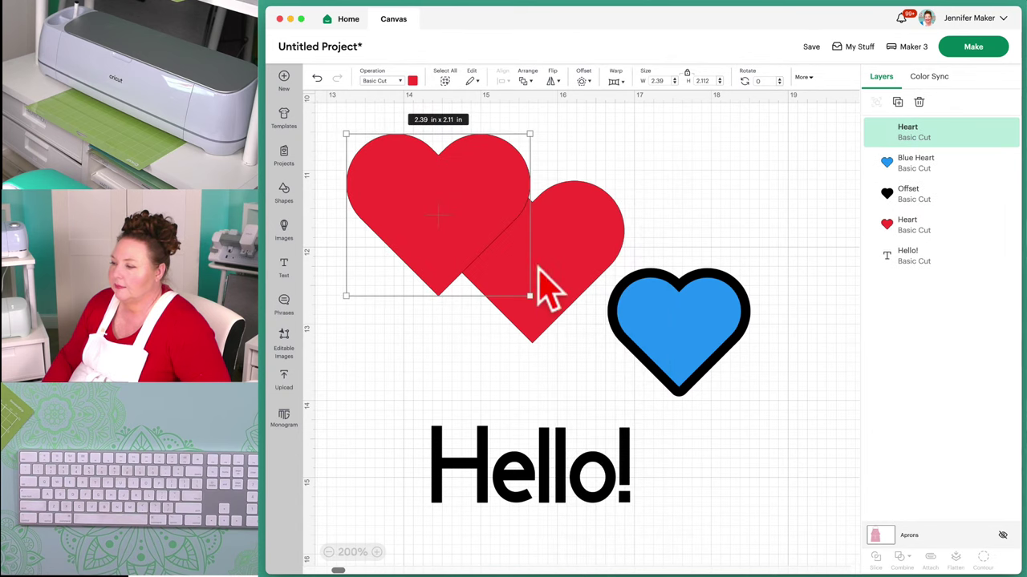
{"action": "left_click_drag", "start_coordinate": [476, 241], "coordinate": [494, 256]}
Slice the two overlapping red hearts and select the lower-right piece of the result
{"action": "left_click_drag", "start_coordinate": [614, 148], "coordinate": [456, 281]}
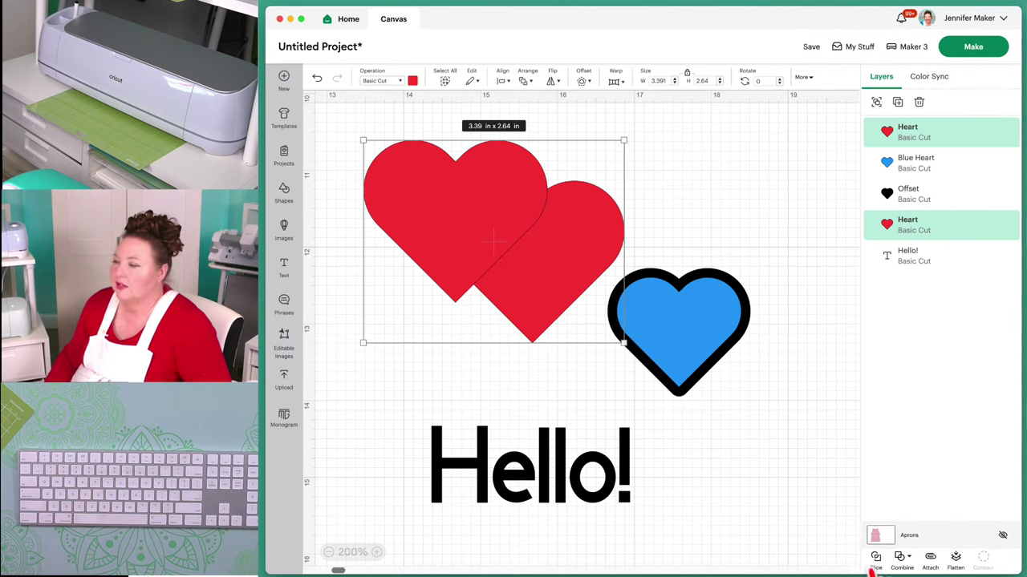
{"action": "left_click", "coordinate": [874, 561]}
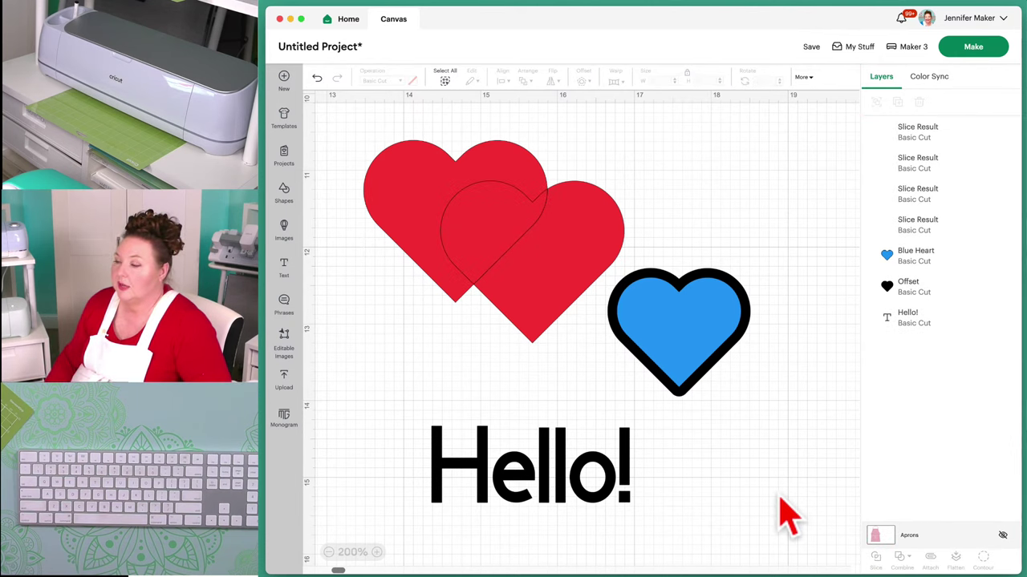
{"action": "left_click", "coordinate": [605, 279]}
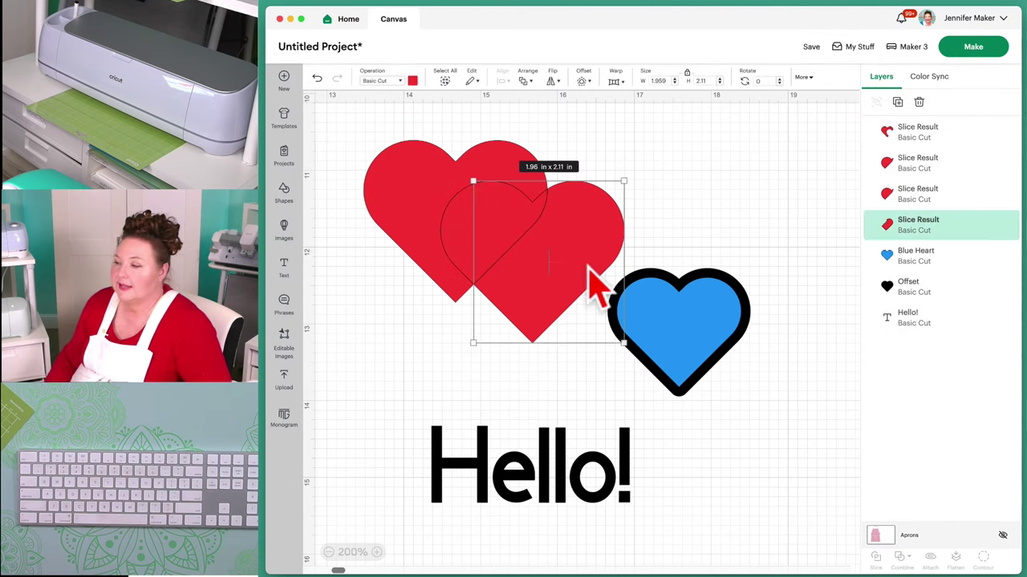
Move the blue heart and its black offset down beside the Hello! text and clear the selection
{"action": "left_click", "coordinate": [704, 255]}
{"action": "left_click_drag", "start_coordinate": [688, 320], "coordinate": [758, 450]}
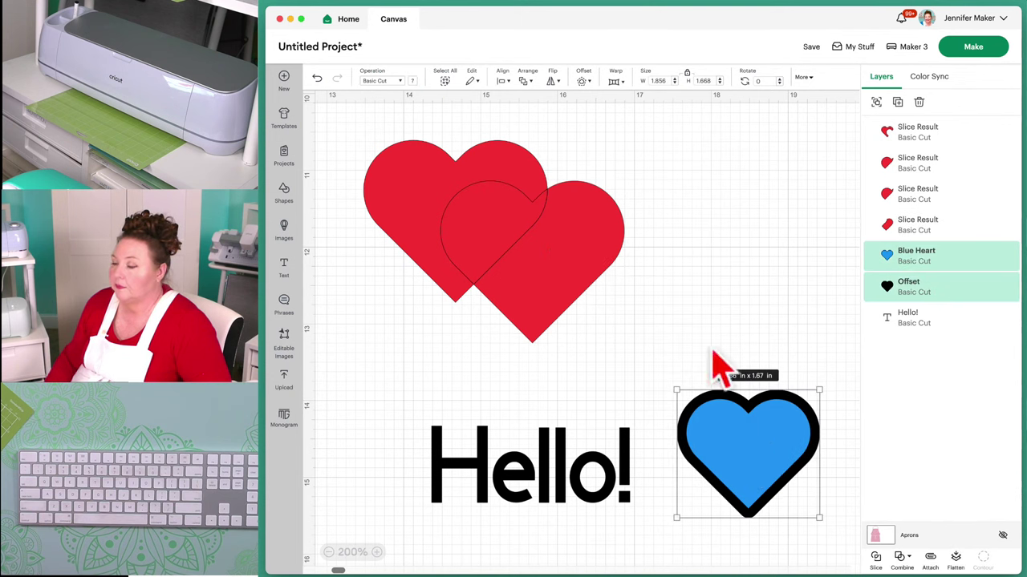
{"action": "left_click", "coordinate": [722, 362]}
Pull the four slice pieces apart so the two cut hearts and both overlap shapes lie separately on the canvas
{"action": "left_click", "coordinate": [521, 250]}
{"action": "left_click_drag", "start_coordinate": [578, 273], "coordinate": [742, 285]}
{"action": "left_click_drag", "start_coordinate": [496, 240], "coordinate": [506, 260]}
{"action": "left_click_drag", "start_coordinate": [539, 210], "coordinate": [718, 188]}
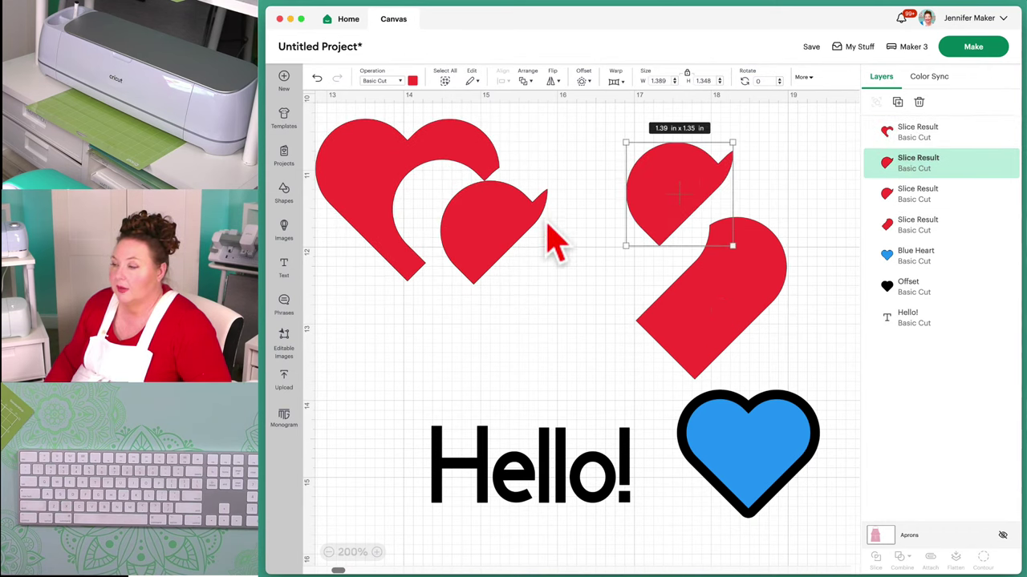
{"action": "left_click_drag", "start_coordinate": [522, 245], "coordinate": [534, 328]}
{"action": "left_click_drag", "start_coordinate": [644, 202], "coordinate": [597, 228]}
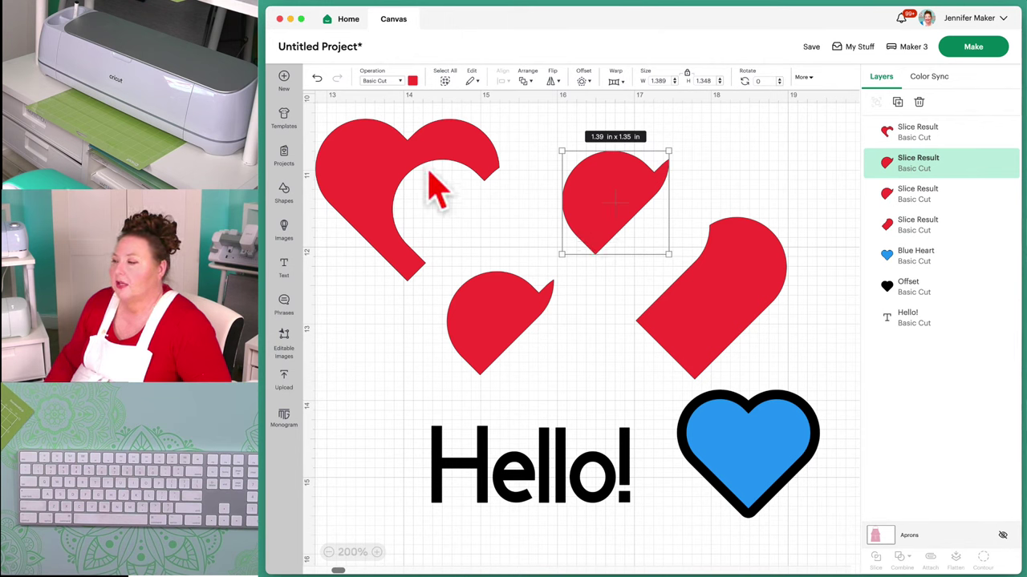
{"action": "left_click_drag", "start_coordinate": [433, 170], "coordinate": [457, 184]}
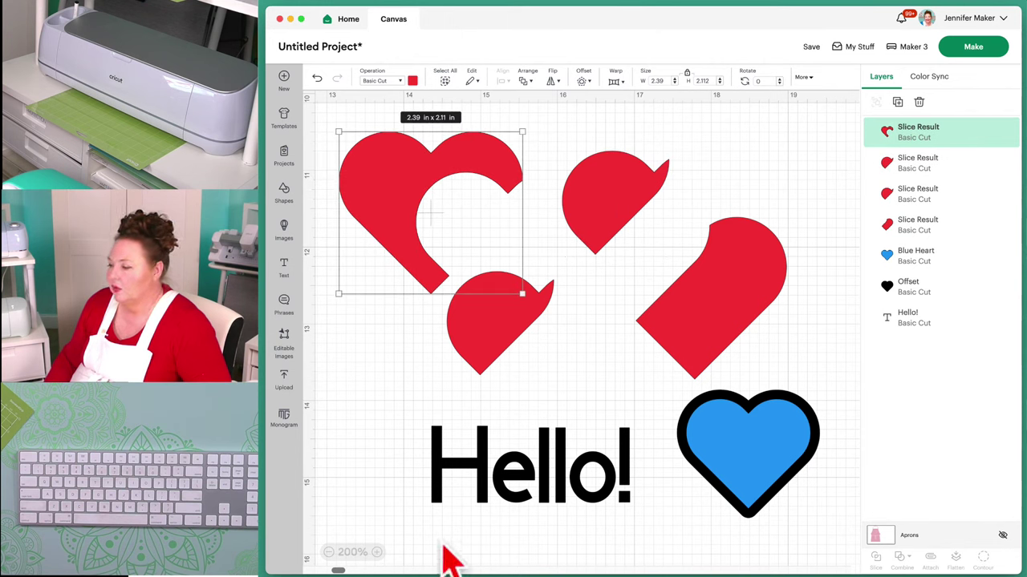
{"action": "left_click", "coordinate": [328, 552]}
{"action": "left_click", "coordinate": [328, 552]}
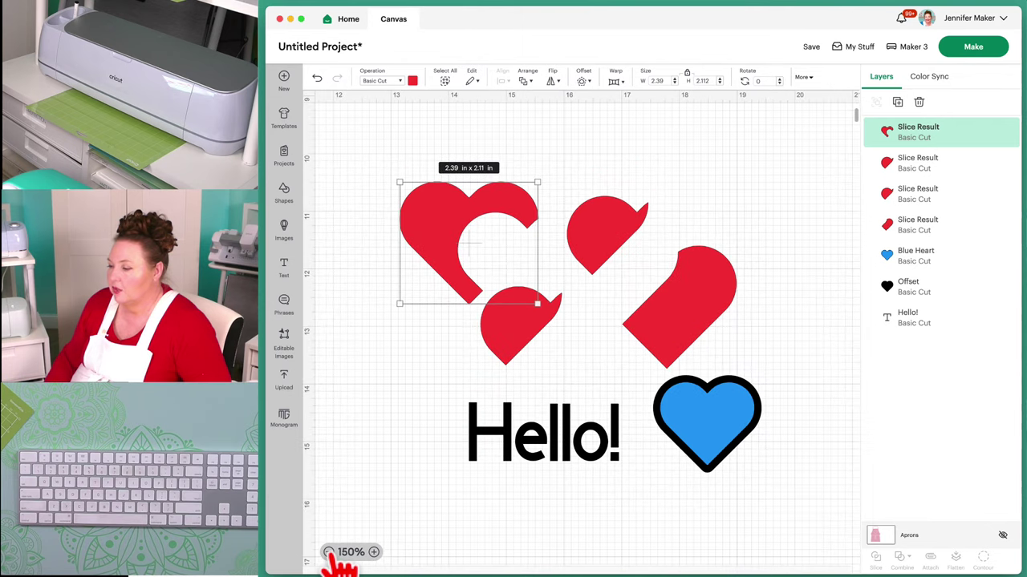
{"action": "left_click", "coordinate": [374, 551]}
{"action": "left_click", "coordinate": [373, 551]}
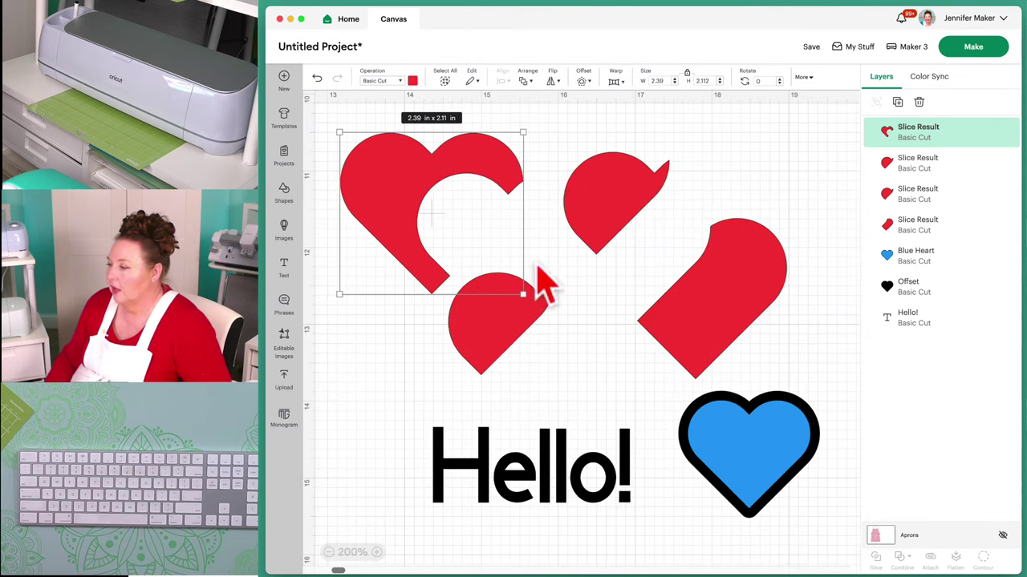
Undo the moves of the slice pieces and of the blue heart with its offset
{"action": "left_click", "coordinate": [317, 78]}
{"action": "left_click", "coordinate": [316, 78]}
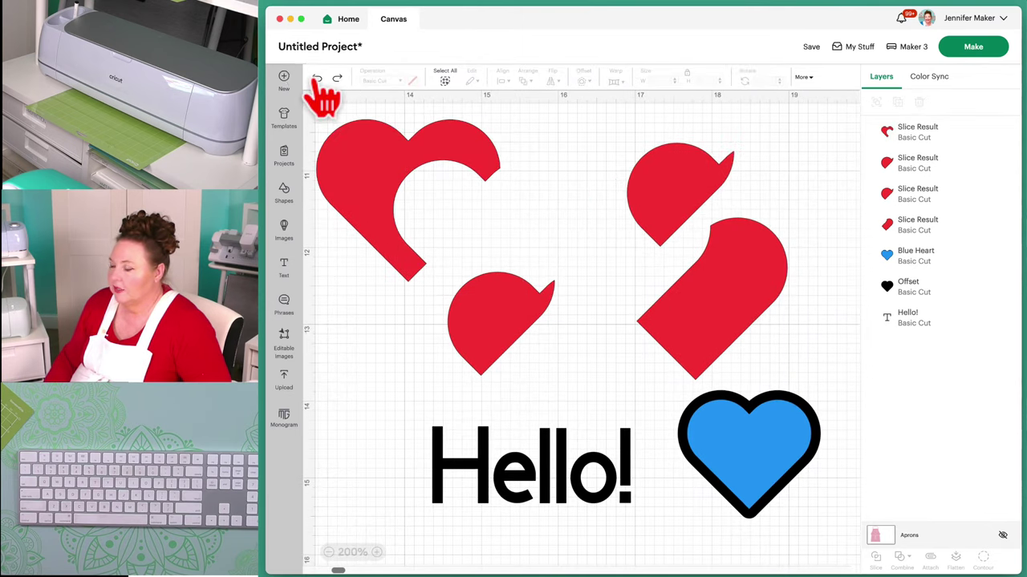
{"action": "left_click", "coordinate": [316, 78]}
{"action": "left_click", "coordinate": [317, 77]}
{"action": "left_click", "coordinate": [316, 78]}
{"action": "left_click", "coordinate": [316, 78]}
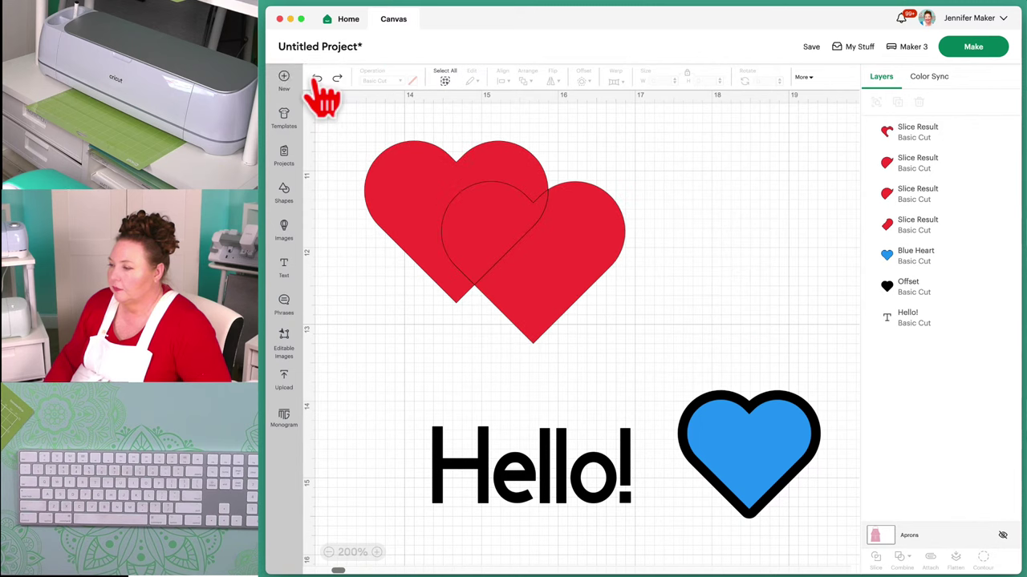
{"action": "left_click", "coordinate": [317, 78]}
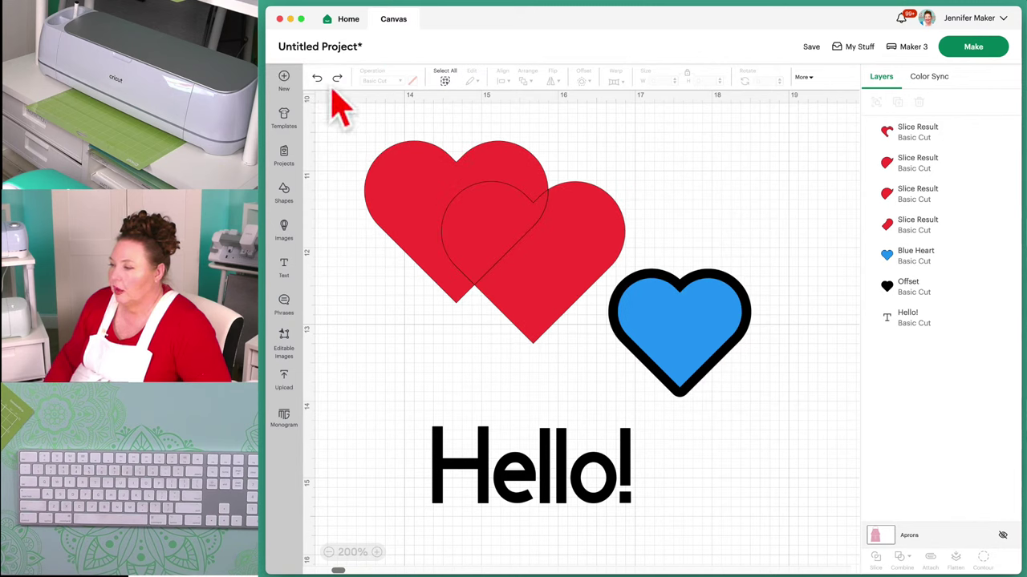
Step back and forth through the edit history and undo the slice of the two overlapping red hearts
{"action": "left_click", "coordinate": [316, 78]}
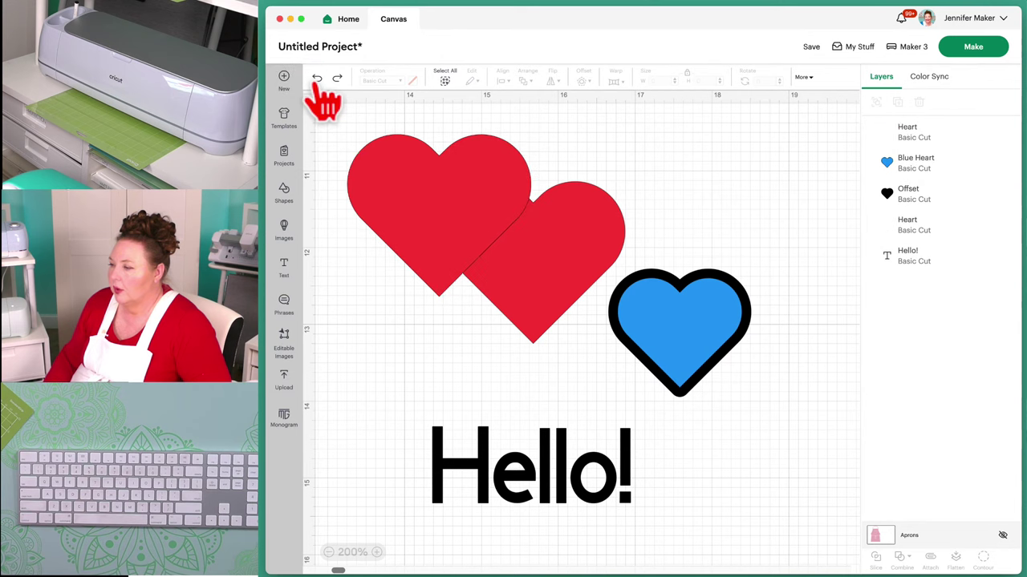
{"action": "left_click", "coordinate": [337, 79]}
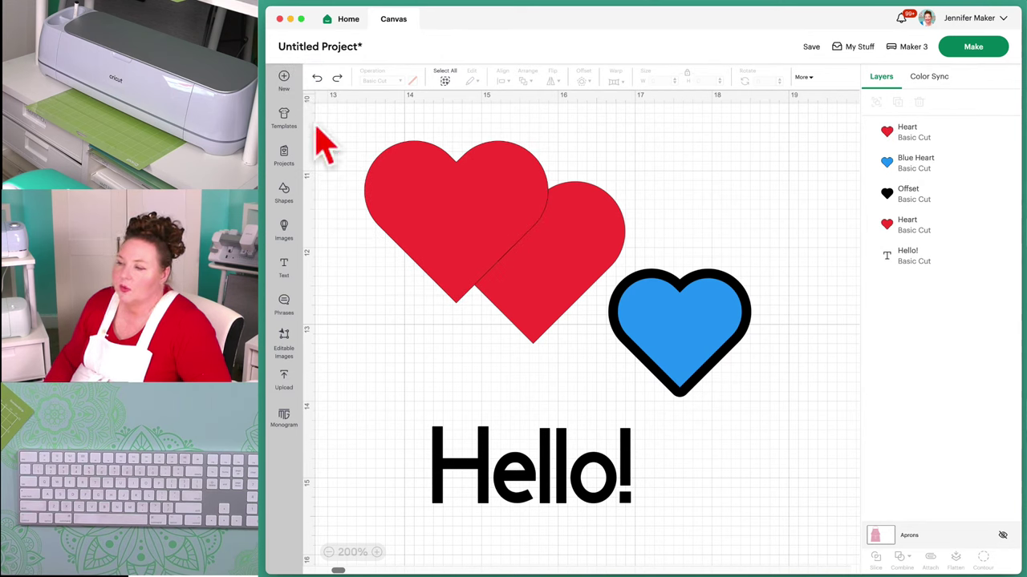
{"action": "left_click", "coordinate": [316, 78]}
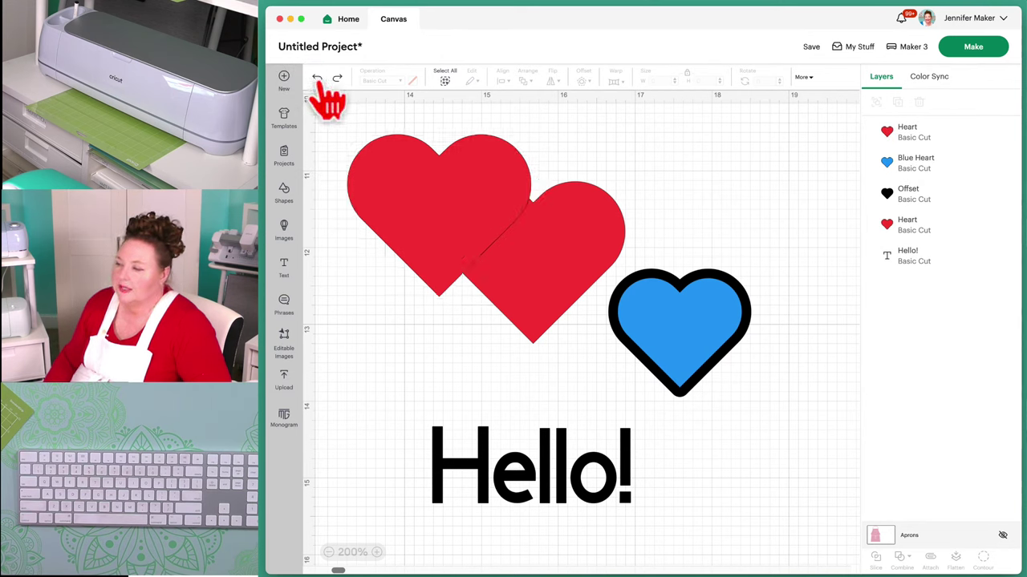
{"action": "left_click", "coordinate": [317, 78]}
{"action": "left_click", "coordinate": [338, 79]}
{"action": "left_click", "coordinate": [337, 79]}
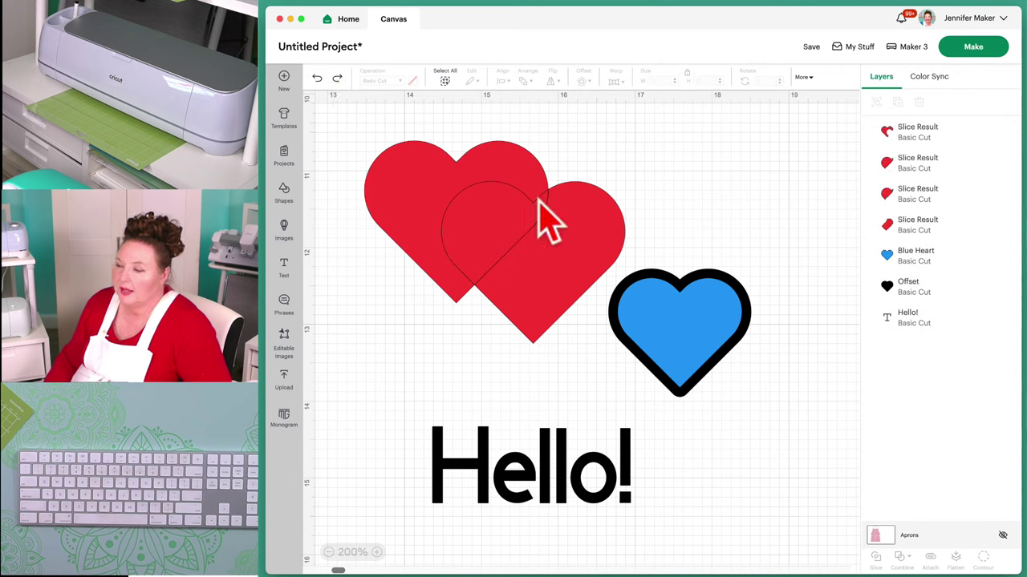
{"action": "left_click", "coordinate": [317, 78]}
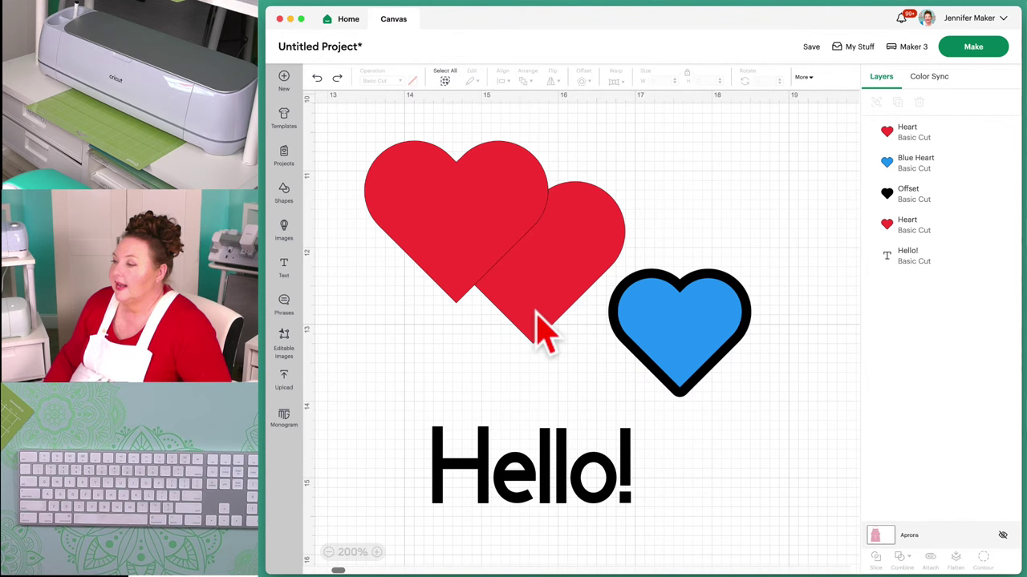
Try welding the two overlapping red hearts and moving the merged shape up and left, undoing both changes
{"action": "left_click_drag", "start_coordinate": [407, 118], "coordinate": [572, 273]}
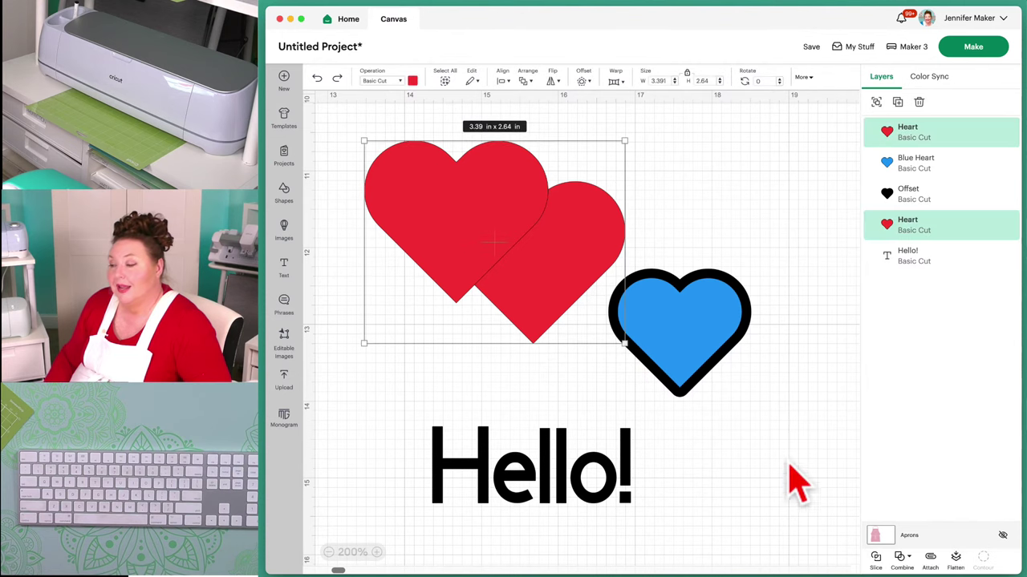
{"action": "left_click", "coordinate": [912, 567]}
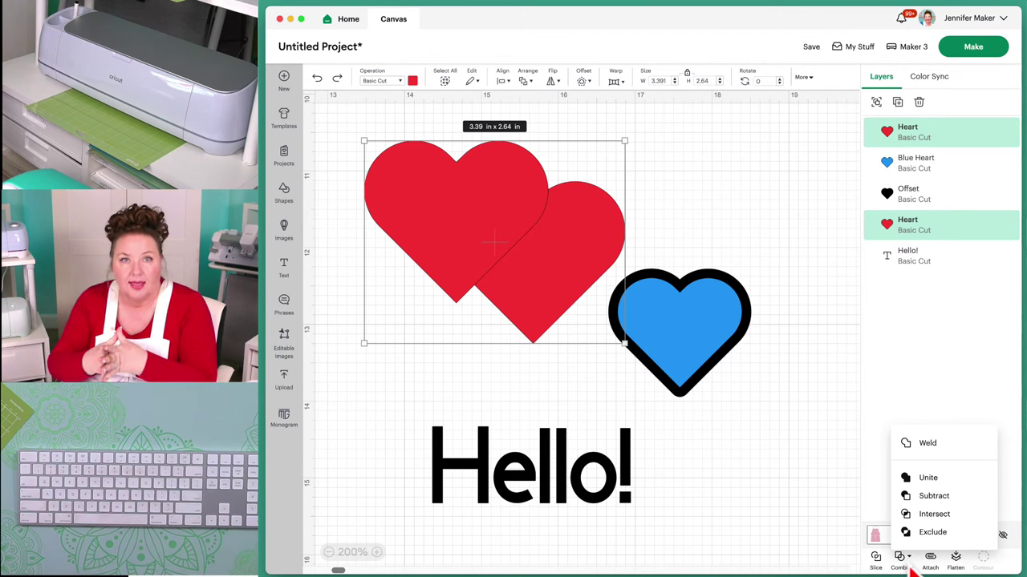
{"action": "left_click", "coordinate": [930, 446]}
{"action": "left_click_drag", "start_coordinate": [605, 282], "coordinate": [569, 248]}
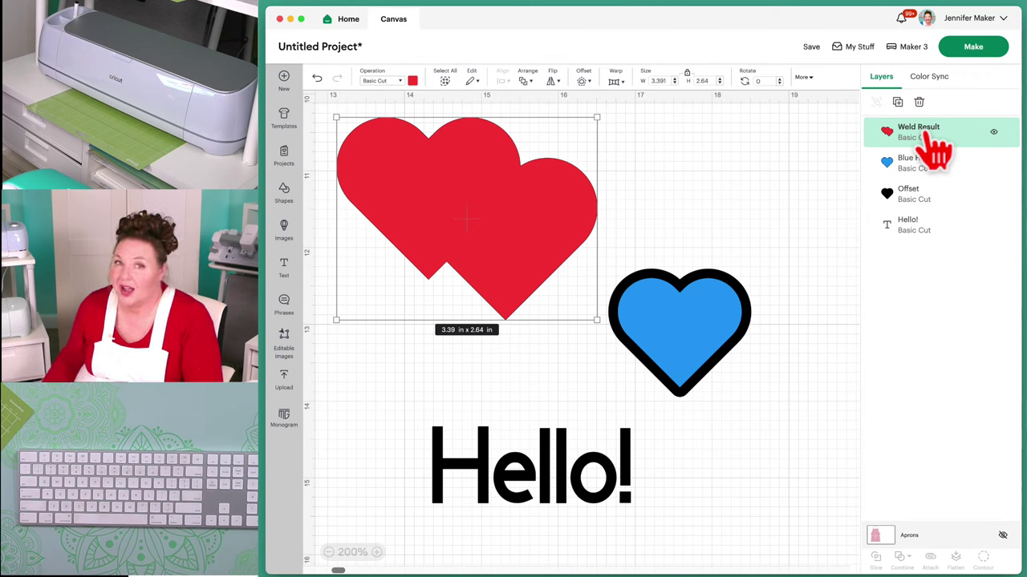
{"action": "left_click", "coordinate": [317, 79]}
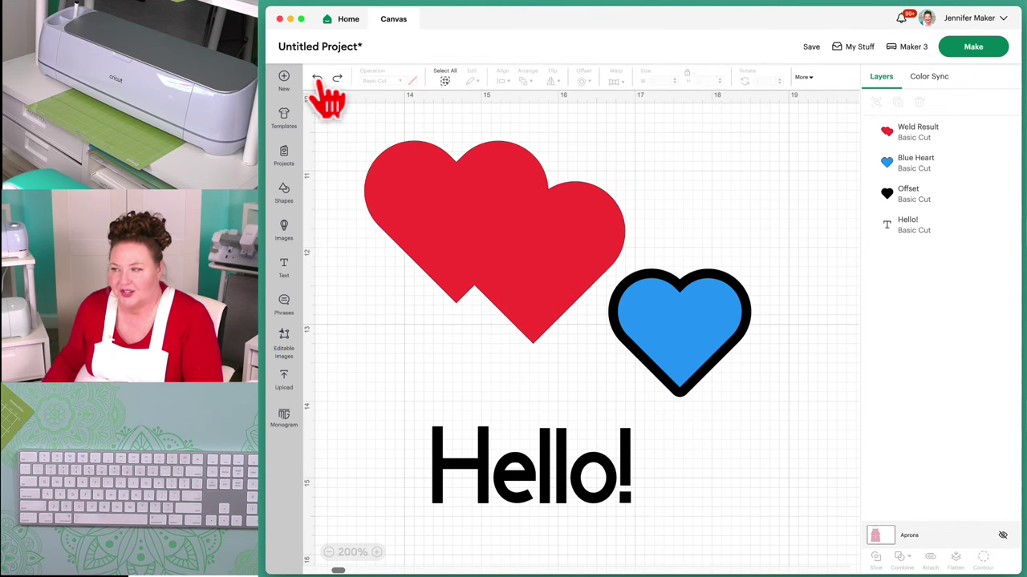
{"action": "left_click", "coordinate": [317, 79]}
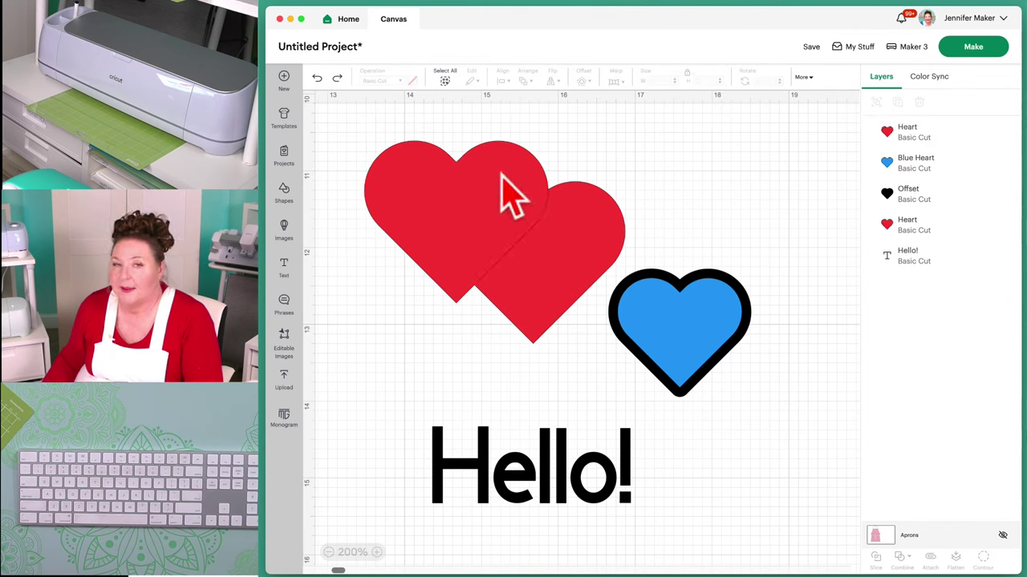
Unite the two overlapping red hearts and move the united shape slightly left and up
{"action": "left_click_drag", "start_coordinate": [589, 134], "coordinate": [459, 267]}
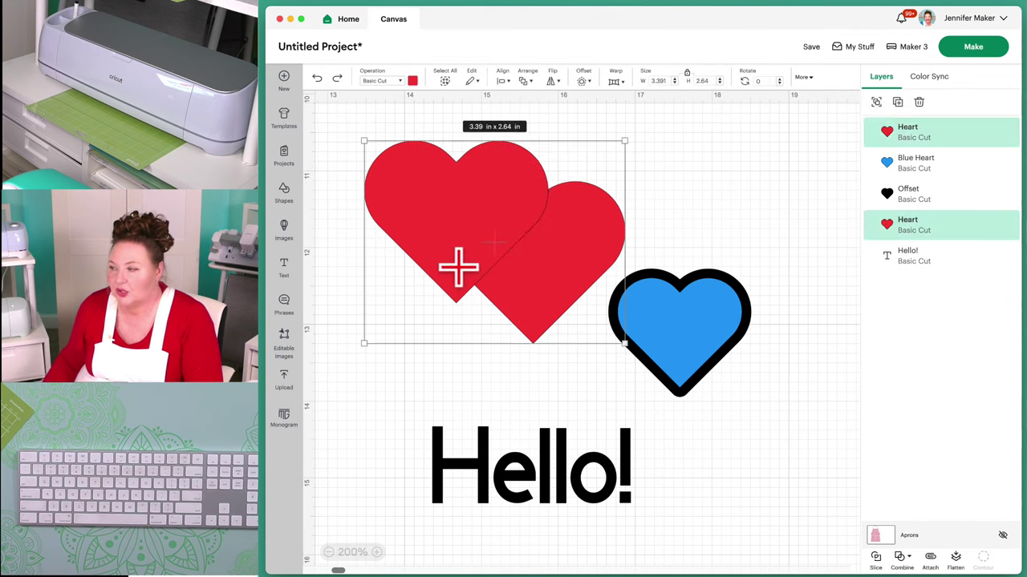
{"action": "left_click", "coordinate": [901, 556]}
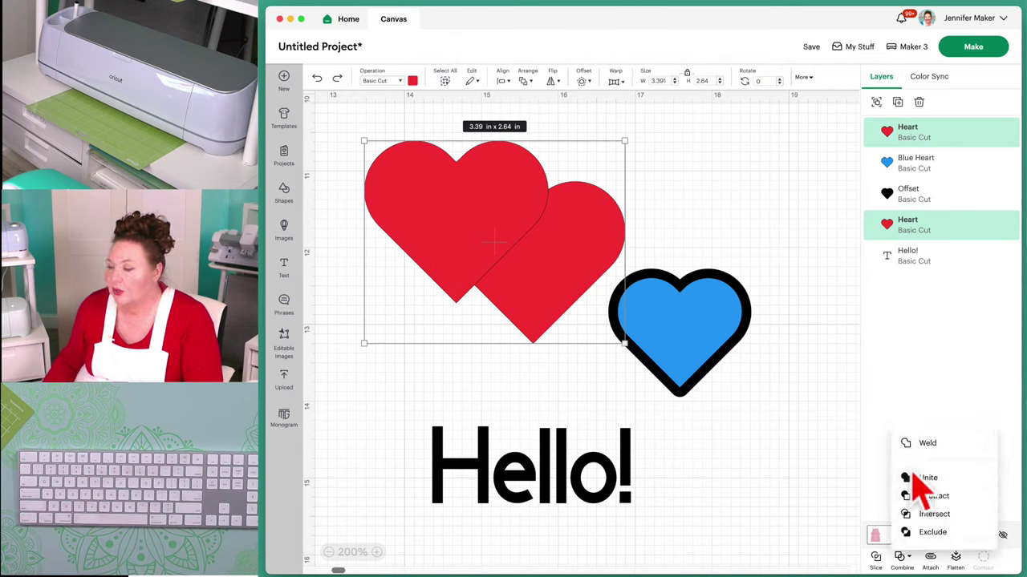
{"action": "left_click", "coordinate": [923, 478]}
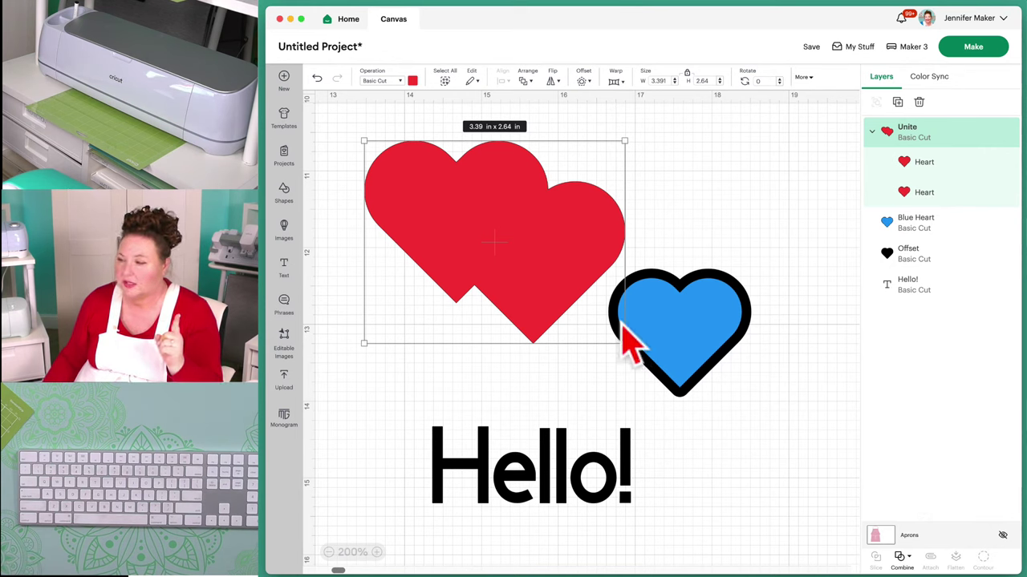
{"action": "left_click_drag", "start_coordinate": [547, 255], "coordinate": [523, 259]}
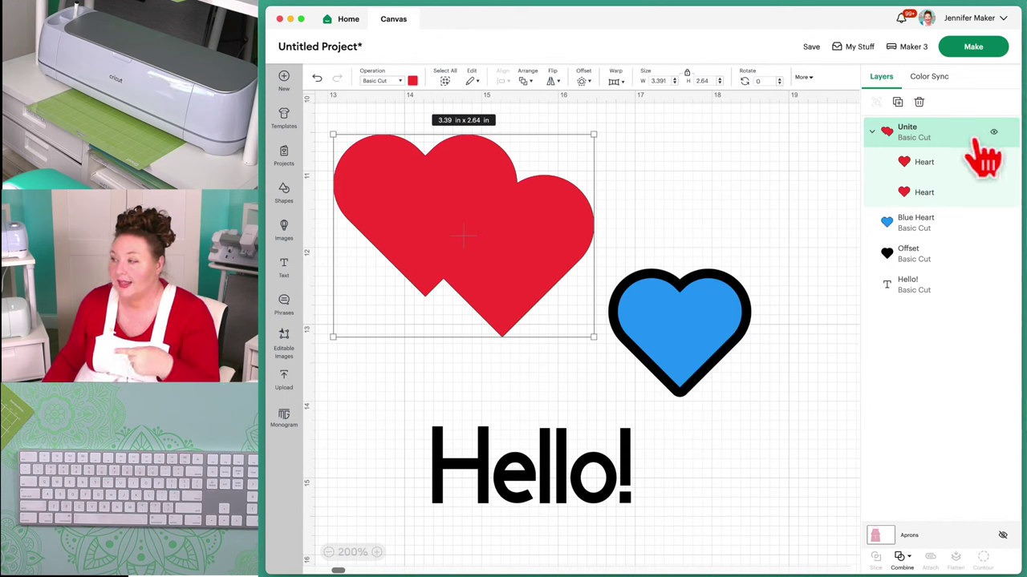
Reposition the two nested hearts inside the Unite layer side by side, and nudge the whole united shape up and right
{"action": "left_click", "coordinate": [956, 170]}
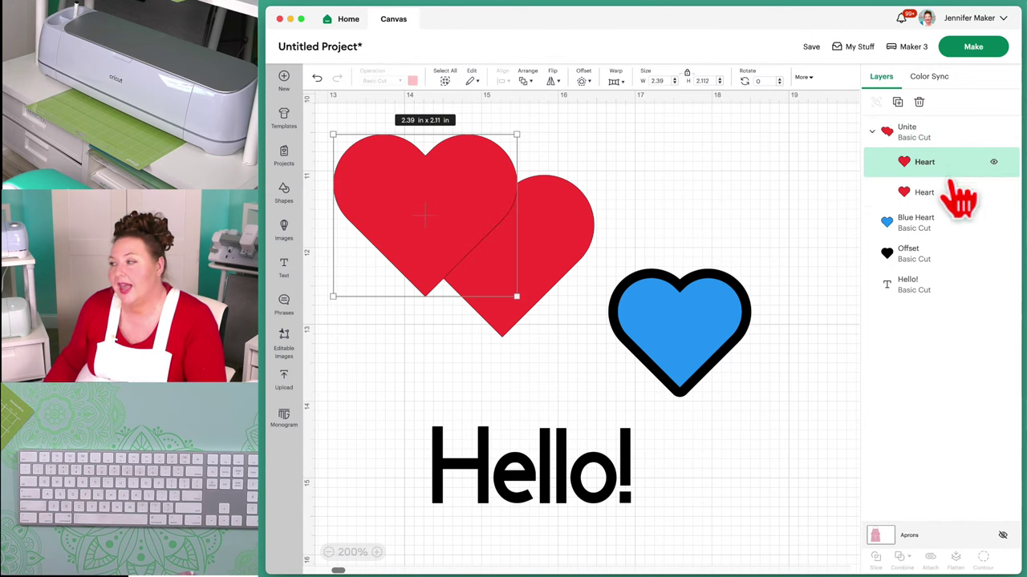
{"action": "left_click", "coordinate": [949, 193]}
{"action": "left_click", "coordinate": [954, 166]}
{"action": "left_click", "coordinate": [949, 195]}
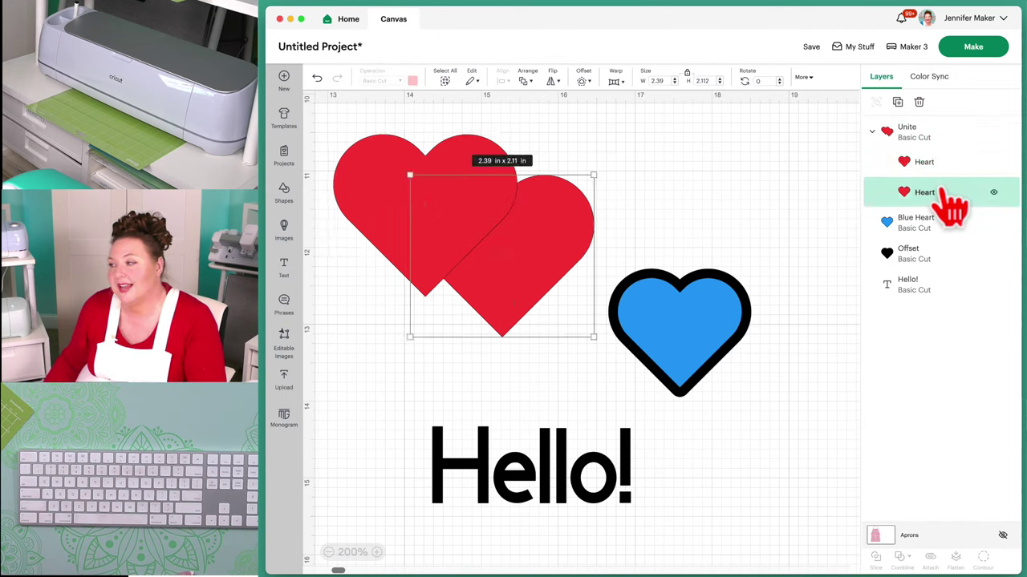
{"action": "left_click", "coordinate": [940, 170]}
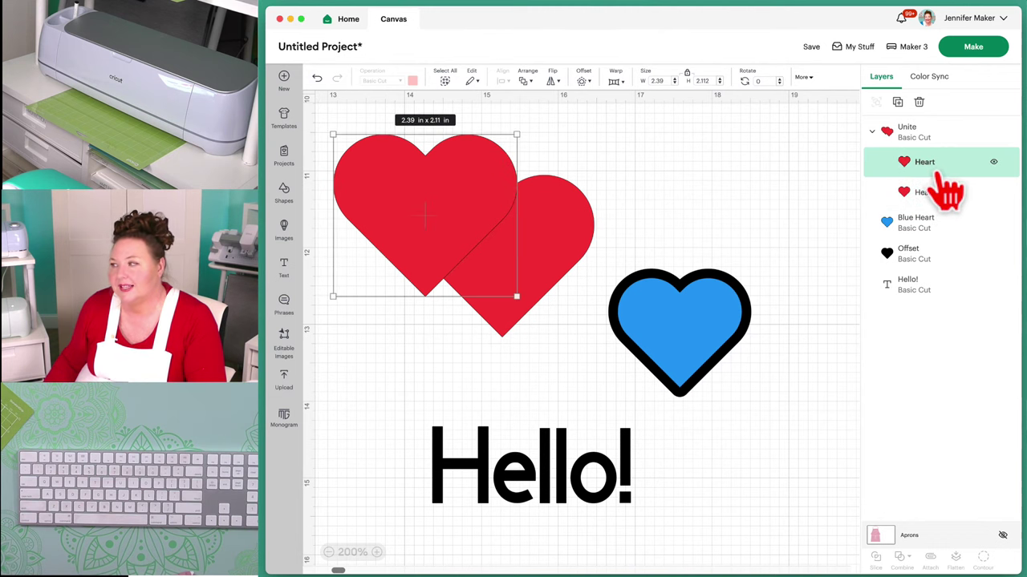
{"action": "mouse_move", "coordinate": [493, 200]}
{"action": "left_mouse_down"}
{"action": "mouse_move", "coordinate": [484, 178]}
{"action": "mouse_move", "coordinate": [502, 204]}
{"action": "left_mouse_up"}
{"action": "left_click_drag", "start_coordinate": [566, 227], "coordinate": [571, 206]}
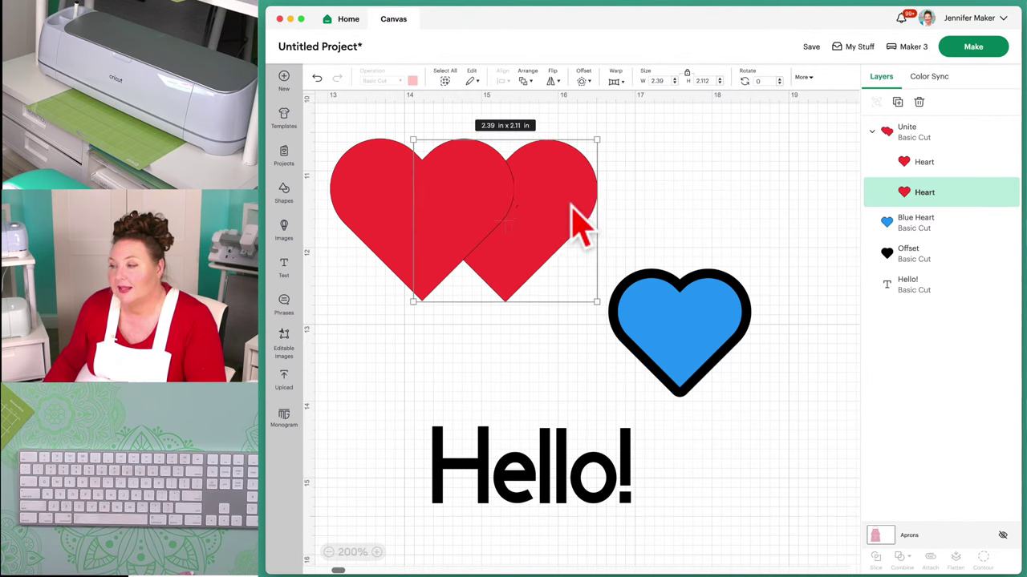
{"action": "left_click", "coordinate": [788, 197]}
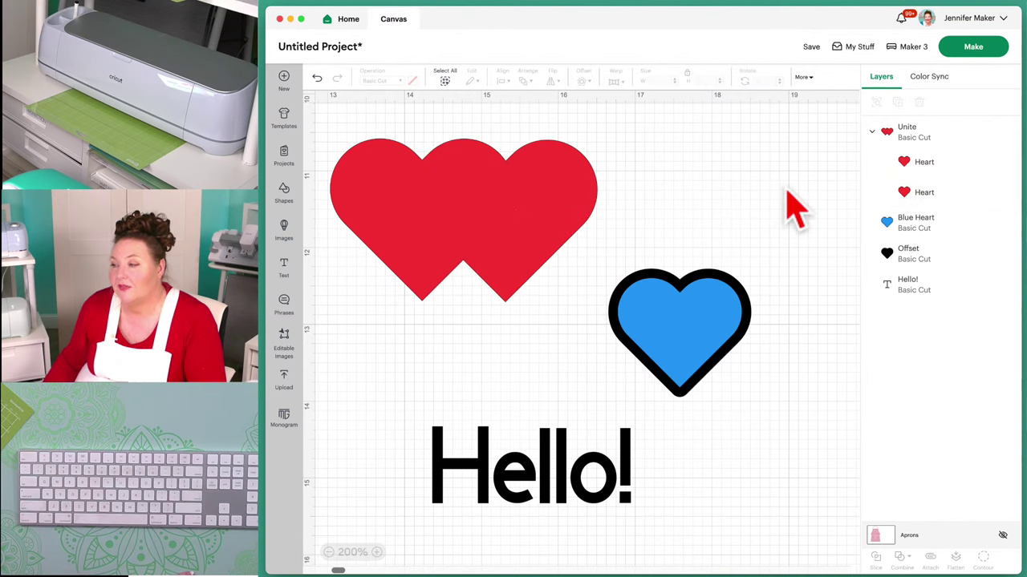
{"action": "mouse_move", "coordinate": [522, 241]}
{"action": "left_mouse_down"}
{"action": "mouse_move", "coordinate": [588, 233]}
{"action": "mouse_move", "coordinate": [531, 227]}
{"action": "left_mouse_up"}
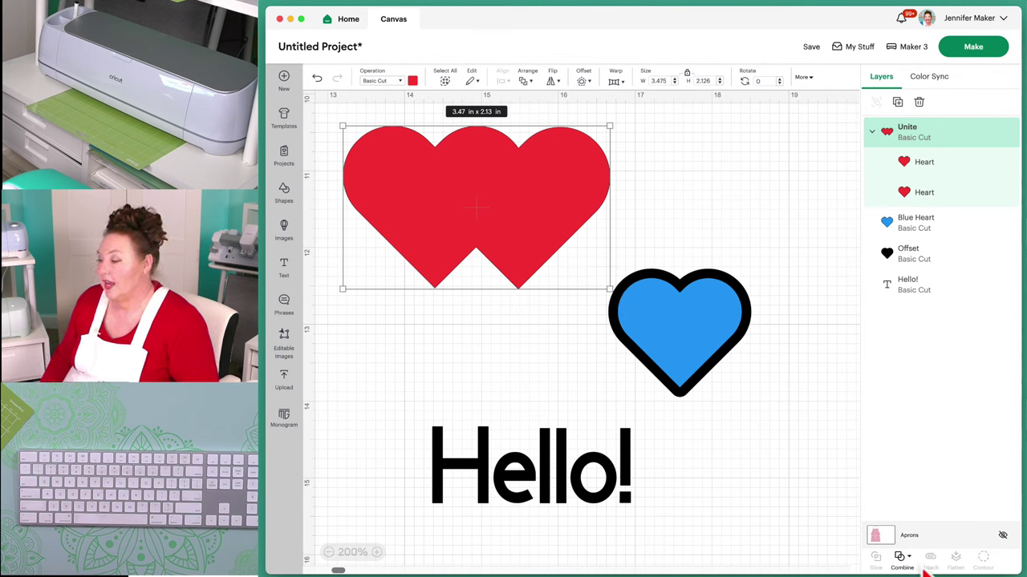
Undo the moves of the united shape and its nested hearts, along with the Unite operation
{"action": "left_click", "coordinate": [321, 79]}
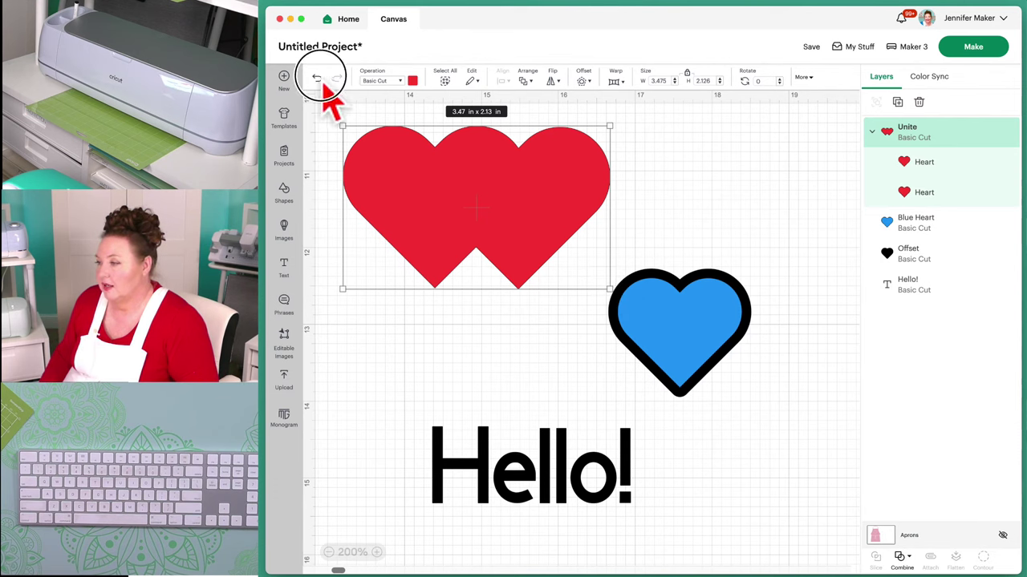
{"action": "left_click", "coordinate": [321, 80]}
{"action": "left_click", "coordinate": [321, 80]}
{"action": "left_click", "coordinate": [321, 79]}
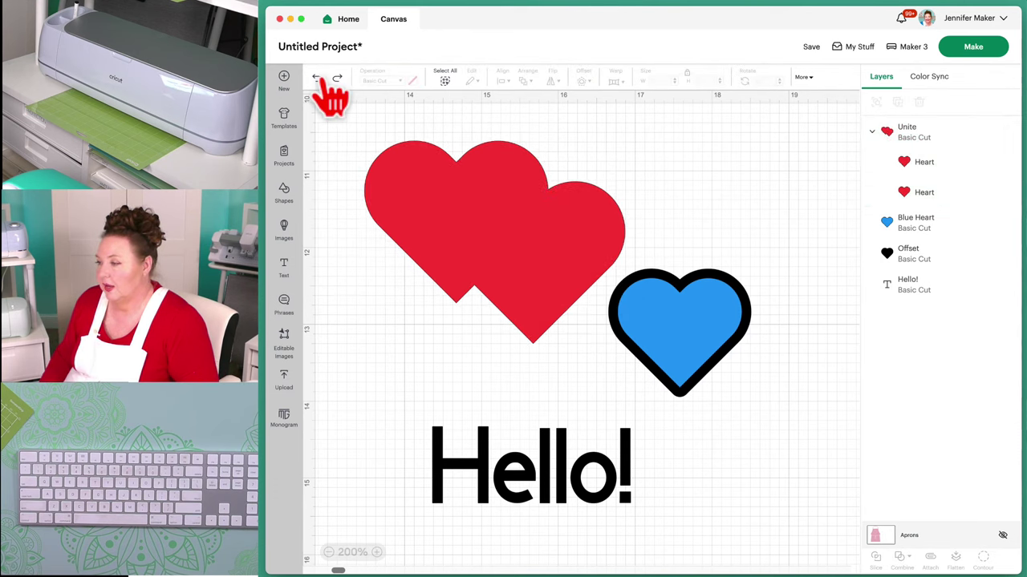
{"action": "left_click", "coordinate": [321, 80]}
Try subtracting the front red heart from the one behind it, and undo the Subtract operation
{"action": "left_click_drag", "start_coordinate": [603, 146], "coordinate": [505, 270]}
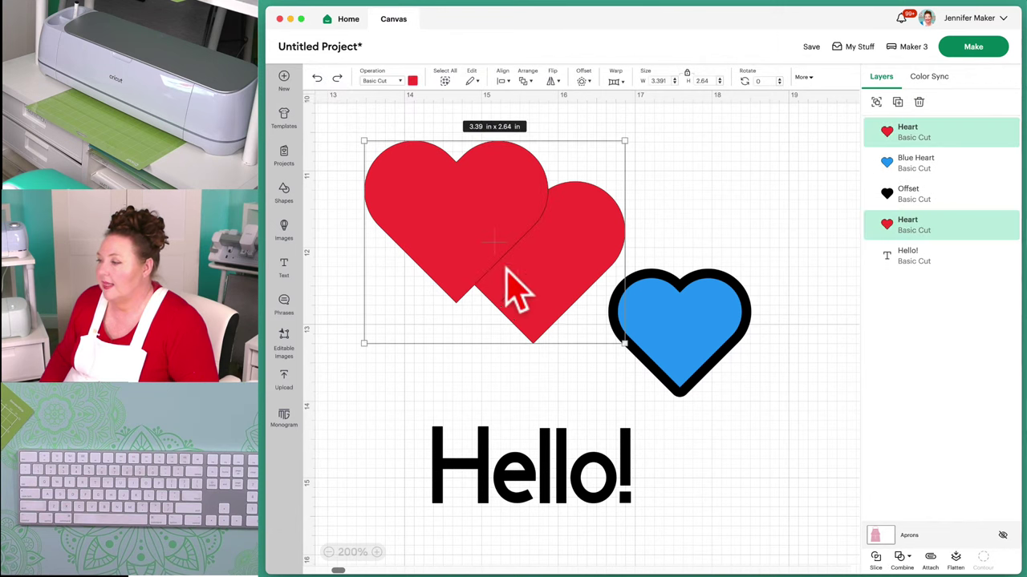
{"action": "left_click", "coordinate": [901, 555]}
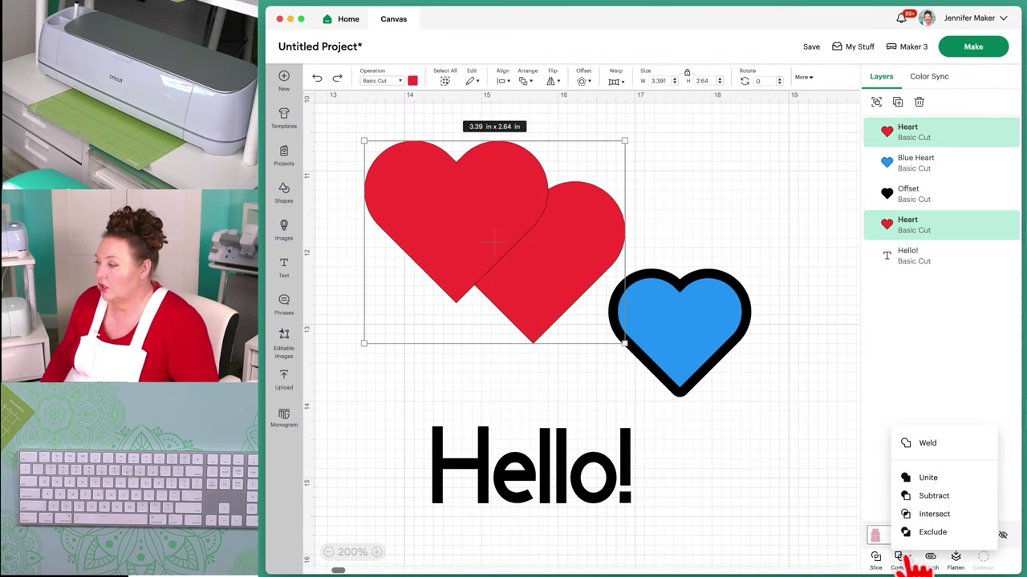
{"action": "left_click", "coordinate": [946, 495]}
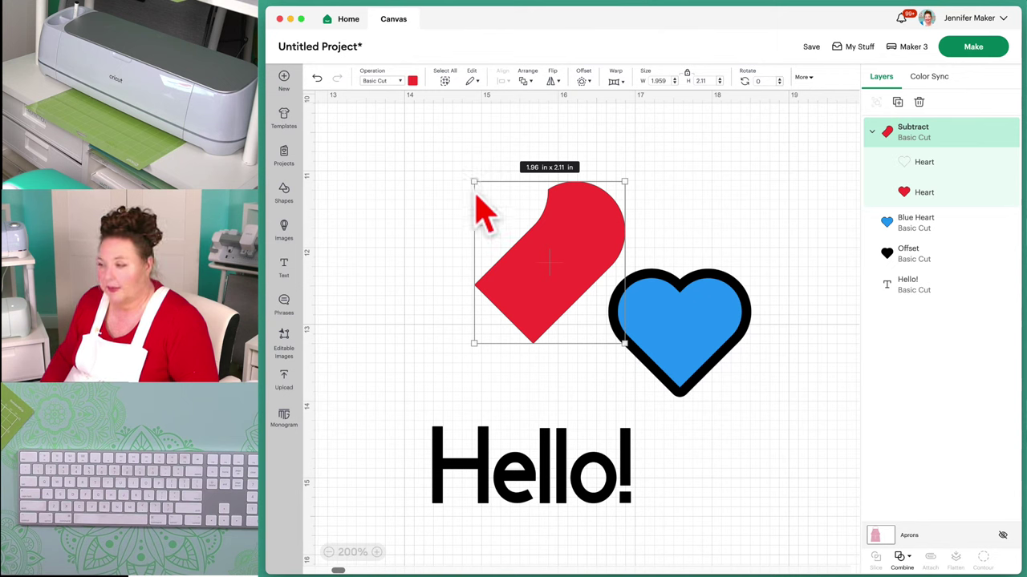
{"action": "left_click", "coordinate": [316, 78]}
Try intersecting the two overlapping red hearts to keep only their shared area, and undo the Intersect operation
{"action": "left_click_drag", "start_coordinate": [554, 135], "coordinate": [535, 316]}
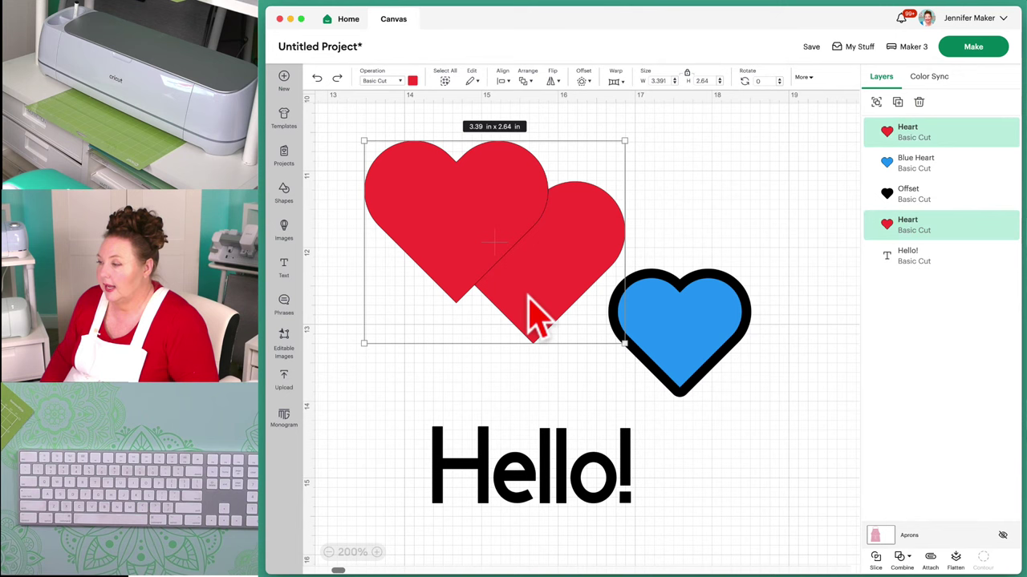
{"action": "left_click", "coordinate": [913, 563]}
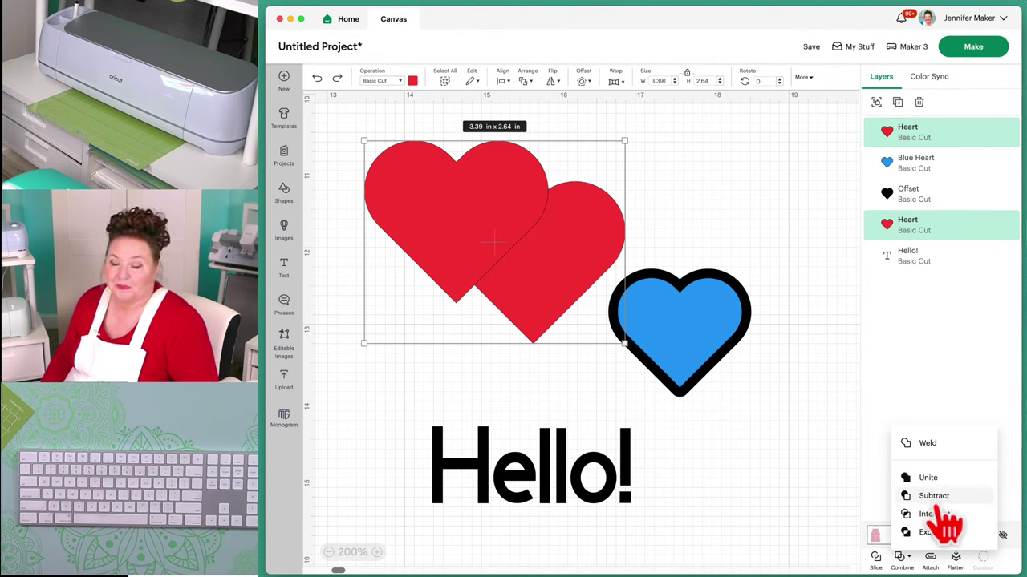
{"action": "left_click", "coordinate": [945, 514]}
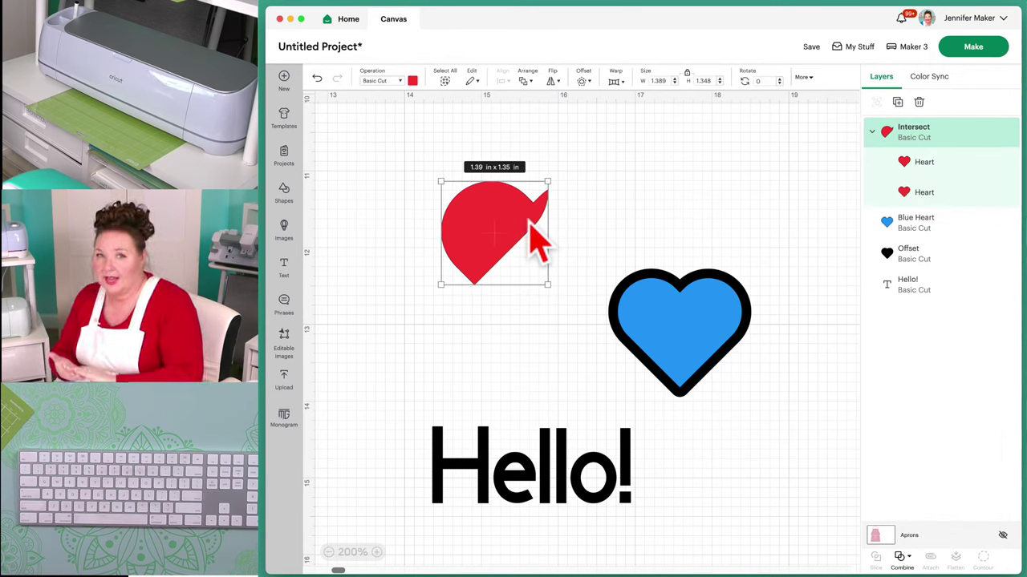
{"action": "left_click", "coordinate": [317, 78]}
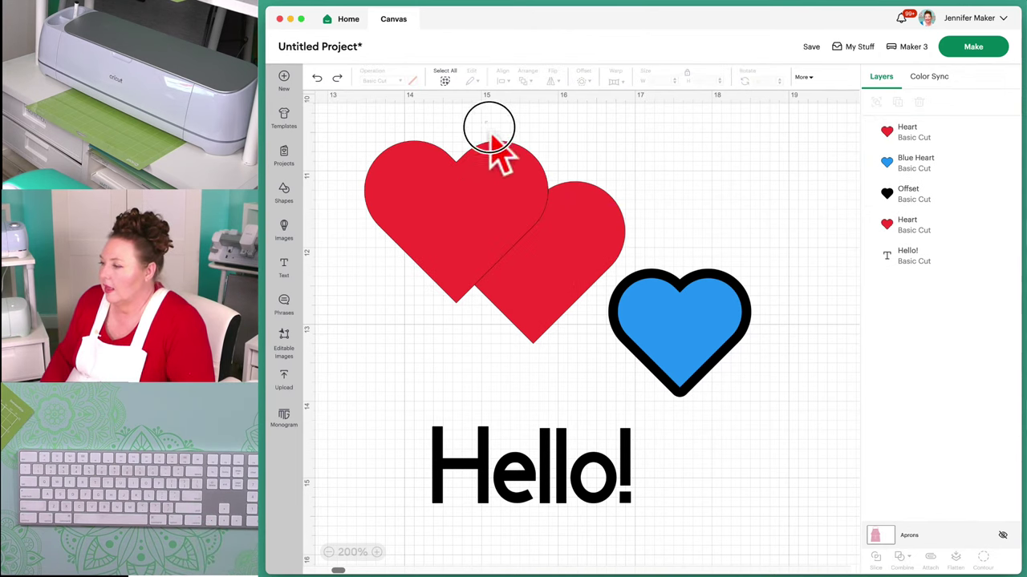
Apply Exclude to the two overlapping red hearts to cut out their shared area
{"action": "left_click_drag", "start_coordinate": [488, 133], "coordinate": [588, 291]}
{"action": "left_click", "coordinate": [906, 557]}
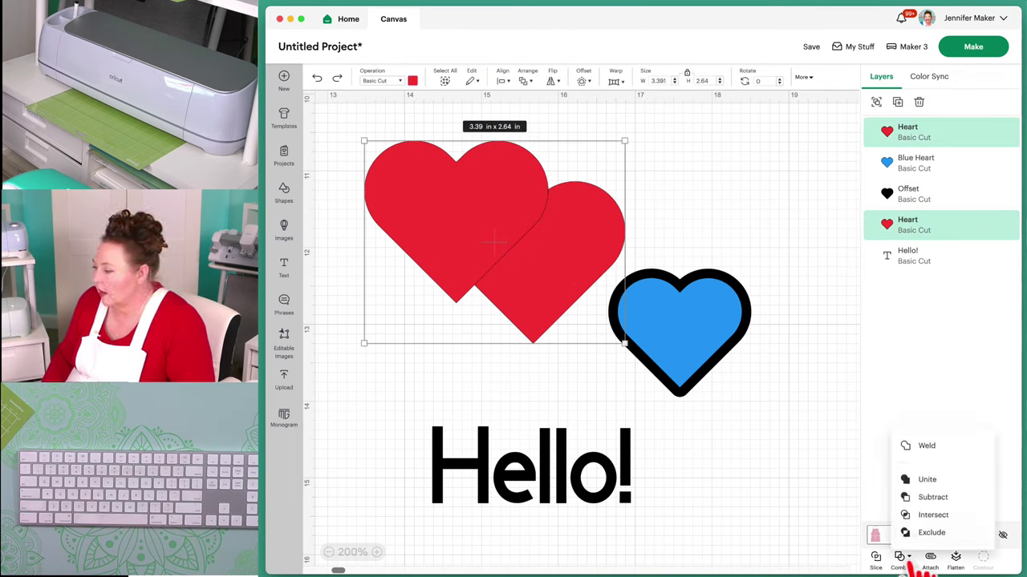
{"action": "left_click", "coordinate": [931, 533]}
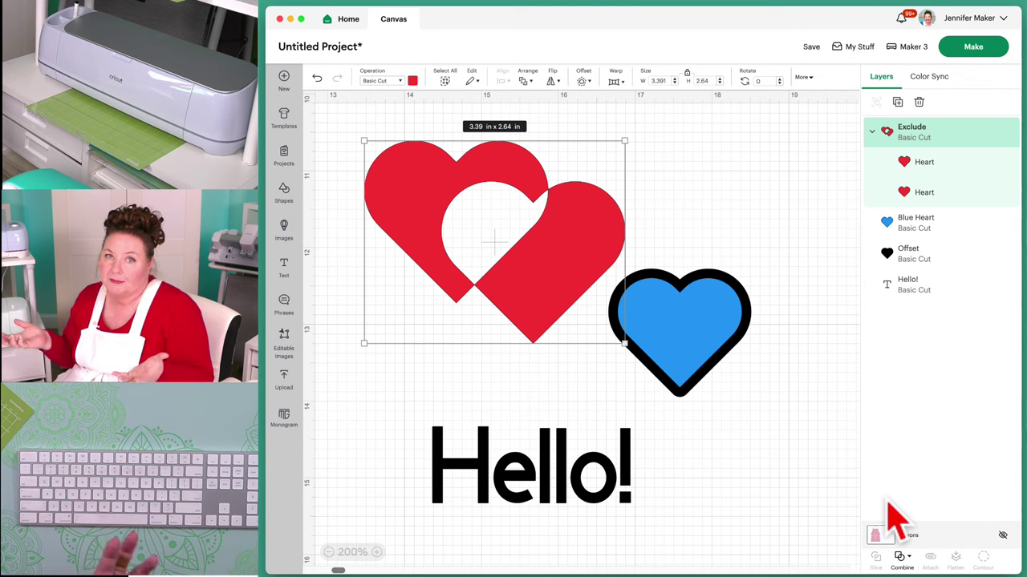
Move the second nested heart in the Exclude layer up and right, and shift the whole shape up and left
{"action": "left_click", "coordinate": [924, 193]}
{"action": "left_click_drag", "start_coordinate": [600, 244], "coordinate": [618, 221]}
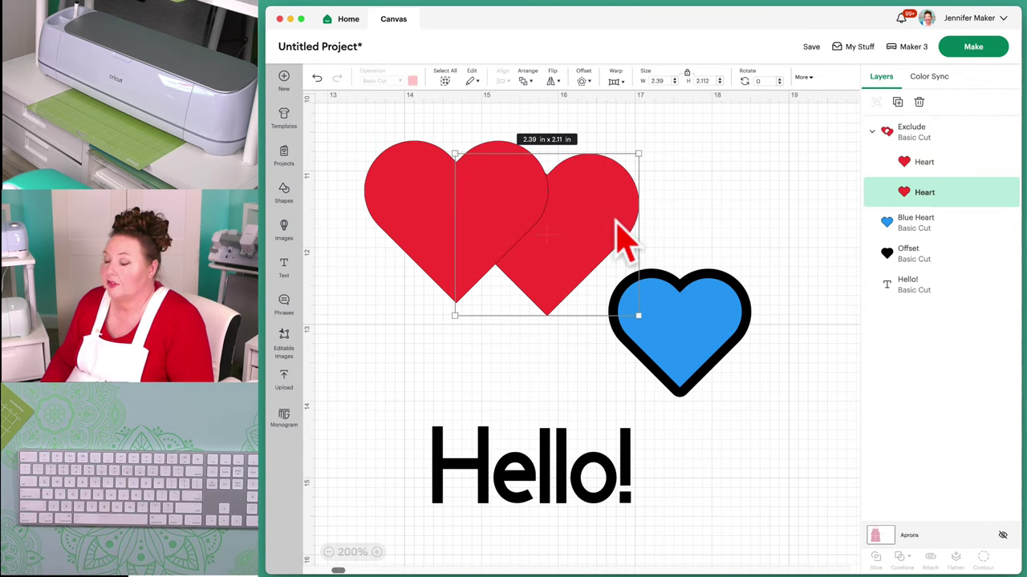
{"action": "left_click", "coordinate": [776, 193]}
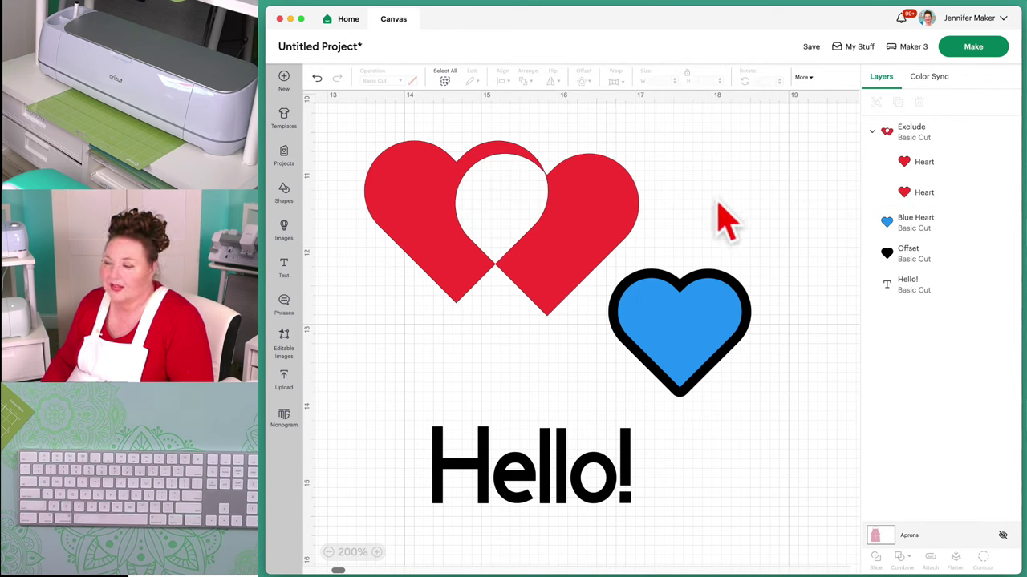
{"action": "left_click_drag", "start_coordinate": [619, 218], "coordinate": [600, 201]}
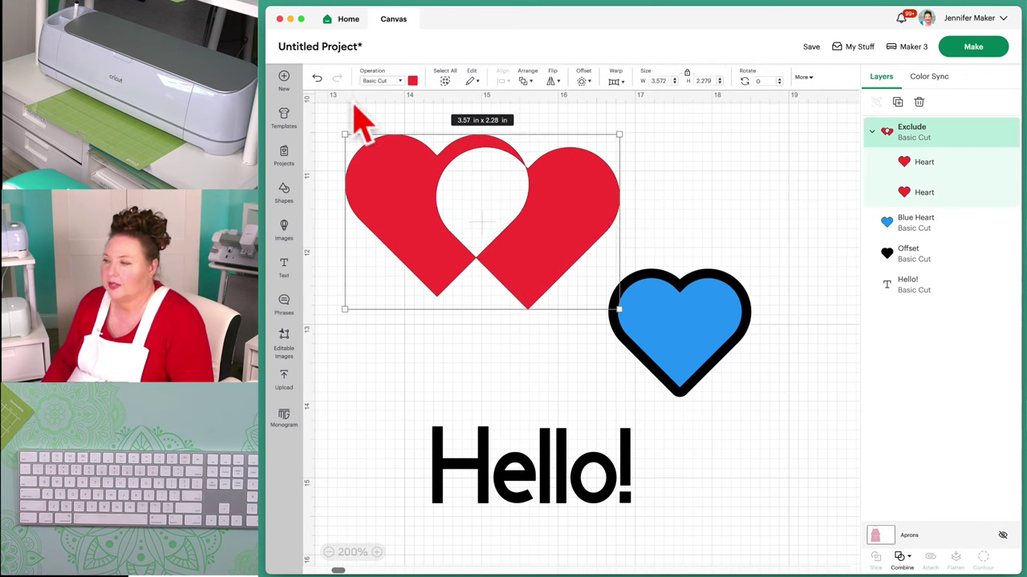
Undo the moves of the excluded shape and its nested heart, along with the Exclude operation
{"action": "left_click", "coordinate": [318, 79]}
{"action": "left_click", "coordinate": [317, 80]}
{"action": "left_click", "coordinate": [317, 79]}
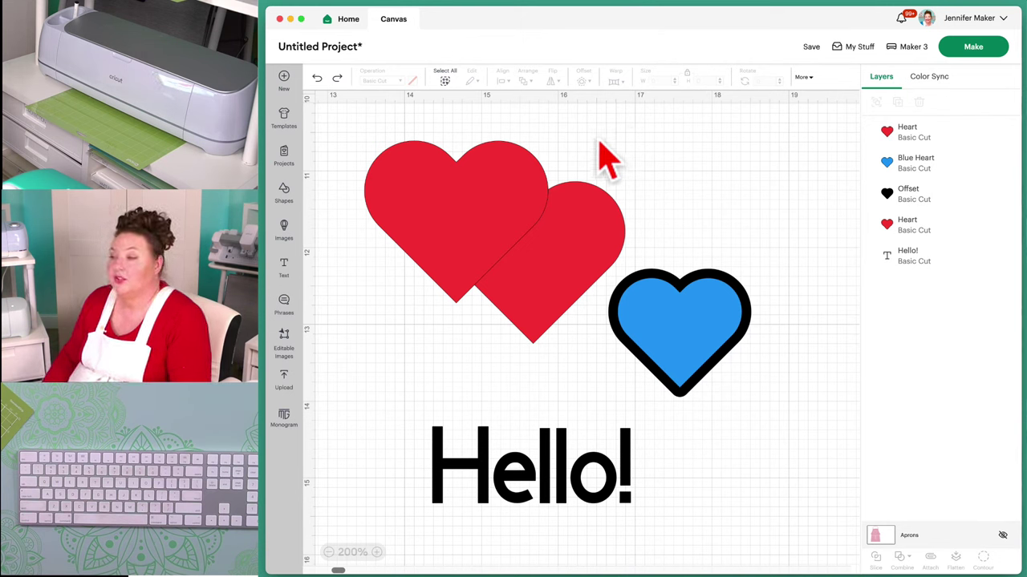
Attach the two overlapping red hearts to each other, and select each heart inside the Attach layer individually
{"action": "left_click_drag", "start_coordinate": [596, 130], "coordinate": [443, 259]}
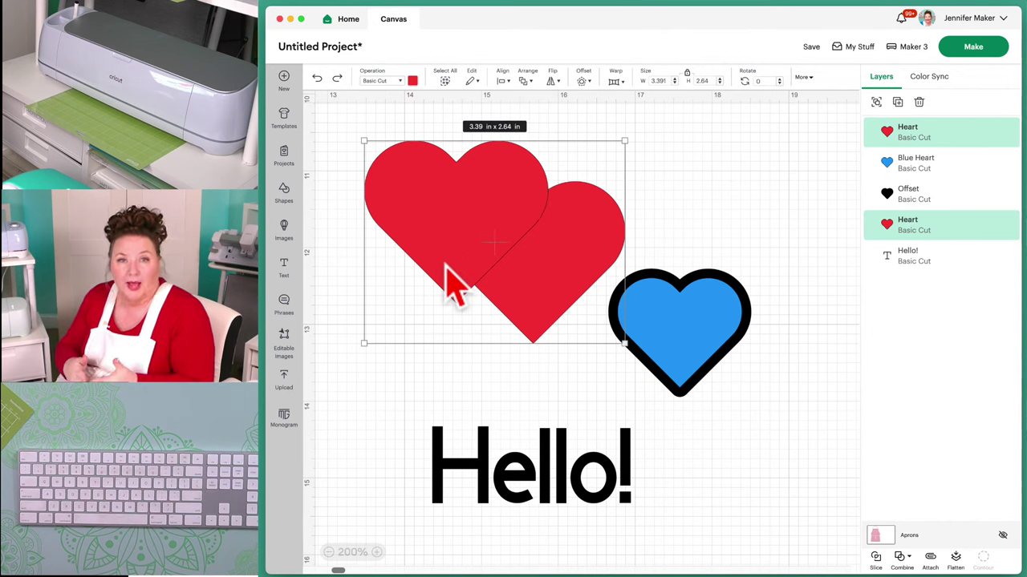
{"action": "left_click", "coordinate": [931, 557]}
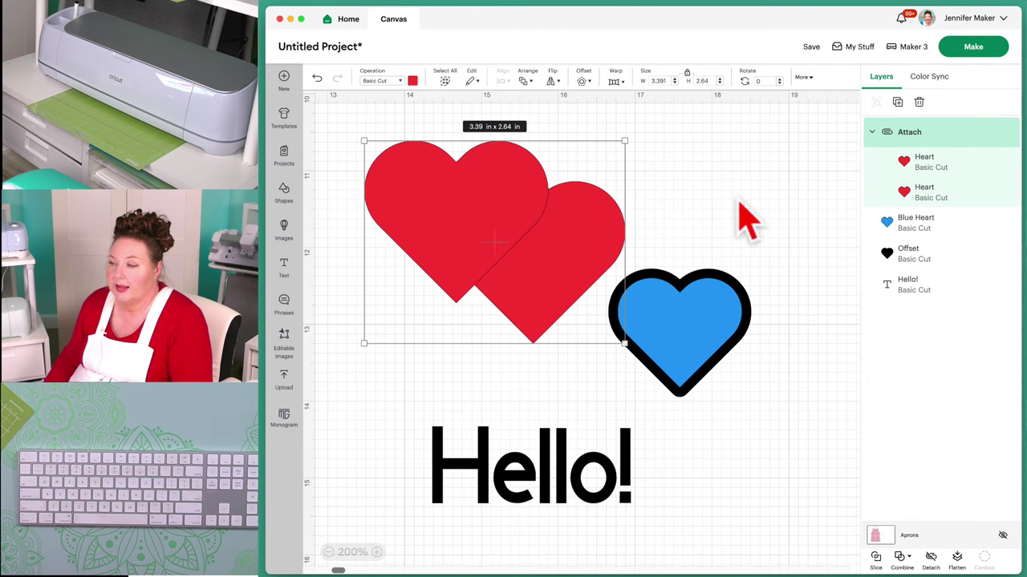
{"action": "left_click", "coordinate": [982, 164]}
{"action": "left_click", "coordinate": [972, 190]}
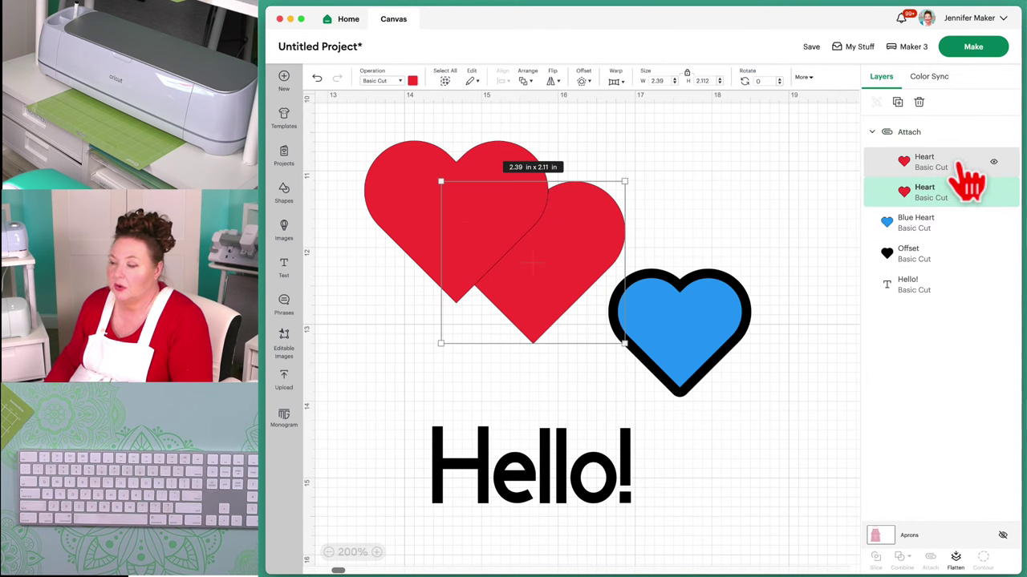
{"action": "left_click", "coordinate": [969, 170]}
{"action": "left_click", "coordinate": [968, 191]}
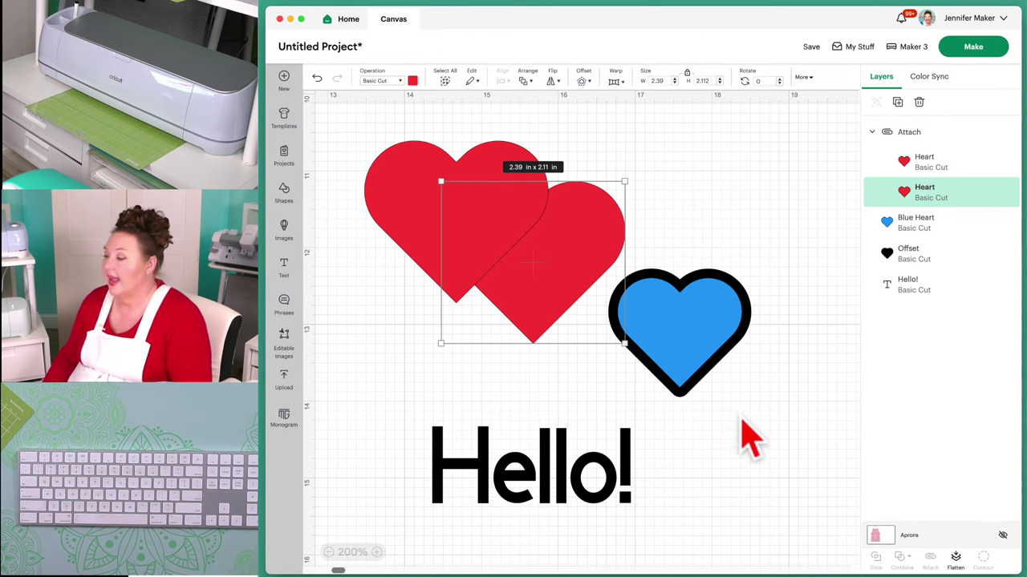
{"action": "left_click", "coordinate": [711, 236]}
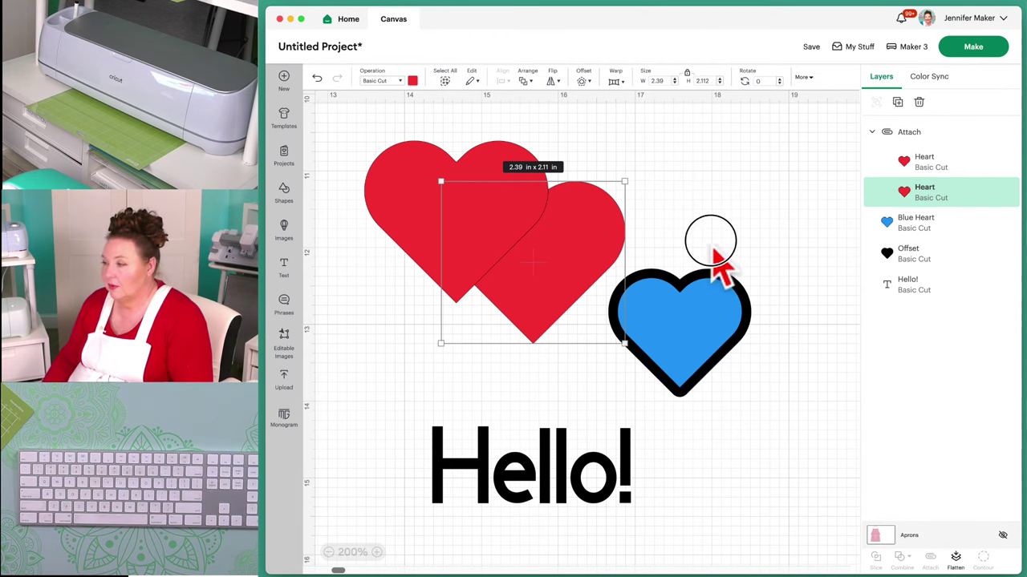
Flatten all the hearts and the Hello! text into a single Print Then Cut layer, and unflatten it again
{"action": "left_click_drag", "start_coordinate": [351, 124], "coordinate": [725, 486]}
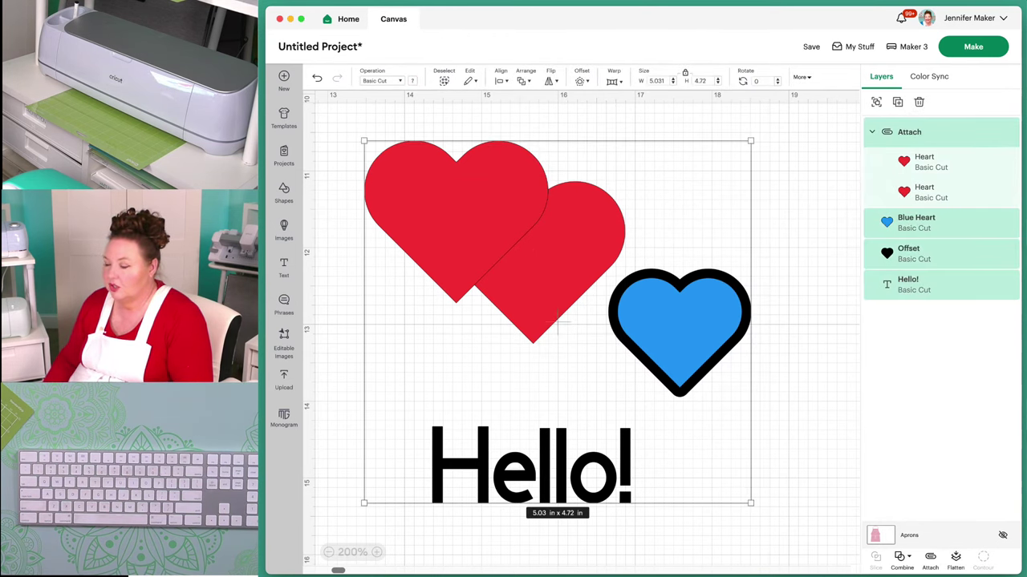
{"action": "left_click", "coordinate": [956, 556]}
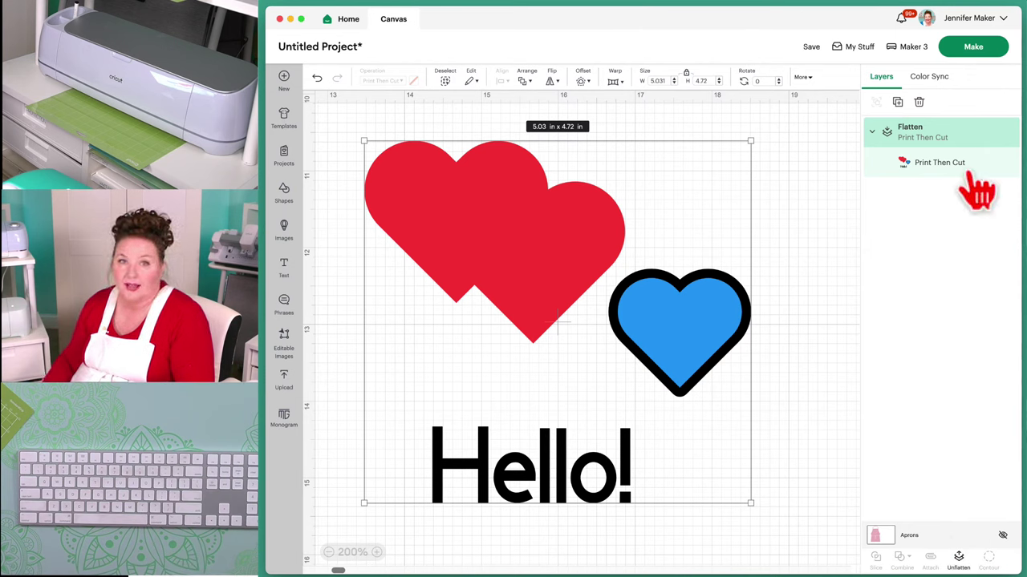
{"action": "left_click", "coordinate": [958, 559]}
{"action": "left_click", "coordinate": [808, 404]}
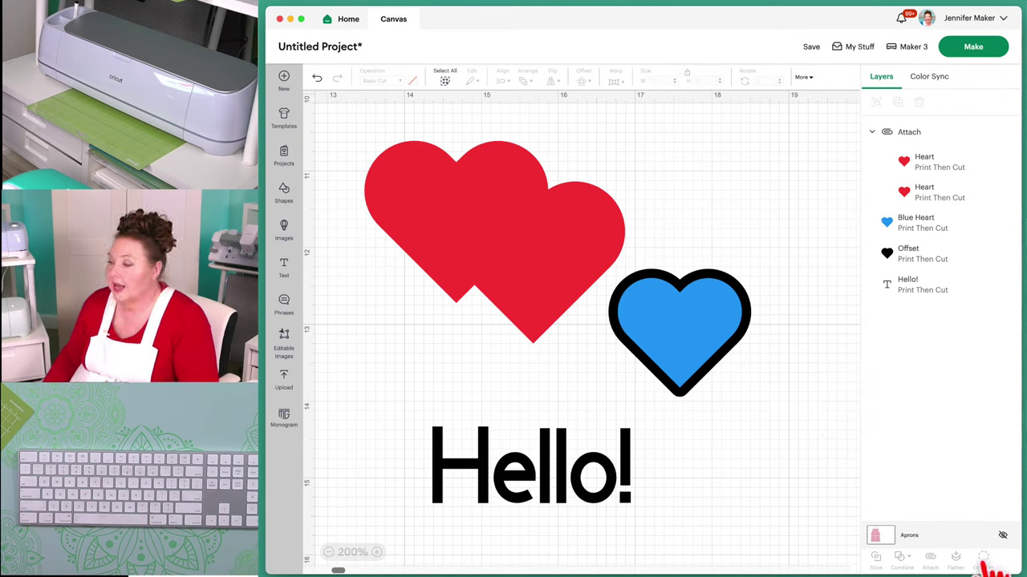
Undo the unflatten and flatten operations, and detach the two attached red hearts
{"action": "left_click", "coordinate": [570, 287]}
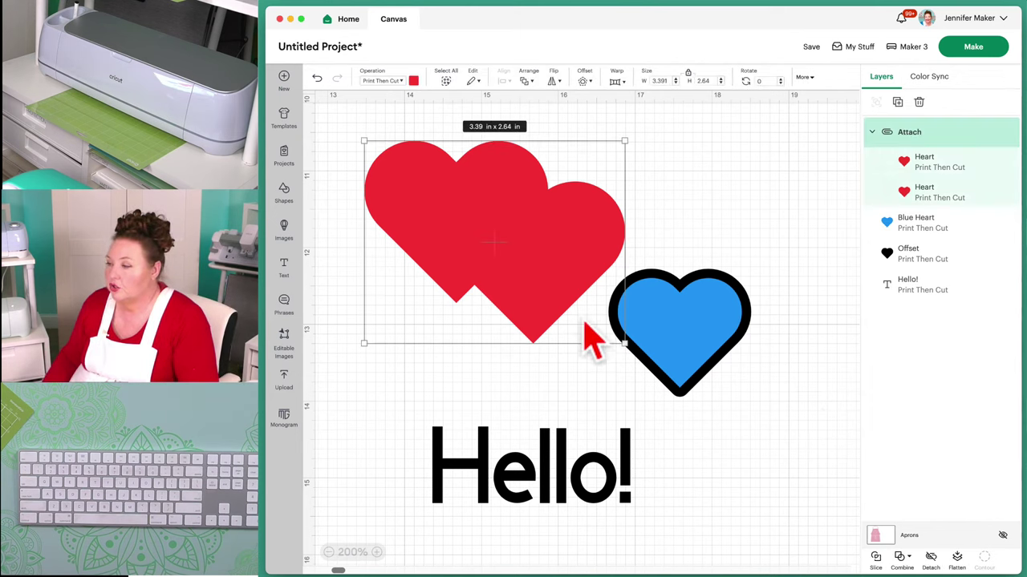
{"action": "left_click", "coordinate": [318, 79]}
{"action": "left_click", "coordinate": [318, 78]}
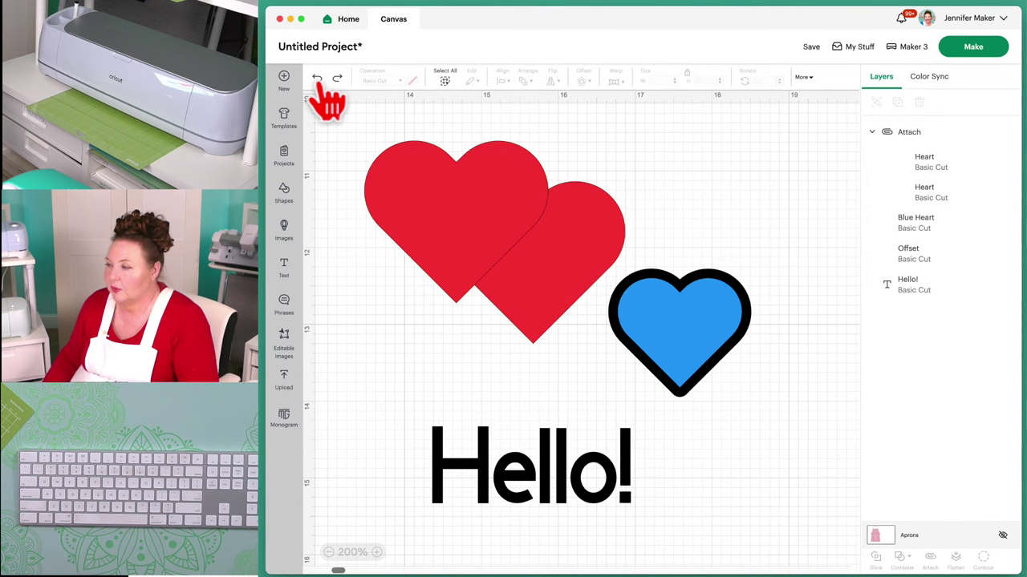
{"action": "left_click", "coordinate": [584, 292]}
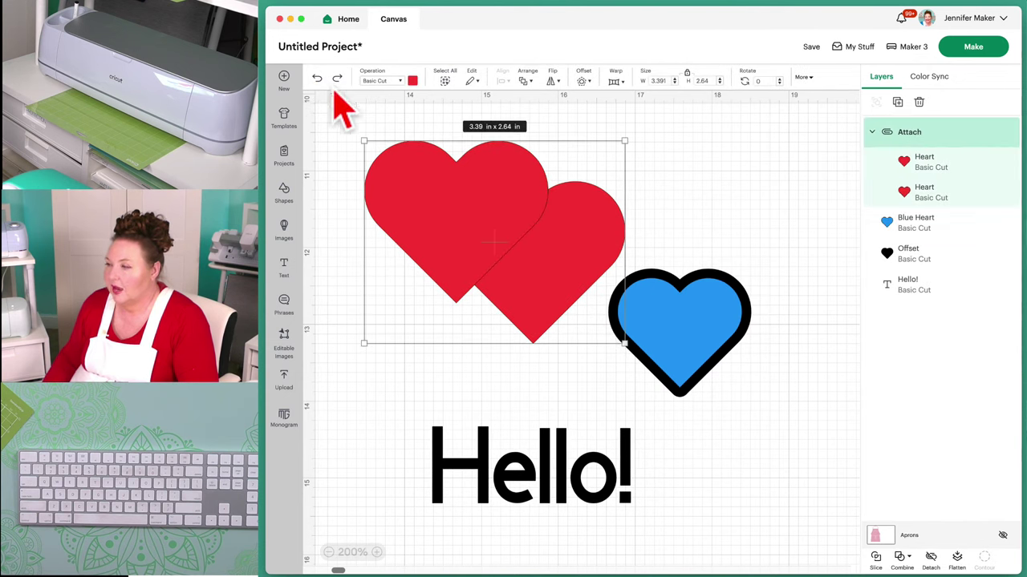
{"action": "left_click", "coordinate": [932, 560]}
{"action": "left_click", "coordinate": [601, 424]}
Shrink the back red heart to about 1.95 x 1.73 in and the front one to about 1.11 x 0.98 in, placing it inside
{"action": "left_click", "coordinate": [561, 309]}
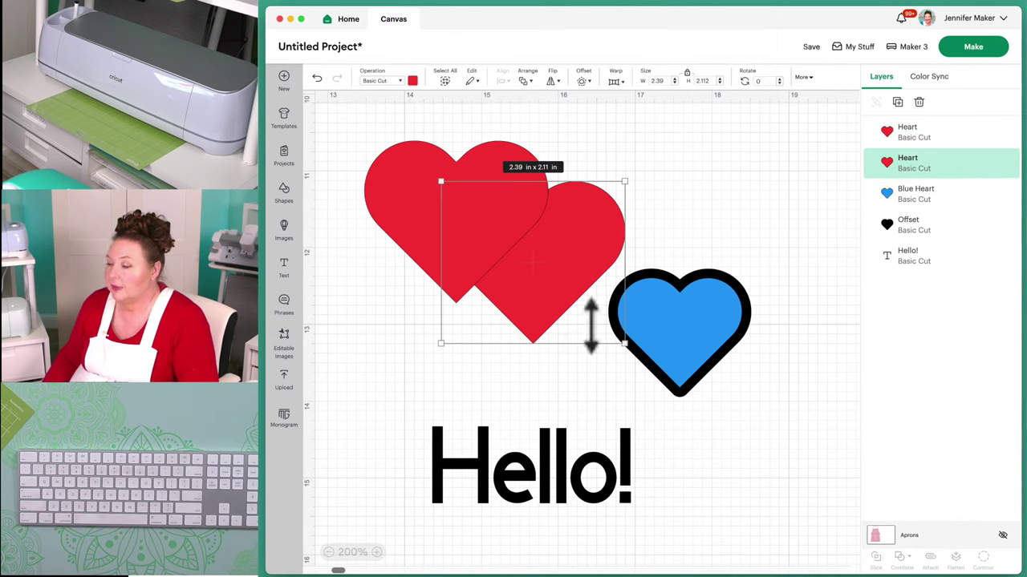
{"action": "left_click_drag", "start_coordinate": [623, 342], "coordinate": [594, 316]}
{"action": "left_click_drag", "start_coordinate": [556, 254], "coordinate": [534, 294]}
{"action": "left_click", "coordinate": [508, 166]}
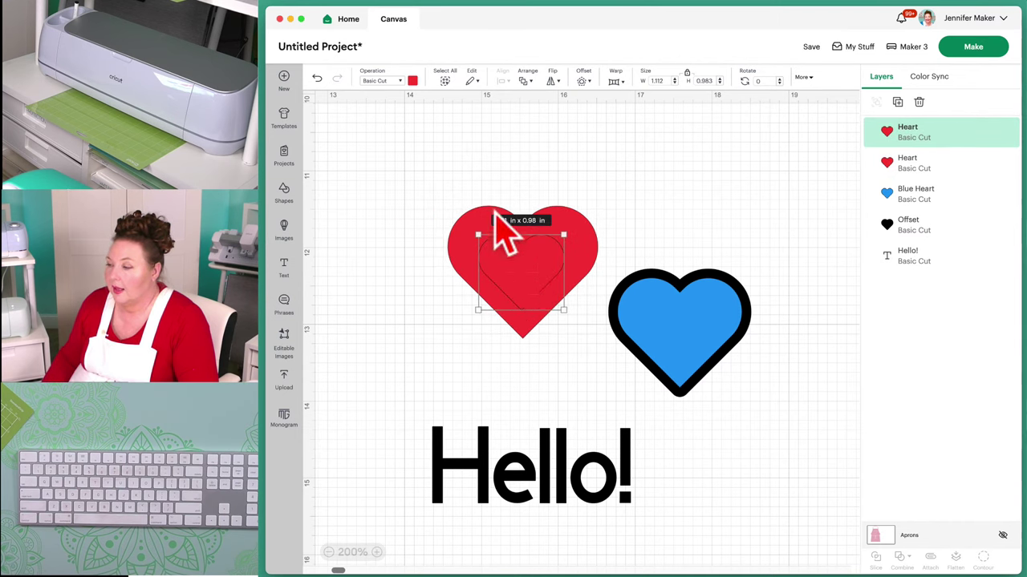
Align the small and large red hearts to each other with Center
{"action": "left_click_drag", "start_coordinate": [447, 163], "coordinate": [539, 333]}
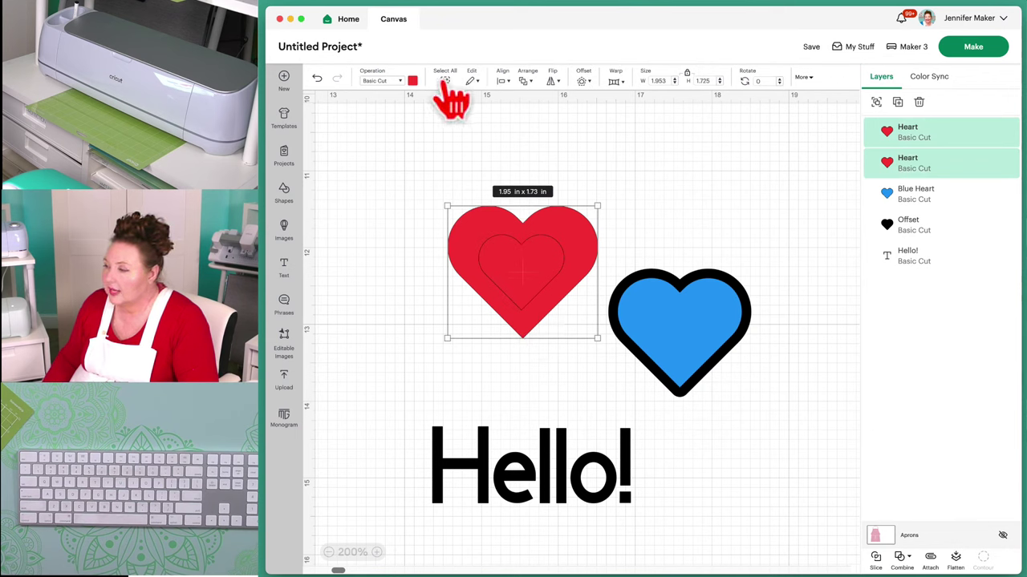
{"action": "left_click", "coordinate": [503, 80]}
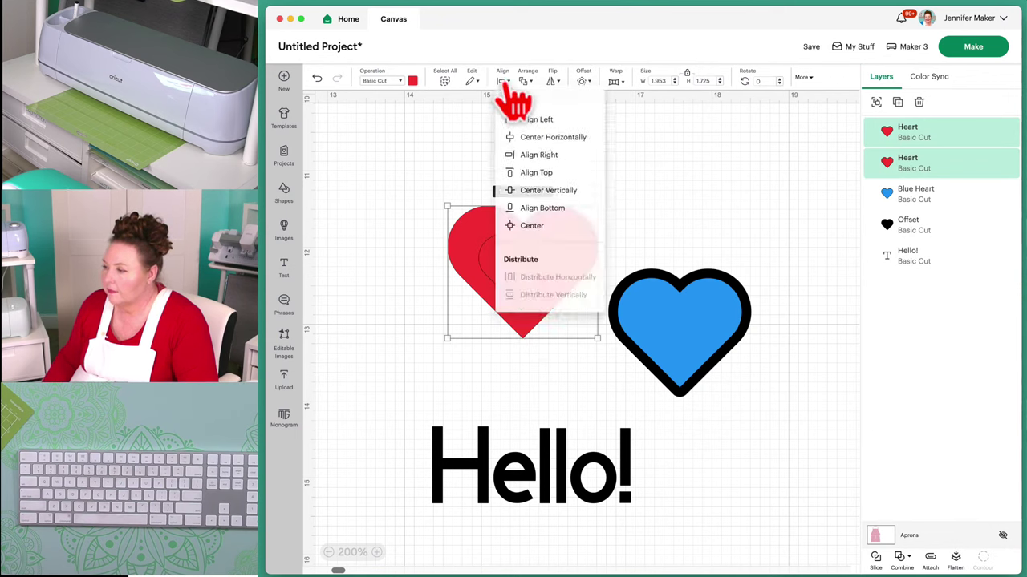
{"action": "left_click", "coordinate": [523, 233]}
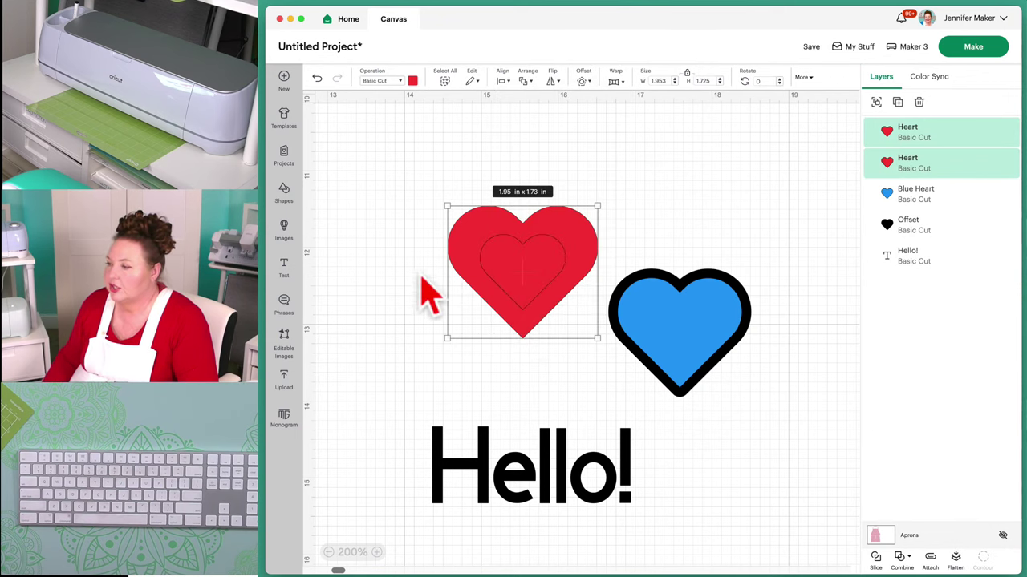
Slice the small heart out of the large red heart, delete the cut-out pieces, and move the hollow heart down and right
{"action": "left_click", "coordinate": [876, 559]}
{"action": "left_click_drag", "start_coordinate": [569, 228], "coordinate": [543, 275]}
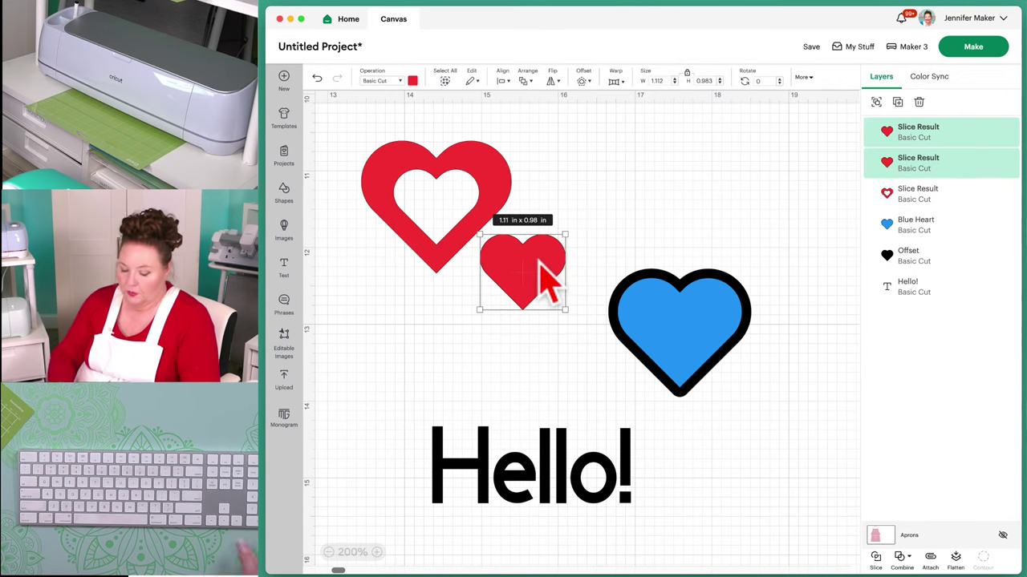
{"action": "key", "text": "Delete"}
{"action": "left_click_drag", "start_coordinate": [496, 187], "coordinate": [582, 245]}
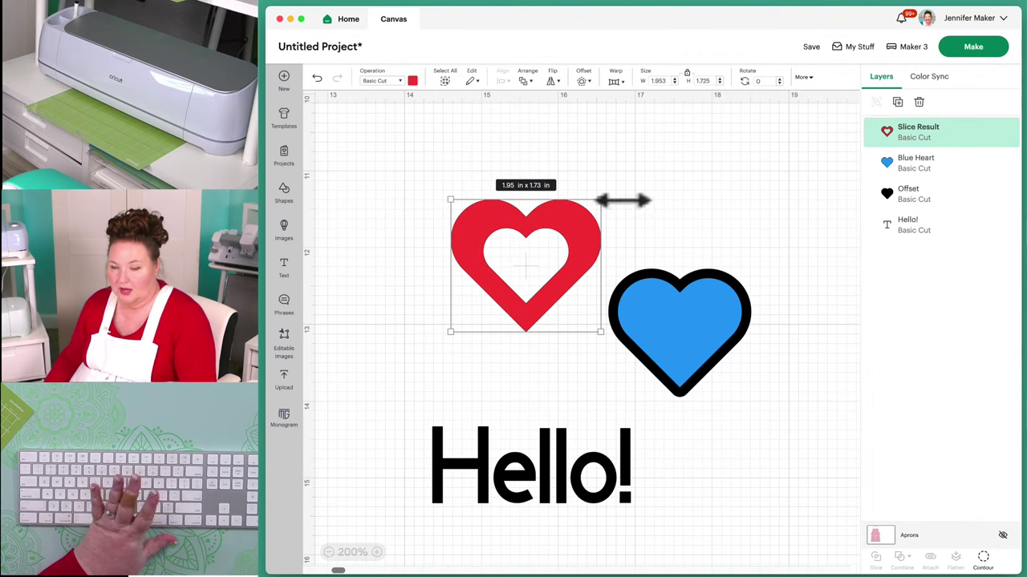
Hide all contours of the hollow red heart to fill its cutout, and shift the heart slightly up and left
{"action": "left_click", "coordinate": [983, 560]}
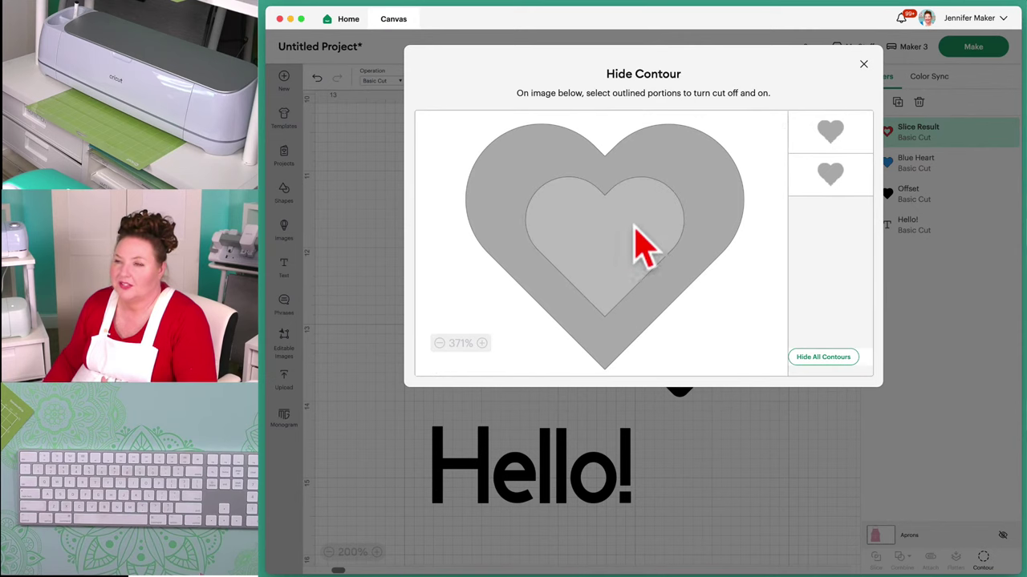
{"action": "left_click", "coordinate": [663, 168]}
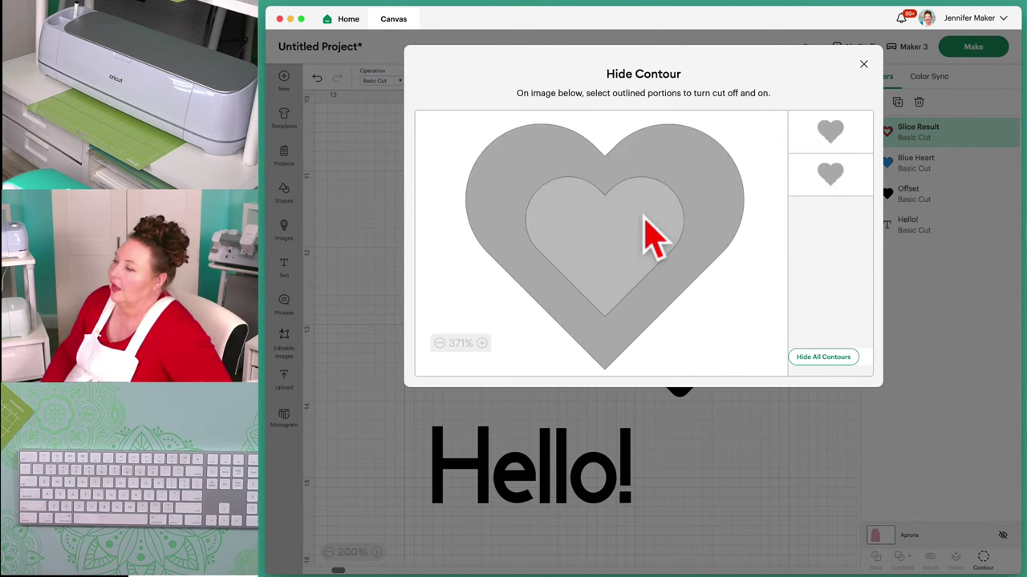
{"action": "left_click", "coordinate": [837, 358]}
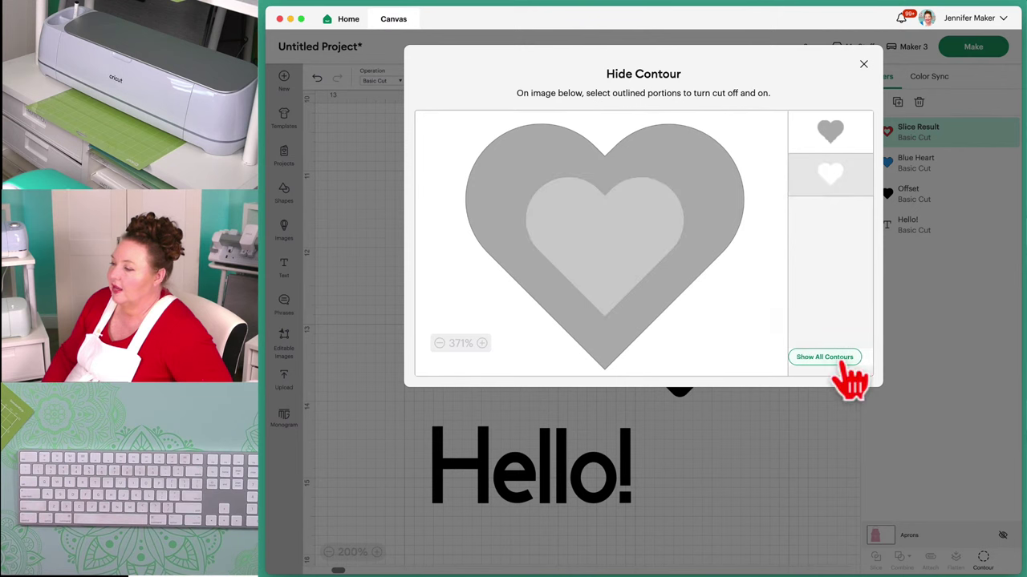
{"action": "left_click", "coordinate": [864, 64]}
{"action": "left_click", "coordinate": [738, 222]}
{"action": "left_click", "coordinate": [508, 291]}
{"action": "left_click_drag", "start_coordinate": [508, 291], "coordinate": [492, 275]}
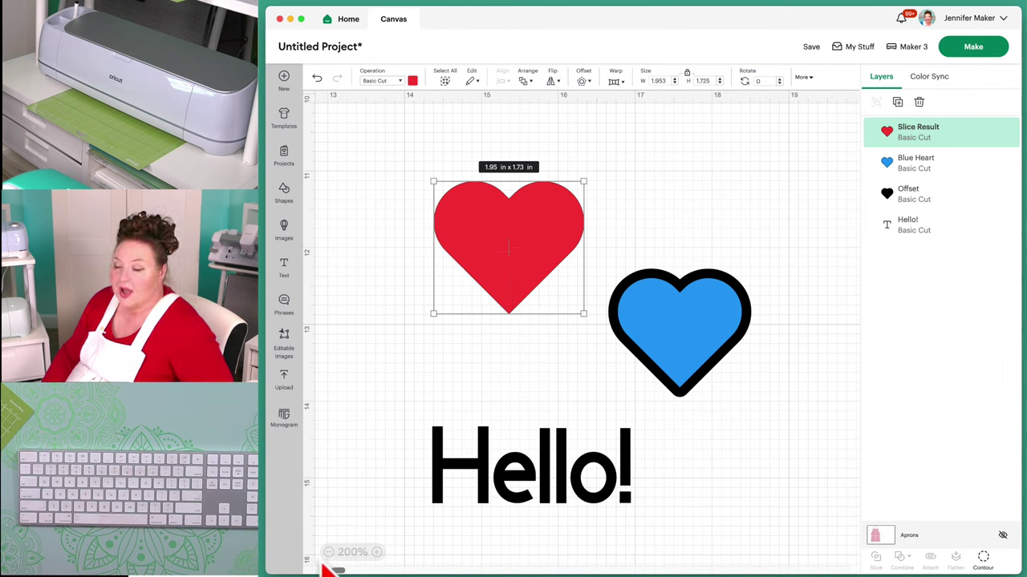
Examine the canvas at a closer zoom and back at 200%, and look across its empty area horizontally
{"action": "left_click", "coordinate": [377, 551]}
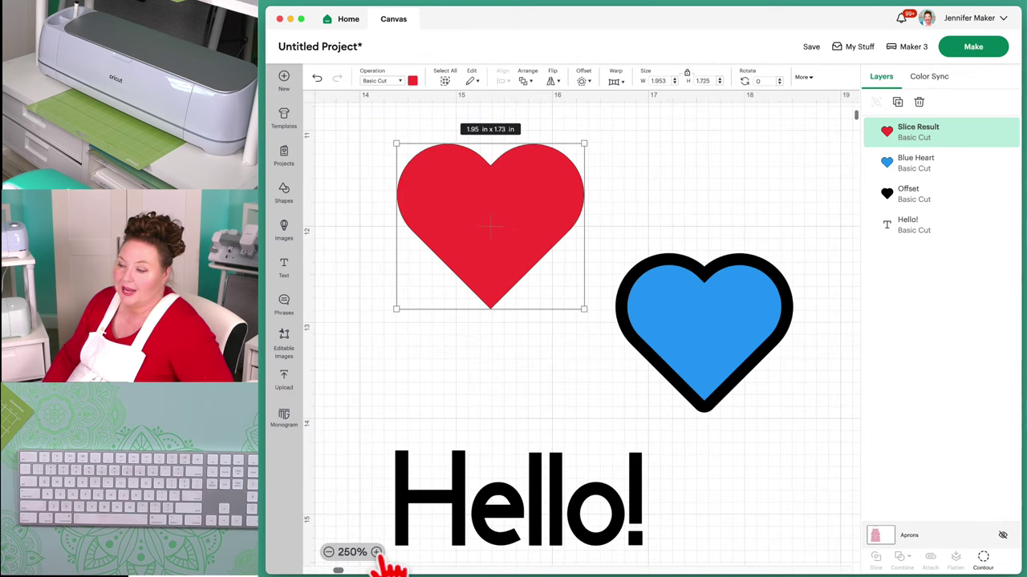
{"action": "left_click", "coordinate": [377, 552]}
{"action": "left_click", "coordinate": [377, 551]}
{"action": "left_click", "coordinate": [328, 552]}
{"action": "left_click", "coordinate": [329, 552]}
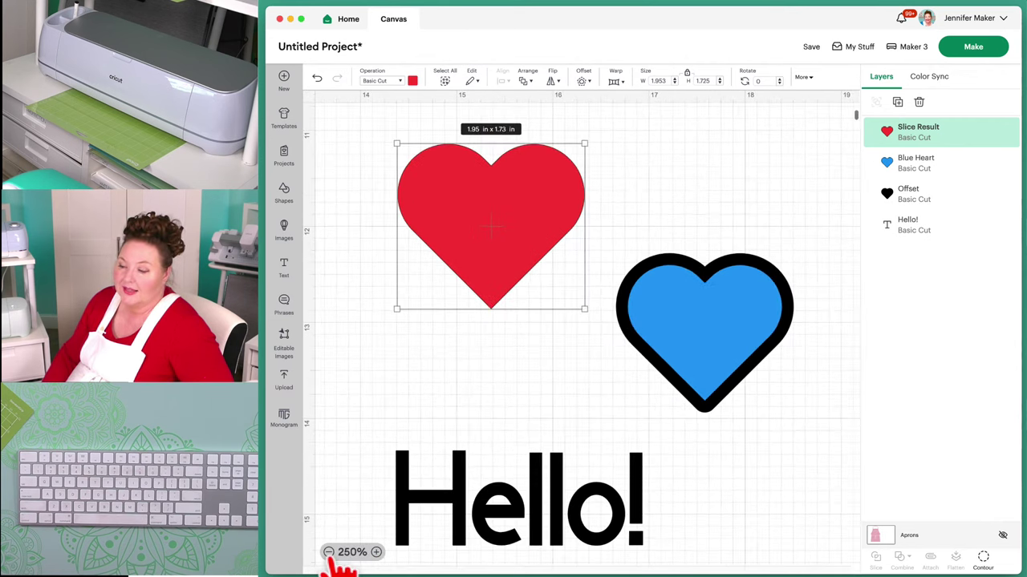
{"action": "left_click", "coordinate": [329, 551]}
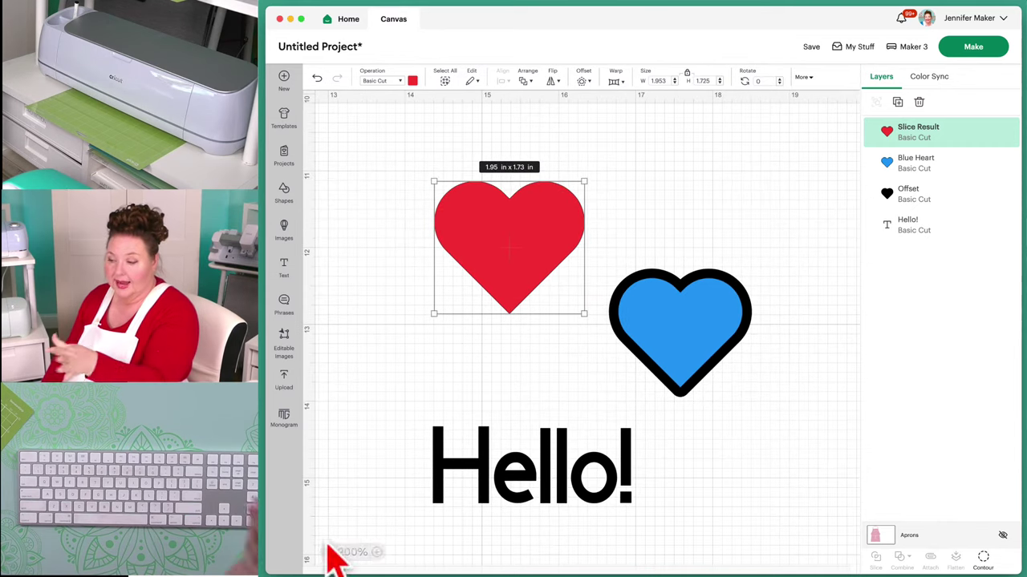
{"action": "left_click", "coordinate": [339, 566]}
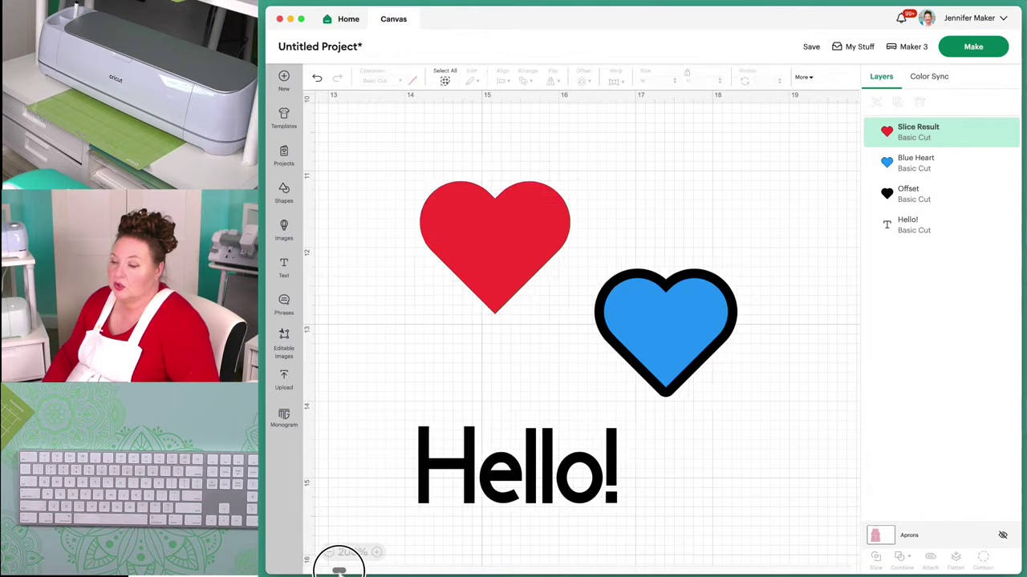
{"action": "left_click_drag", "start_coordinate": [339, 565], "coordinate": [292, 568]}
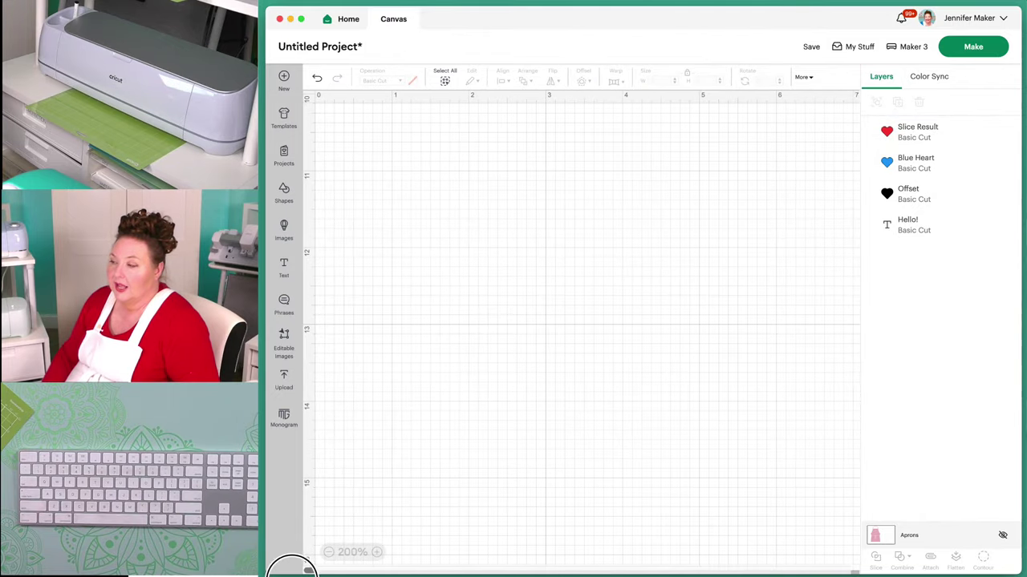
{"action": "scroll", "coordinate": [340, 571], "scroll_direction": "right", "scroll_amount": 10}
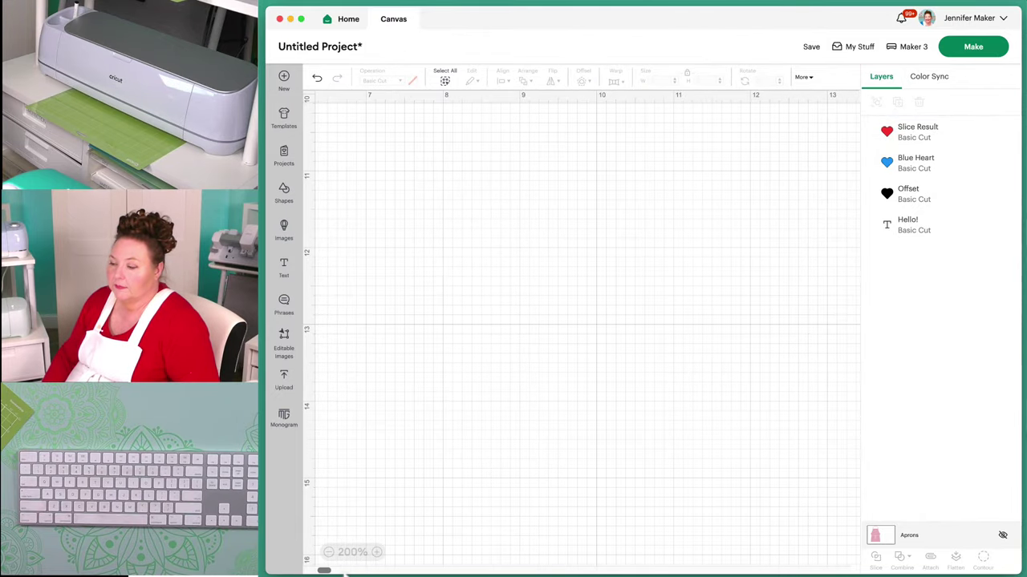
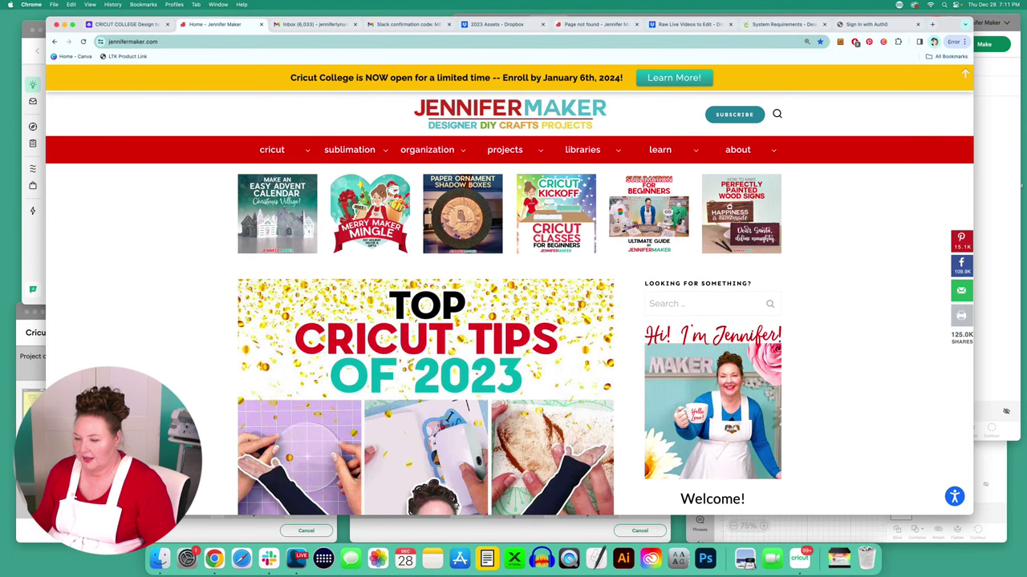
Switch to Chrome and widen and lengthen the browser window showing the jennifermaker.com home page, and look over the page
{"action": "left_click_drag", "start_coordinate": [46, 515], "coordinate": [14, 542]}
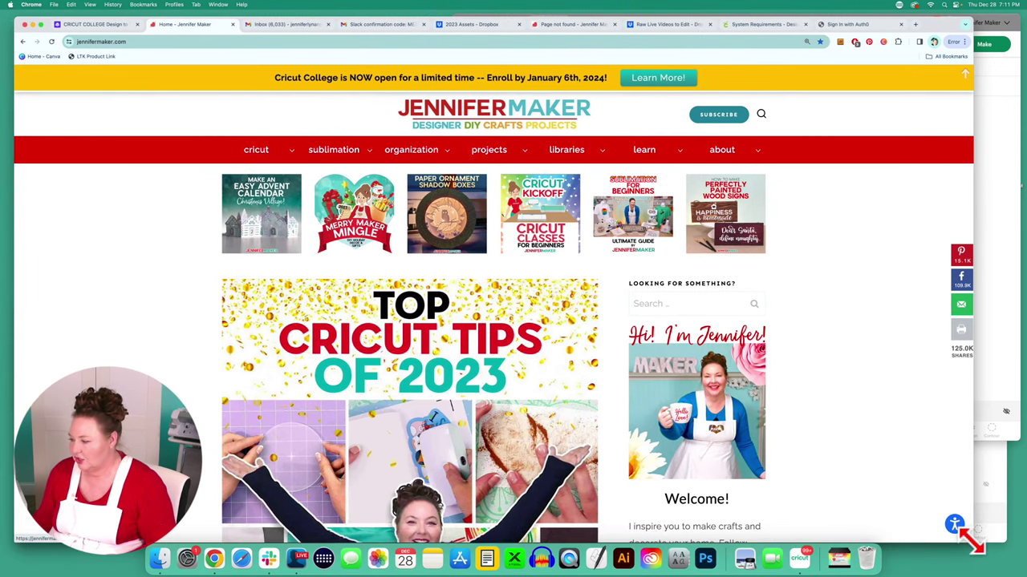
{"action": "left_click_drag", "start_coordinate": [972, 542], "coordinate": [1012, 544]}
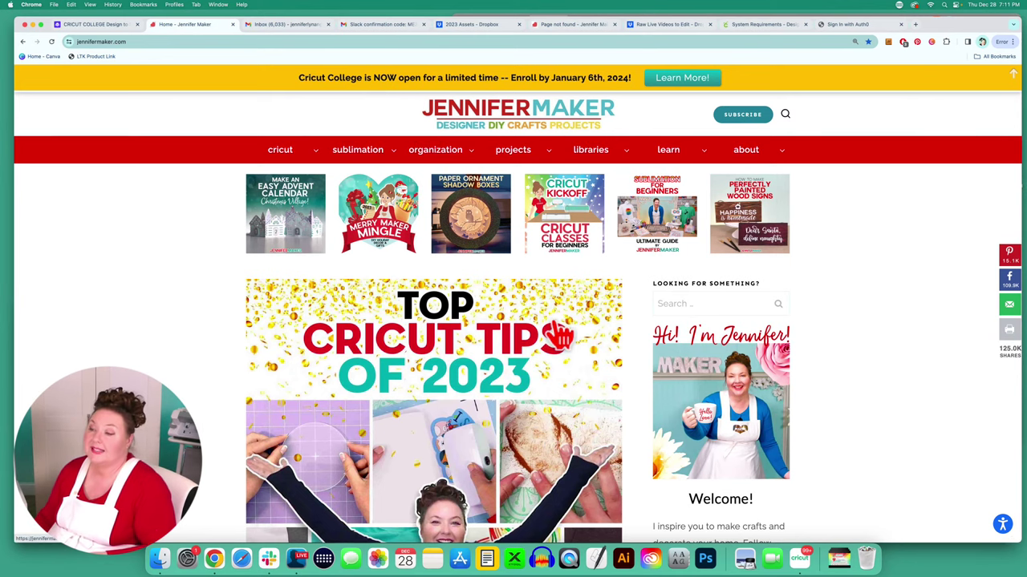
{"action": "scroll", "coordinate": [558, 367], "scroll_direction": "down", "scroll_amount": 3}
{"action": "scroll", "coordinate": [557, 367], "scroll_direction": "up", "scroll_amount": 2}
{"action": "scroll", "coordinate": [557, 367], "scroll_direction": "up", "scroll_amount": 1}
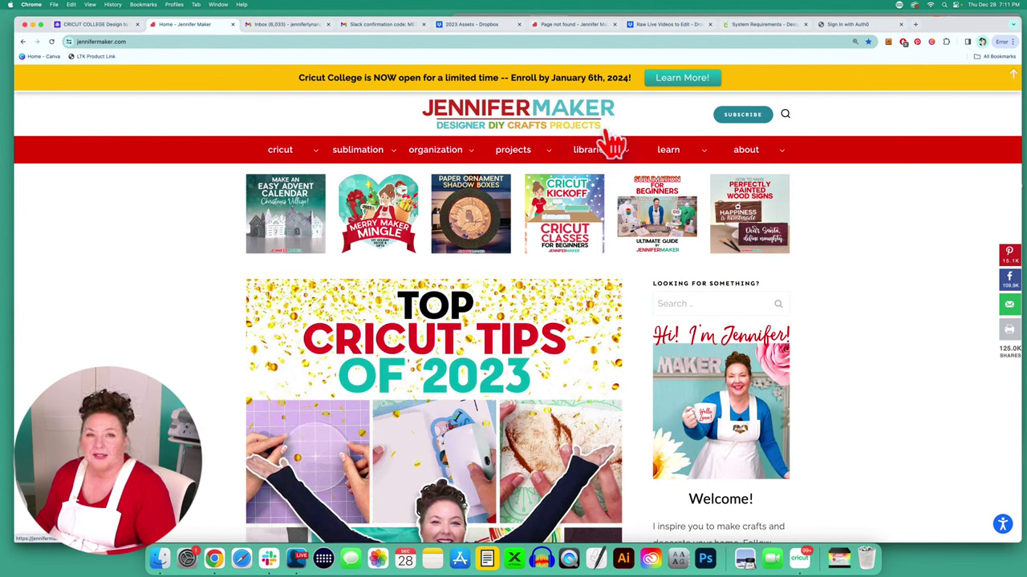
Enter the free resource library on jennifermaker.com and dismiss the browser's password update prompt
{"action": "mouse_move", "coordinate": [615, 149]}
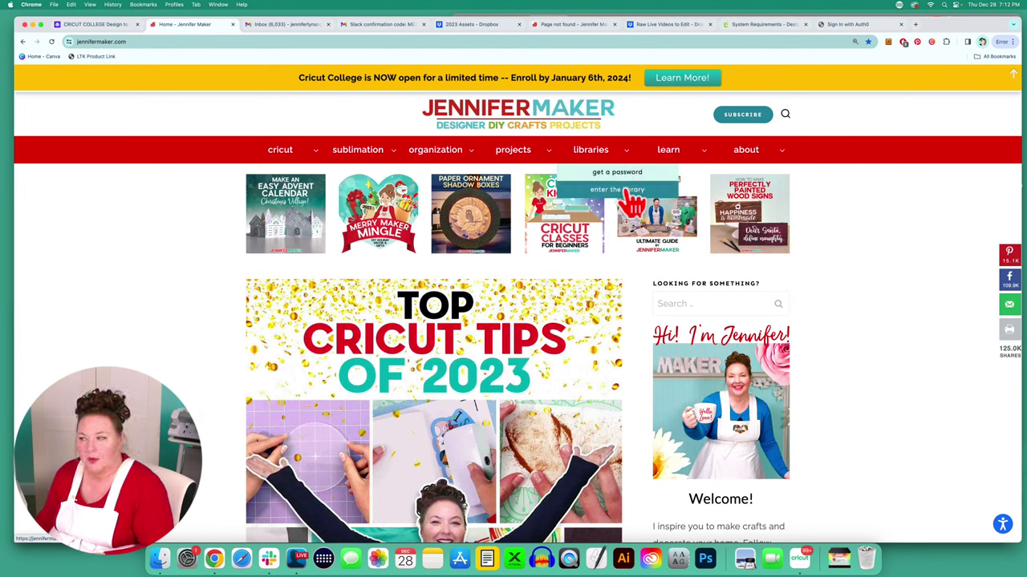
{"action": "left_click", "coordinate": [631, 191]}
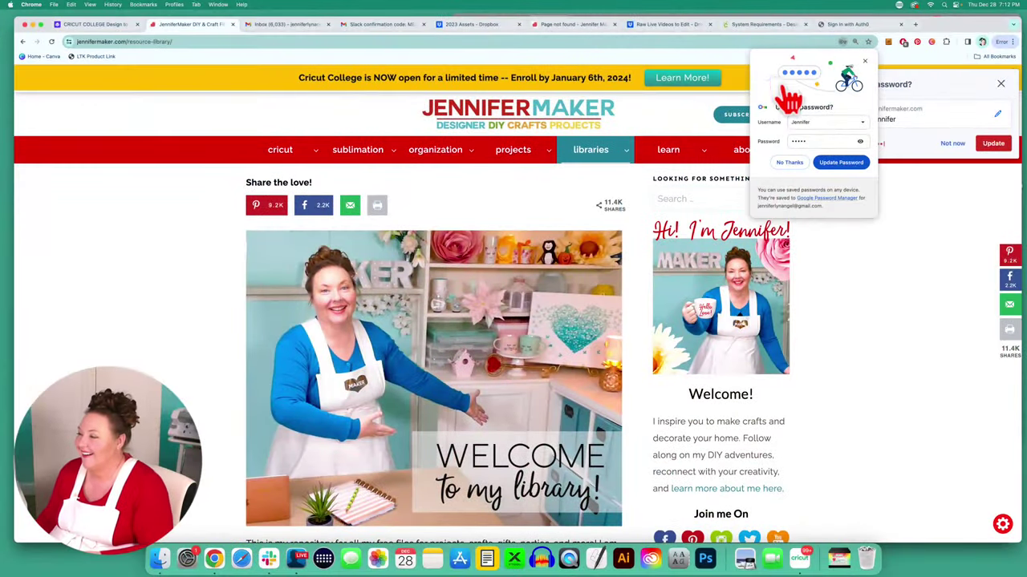
{"action": "left_click", "coordinate": [865, 61]}
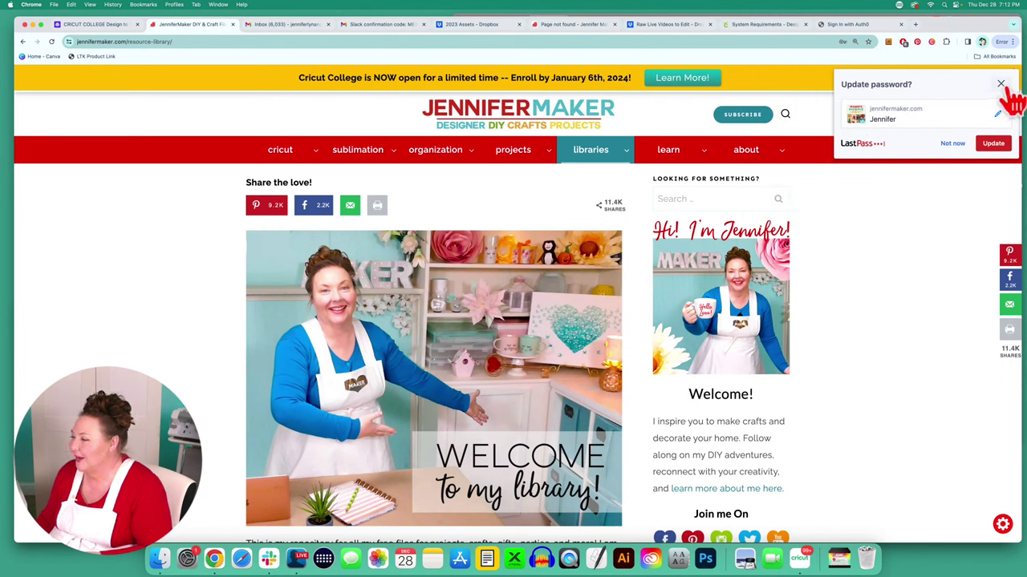
Dismiss the password update prompt, look over the resource library page, and search it for project number 277
{"action": "left_click", "coordinate": [952, 143]}
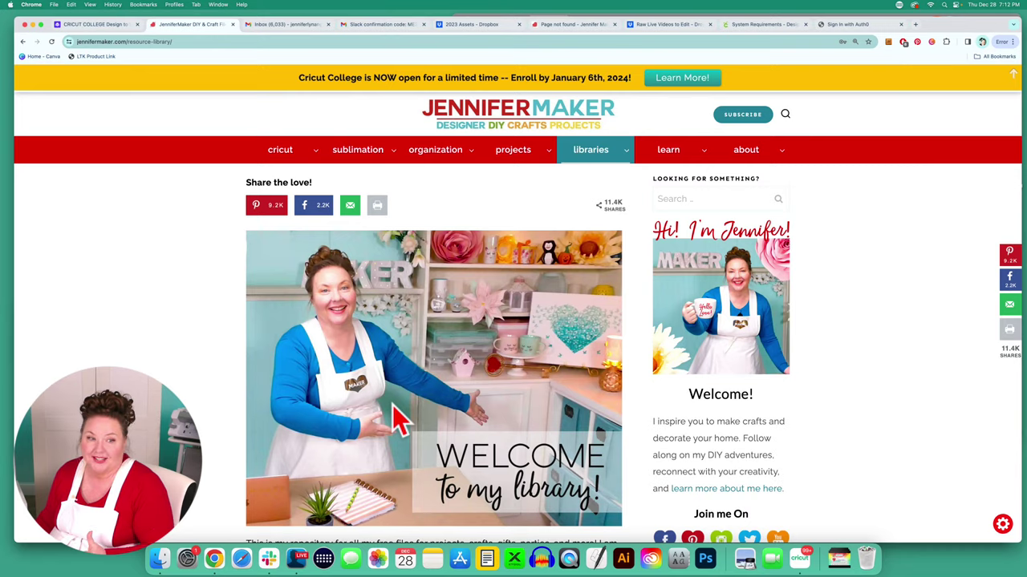
{"action": "scroll", "coordinate": [394, 405], "scroll_direction": "down", "scroll_amount": 6}
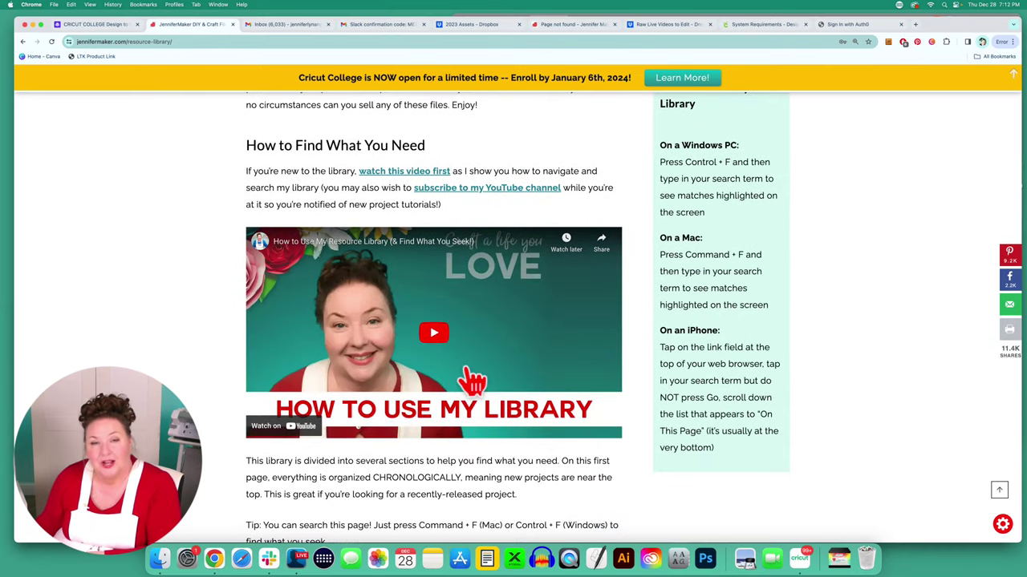
{"action": "scroll", "coordinate": [473, 384], "scroll_direction": "down", "scroll_amount": 8}
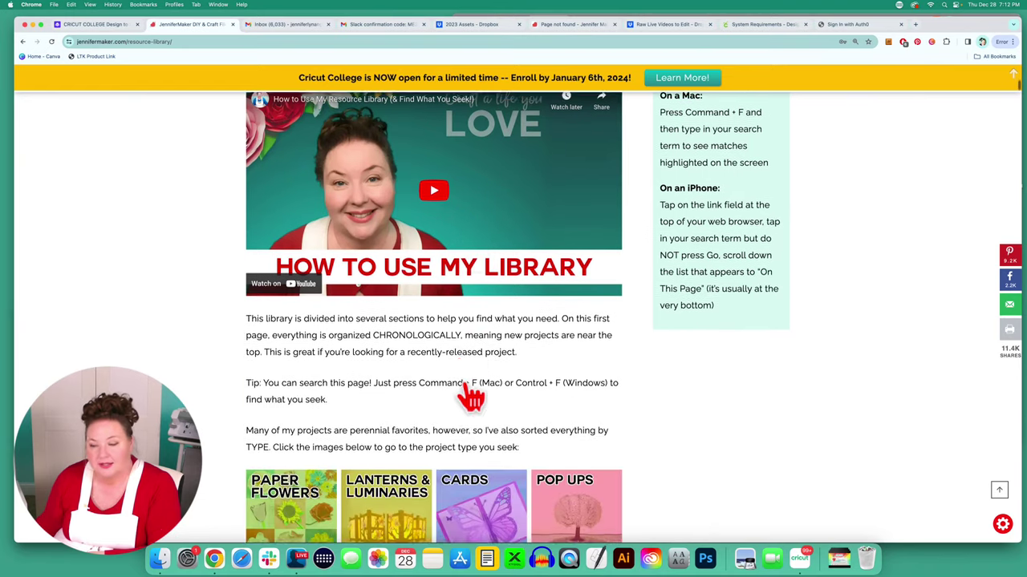
{"action": "scroll", "coordinate": [472, 395], "scroll_direction": "down", "scroll_amount": 1}
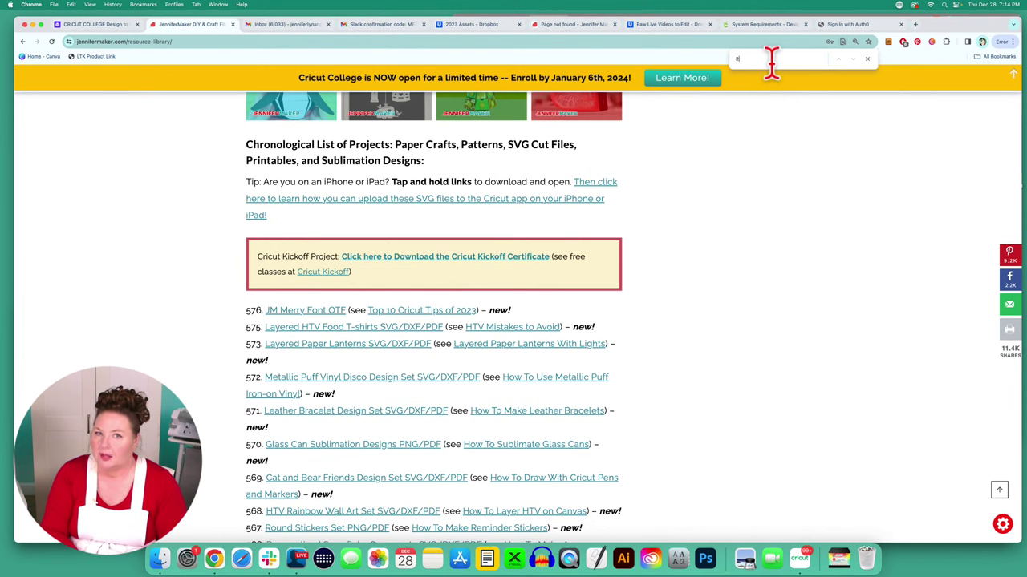
{"action": "type", "text": "77"}
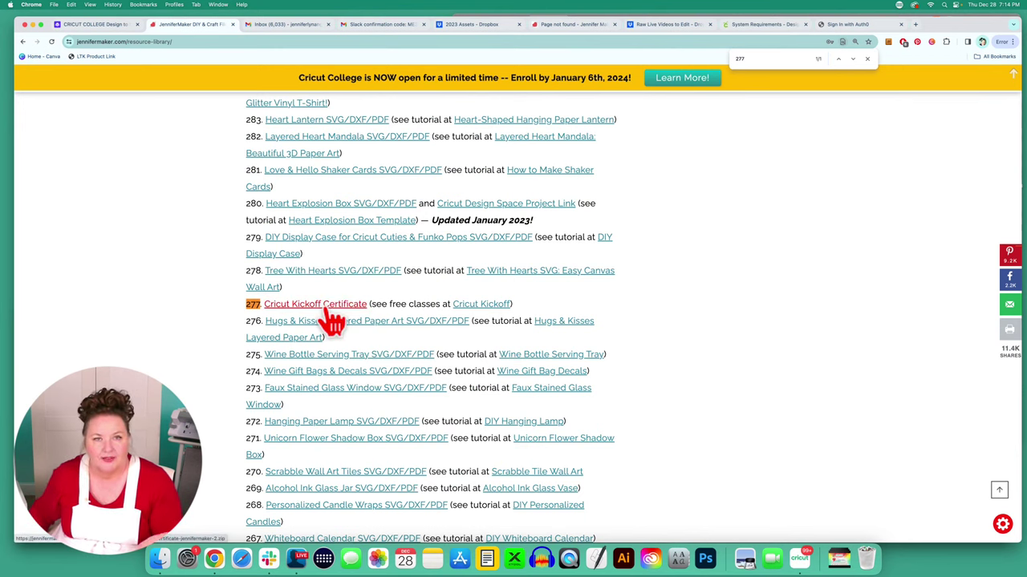
Download the Cricut Kickoff Certificate from the highlighted box above the chronological project list, unpack its ZIP, and reposition the Downloads window
{"action": "scroll", "coordinate": [779, 335], "scroll_direction": "up", "scroll_amount": 15}
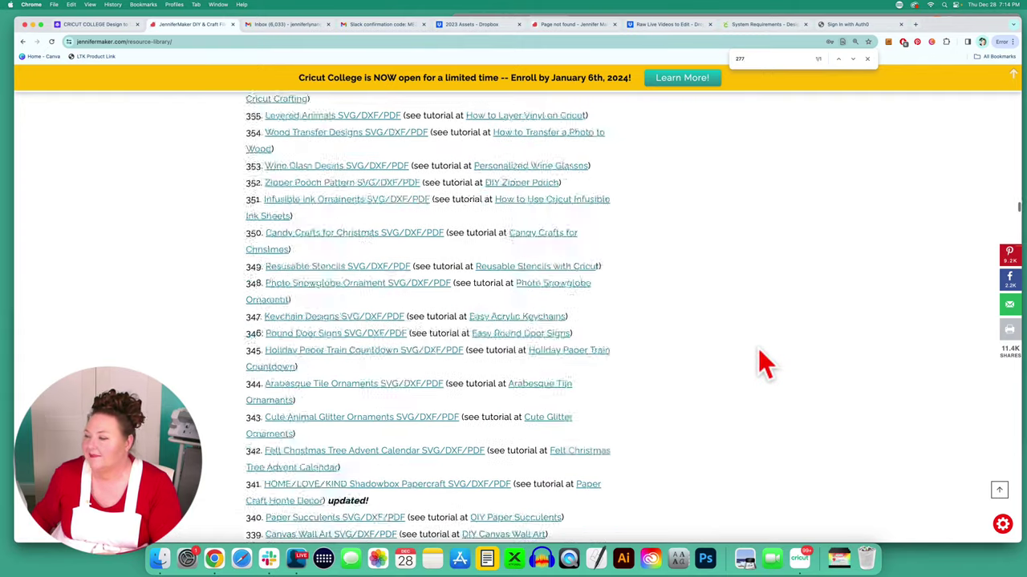
{"action": "scroll", "coordinate": [764, 365], "scroll_direction": "up", "scroll_amount": 20}
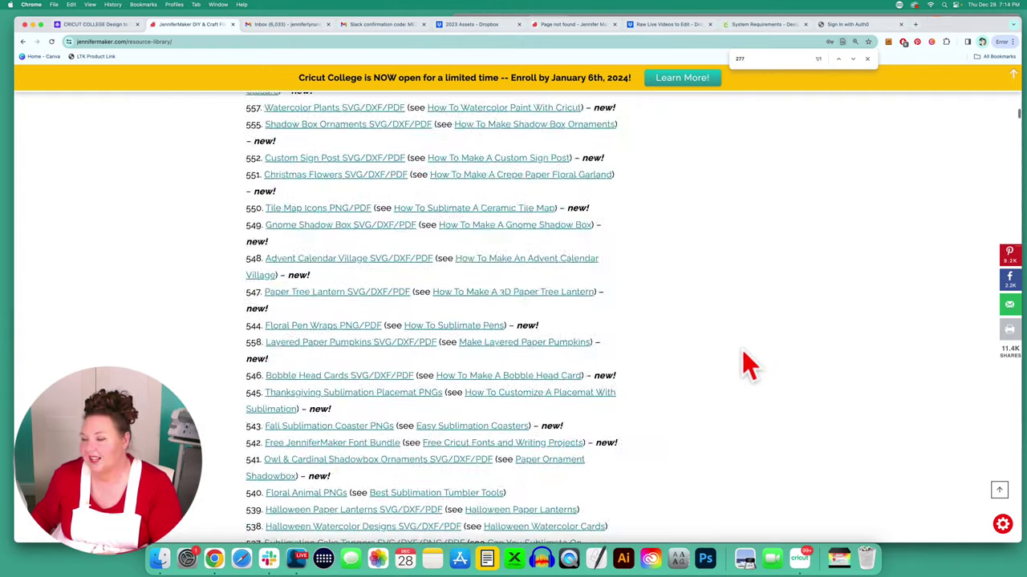
{"action": "scroll", "coordinate": [746, 366], "scroll_direction": "up", "scroll_amount": 15}
{"action": "scroll", "coordinate": [742, 366], "scroll_direction": "down", "scroll_amount": 8}
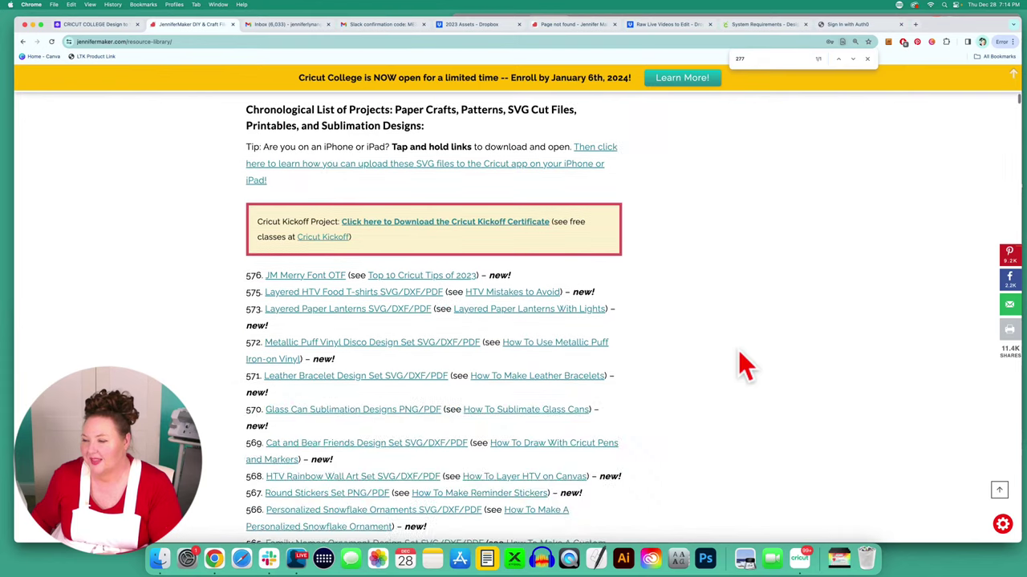
{"action": "left_click", "coordinate": [465, 225]}
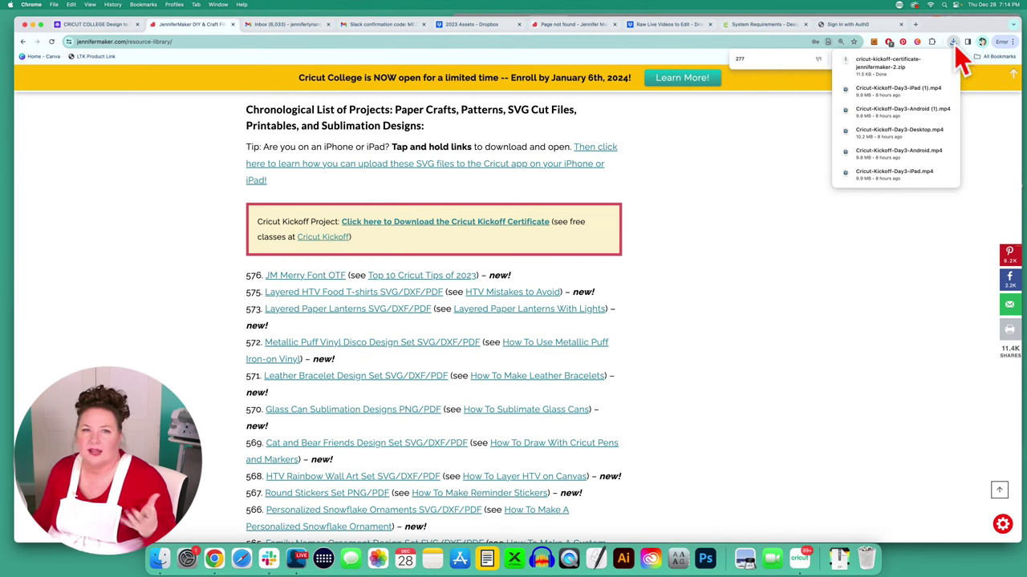
{"action": "left_click", "coordinate": [898, 69]}
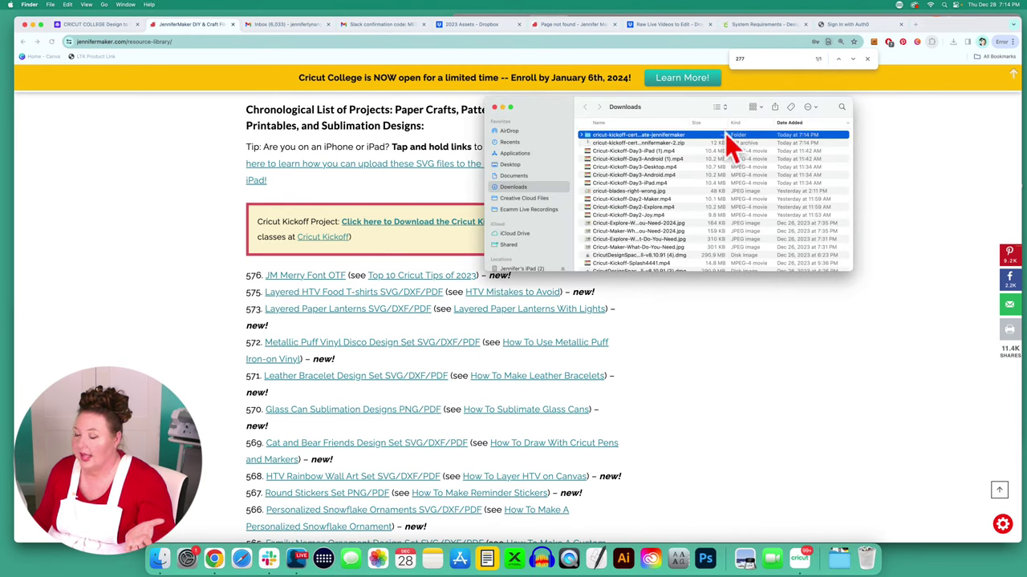
{"action": "left_click_drag", "start_coordinate": [561, 117], "coordinate": [410, 144]}
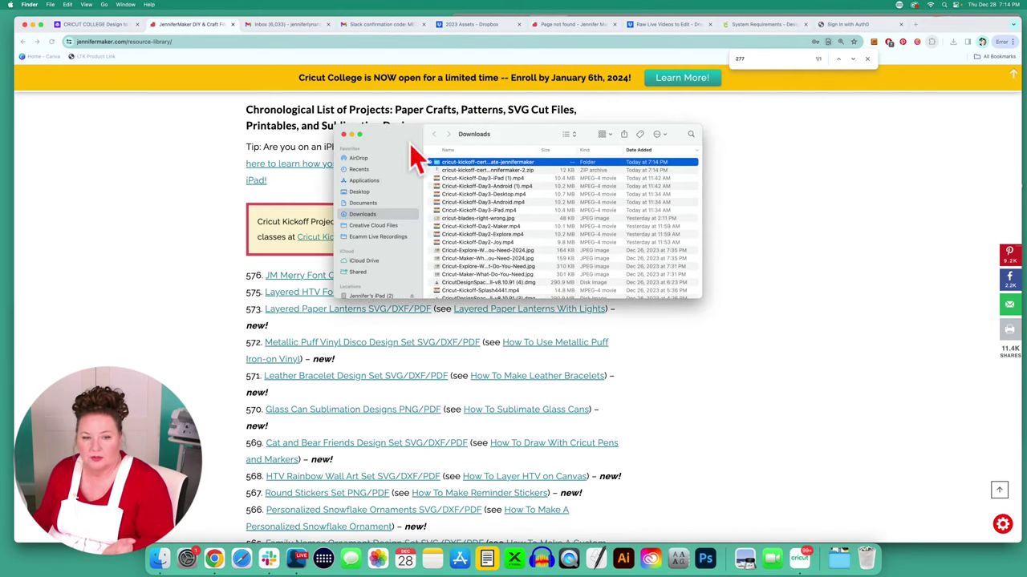
Examine the unpacked certificate folder and the actions available for cricut-kickoff-certificate-jennifermaker-2.zip
{"action": "left_click", "coordinate": [456, 165]}
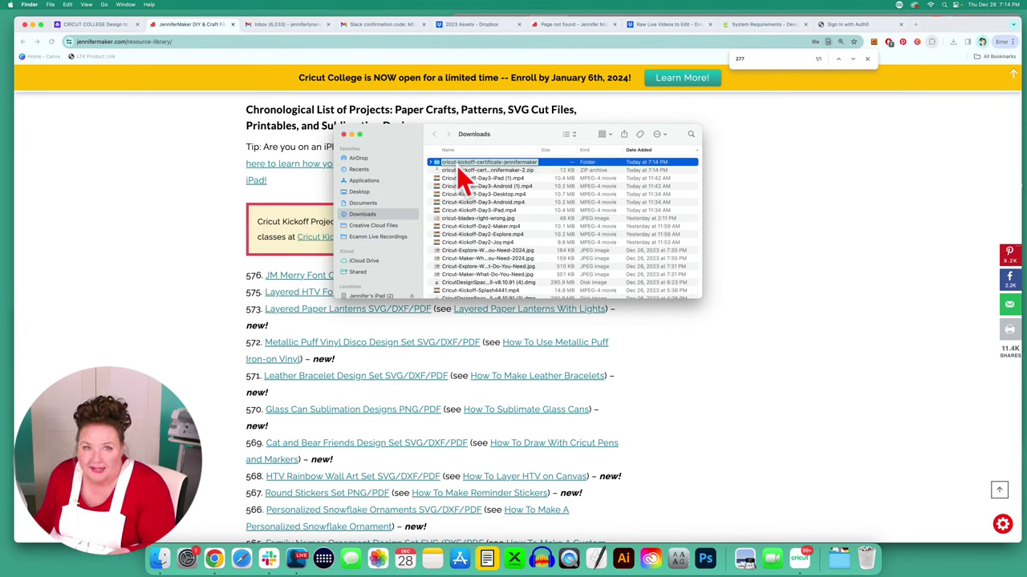
{"action": "key", "text": "Return"}
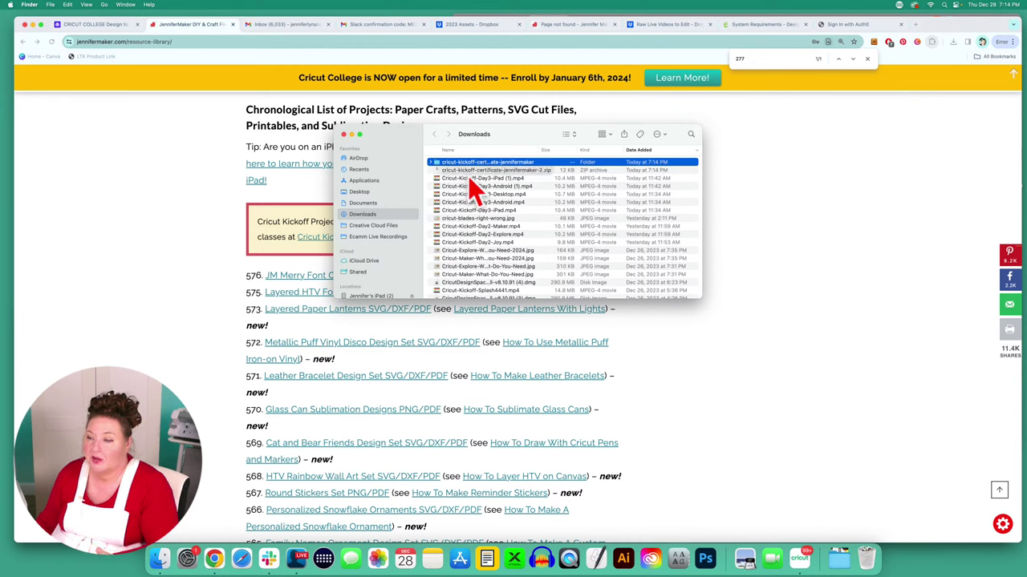
{"action": "left_click", "coordinate": [468, 176]}
{"action": "right_click", "coordinate": [468, 175]}
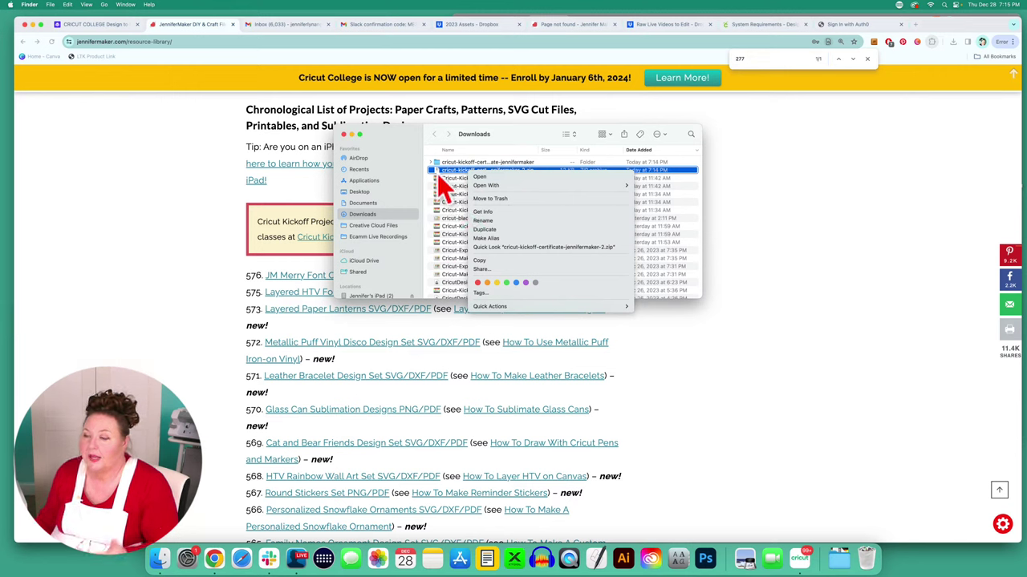
{"action": "left_click", "coordinate": [445, 180]}
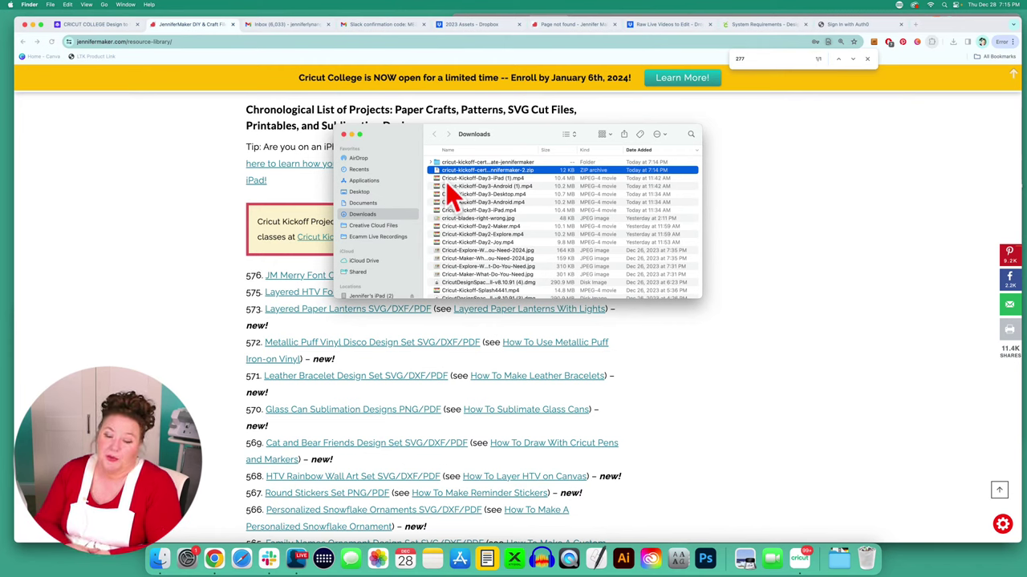
Open the cricut-kickoff-certificate-jennifermaker folder, select certificate-jennifermaker-SVG.svg among its files, and widen the Finder window
{"action": "double_click", "coordinate": [438, 162]}
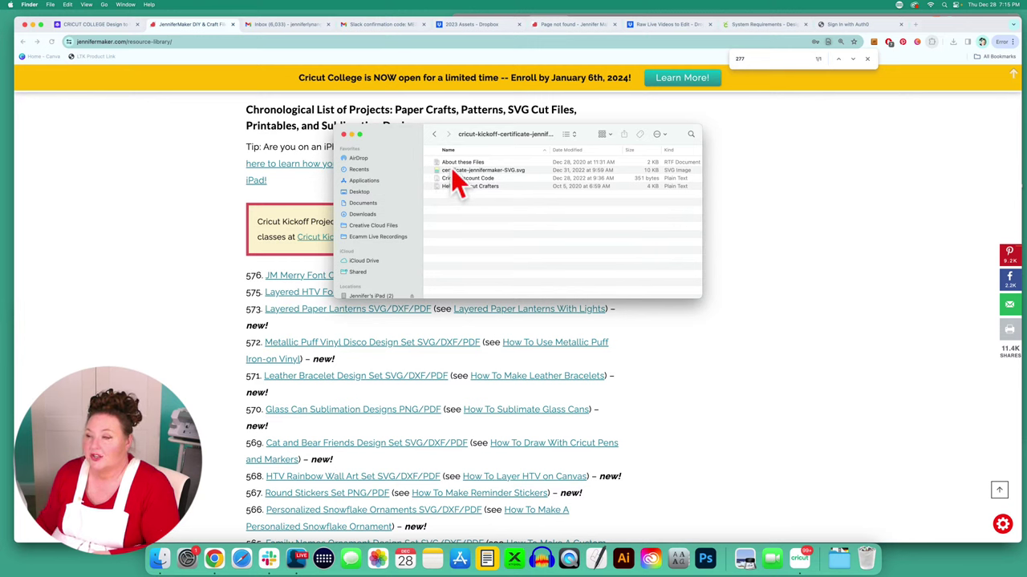
{"action": "left_click", "coordinate": [451, 171]}
{"action": "left_click", "coordinate": [449, 164]}
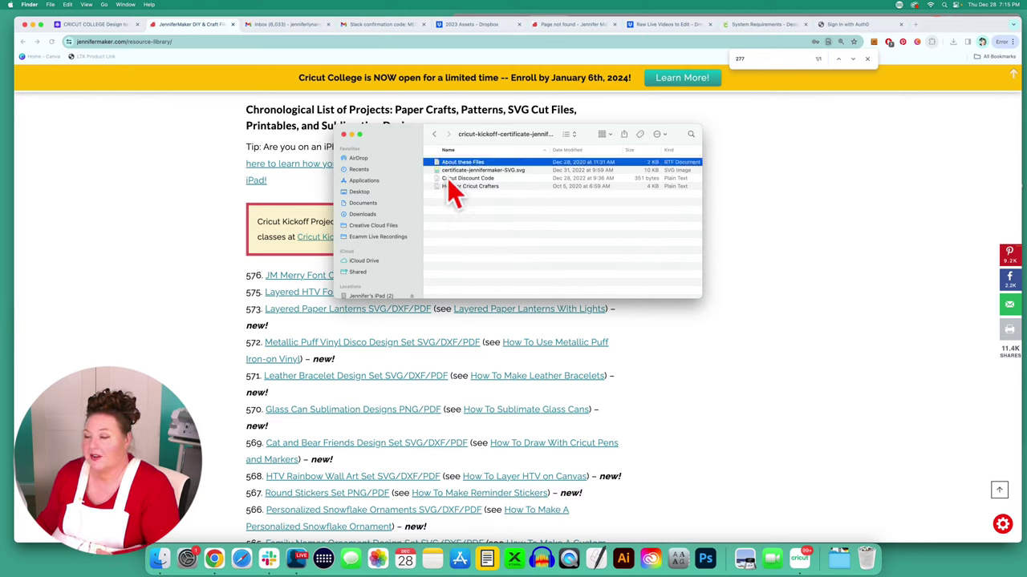
{"action": "left_click", "coordinate": [446, 186]}
{"action": "left_click", "coordinate": [443, 164]}
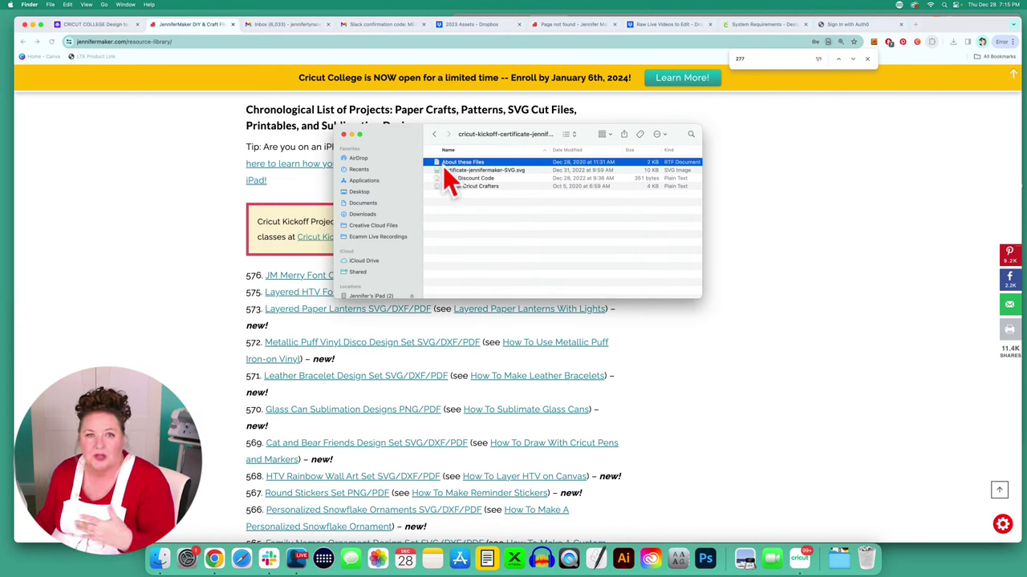
{"action": "left_click", "coordinate": [448, 171]}
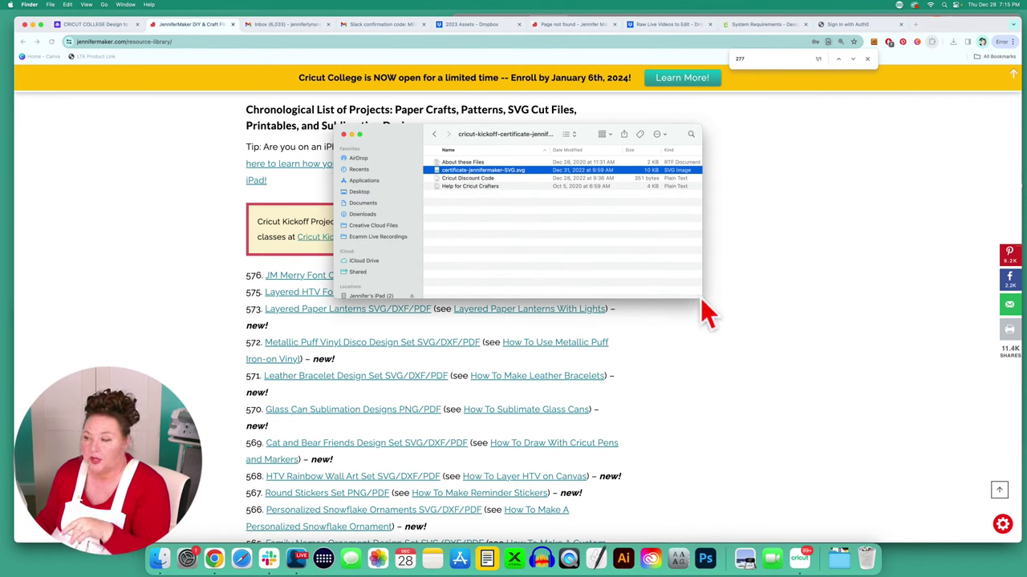
{"action": "left_click_drag", "start_coordinate": [703, 296], "coordinate": [728, 295]}
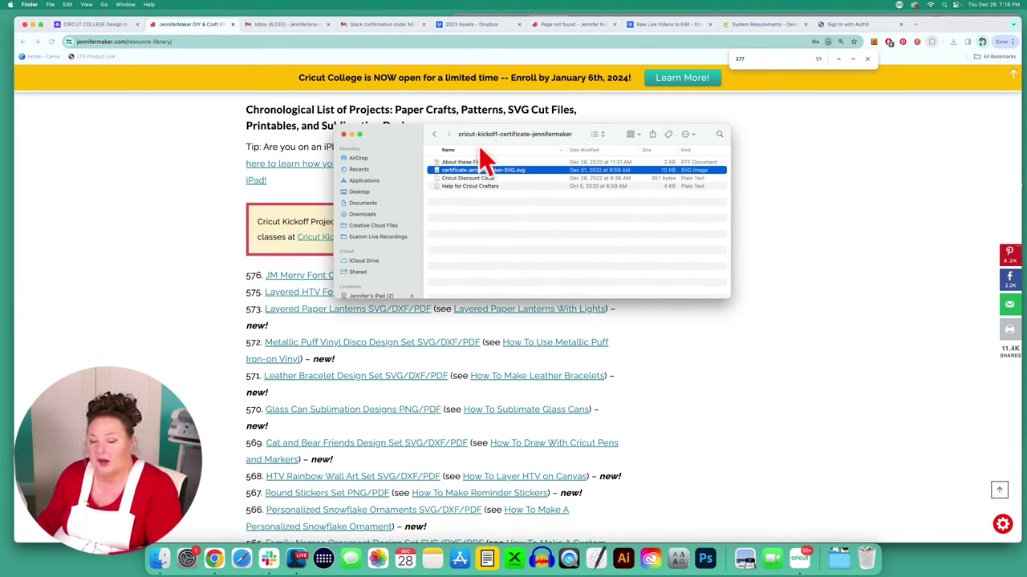
Switch to Cricut Design Space and start a new project, replacing the unsaved hearts project
{"action": "left_click", "coordinate": [800, 561]}
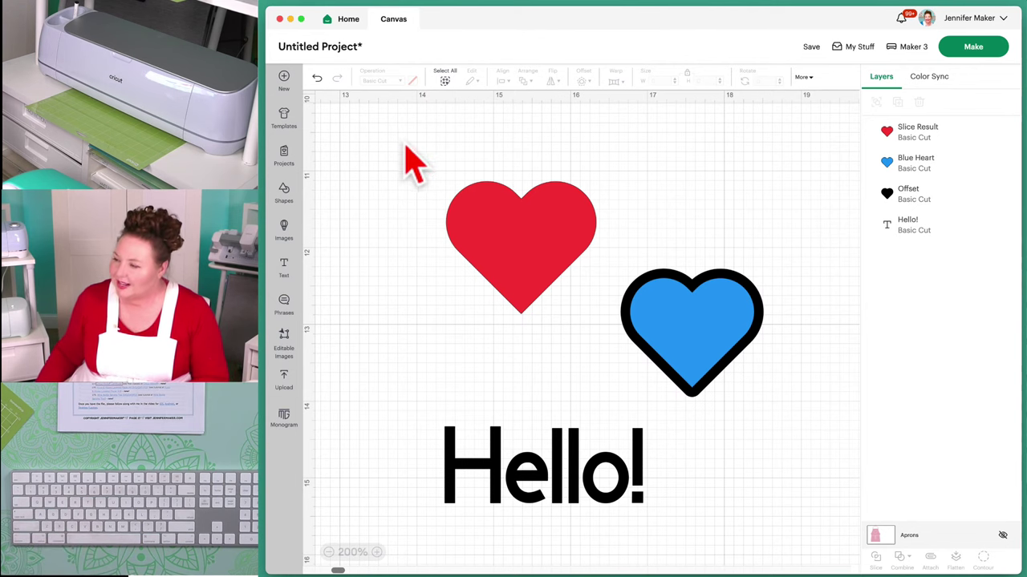
{"action": "left_click", "coordinate": [287, 80]}
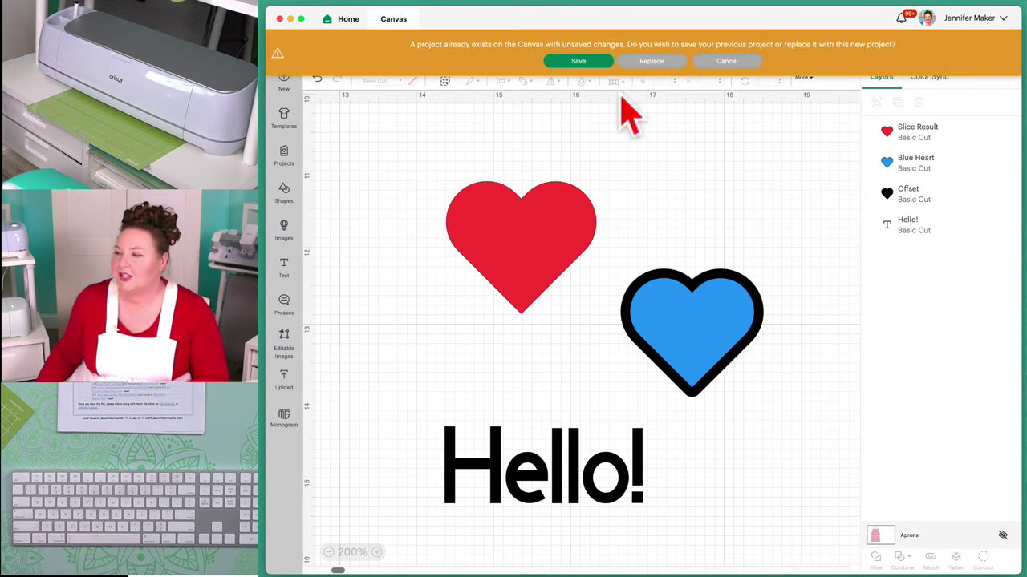
{"action": "left_click", "coordinate": [663, 64]}
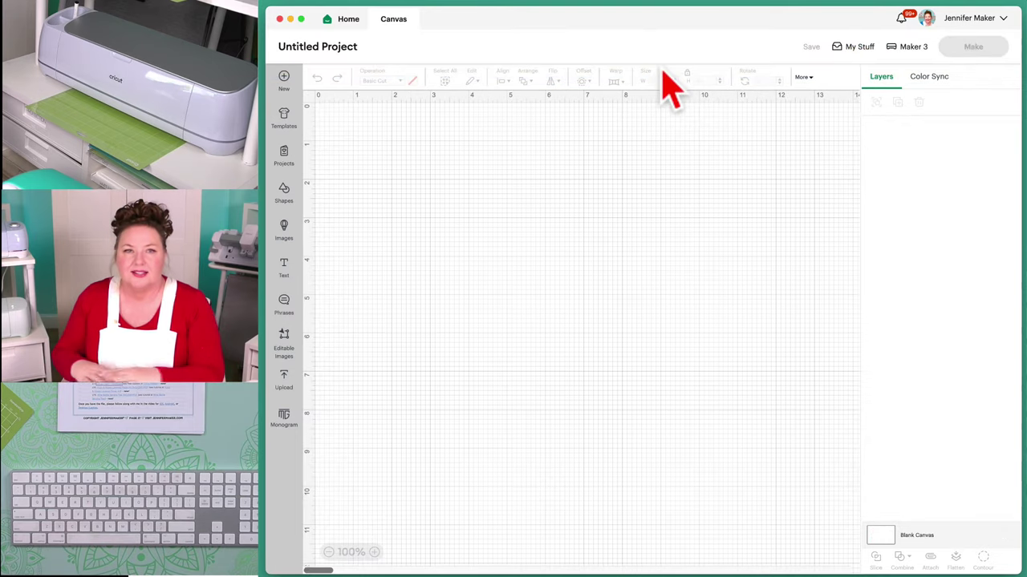
{"action": "left_click", "coordinate": [289, 382]}
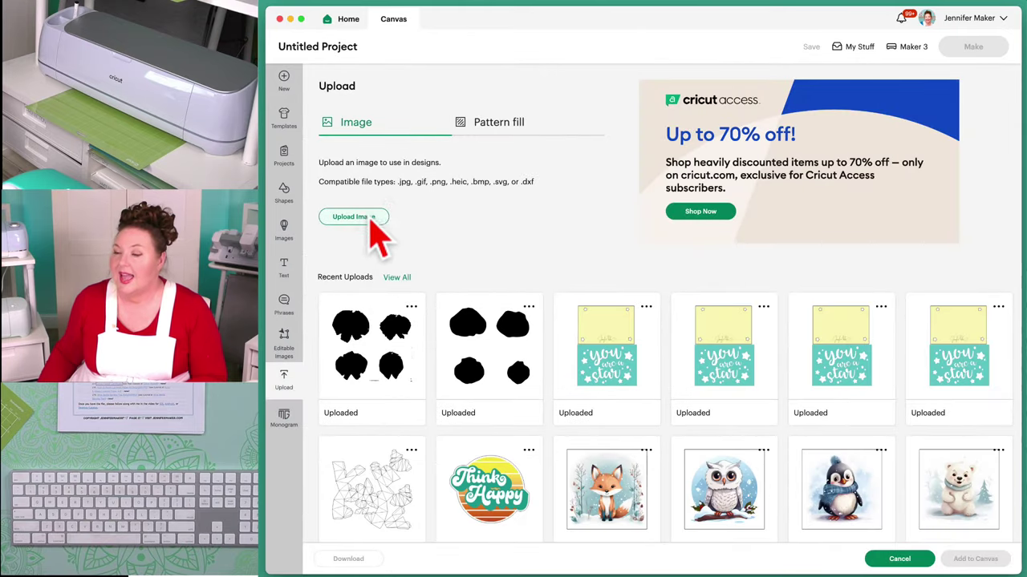
{"action": "left_click", "coordinate": [369, 219]}
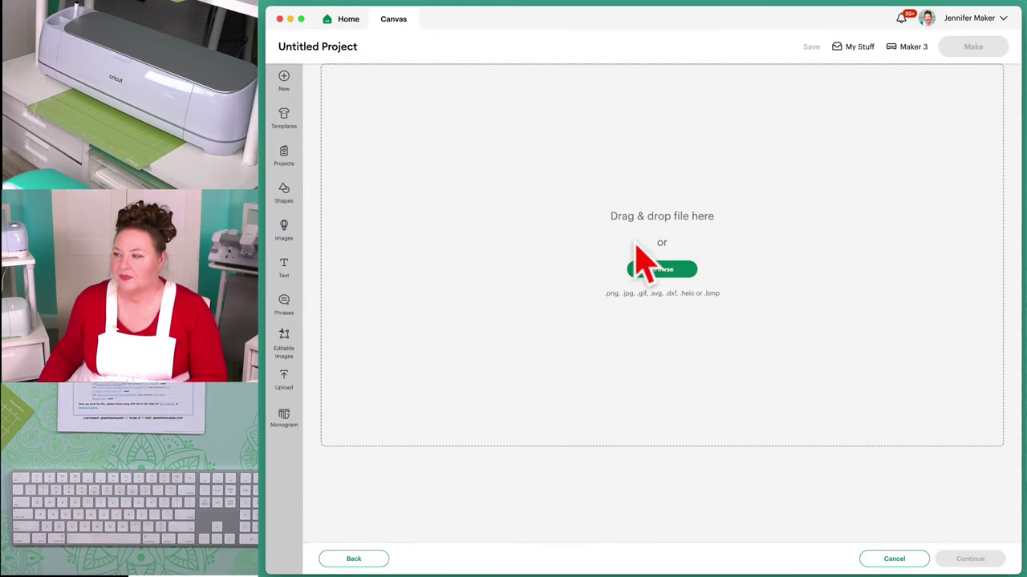
{"action": "left_click", "coordinate": [662, 271]}
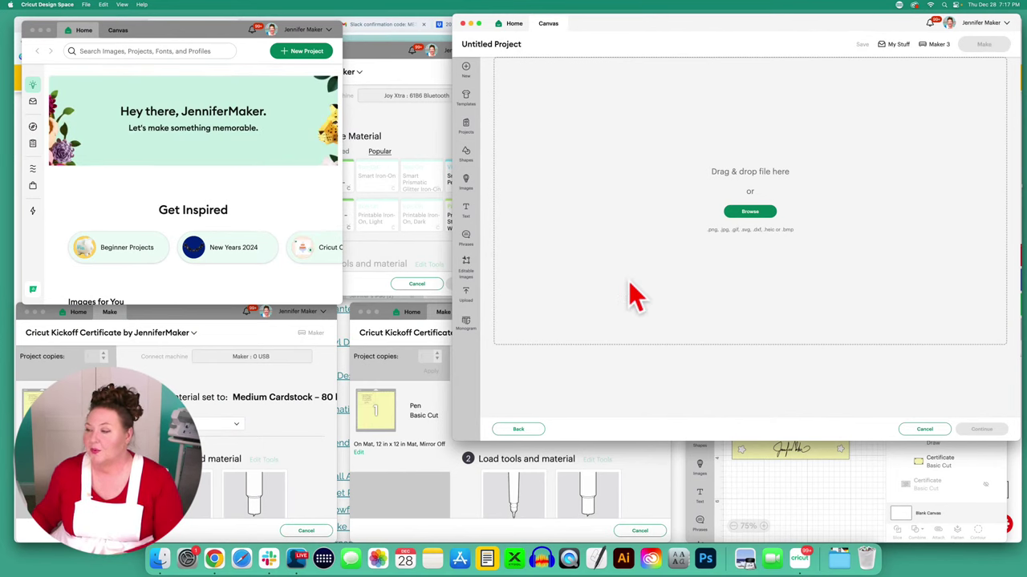
Start an image upload with certificate-jennifermaker-SVG.svg from the cricut-kickoff-certificate-jennifermaker folder in Downloads
{"action": "left_click", "coordinate": [470, 298]}
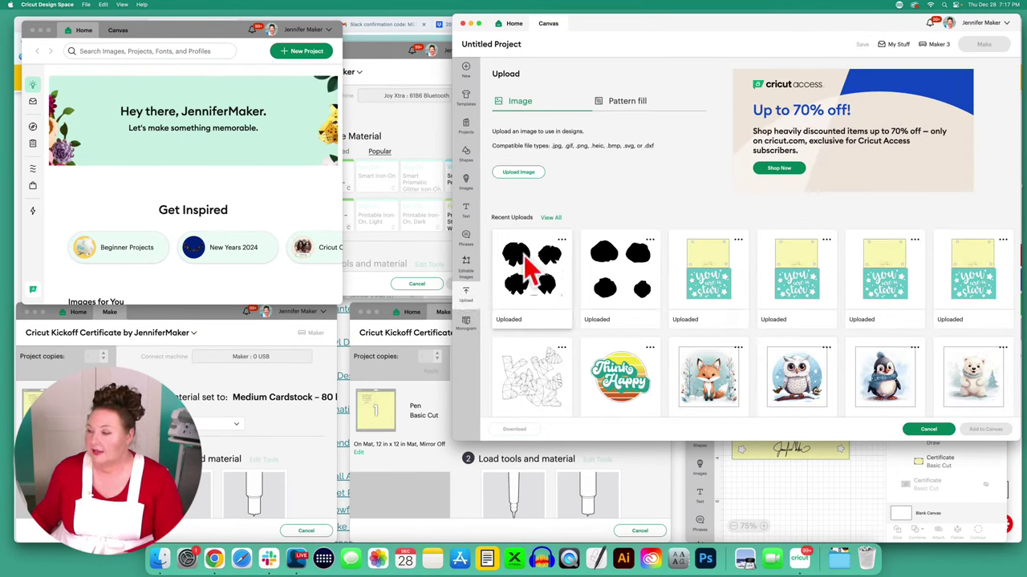
{"action": "left_click", "coordinate": [538, 172]}
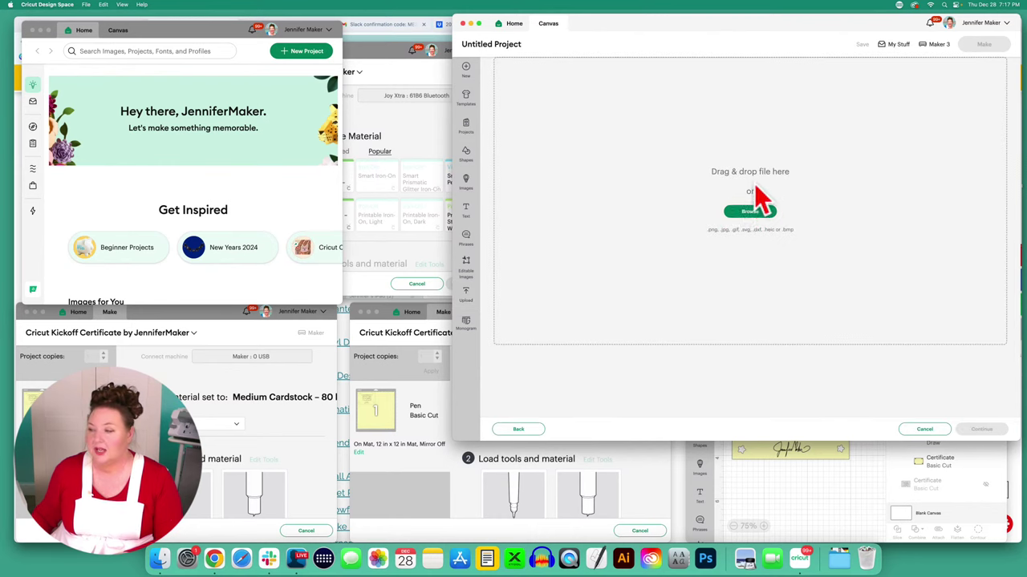
{"action": "left_click", "coordinate": [750, 213]}
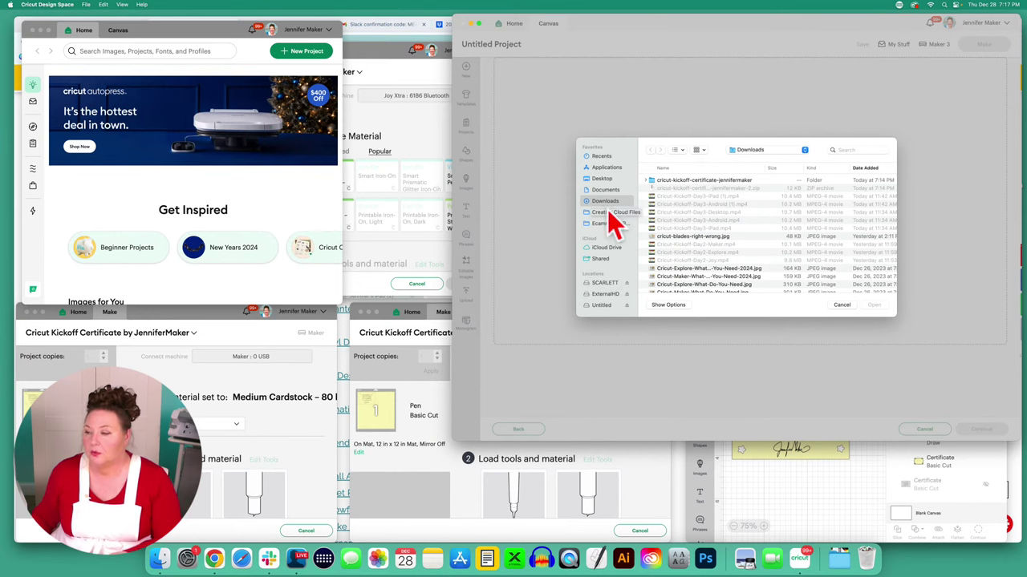
{"action": "double_click", "coordinate": [678, 181]}
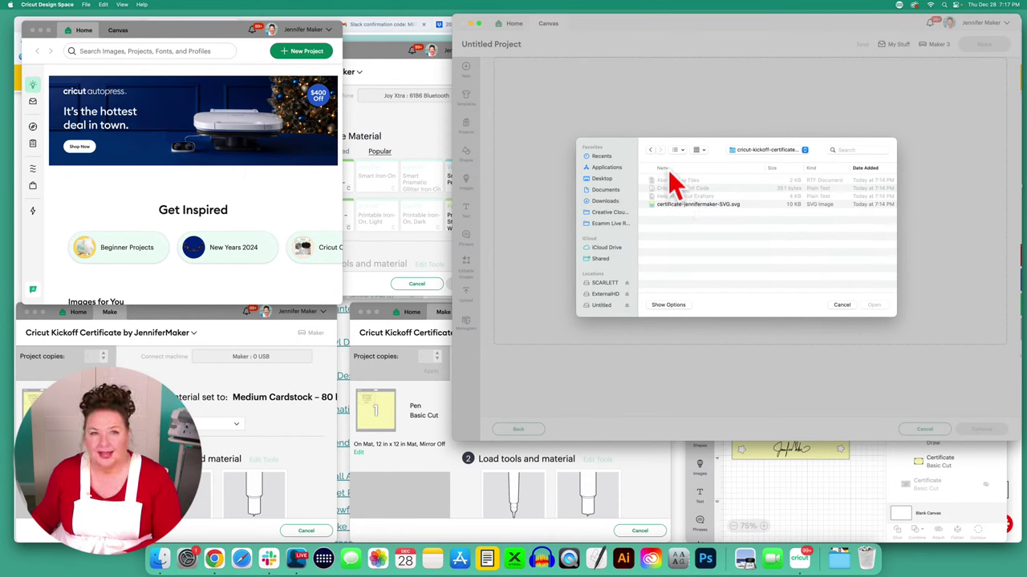
{"action": "left_click", "coordinate": [708, 206]}
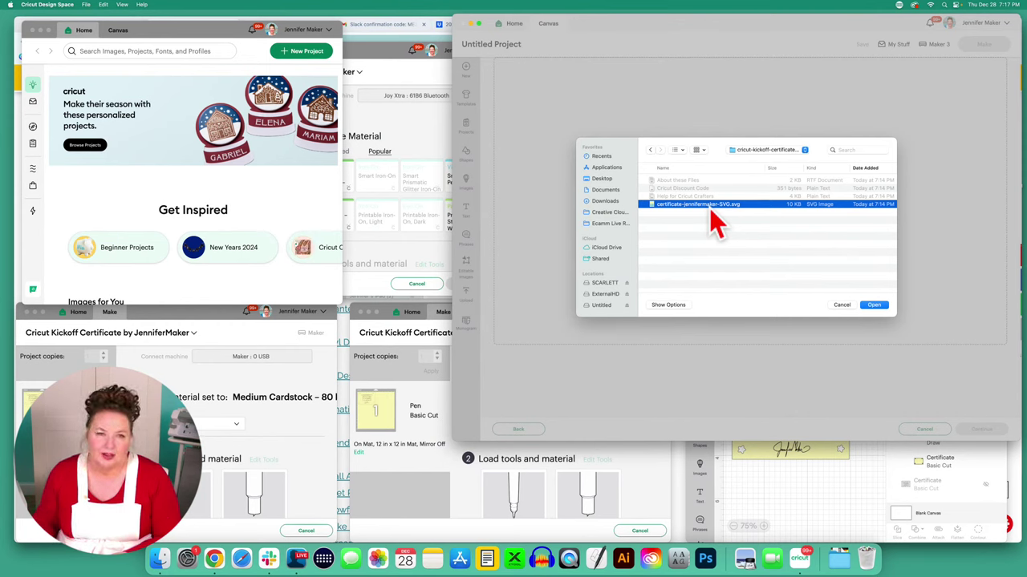
{"action": "left_click", "coordinate": [875, 309]}
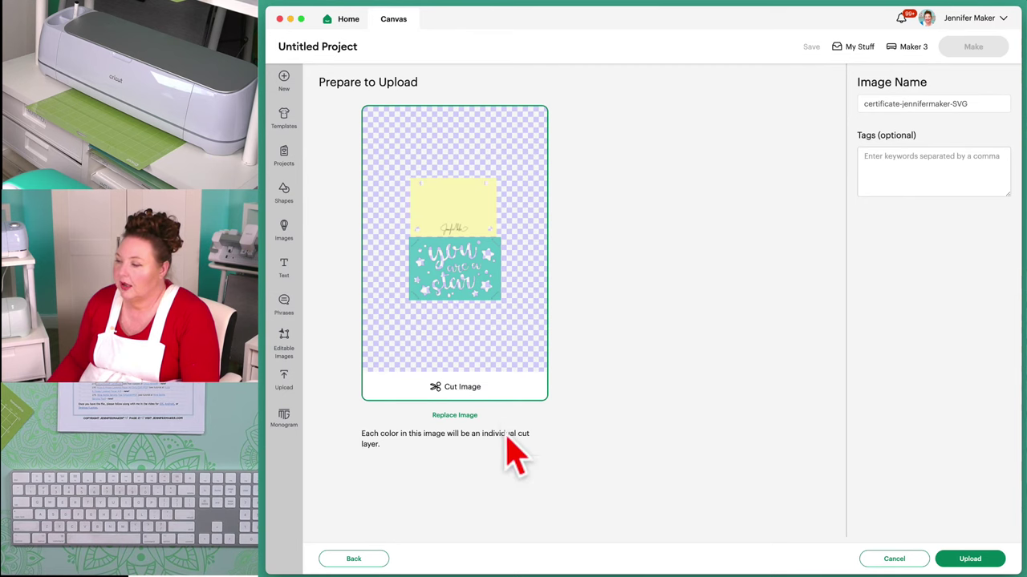
Upload the certificate as a cut image and add it to the canvas
{"action": "left_click", "coordinate": [963, 562]}
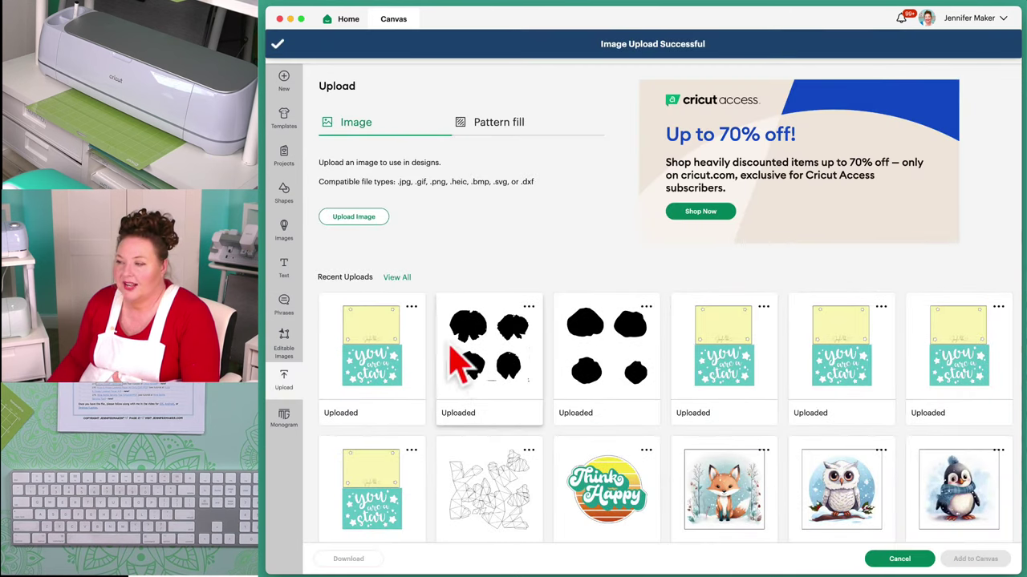
{"action": "left_click", "coordinate": [395, 361]}
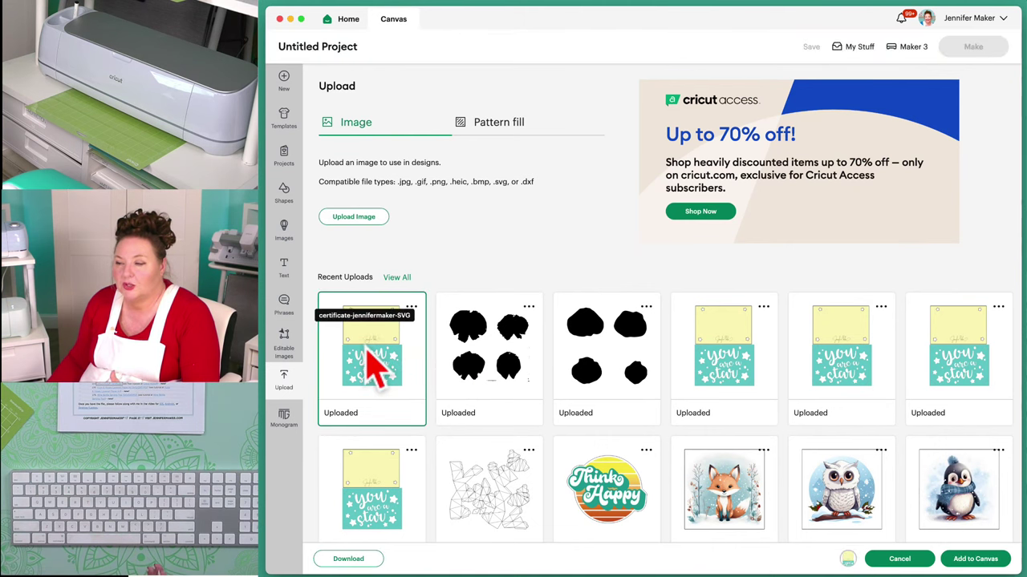
{"action": "left_click", "coordinate": [977, 560]}
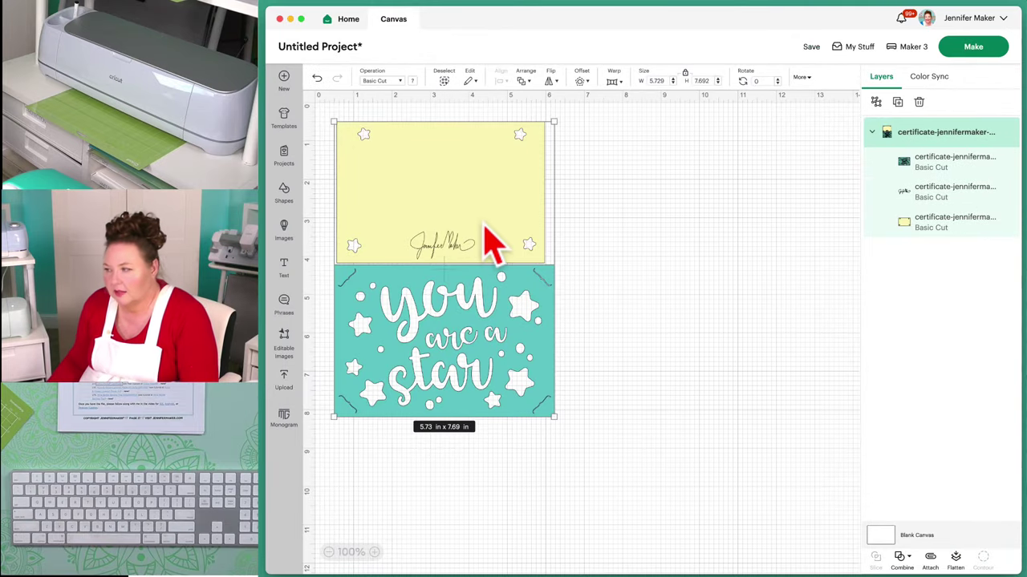
Move the grouped certificate farther in from the canvas's upper-left corner and ungroup it into separate layers
{"action": "left_click_drag", "start_coordinate": [484, 225], "coordinate": [610, 252]}
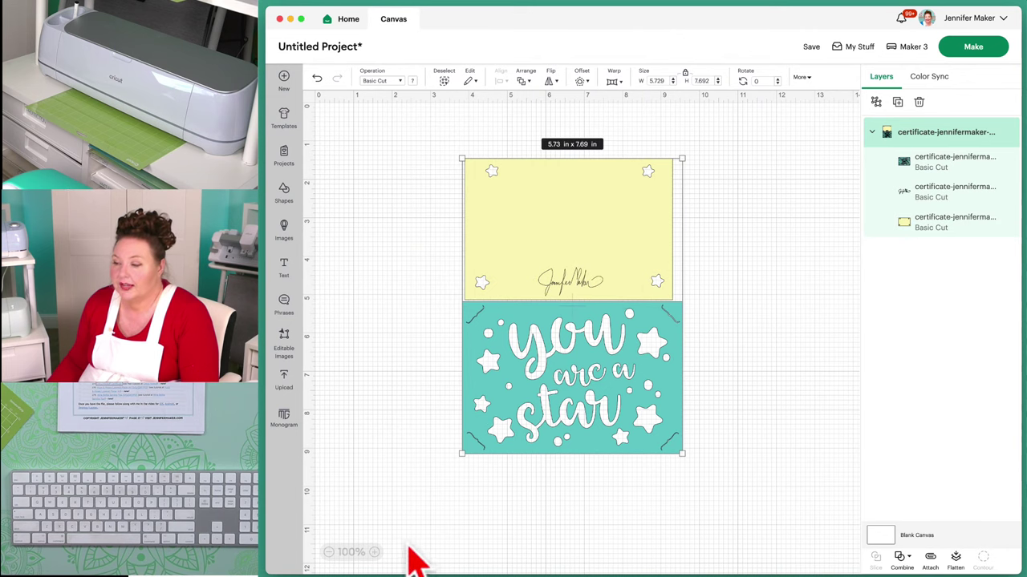
{"action": "left_click", "coordinate": [374, 552]}
{"action": "left_click", "coordinate": [374, 551]}
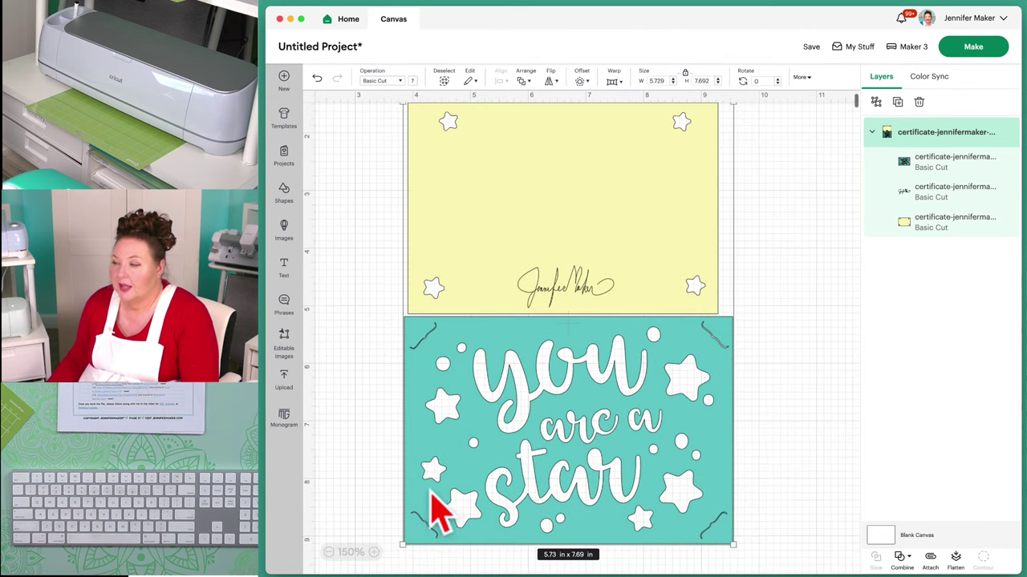
{"action": "mouse_move", "coordinate": [577, 275]}
{"action": "left_mouse_down"}
{"action": "mouse_move", "coordinate": [596, 259]}
{"action": "mouse_move", "coordinate": [589, 265]}
{"action": "left_mouse_up"}
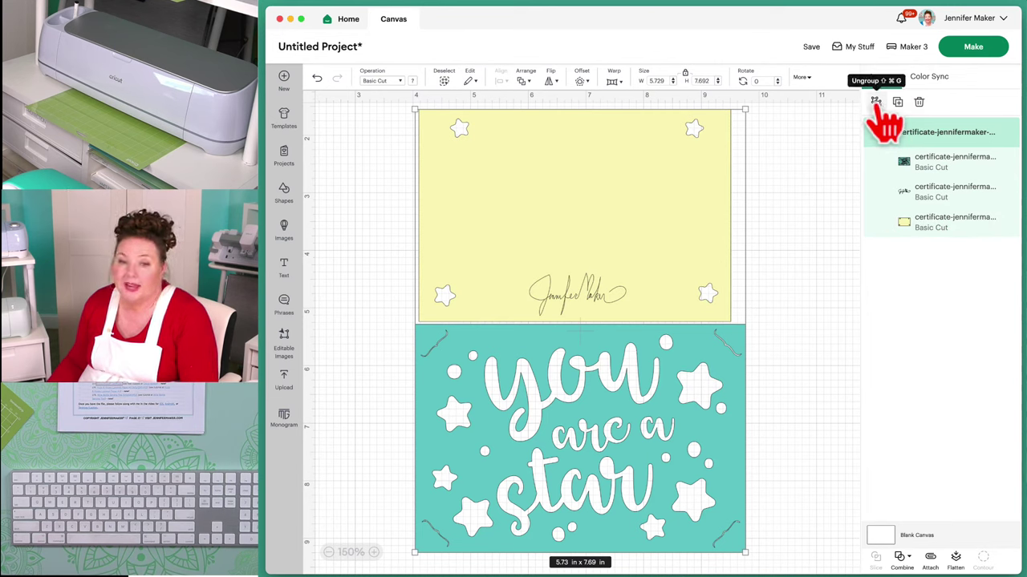
{"action": "right_click", "coordinate": [698, 166]}
{"action": "left_click", "coordinate": [719, 198]}
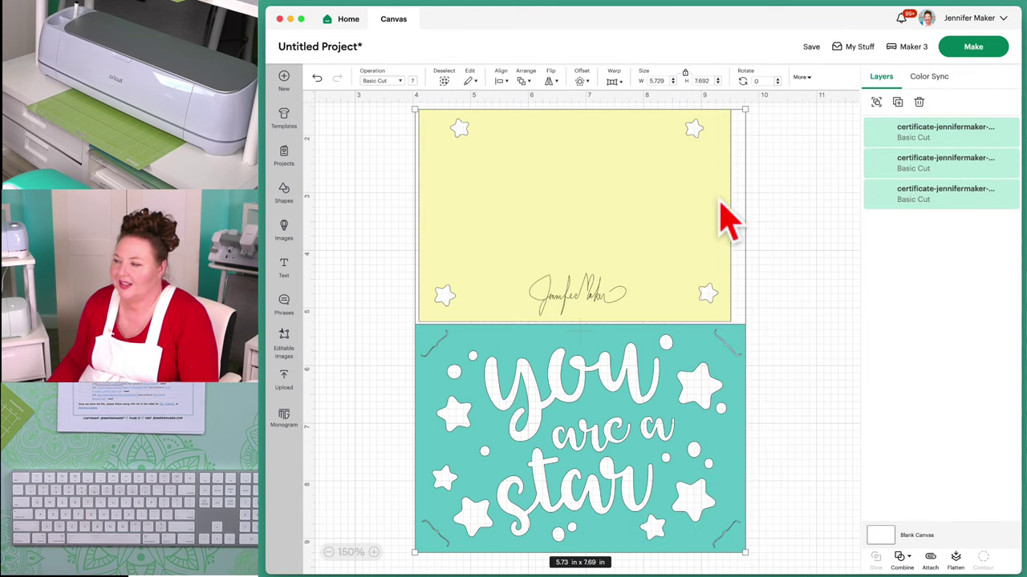
Select the teal card, signature and yellow card layers one by one to examine which part each layer holds
{"action": "left_click", "coordinate": [890, 134]}
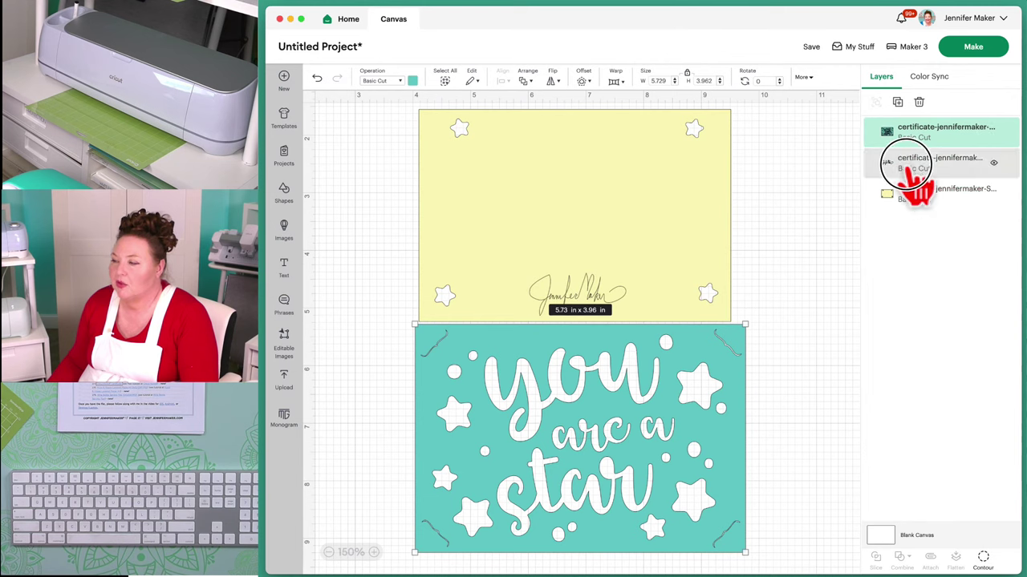
{"action": "left_click", "coordinate": [905, 164]}
{"action": "left_click", "coordinate": [906, 194]}
{"action": "left_click", "coordinate": [907, 132]}
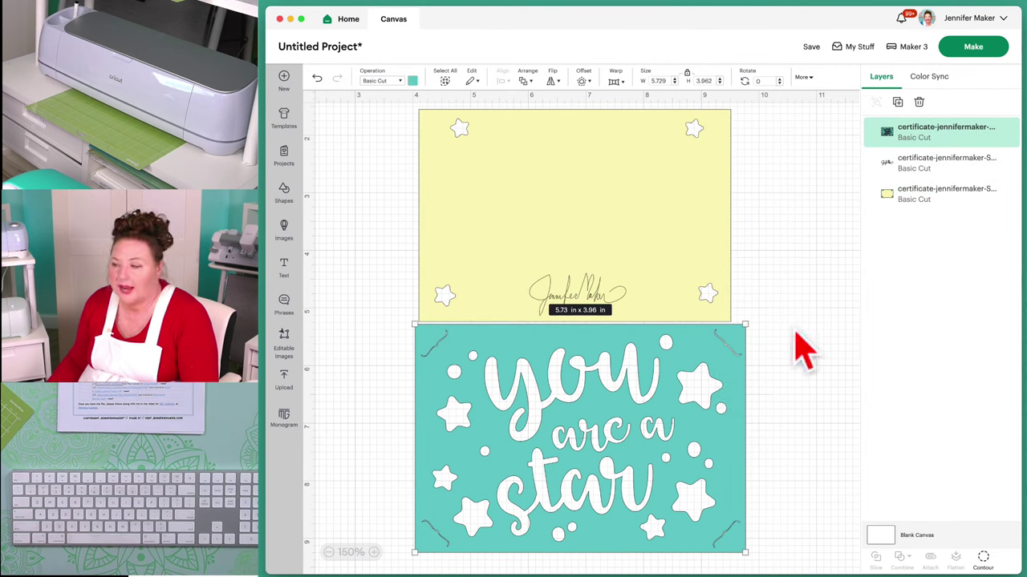
{"action": "left_click", "coordinate": [907, 195]}
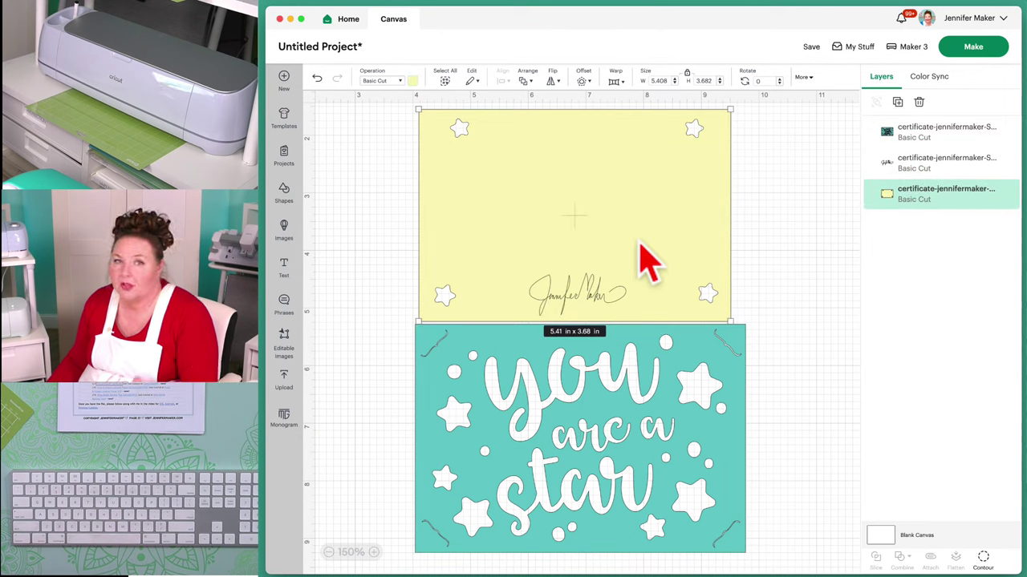
{"action": "left_click", "coordinate": [932, 170]}
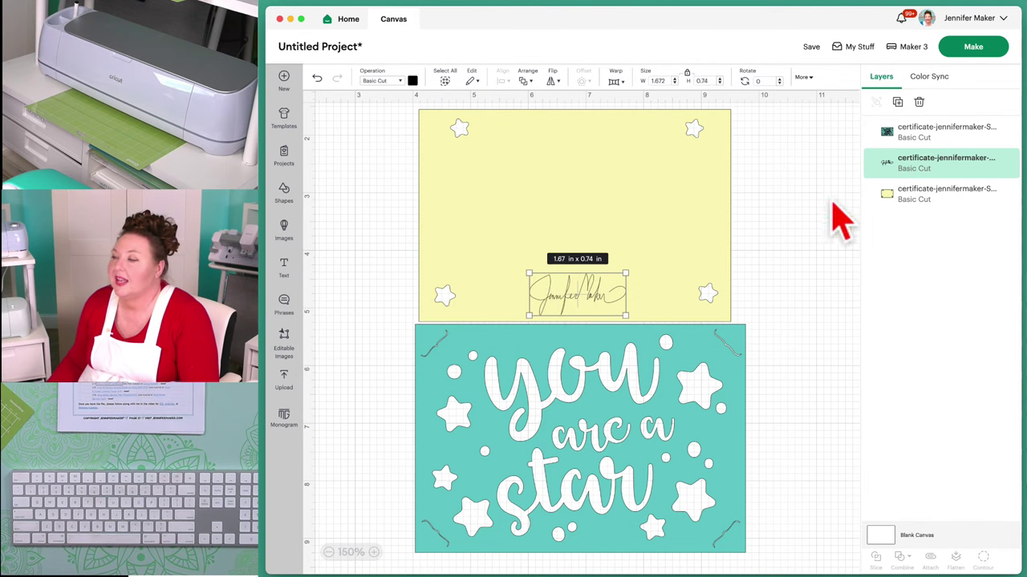
{"action": "left_click", "coordinate": [927, 138]}
{"action": "left_click", "coordinate": [931, 165]}
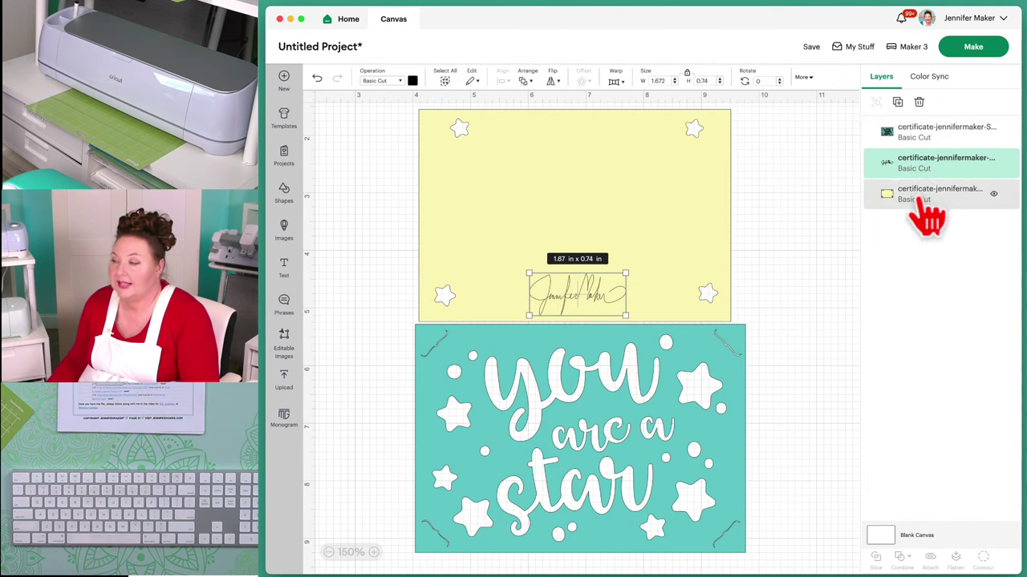
{"action": "left_click", "coordinate": [929, 193]}
{"action": "left_click", "coordinate": [929, 168]}
{"action": "left_click", "coordinate": [914, 136]}
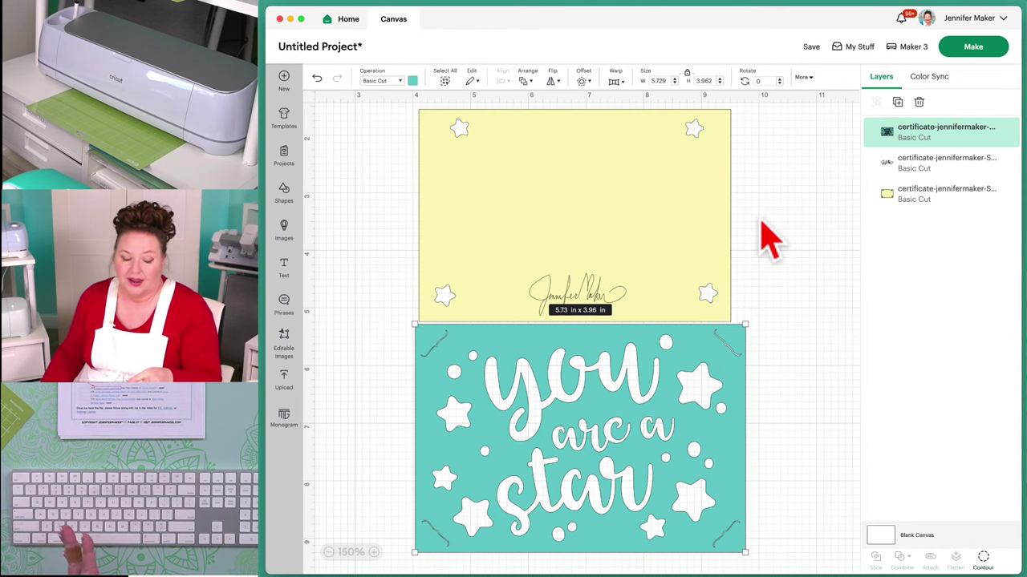
{"action": "left_click", "coordinate": [766, 221]}
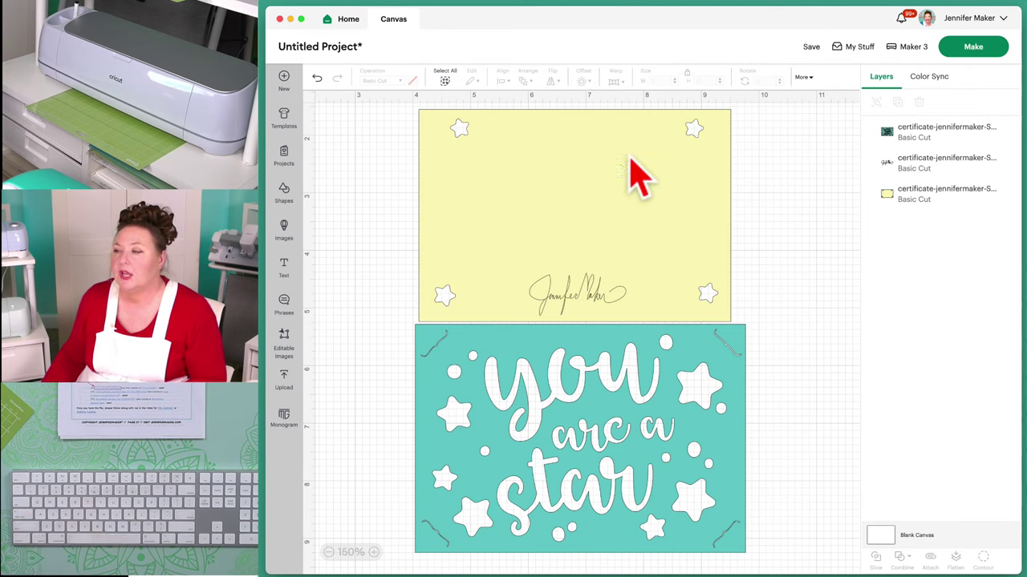
Select all certificate layers and scale them down slightly together, keeping their proportions
{"action": "left_click", "coordinate": [445, 81]}
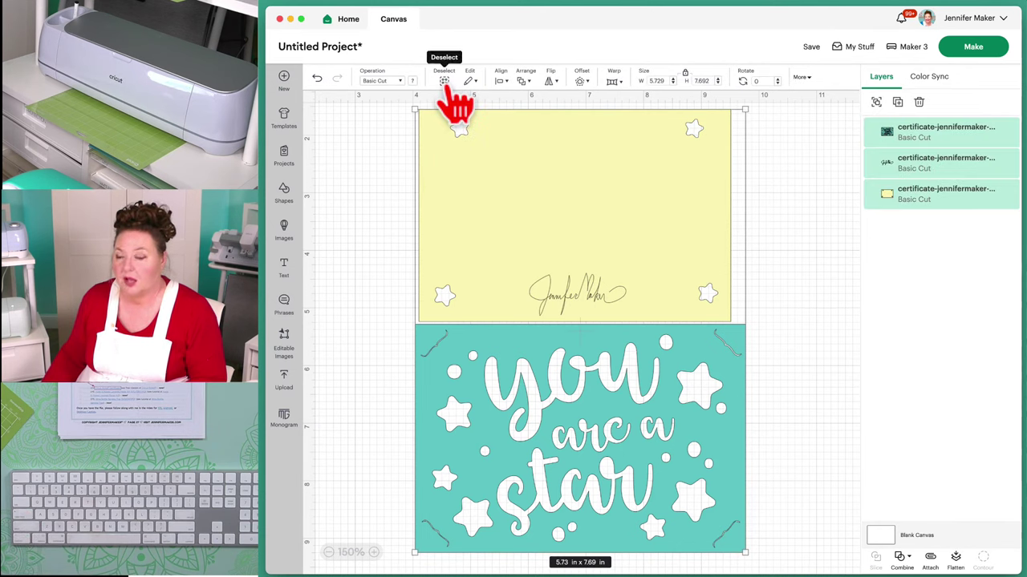
{"action": "left_click_drag", "start_coordinate": [745, 110], "coordinate": [725, 136]}
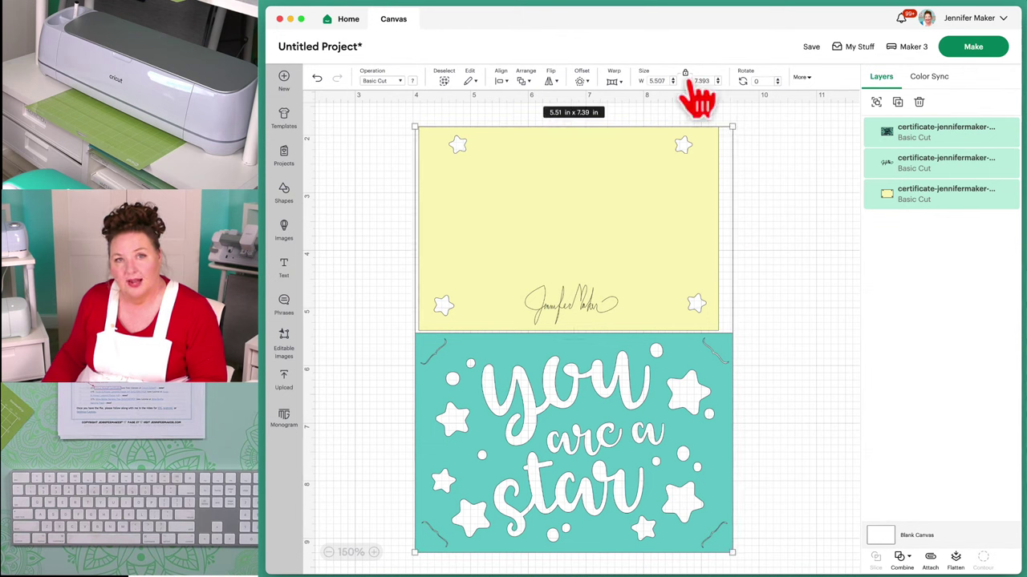
{"action": "mouse_move", "coordinate": [725, 122]}
{"action": "left_mouse_down"}
{"action": "mouse_move", "coordinate": [585, 300]}
{"action": "mouse_move", "coordinate": [729, 168]}
{"action": "mouse_move", "coordinate": [736, 110]}
{"action": "left_mouse_up"}
Try to enlarge the yellow card alone to about 5.59 × 3.81 in and undo that resize
{"action": "left_click", "coordinate": [762, 195]}
{"action": "left_click", "coordinate": [677, 206]}
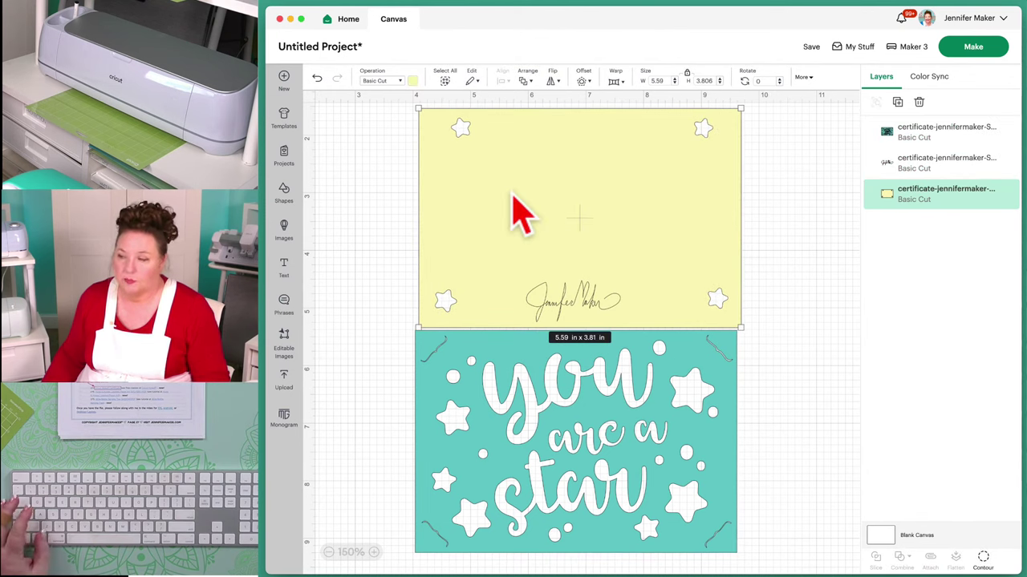
{"action": "left_click", "coordinate": [318, 78]}
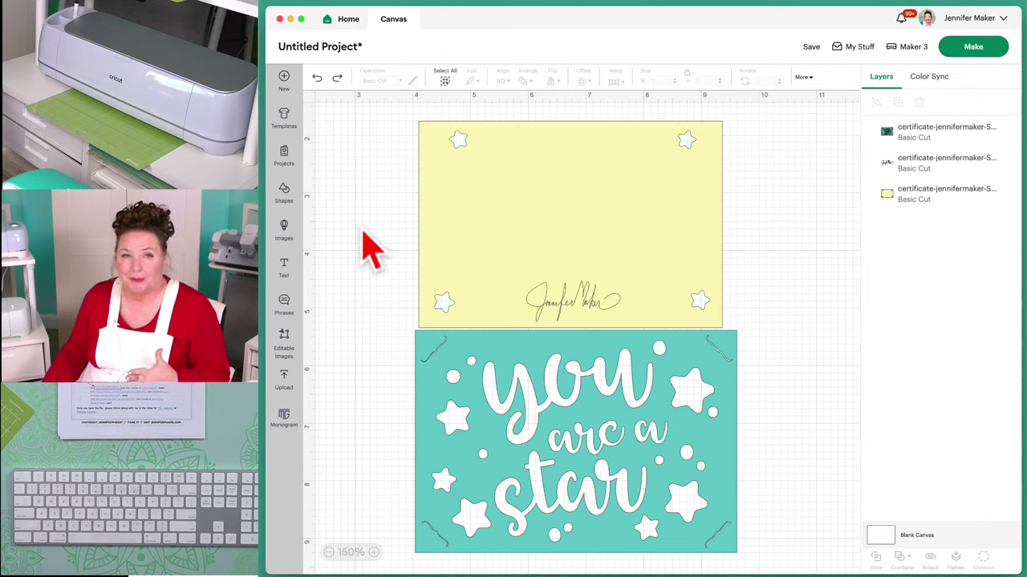
Add a text object with "Congratulations to", the recipient's full name and "for completing" on three separate lines
{"action": "left_click", "coordinate": [284, 265]}
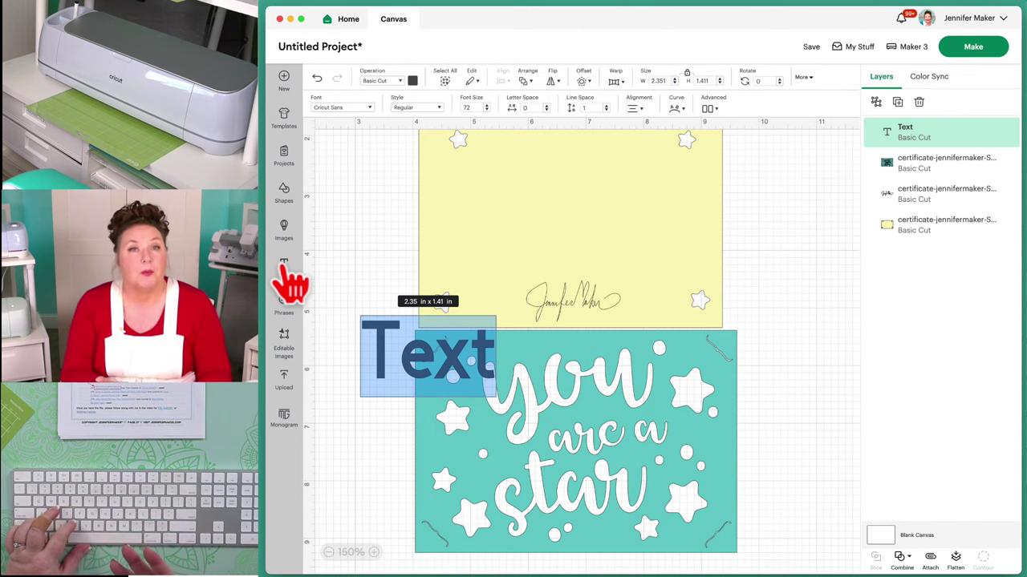
{"action": "type", "text": "Cong"}
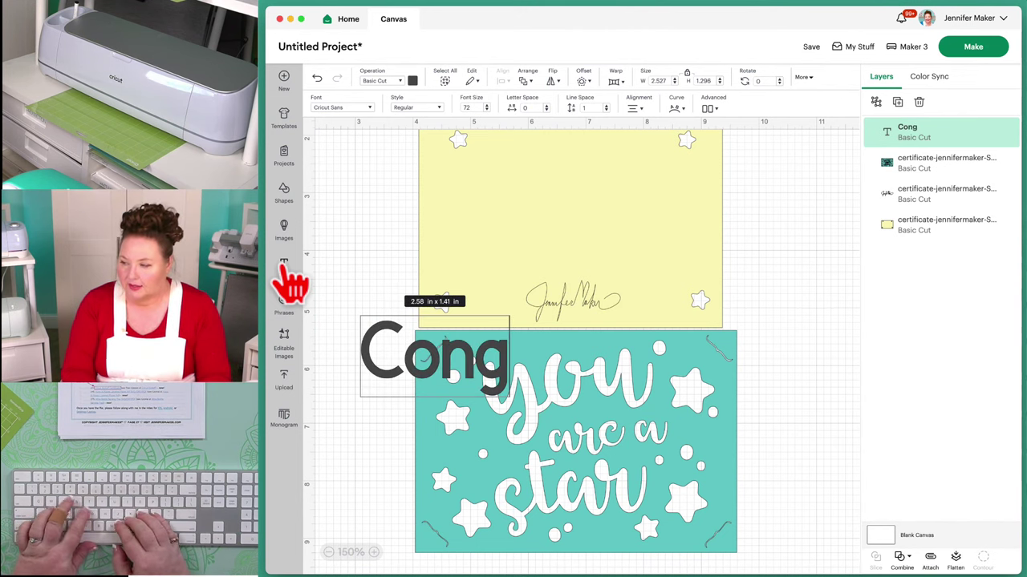
{"action": "type", "text": "ratulations to"}
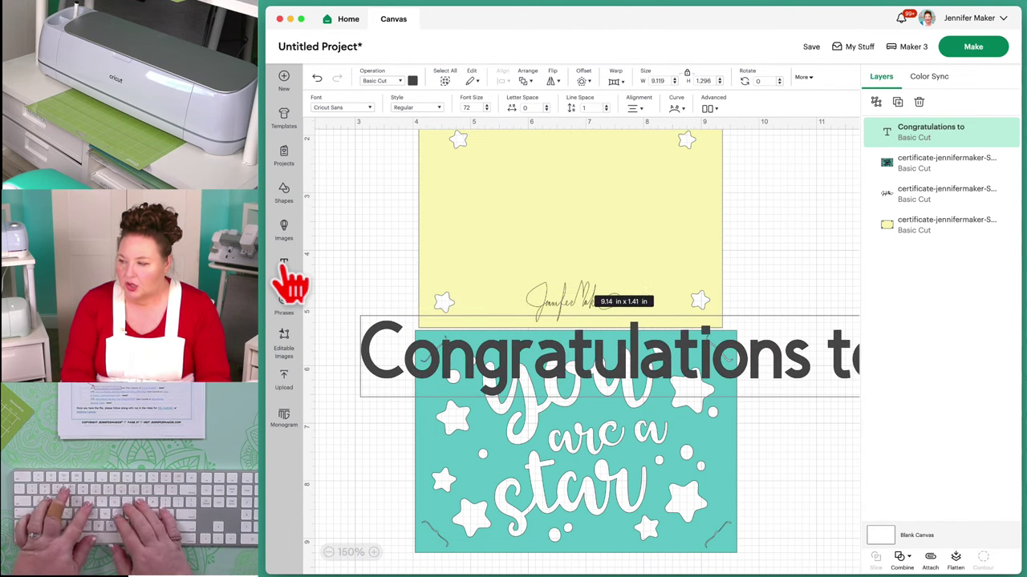
{"action": "key", "text": "Return"}
{"action": "type", "text": "Jennifer Maker"}
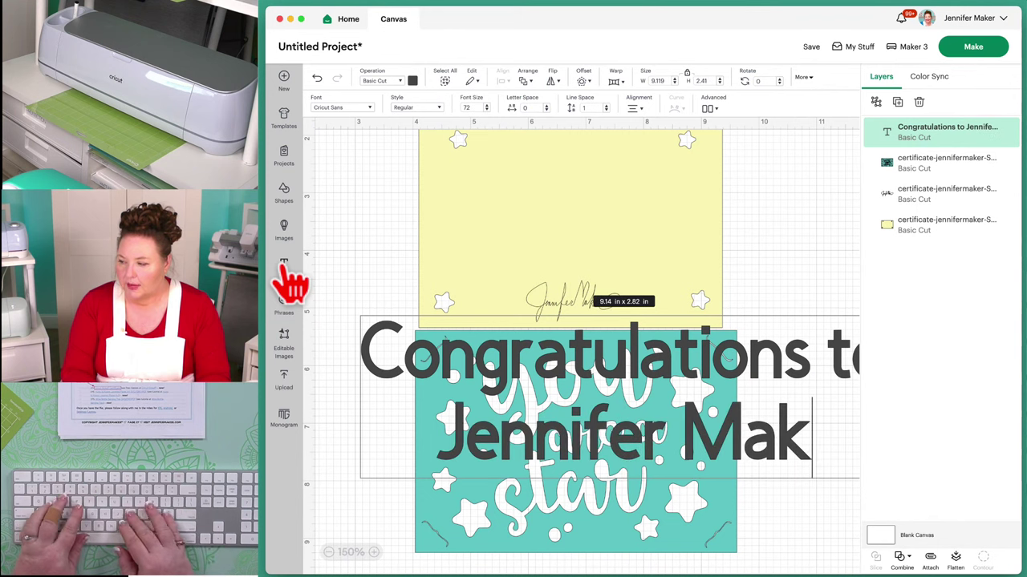
{"action": "key", "text": "Return"}
{"action": "type", "text": "for completing"}
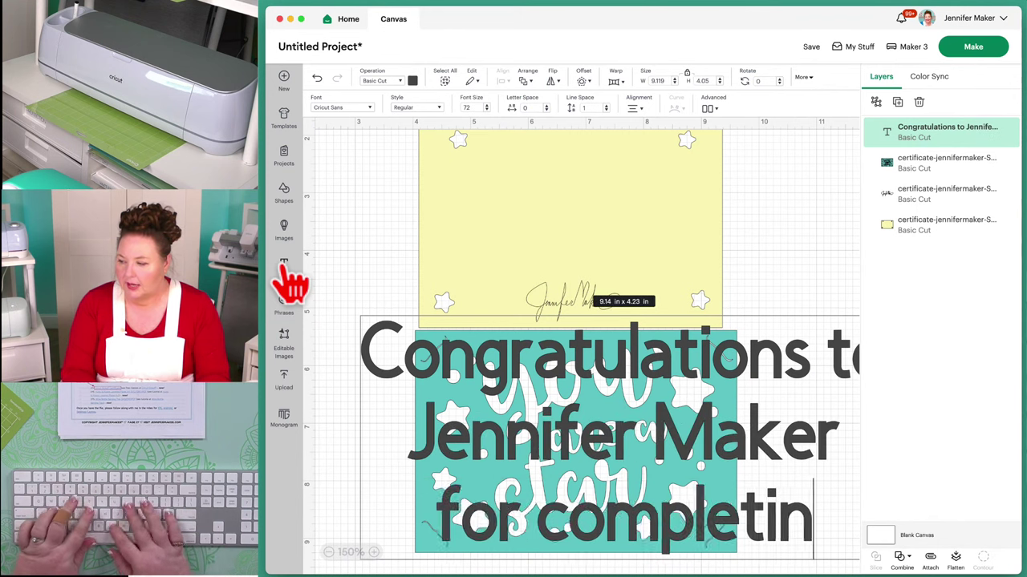
Add "Cricut Kickoff" as the fourth line of the congratulations text and finish editing it
{"action": "left_click", "coordinate": [328, 552]}
{"action": "left_click", "coordinate": [328, 552]}
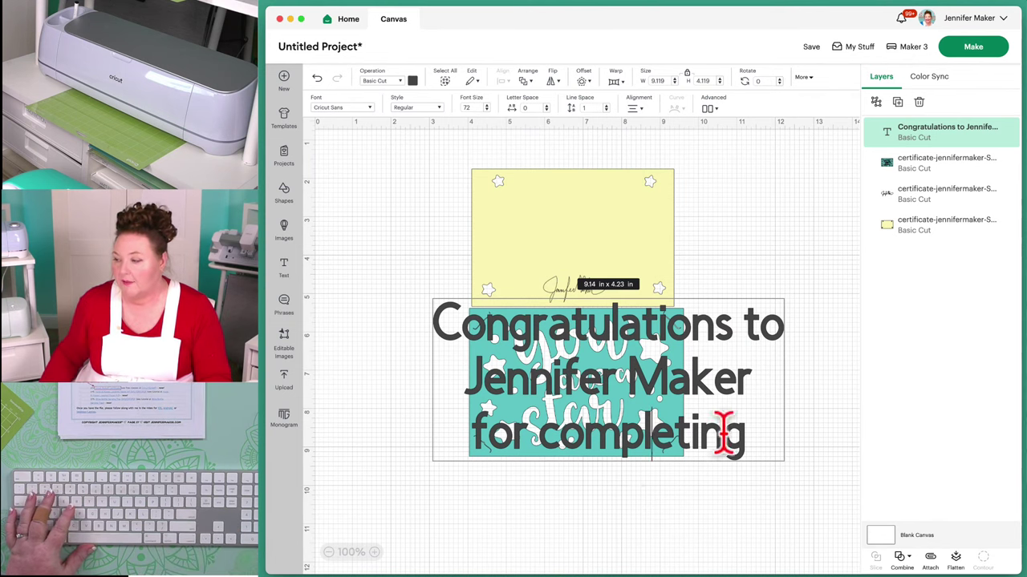
{"action": "key", "text": "Return"}
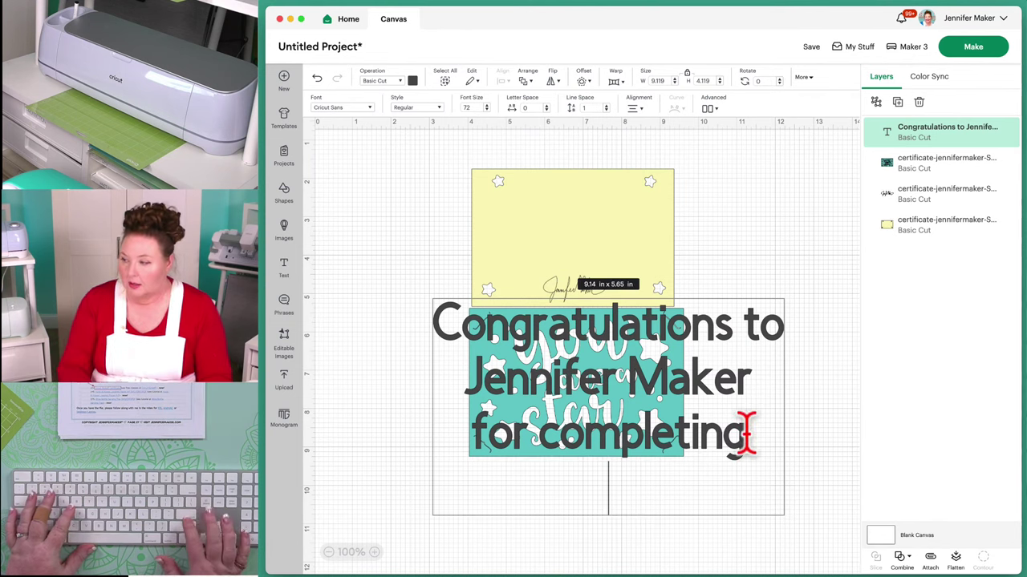
{"action": "type", "text": "Cricut Kickoff"}
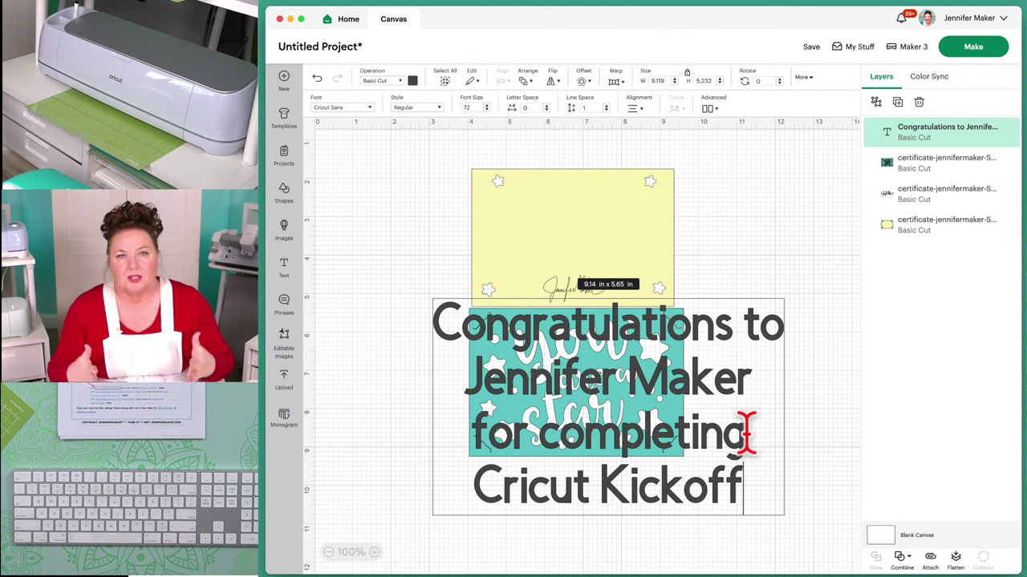
{"action": "key", "text": "Escape"}
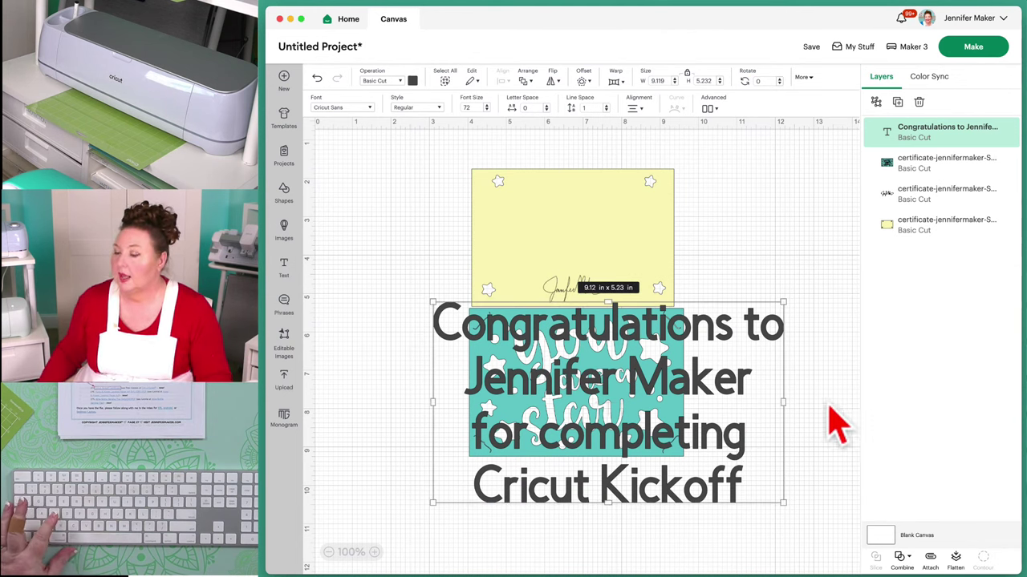
{"action": "left_click", "coordinate": [393, 329]}
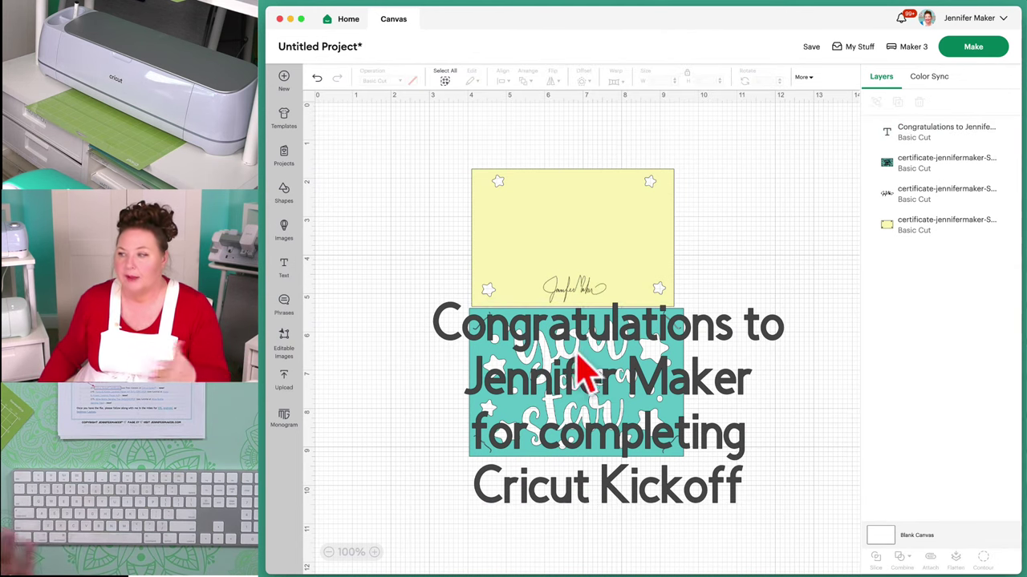
{"action": "left_click", "coordinate": [368, 290]}
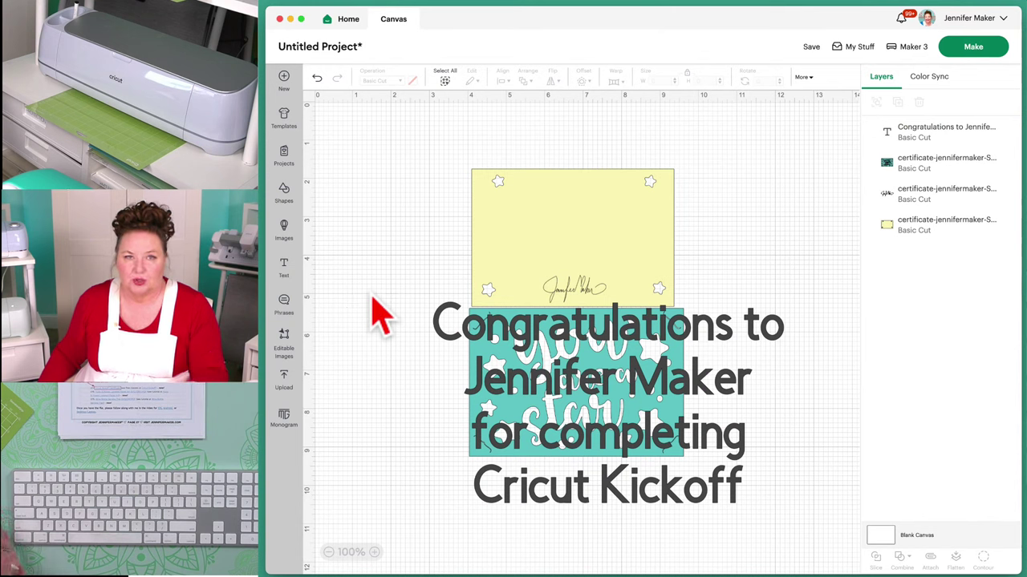
{"action": "left_click", "coordinate": [455, 336]}
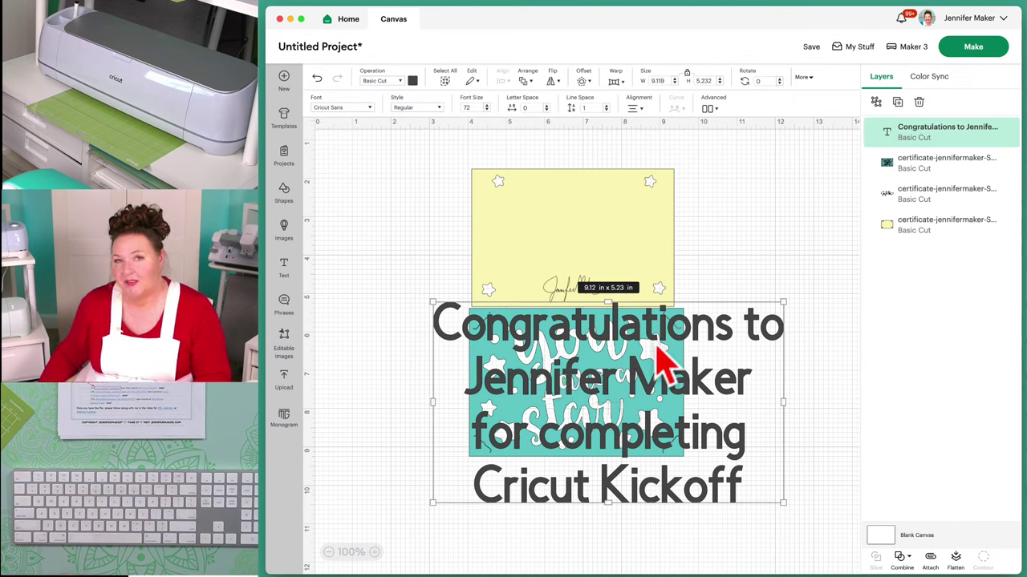
{"action": "double_click", "coordinate": [445, 353]}
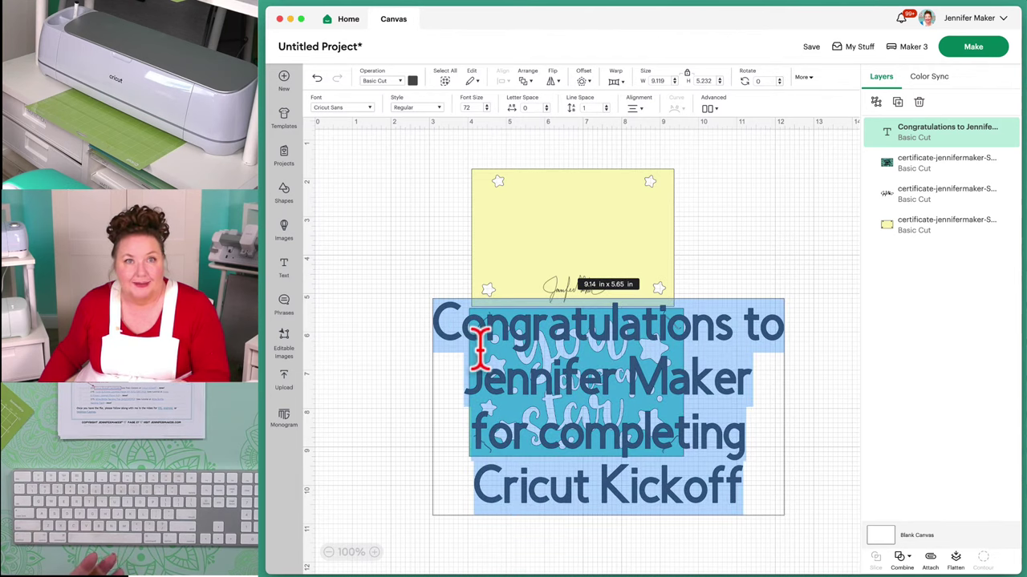
{"action": "left_click", "coordinate": [396, 346]}
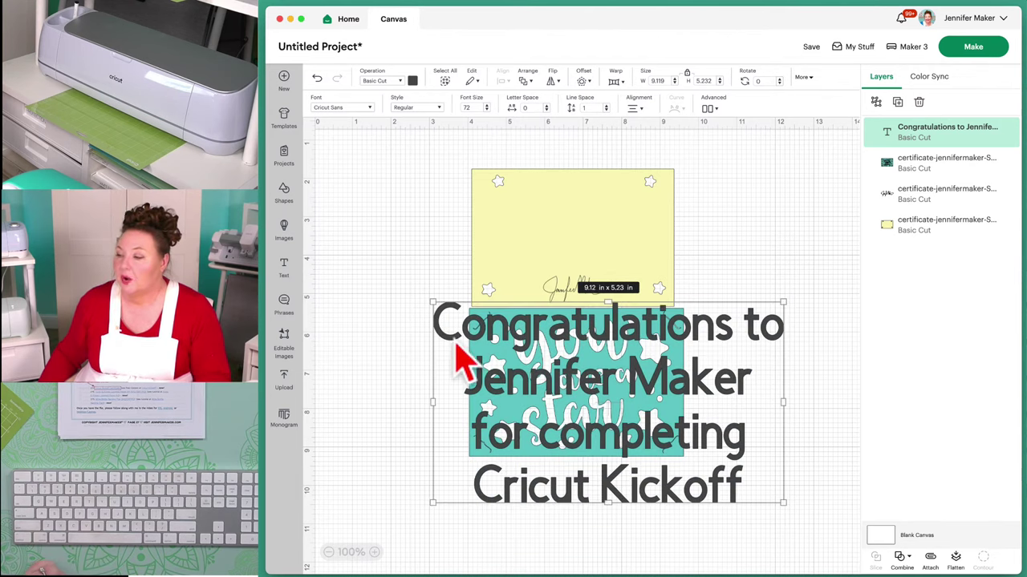
Shrink the congratulations text to about 3.63 × 2.08 in and place it on the yellow card above the signature
{"action": "left_click_drag", "start_coordinate": [456, 343], "coordinate": [426, 219]}
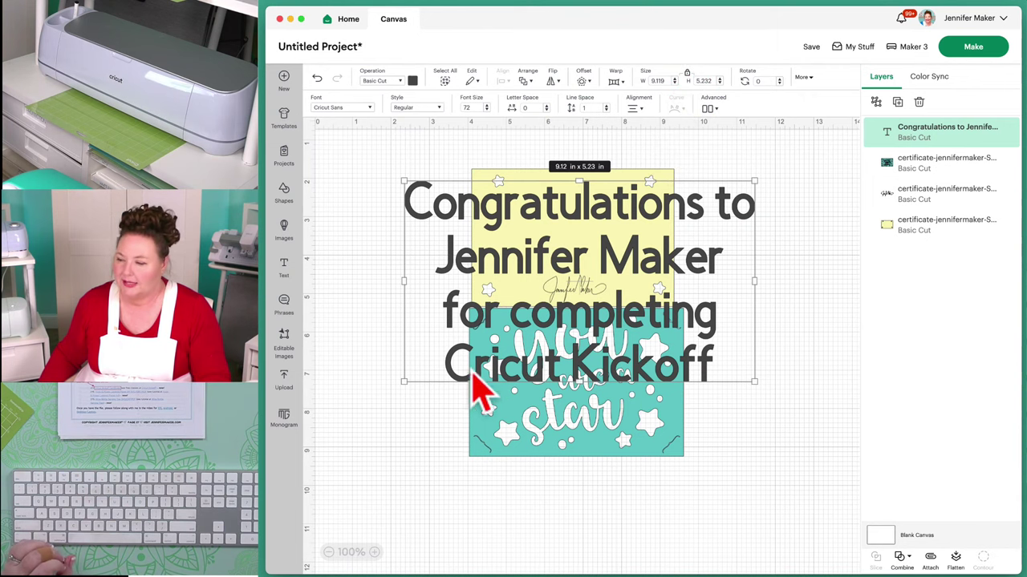
{"action": "left_click_drag", "start_coordinate": [404, 382], "coordinate": [603, 242]}
{"action": "left_click_drag", "start_coordinate": [732, 227], "coordinate": [639, 224]}
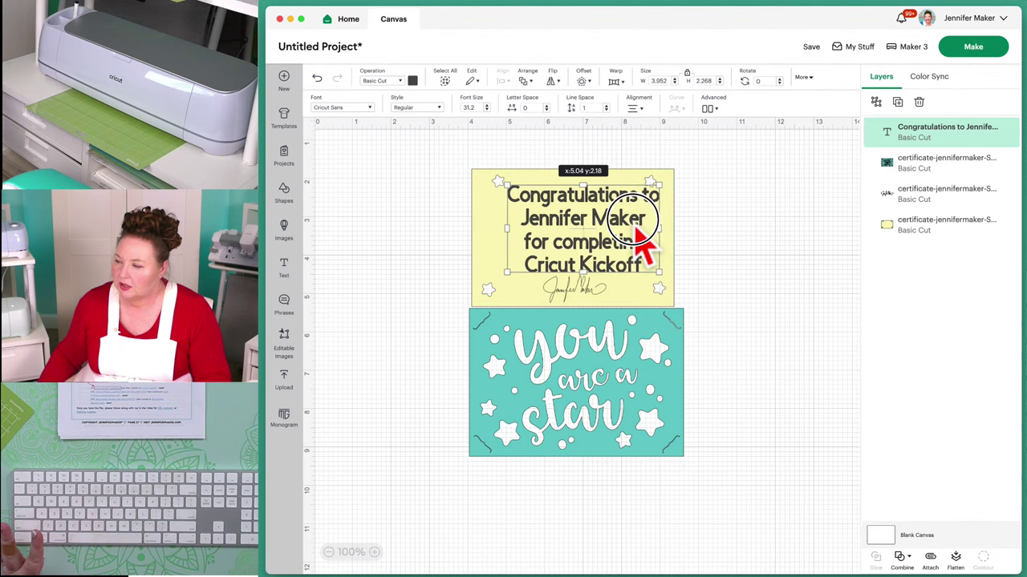
{"action": "mouse_move", "coordinate": [659, 271]}
{"action": "left_mouse_down"}
{"action": "mouse_move", "coordinate": [672, 283]}
{"action": "mouse_move", "coordinate": [646, 260]}
{"action": "left_mouse_up"}
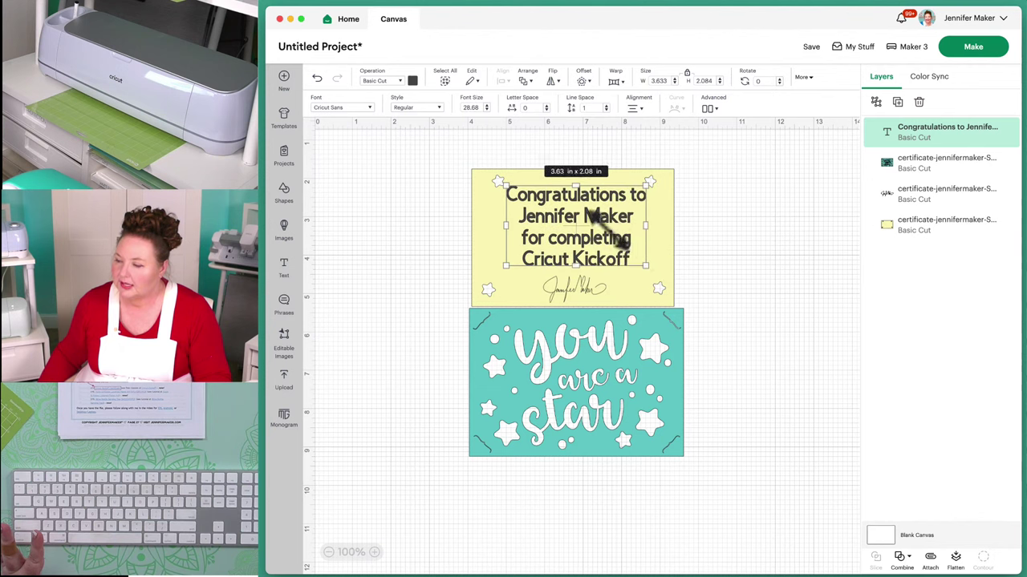
{"action": "left_click_drag", "start_coordinate": [600, 218], "coordinate": [634, 273]}
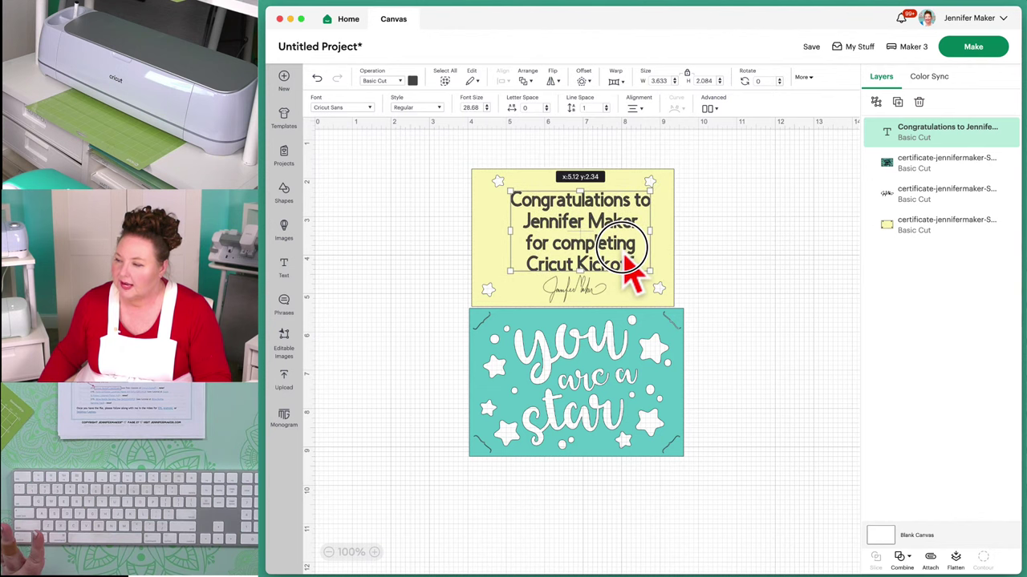
{"action": "left_click", "coordinate": [374, 552]}
{"action": "left_click", "coordinate": [374, 552]}
{"action": "scroll", "coordinate": [425, 504], "scroll_direction": "up", "scroll_amount": 1}
{"action": "scroll", "coordinate": [433, 506], "scroll_direction": "up", "scroll_amount": 1}
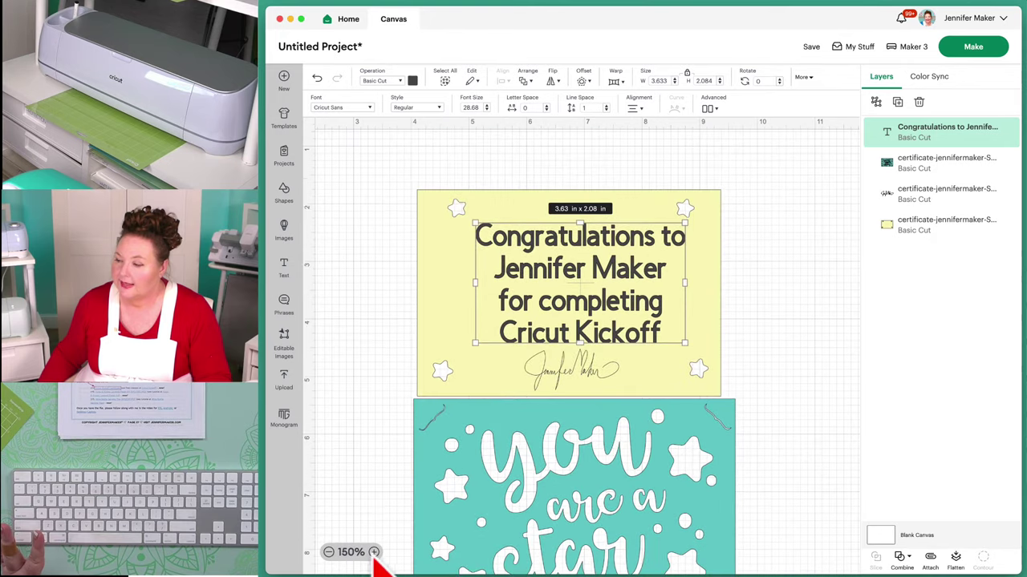
{"action": "left_click", "coordinate": [373, 552]}
{"action": "scroll", "coordinate": [412, 500], "scroll_direction": "up", "scroll_amount": 1}
{"action": "scroll", "coordinate": [413, 501], "scroll_direction": "down", "scroll_amount": 1}
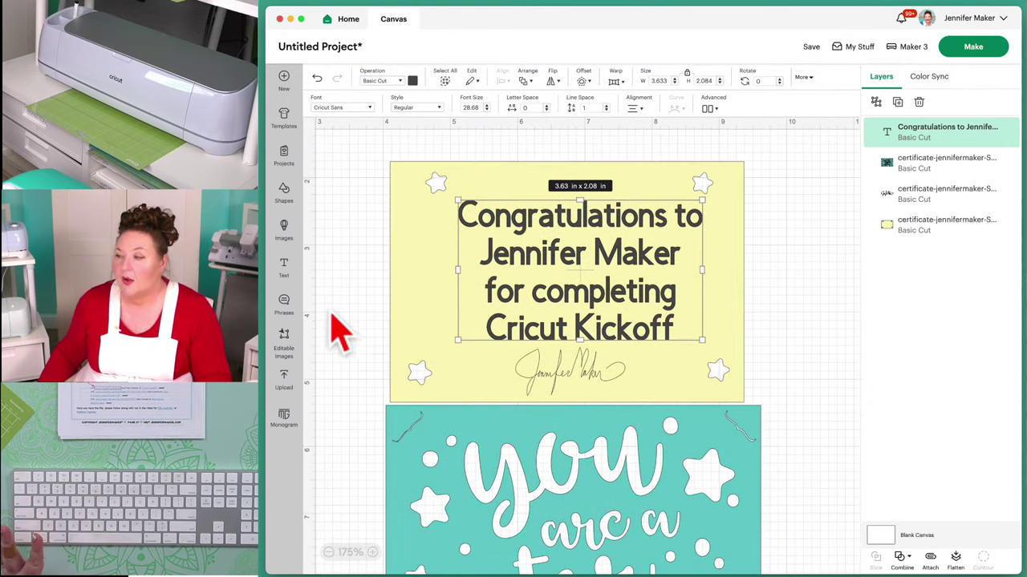
Set the congratulations text's operation to Pen, open its font list and move the list off the card
{"action": "left_click", "coordinate": [343, 331]}
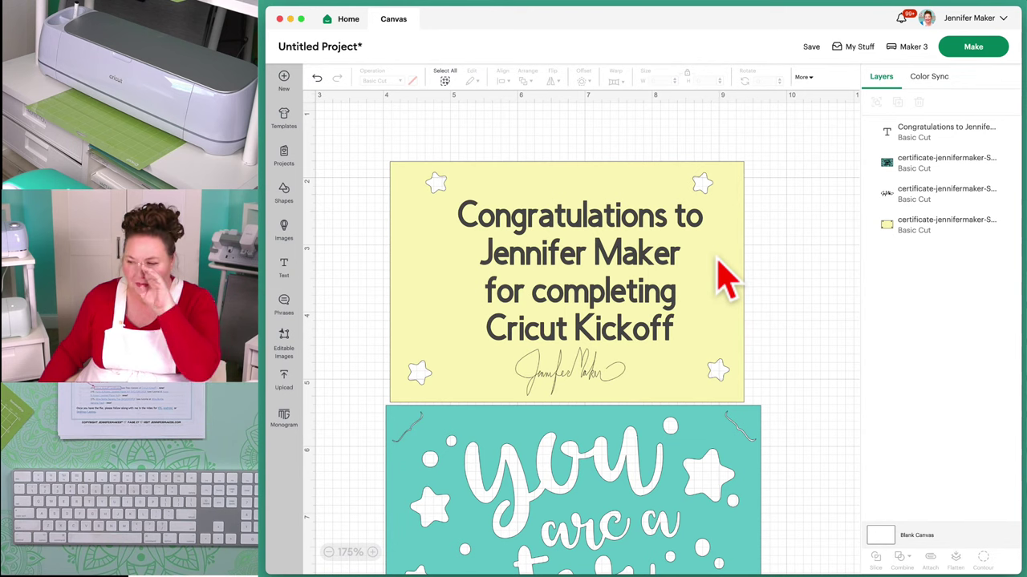
{"action": "left_click", "coordinate": [652, 265]}
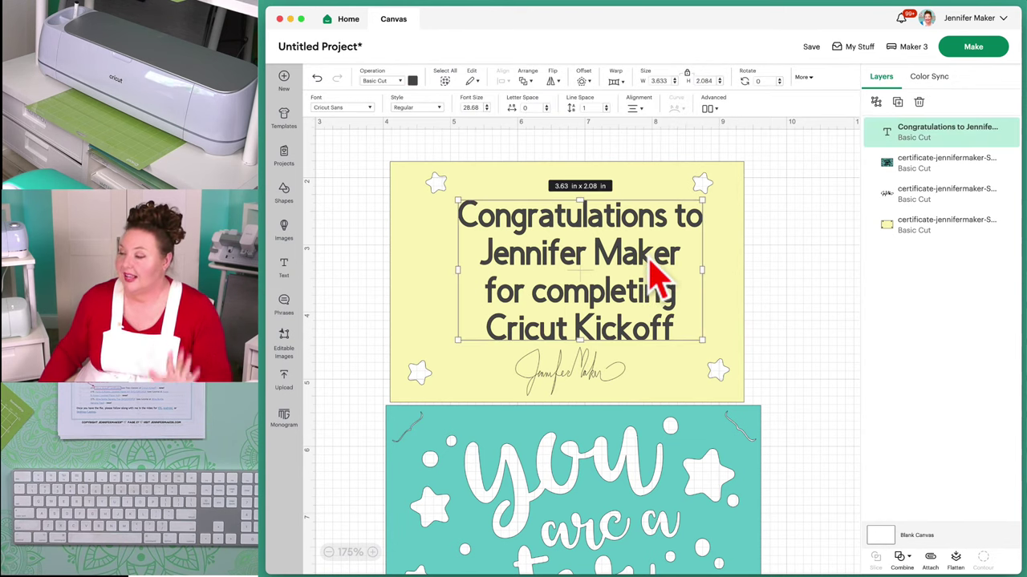
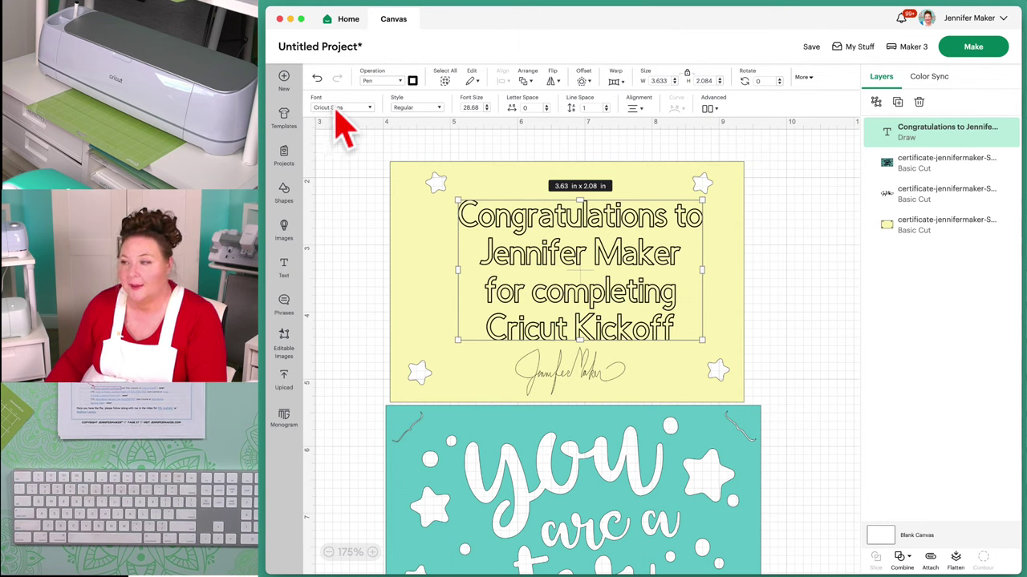
{"action": "left_click", "coordinate": [343, 109]}
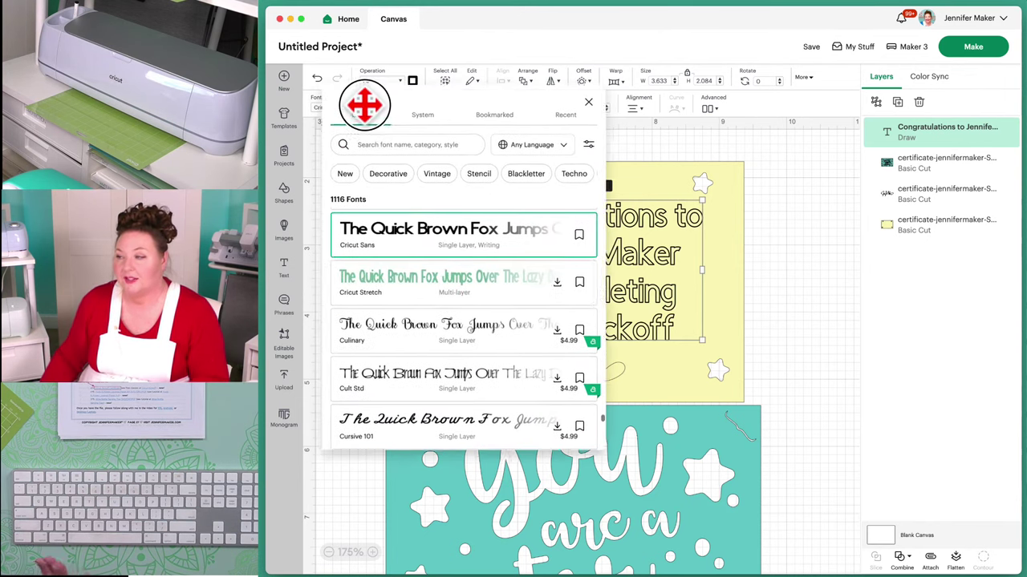
{"action": "left_click_drag", "start_coordinate": [362, 104], "coordinate": [755, 152]}
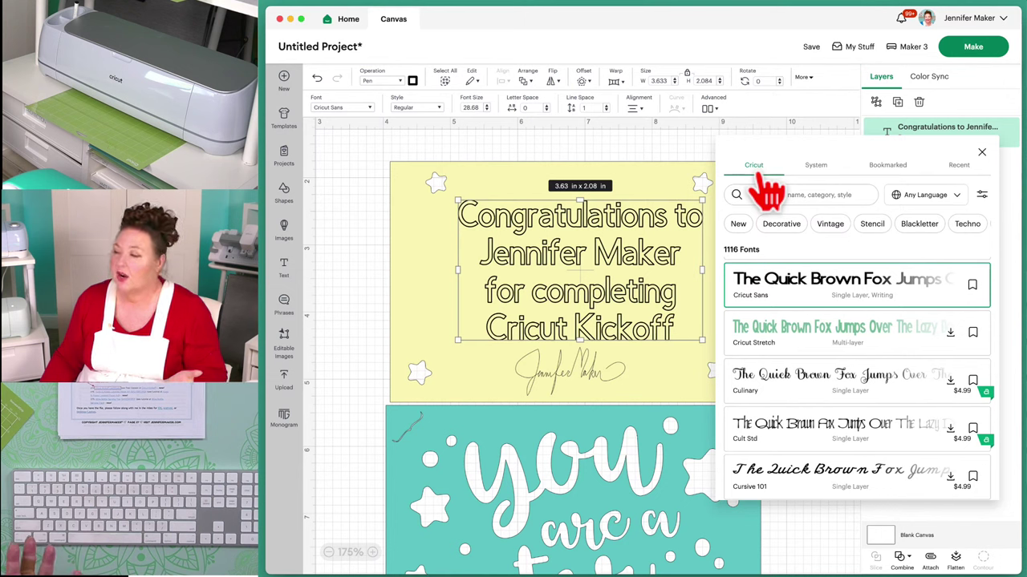
Browse the system fonts, search them for "pier", and look through the bookmarked and recent fonts
{"action": "left_click", "coordinate": [815, 166]}
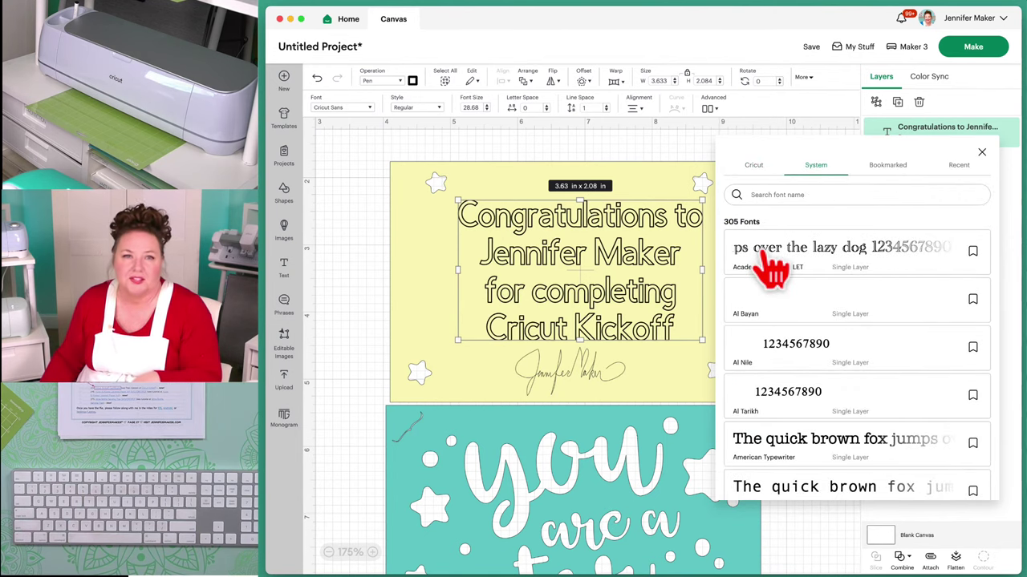
{"action": "scroll", "coordinate": [817, 357], "scroll_direction": "down", "scroll_amount": 10}
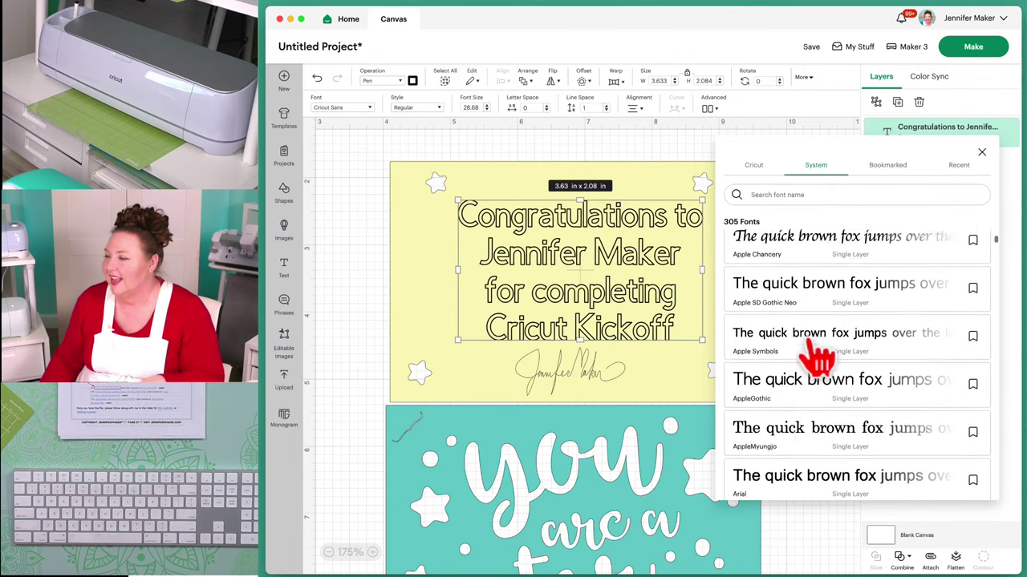
{"action": "scroll", "coordinate": [817, 357], "scroll_direction": "down", "scroll_amount": 15}
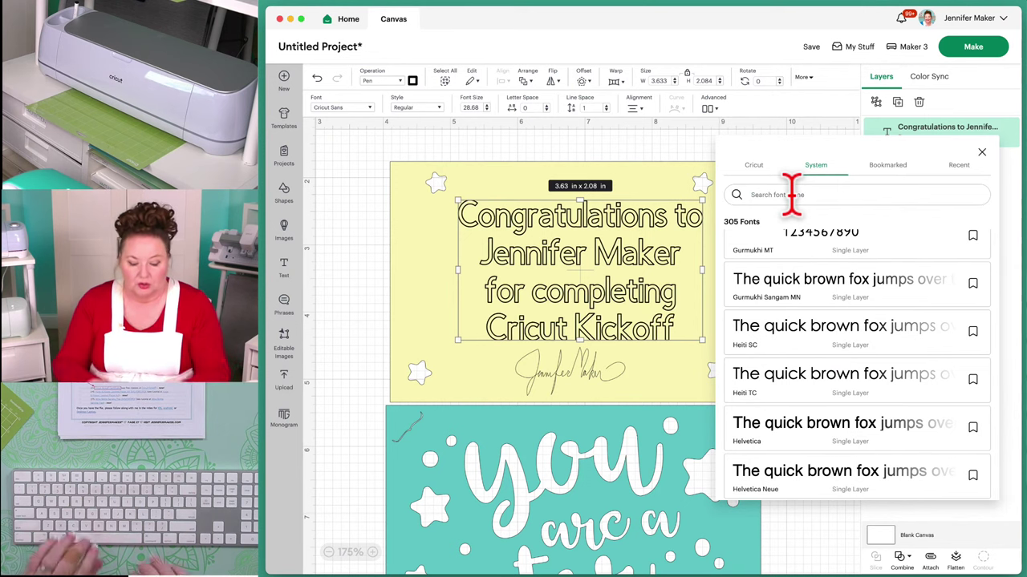
{"action": "type", "text": "pier"}
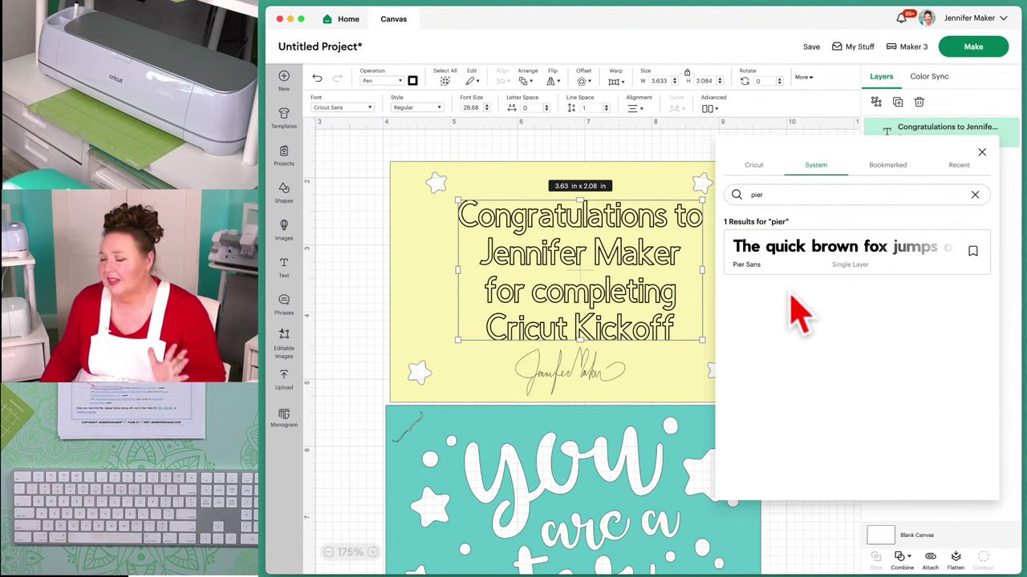
{"action": "left_click", "coordinate": [891, 170]}
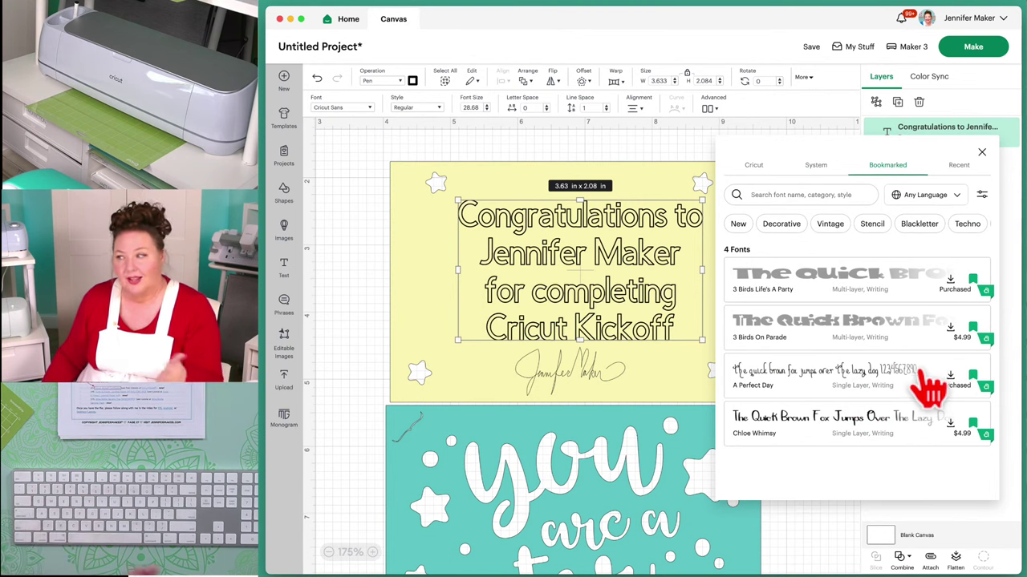
{"action": "left_click", "coordinate": [958, 169]}
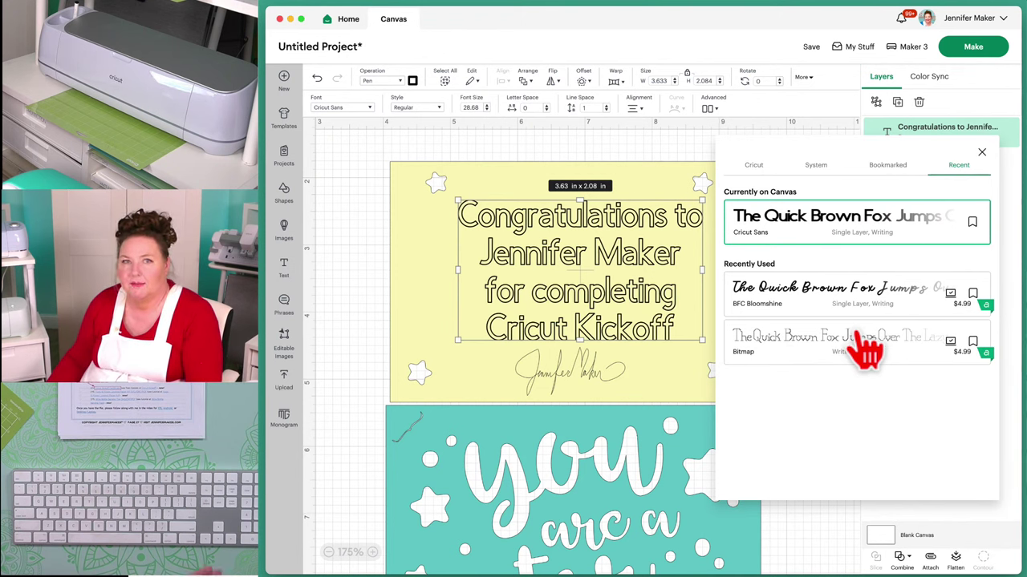
Filter the Cricut fonts to those that are both Writing and Free
{"action": "left_click", "coordinate": [754, 165]}
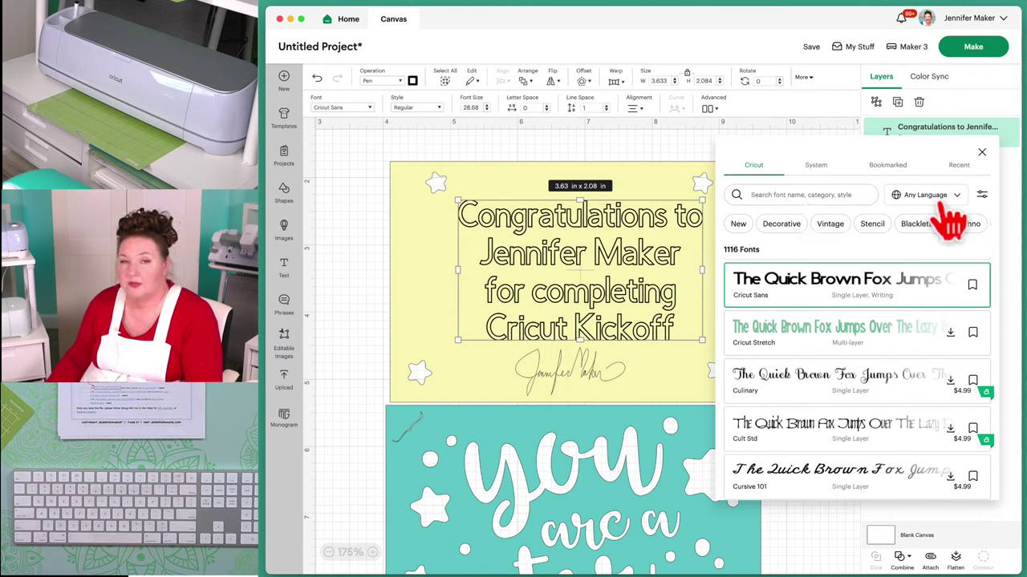
{"action": "left_click", "coordinate": [983, 197]}
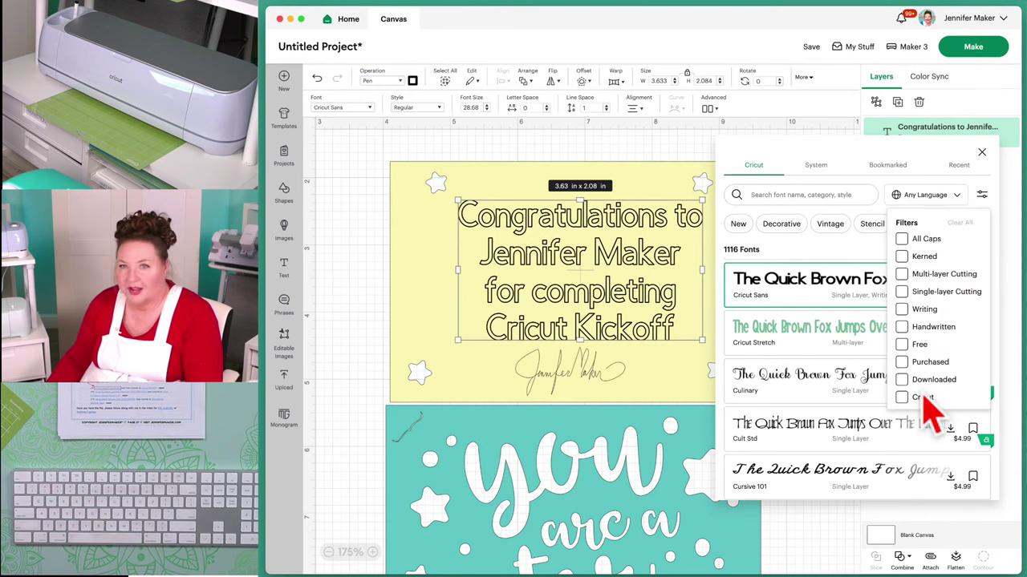
{"action": "left_click", "coordinate": [903, 309]}
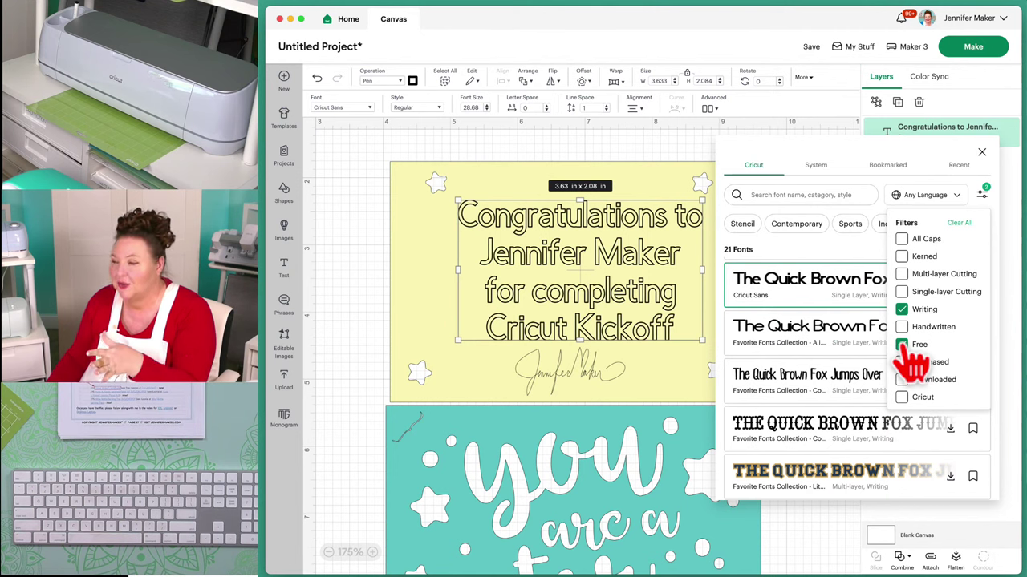
{"action": "left_click", "coordinate": [859, 277]}
Apply the Rubber Ducky writing font to the congratulations text and close the font list
{"action": "scroll", "coordinate": [862, 377], "scroll_direction": "down", "scroll_amount": 1}
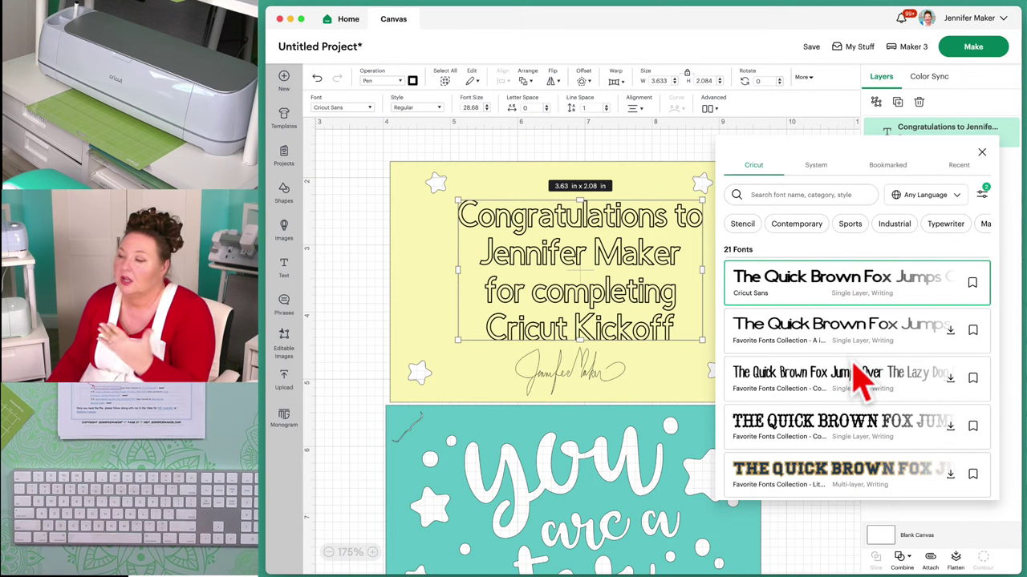
{"action": "scroll", "coordinate": [862, 377], "scroll_direction": "down", "scroll_amount": 3}
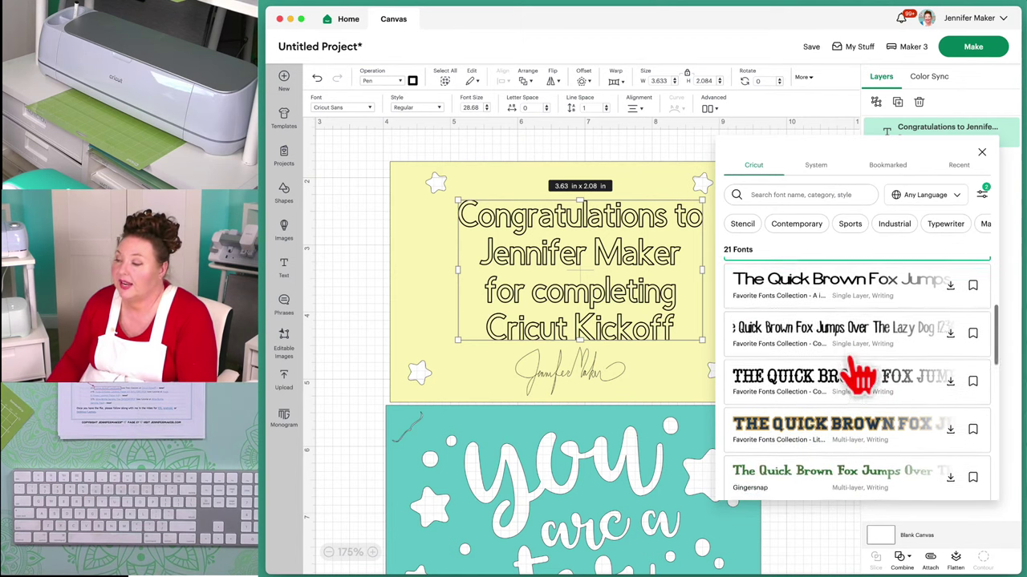
{"action": "scroll", "coordinate": [860, 377], "scroll_direction": "down", "scroll_amount": 15}
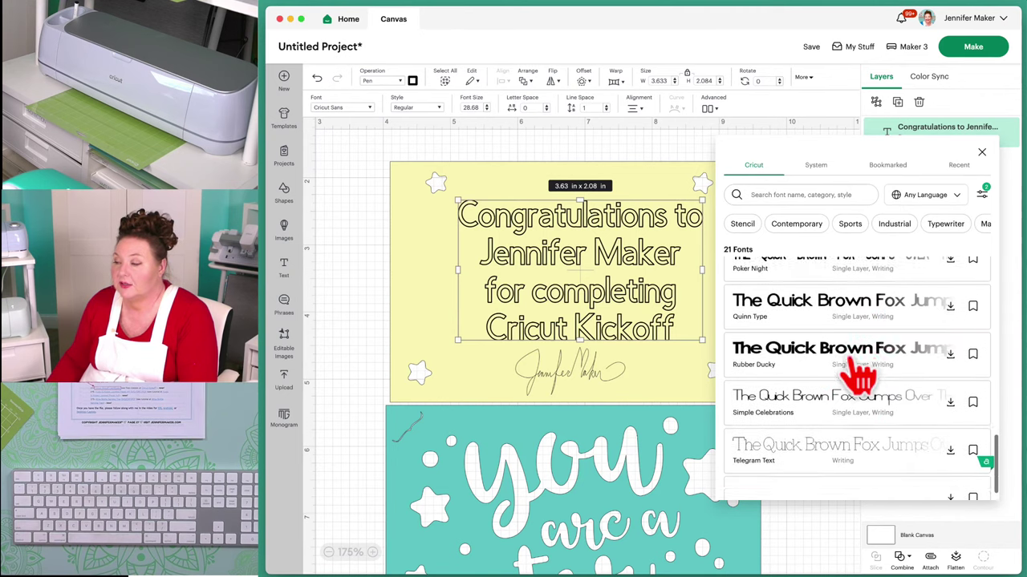
{"action": "scroll", "coordinate": [857, 370], "scroll_direction": "down", "scroll_amount": 2}
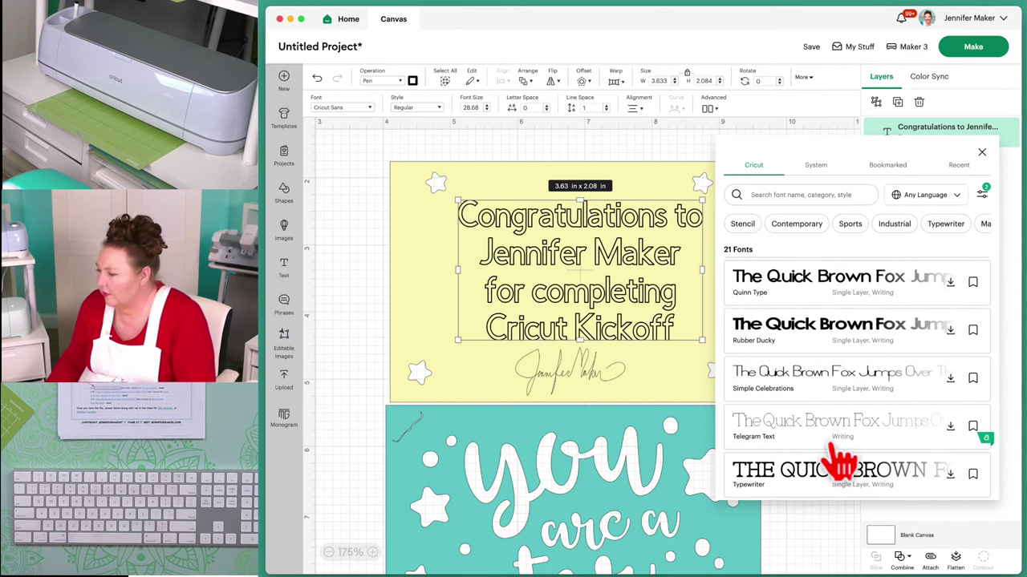
{"action": "left_click", "coordinate": [828, 338]}
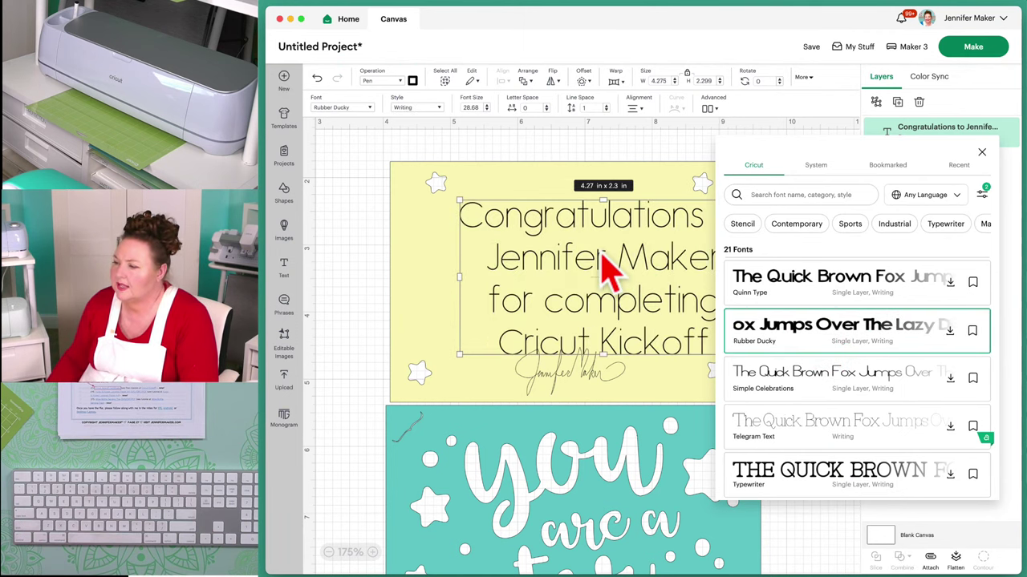
{"action": "left_click", "coordinate": [550, 239]}
Reposition the congratulations text on the yellow card and shrink it to about 3.85 × 2.07 in, clear of the signature
{"action": "left_click_drag", "start_coordinate": [600, 256], "coordinate": [574, 253]}
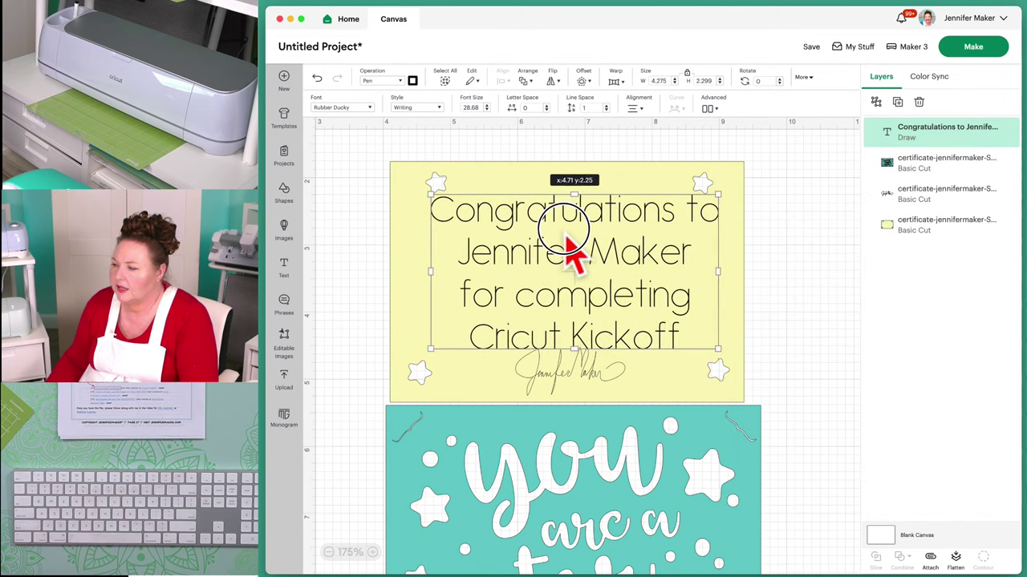
{"action": "left_click_drag", "start_coordinate": [718, 353], "coordinate": [720, 356]}
{"action": "left_click_drag", "start_coordinate": [698, 341], "coordinate": [657, 316]}
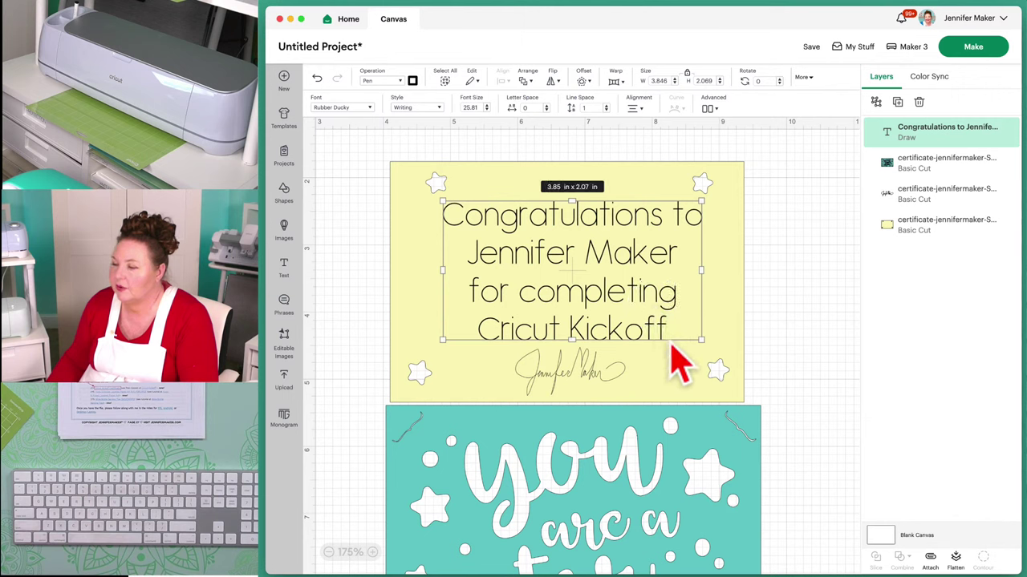
Try the Writing Italic and Bold styles on the congratulations text, and set it back to Writing
{"action": "left_click", "coordinate": [394, 104]}
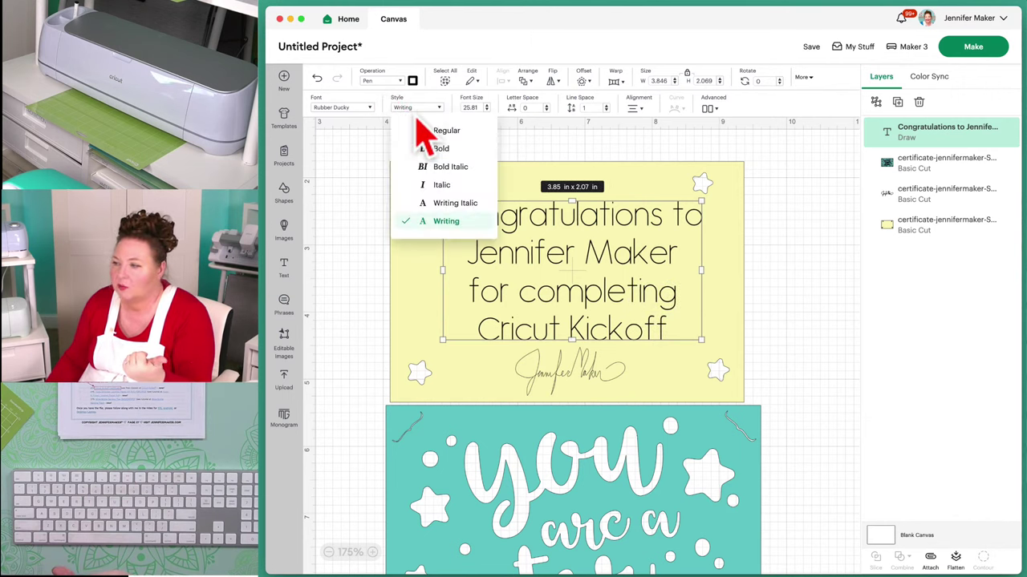
{"action": "left_click", "coordinate": [455, 203]}
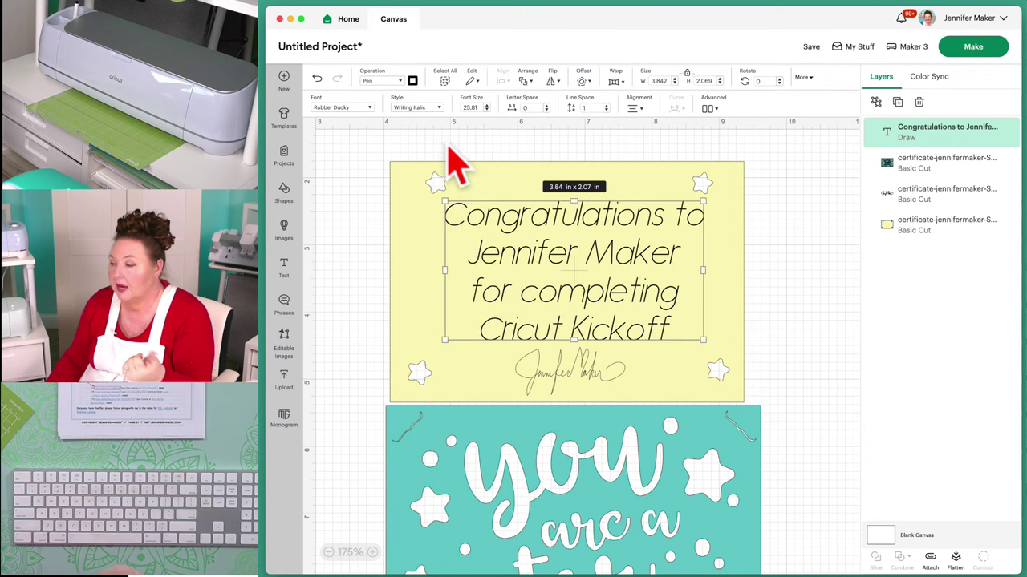
{"action": "left_click", "coordinate": [421, 106]}
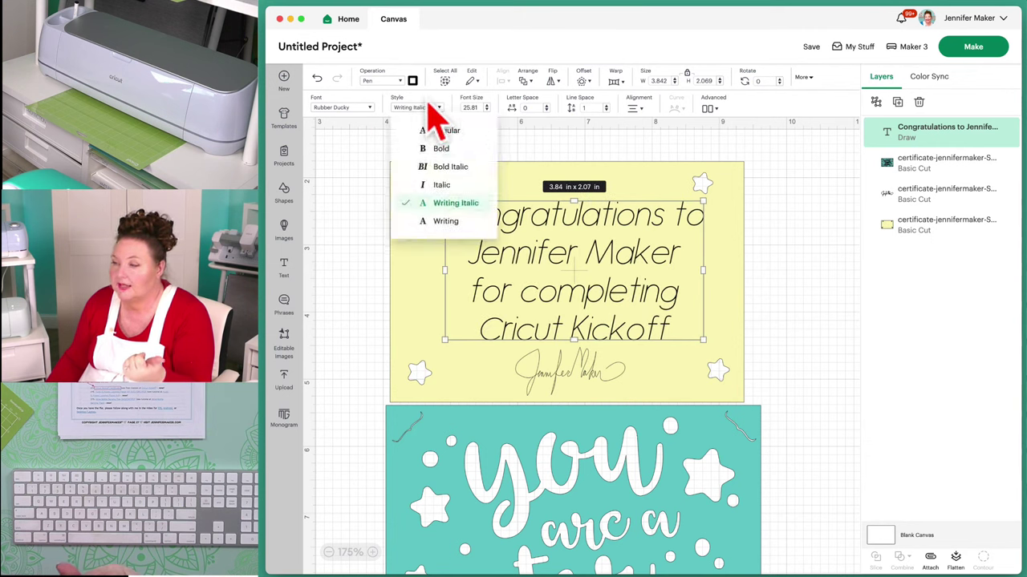
{"action": "left_click", "coordinate": [453, 151]}
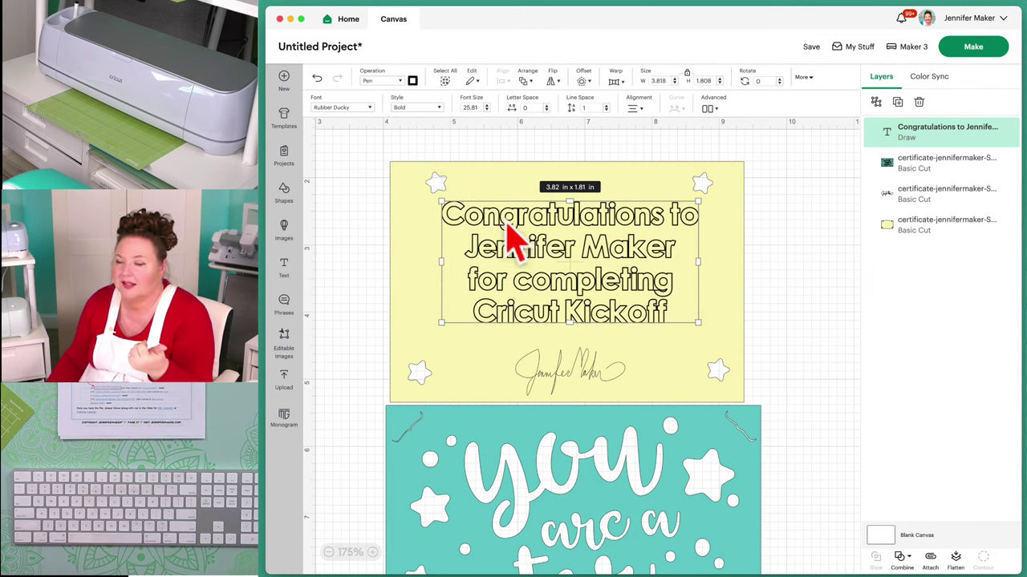
{"action": "left_click", "coordinate": [414, 111]}
{"action": "left_click", "coordinate": [445, 223]}
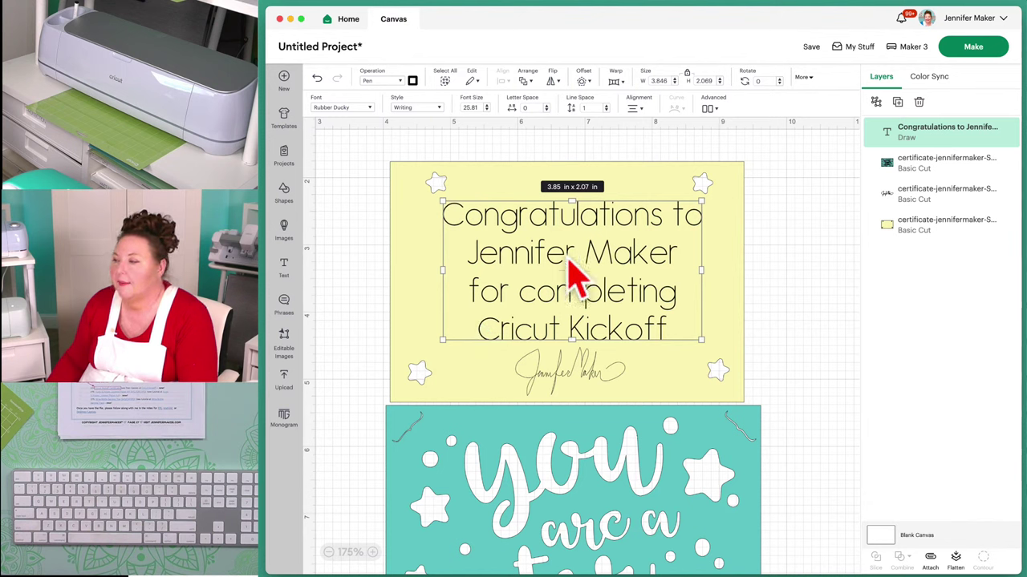
Change the congratulations text's font to Cricut Sans and center the text above the signature on the yellow card
{"action": "left_click", "coordinate": [362, 109]}
{"action": "scroll", "coordinate": [804, 394], "scroll_direction": "up", "scroll_amount": 5}
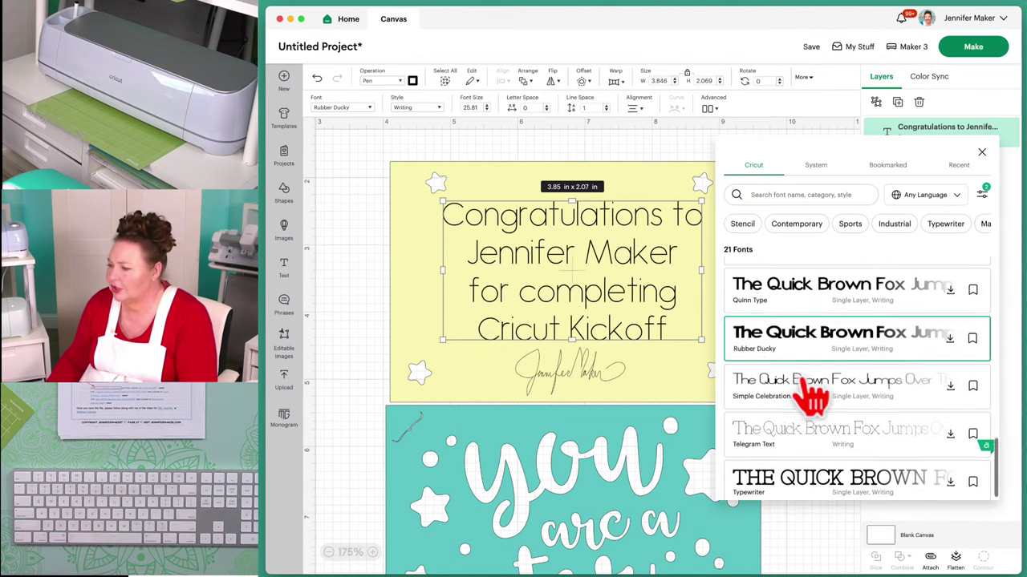
{"action": "scroll", "coordinate": [814, 397], "scroll_direction": "up", "scroll_amount": 5}
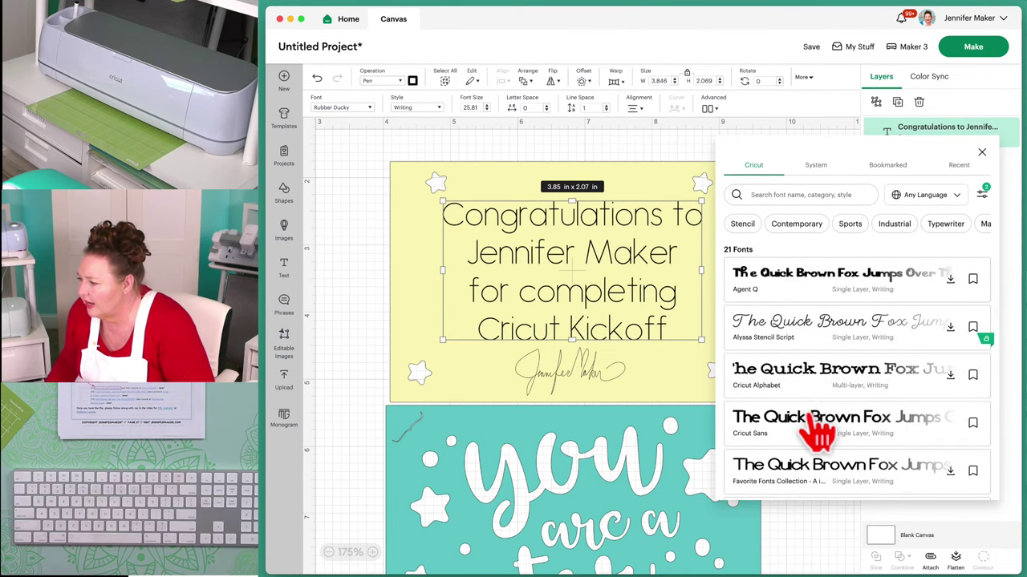
{"action": "scroll", "coordinate": [811, 425], "scroll_direction": "up", "scroll_amount": 1}
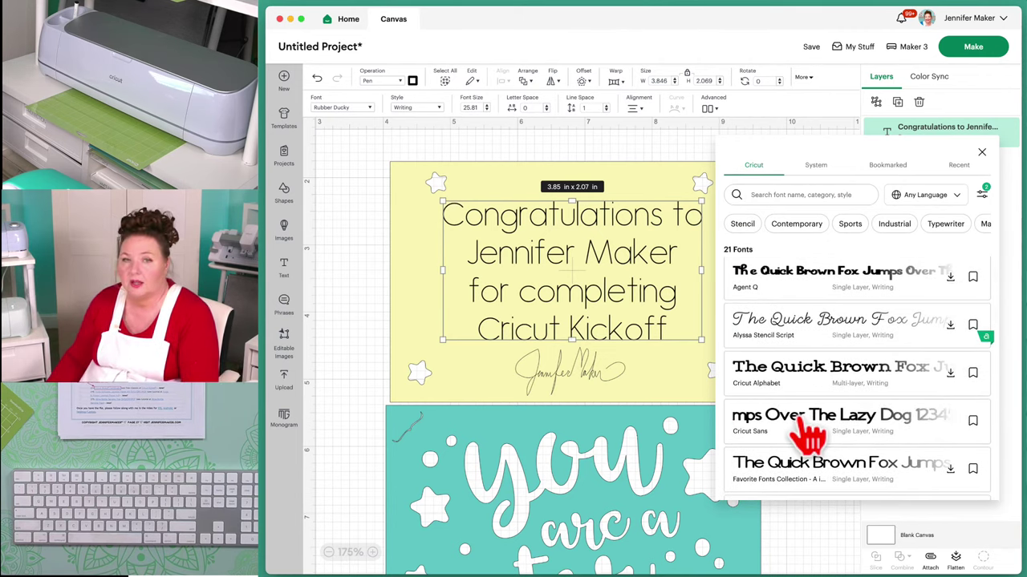
{"action": "left_click", "coordinate": [810, 434]}
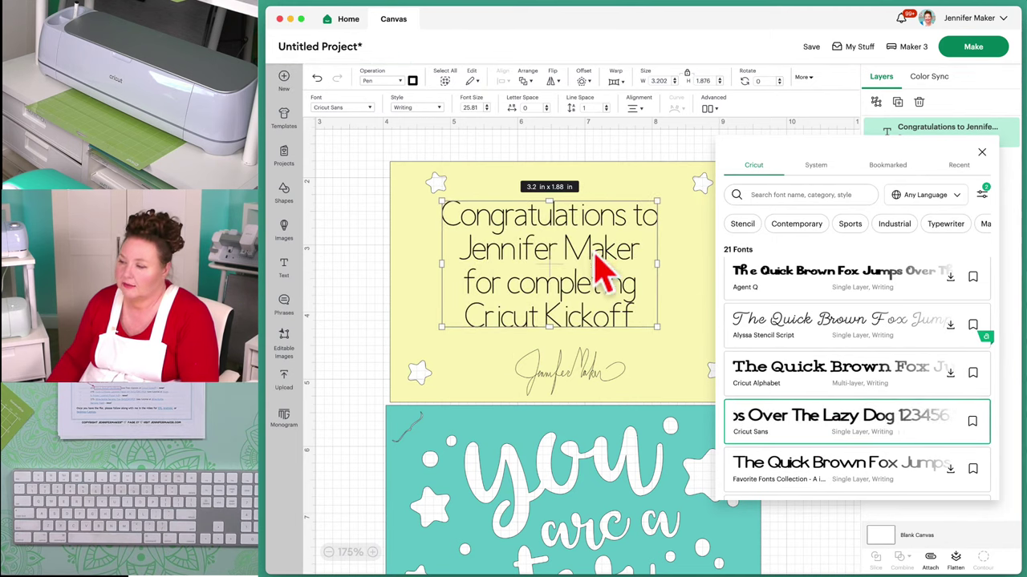
{"action": "left_click", "coordinate": [627, 148]}
{"action": "left_click_drag", "start_coordinate": [627, 240], "coordinate": [641, 263]}
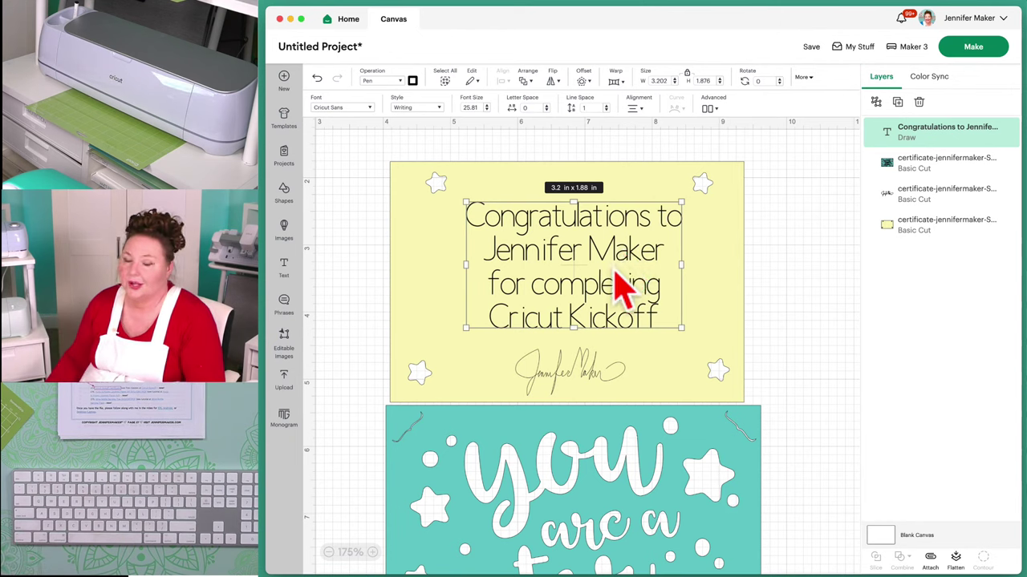
Set the signature's operation to Pen and deselect it
{"action": "left_click", "coordinate": [596, 393]}
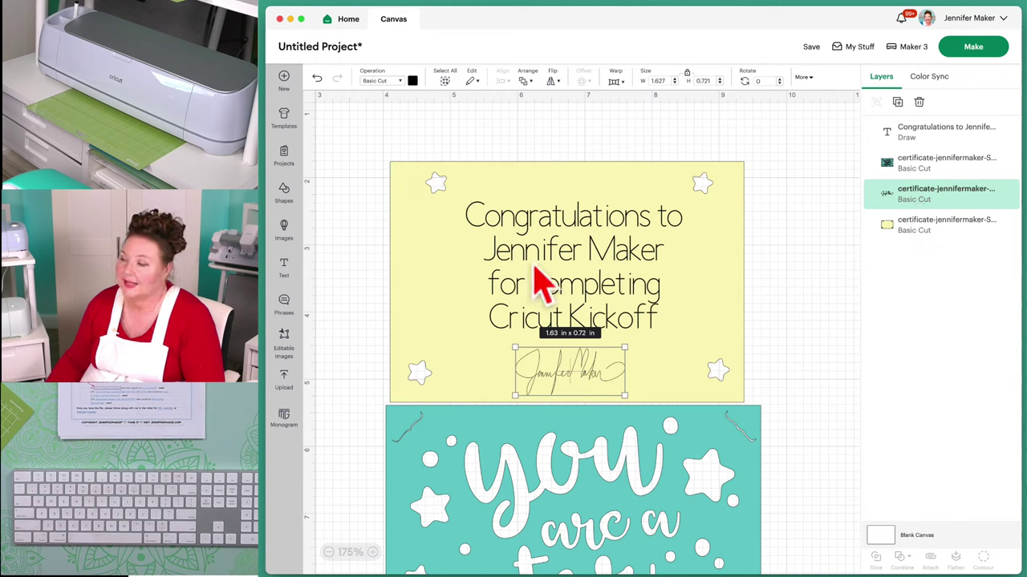
{"action": "left_click", "coordinate": [392, 81]}
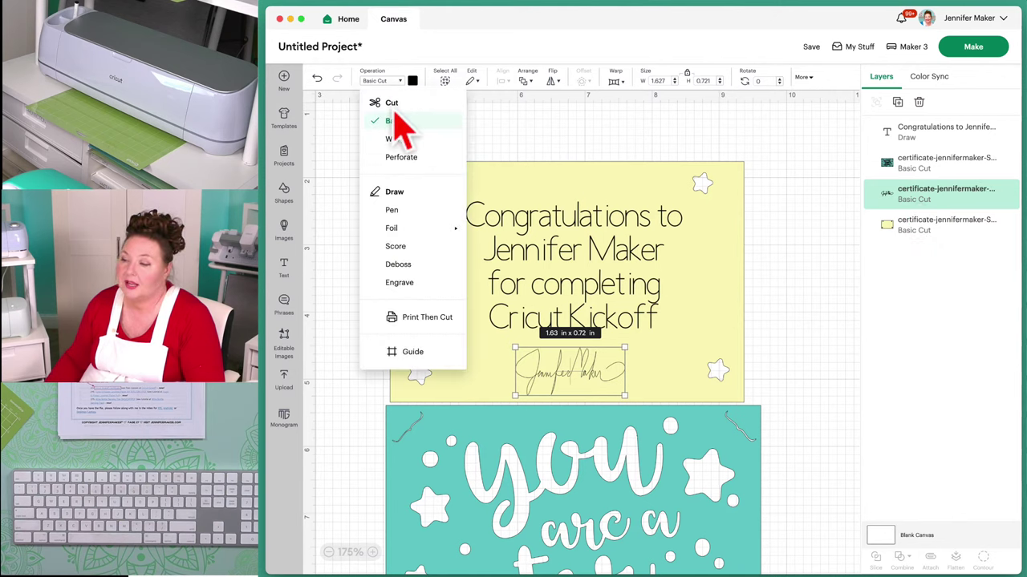
{"action": "left_click", "coordinate": [401, 212]}
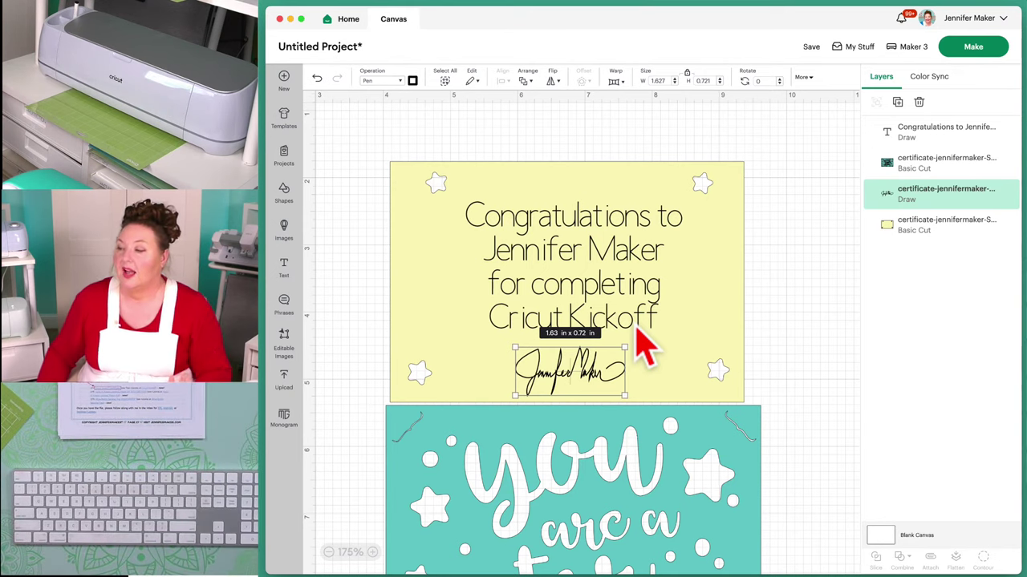
{"action": "left_click", "coordinate": [828, 269]}
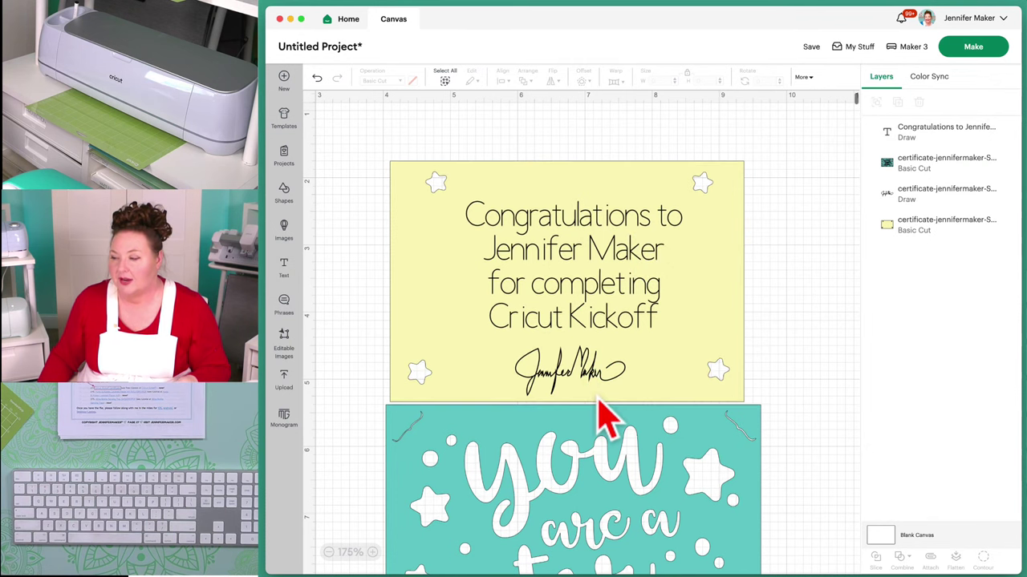
Preview how the unattached project lays out on the pen, yellow and teal mats, and return to the canvas
{"action": "scroll", "coordinate": [562, 433], "scroll_direction": "down", "scroll_amount": 5}
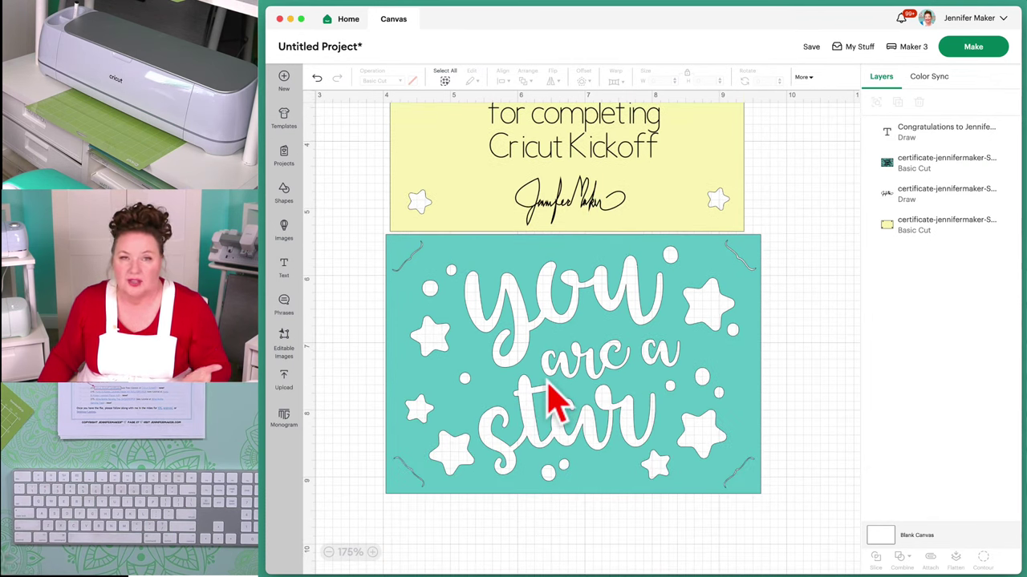
{"action": "scroll", "coordinate": [554, 397], "scroll_direction": "up", "scroll_amount": 4}
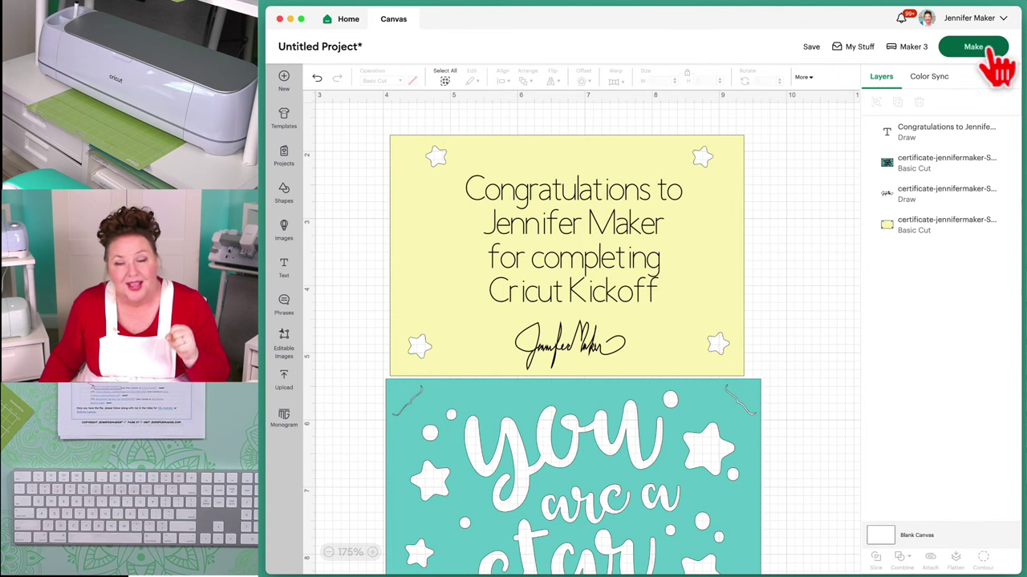
{"action": "left_click", "coordinate": [988, 48]}
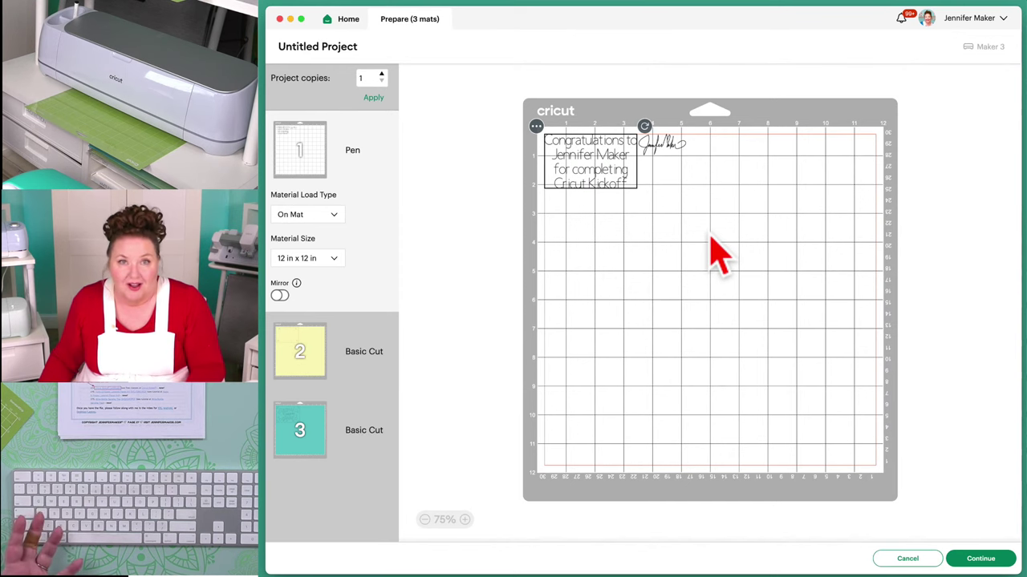
{"action": "left_click", "coordinate": [659, 148]}
{"action": "left_click", "coordinate": [604, 172]}
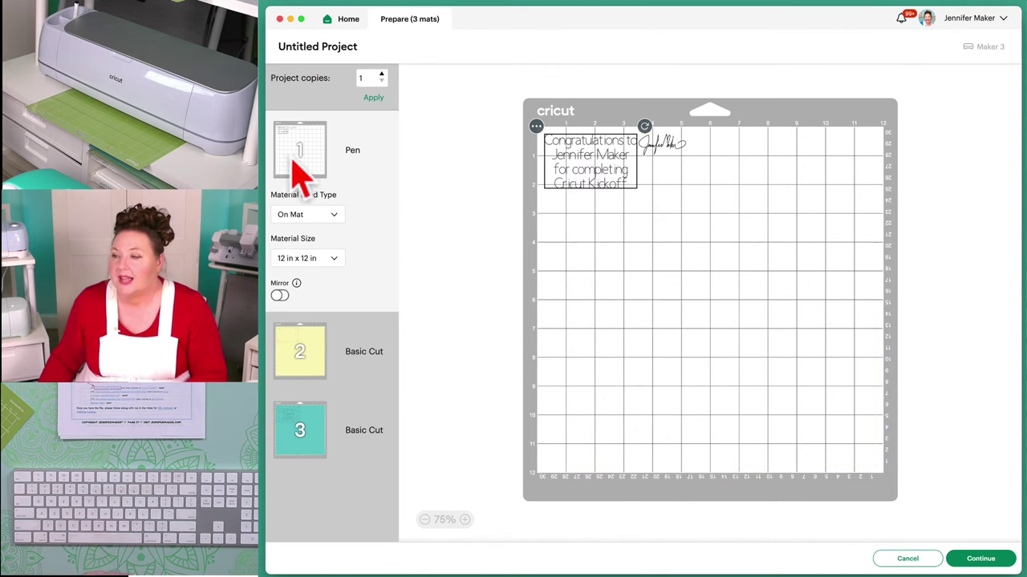
{"action": "left_click", "coordinate": [314, 383]}
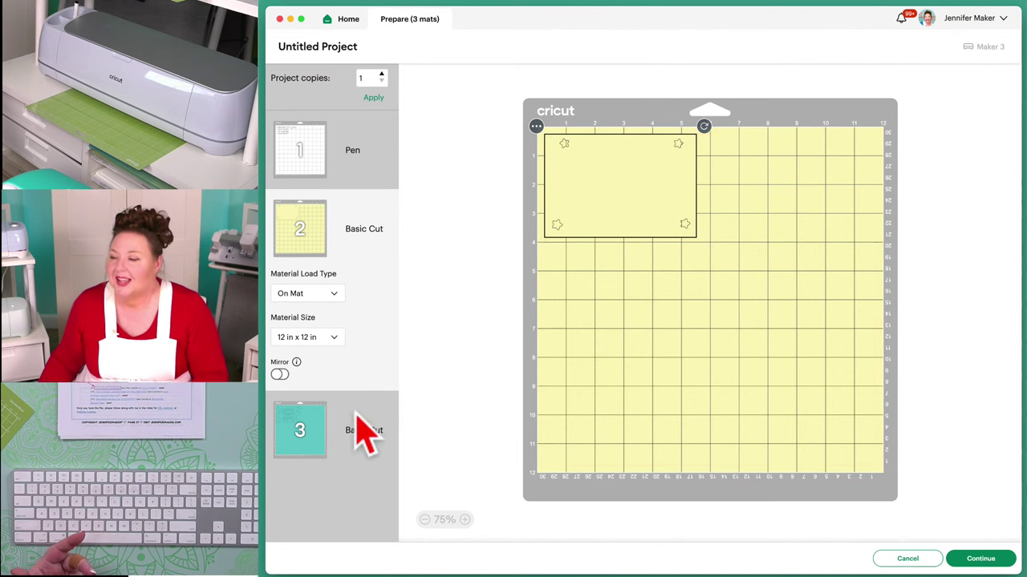
{"action": "left_click", "coordinate": [310, 445]}
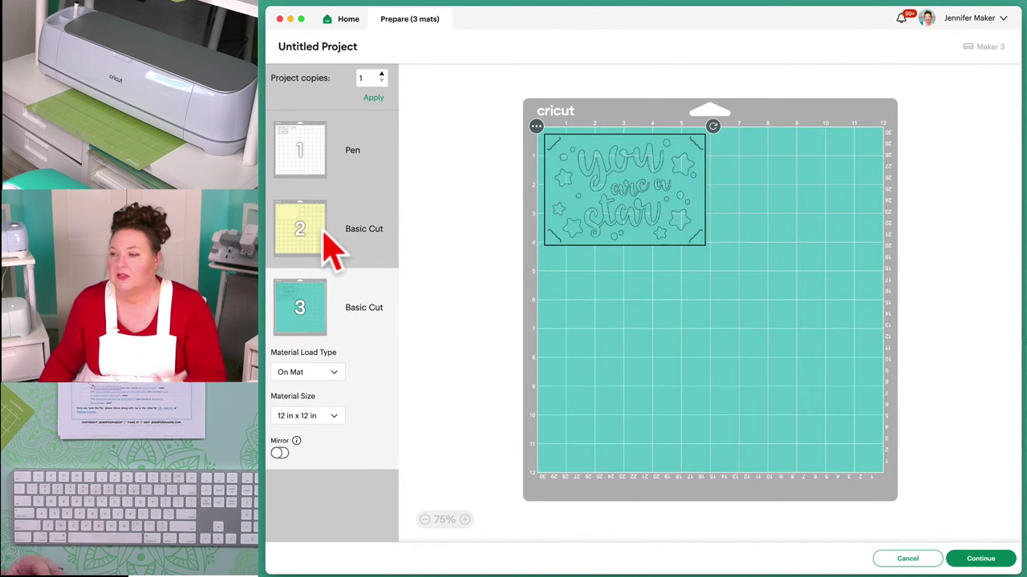
{"action": "left_click", "coordinate": [315, 162]}
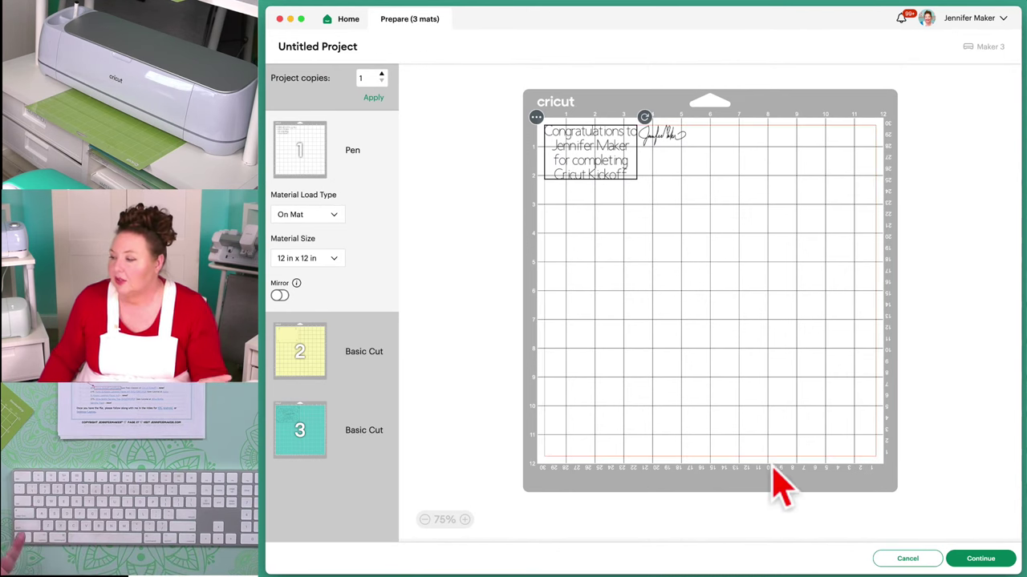
{"action": "left_click", "coordinate": [907, 559]}
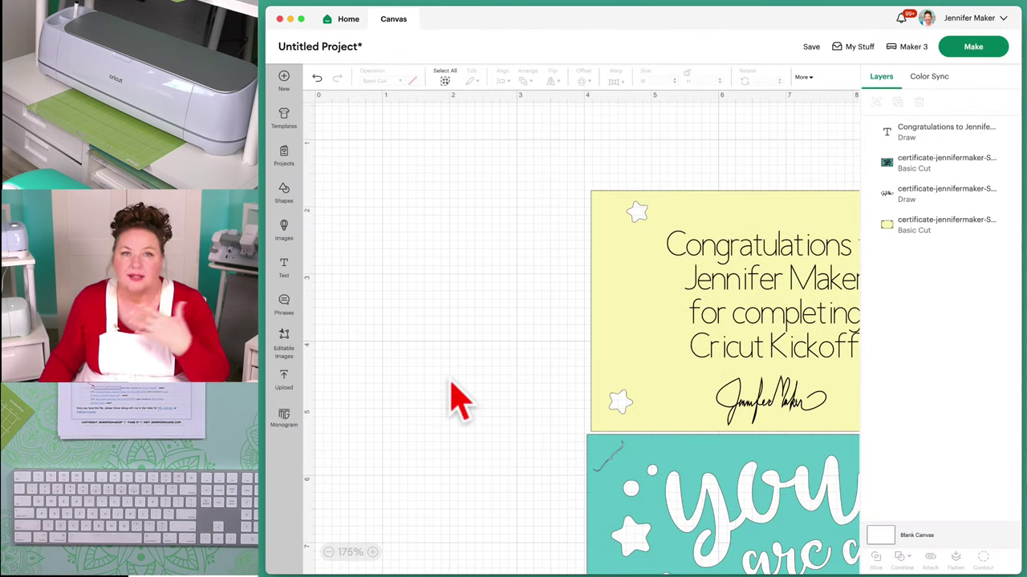
Attach the congratulations text and the signature to the yellow card
{"action": "left_click", "coordinate": [328, 553]}
{"action": "left_click", "coordinate": [328, 553]}
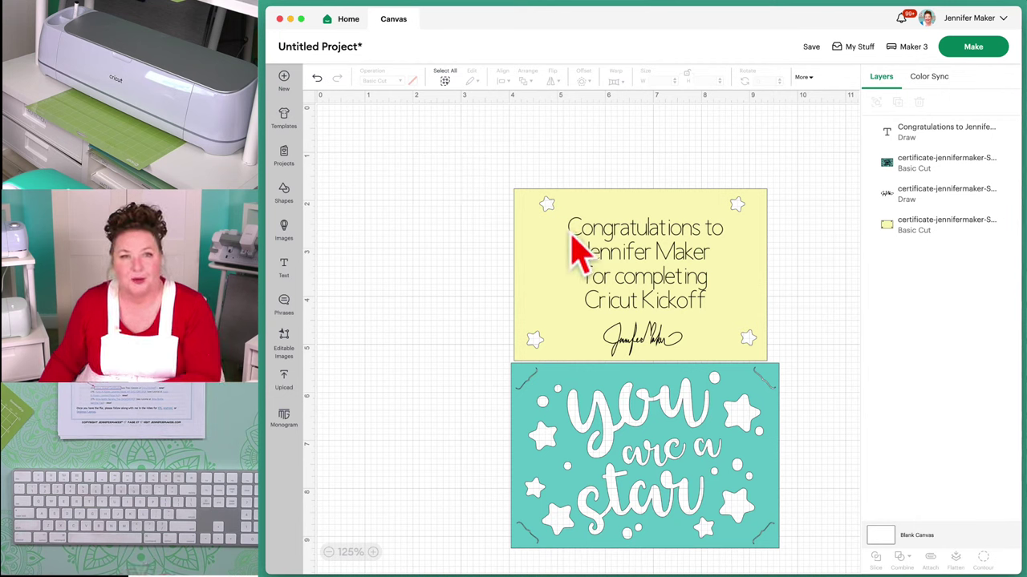
{"action": "left_click_drag", "start_coordinate": [471, 157], "coordinate": [795, 351]}
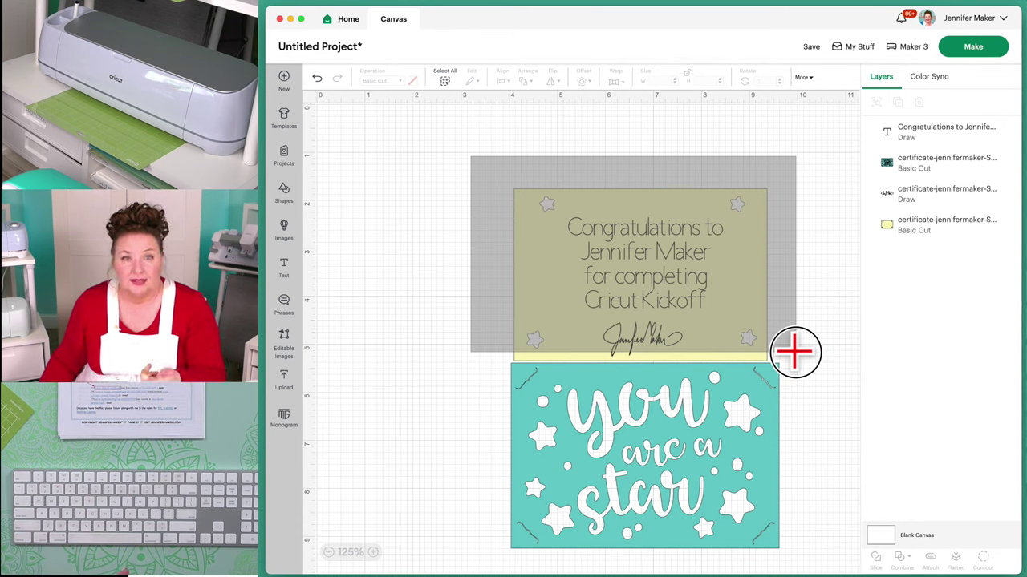
{"action": "left_click_drag", "start_coordinate": [794, 351], "coordinate": [795, 351]}
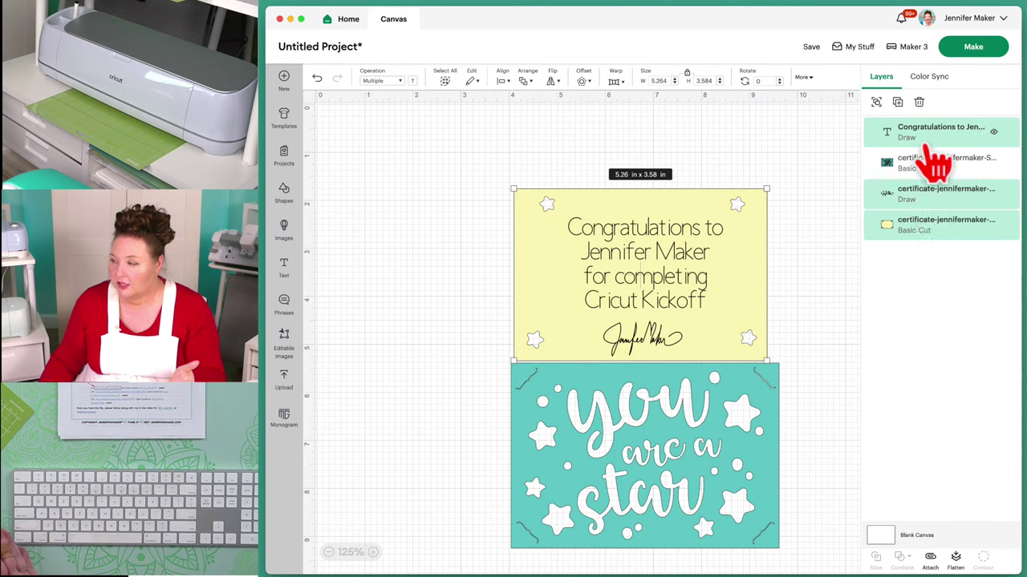
{"action": "left_click", "coordinate": [931, 559]}
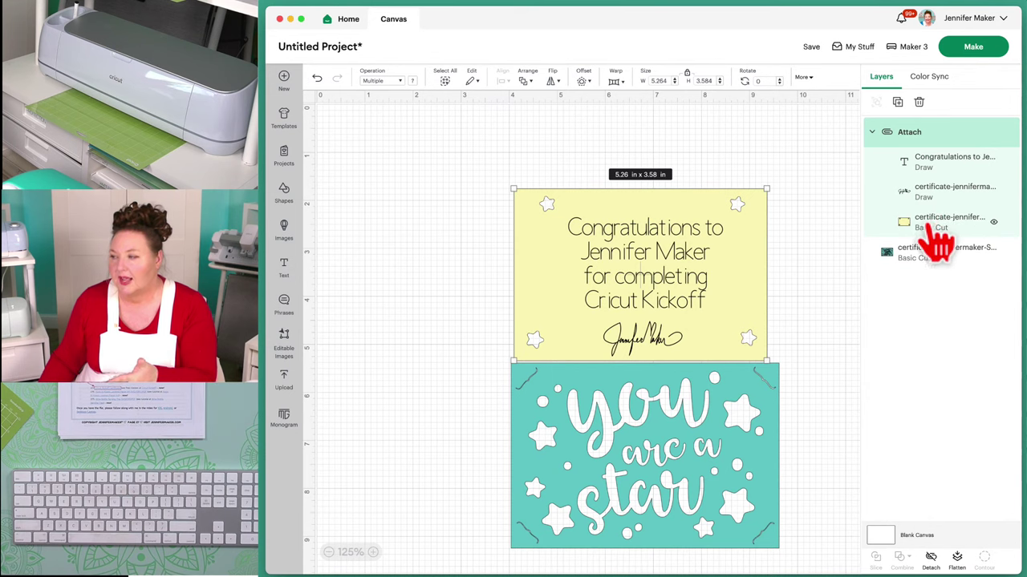
Preview the yellow and teal mats with the card's text and signature attached, and return to the canvas
{"action": "left_click", "coordinate": [996, 50]}
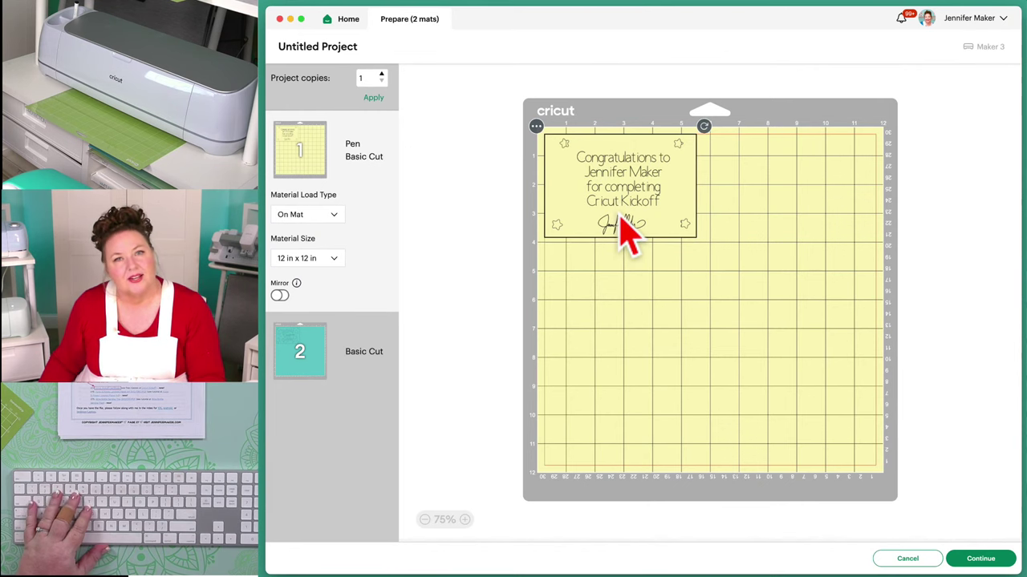
{"action": "left_click", "coordinate": [345, 345]}
{"action": "left_click", "coordinate": [355, 170]}
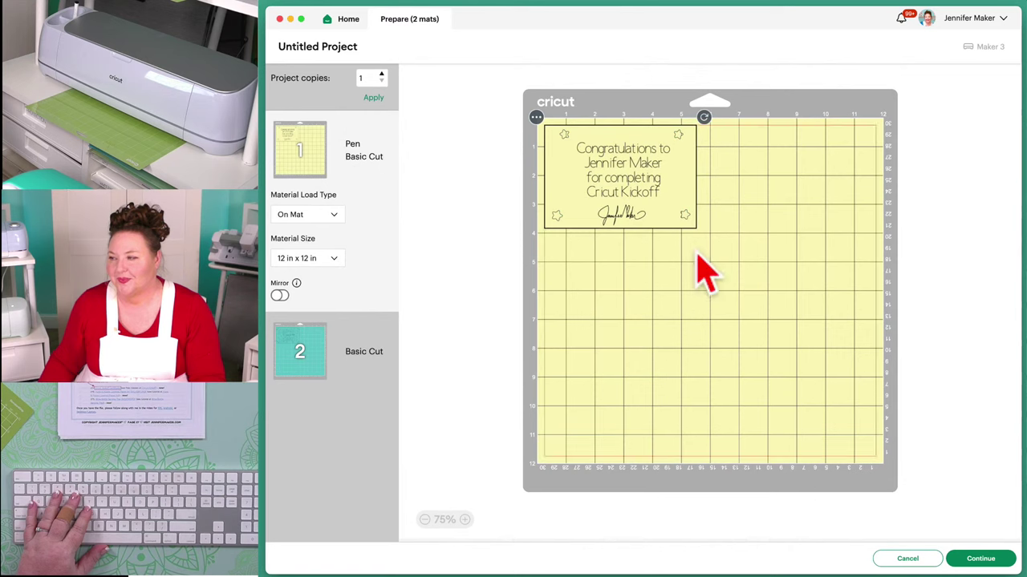
{"action": "left_click", "coordinate": [909, 563]}
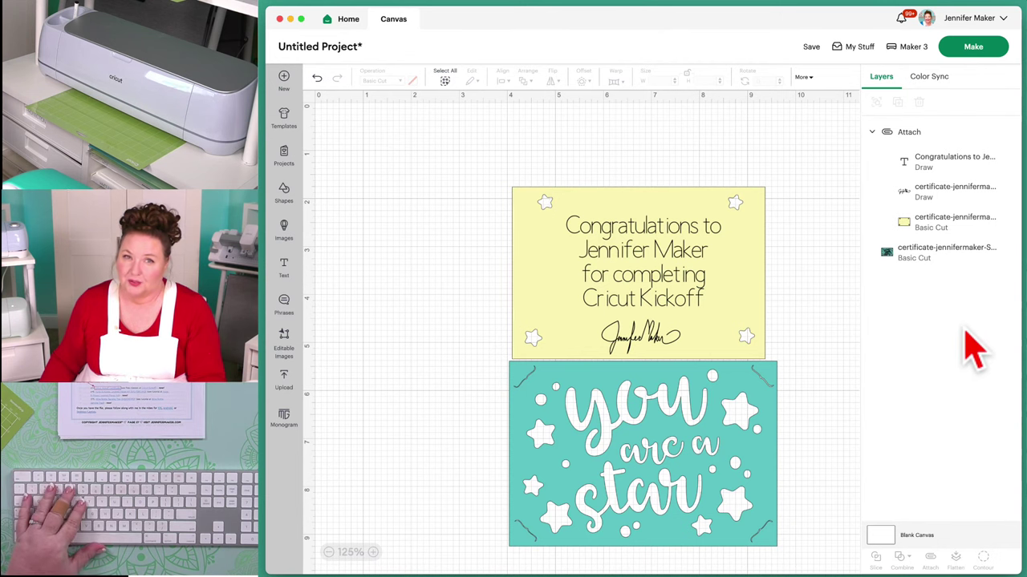
Save the project as "Cricut Kickoff Certificate by JenniferMaker" in the Cards collection
{"action": "left_click", "coordinate": [811, 48]}
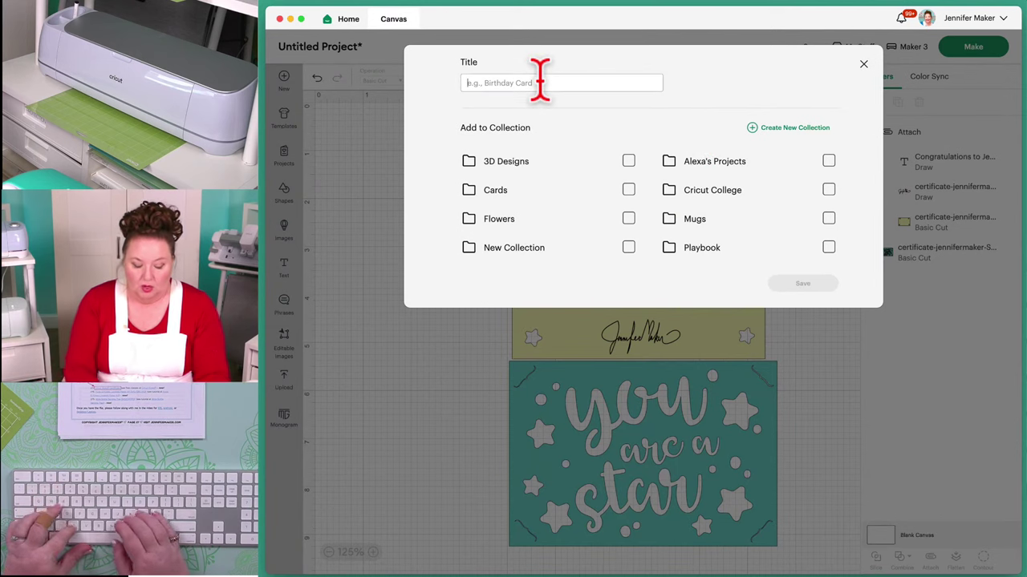
{"action": "type", "text": "Cricut "}
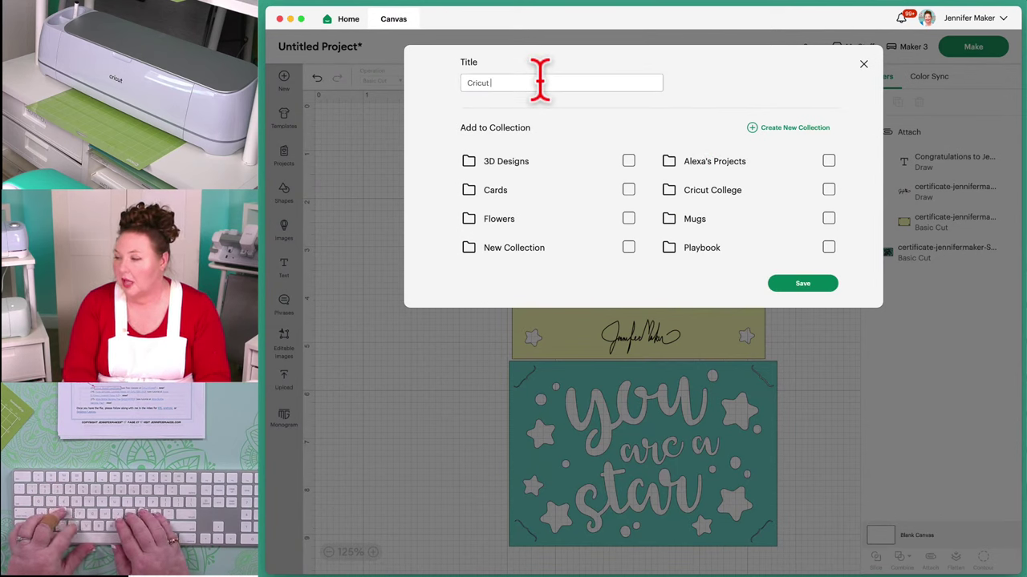
{"action": "type", "text": "Kickoff Ce"}
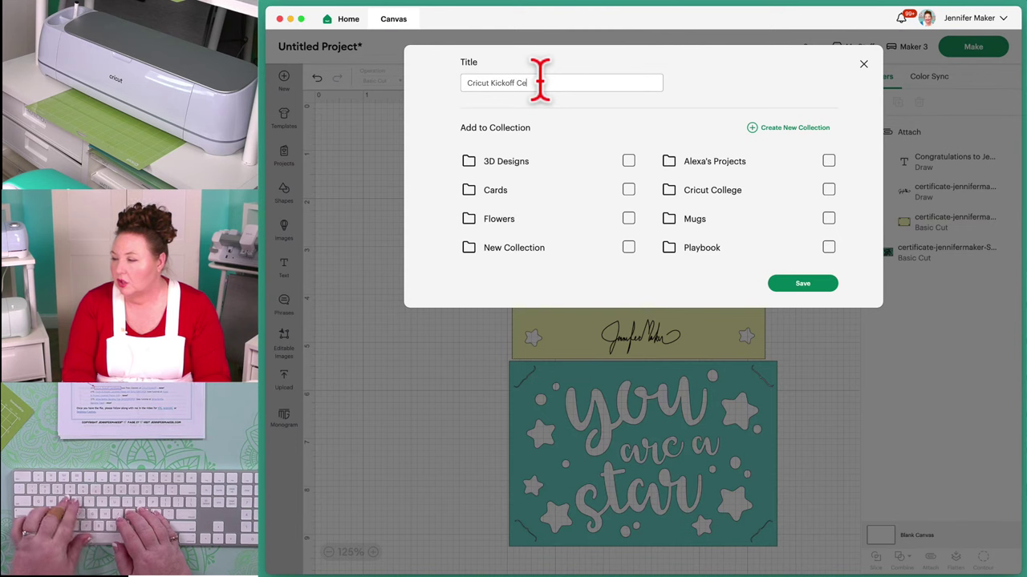
{"action": "type", "text": "rtificate by "}
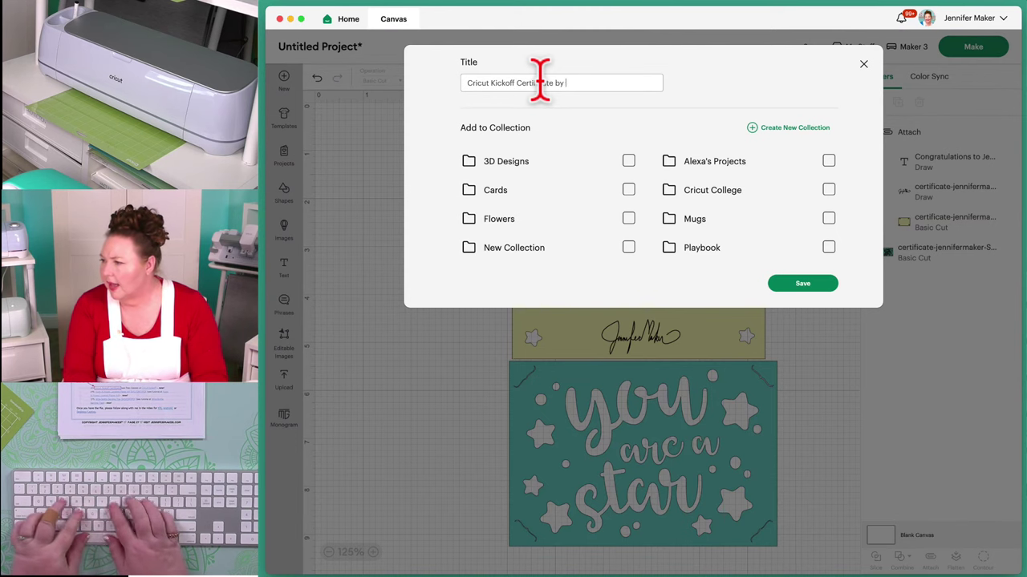
{"action": "type", "text": "JenniferMaker"}
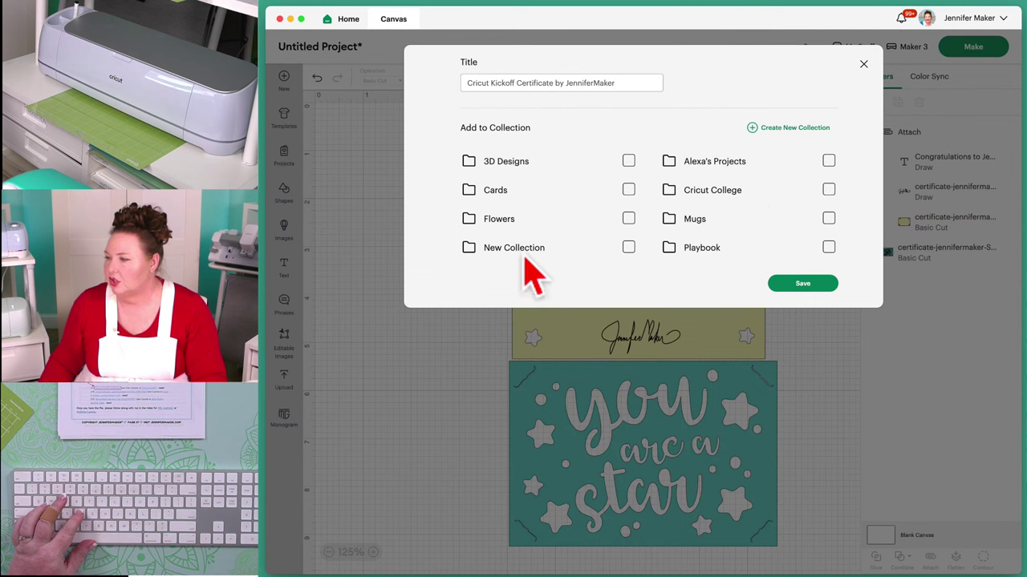
{"action": "left_click", "coordinate": [474, 192]}
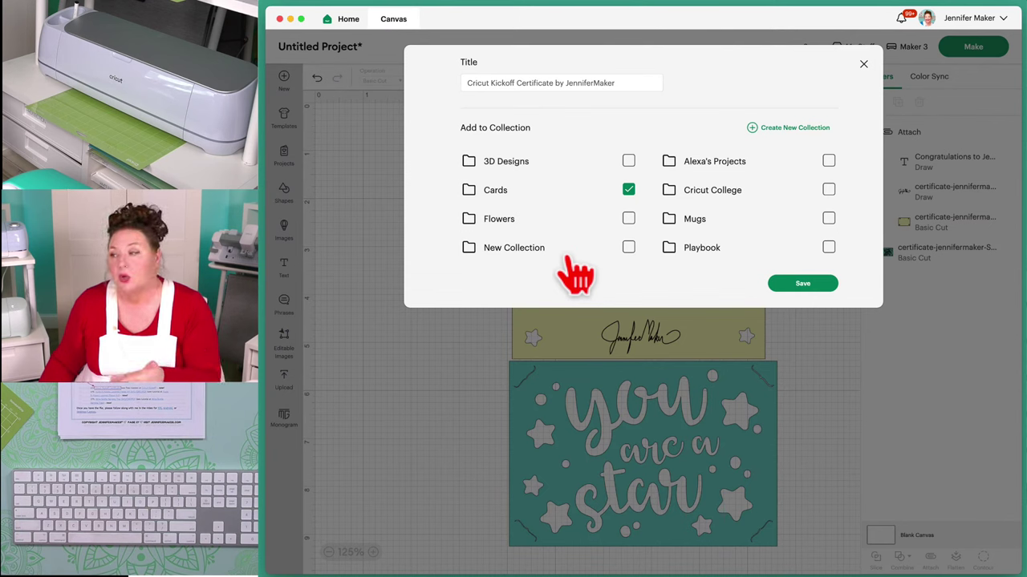
{"action": "left_click", "coordinate": [807, 284]}
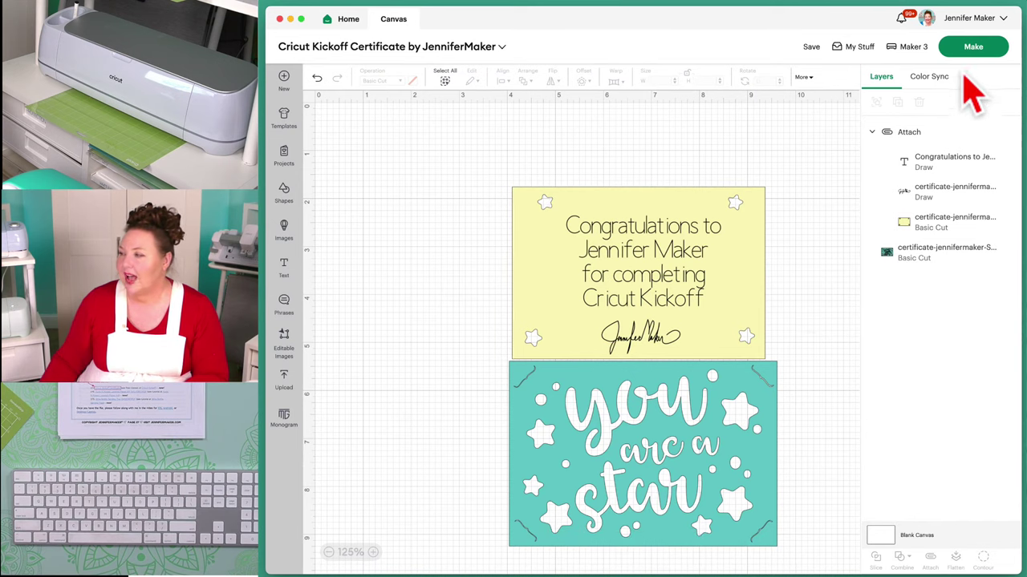
Prepare the project for making and, with load type On Mat, set the yellow mat's material size to 8.5 in x 11 in (Letter)
{"action": "left_click", "coordinate": [973, 48]}
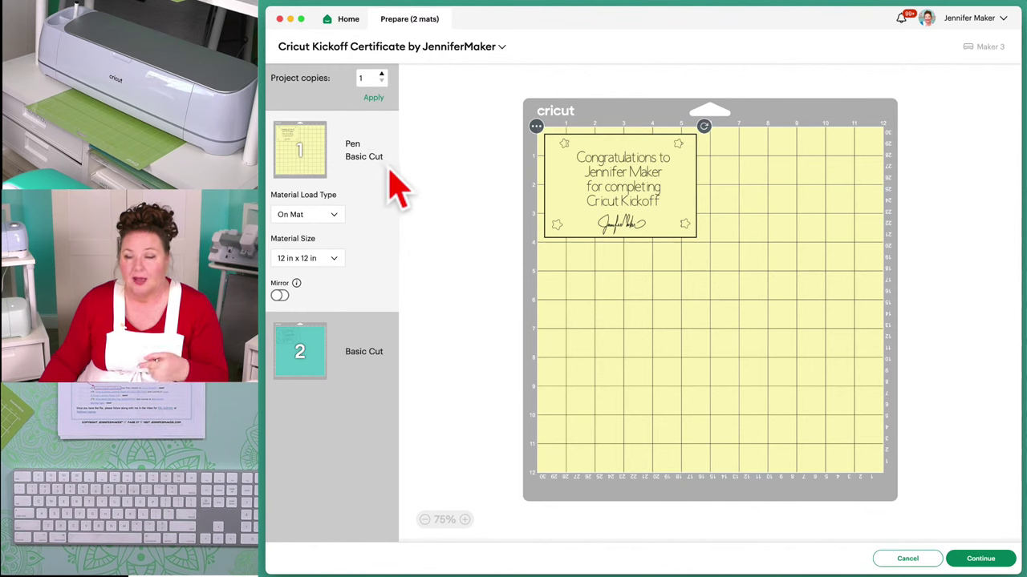
{"action": "left_click", "coordinate": [311, 218]}
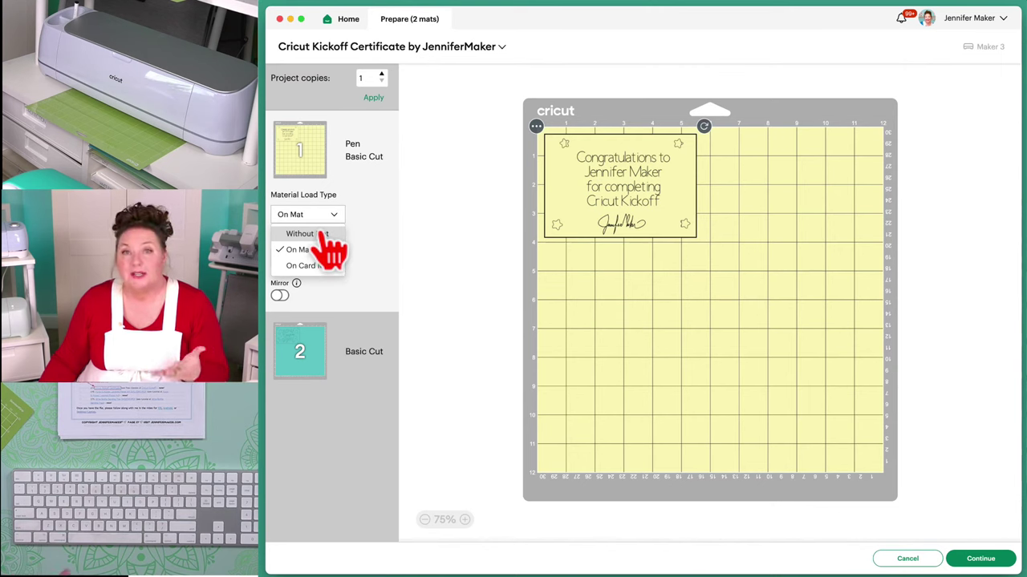
{"action": "left_click", "coordinate": [329, 251]}
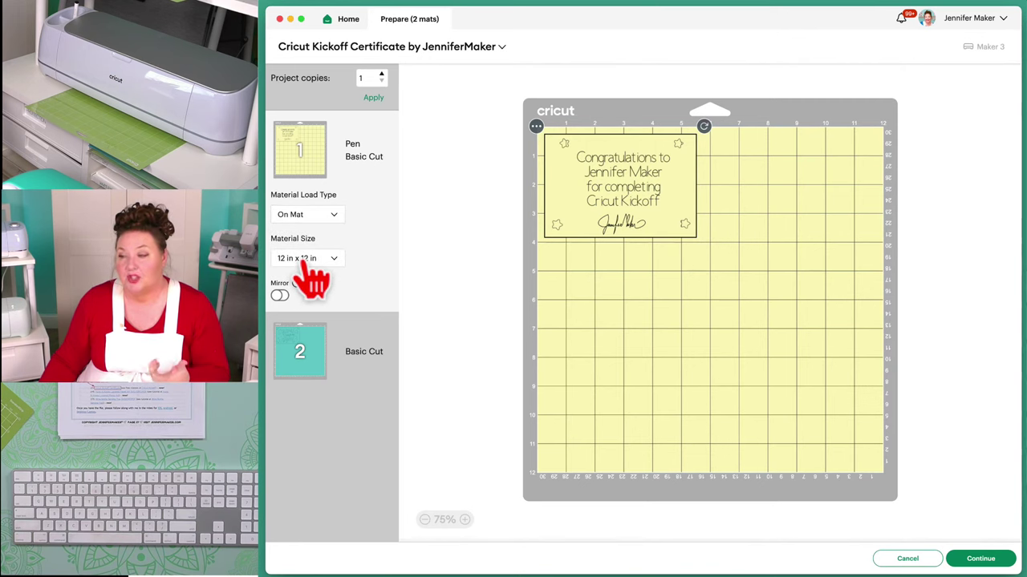
{"action": "left_click", "coordinate": [307, 262]}
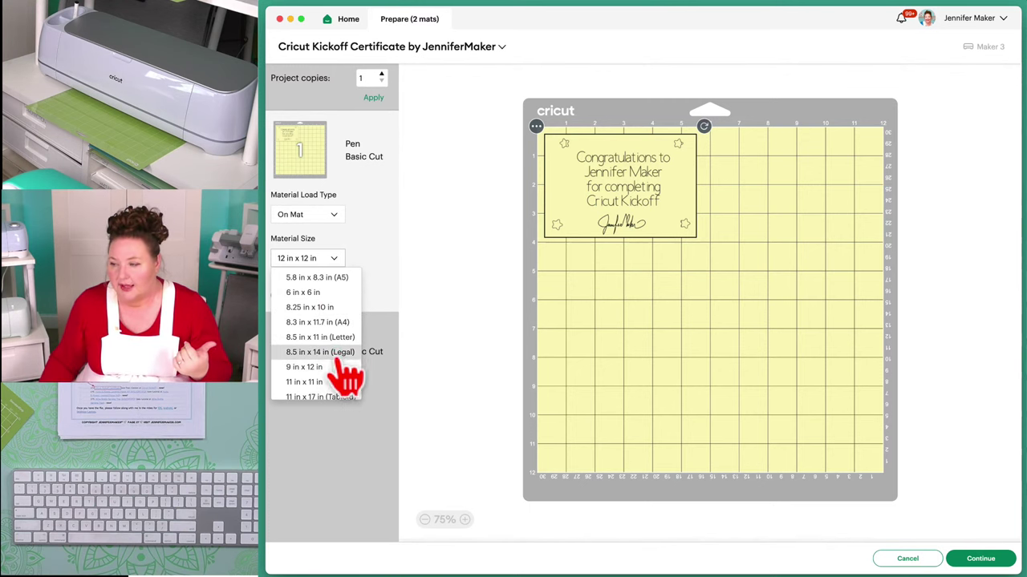
{"action": "left_click", "coordinate": [321, 336]}
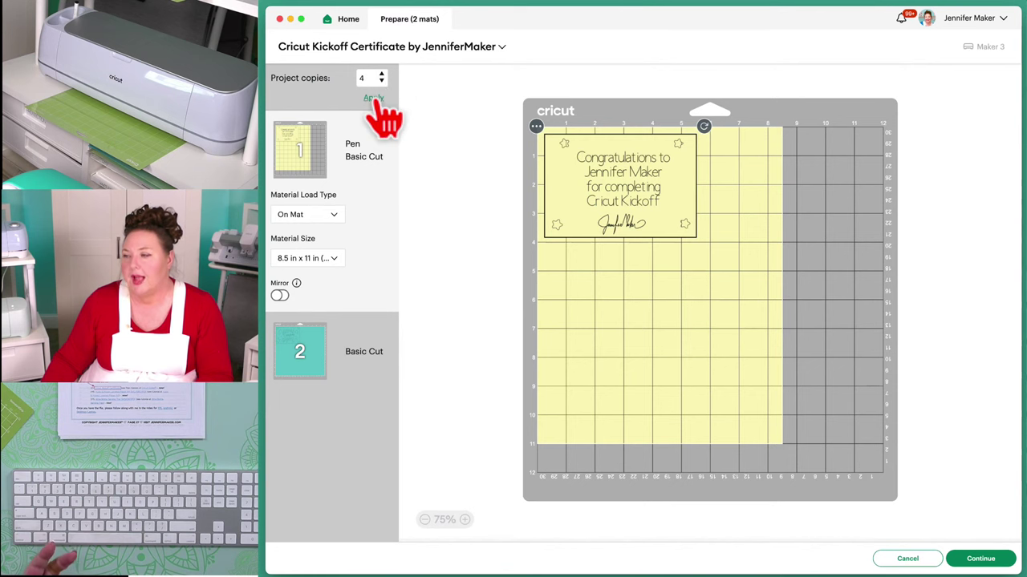
Apply 4 project copies and set the yellow mat's material size to 8.25 in x 10 in
{"action": "left_click", "coordinate": [373, 100]}
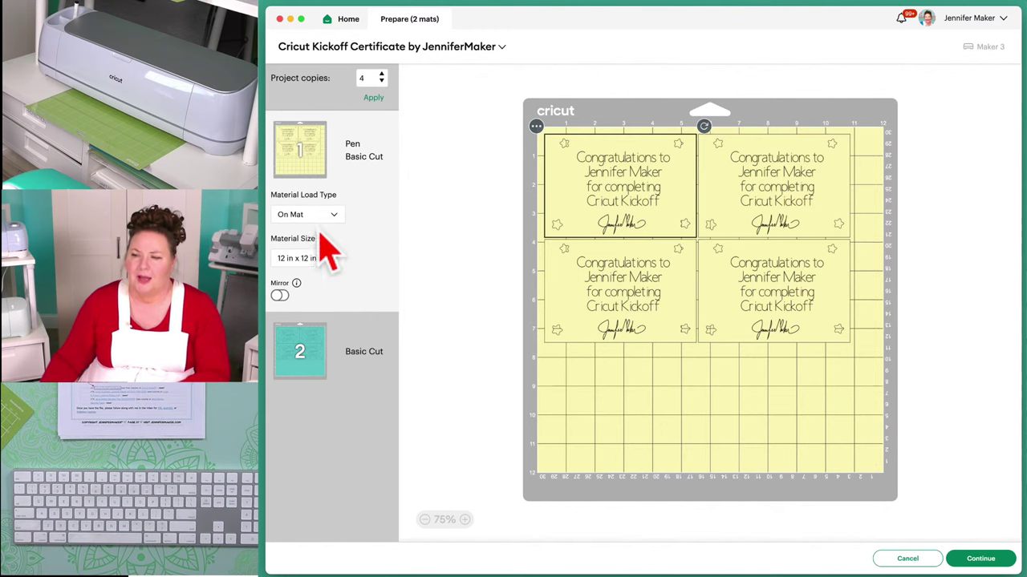
{"action": "left_click", "coordinate": [325, 258]}
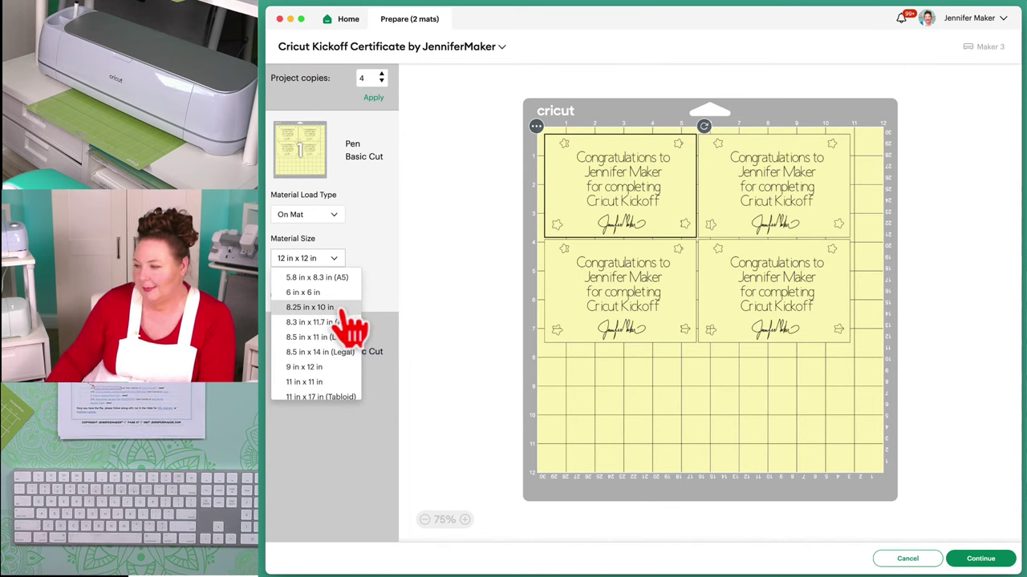
{"action": "left_click", "coordinate": [308, 307]}
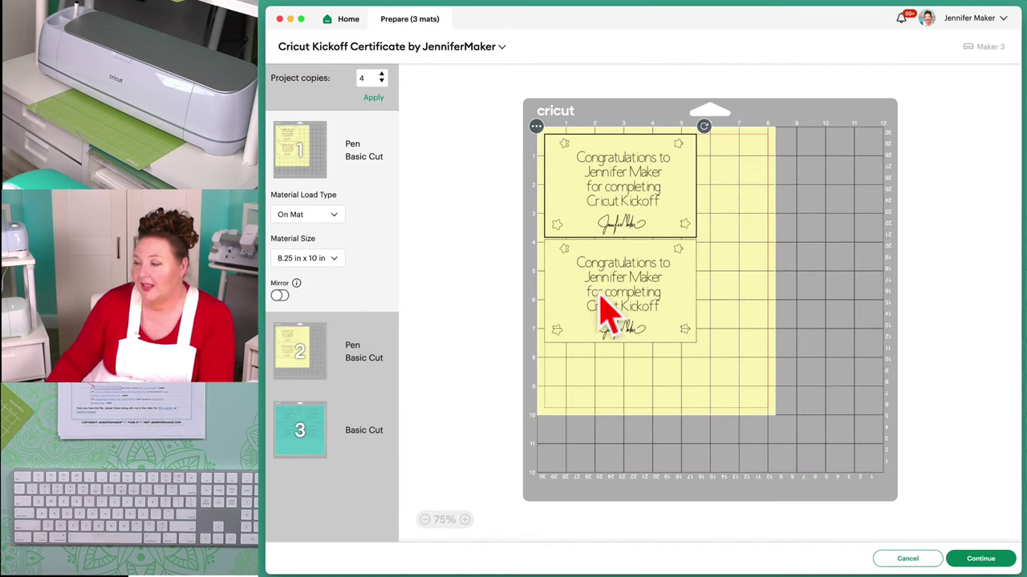
{"action": "left_click", "coordinate": [367, 348]}
{"action": "left_click", "coordinate": [351, 155]}
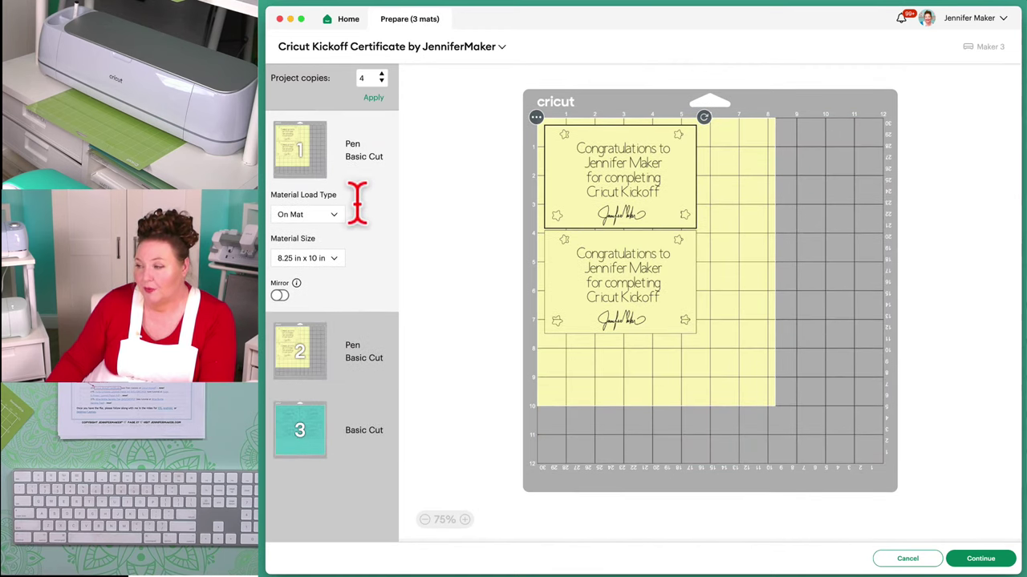
On the second mat, rotate both yellow cards a quarter turn clockwise, place them side by side, and return to the first mat
{"action": "left_click", "coordinate": [372, 346]}
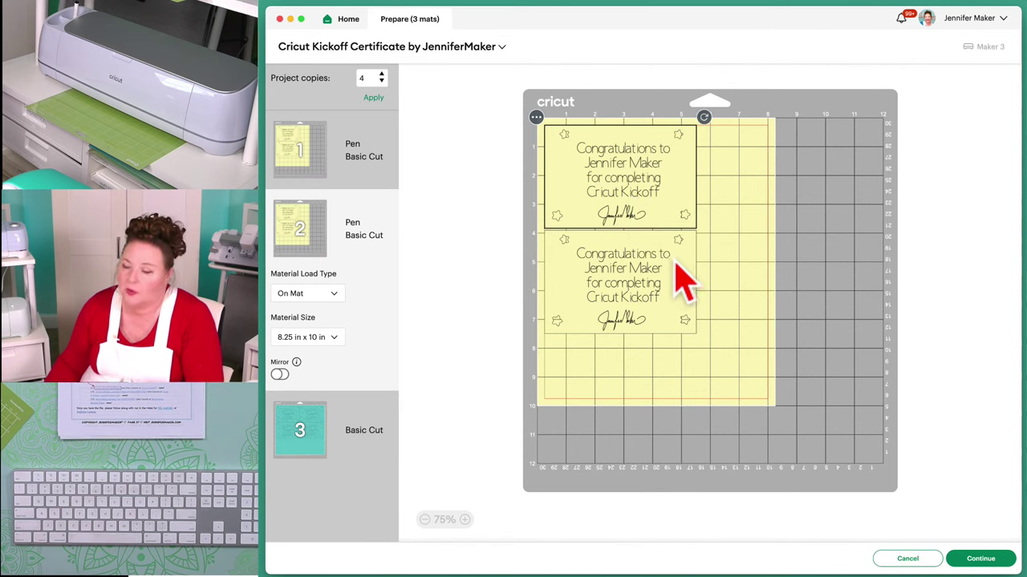
{"action": "left_click", "coordinate": [622, 249]}
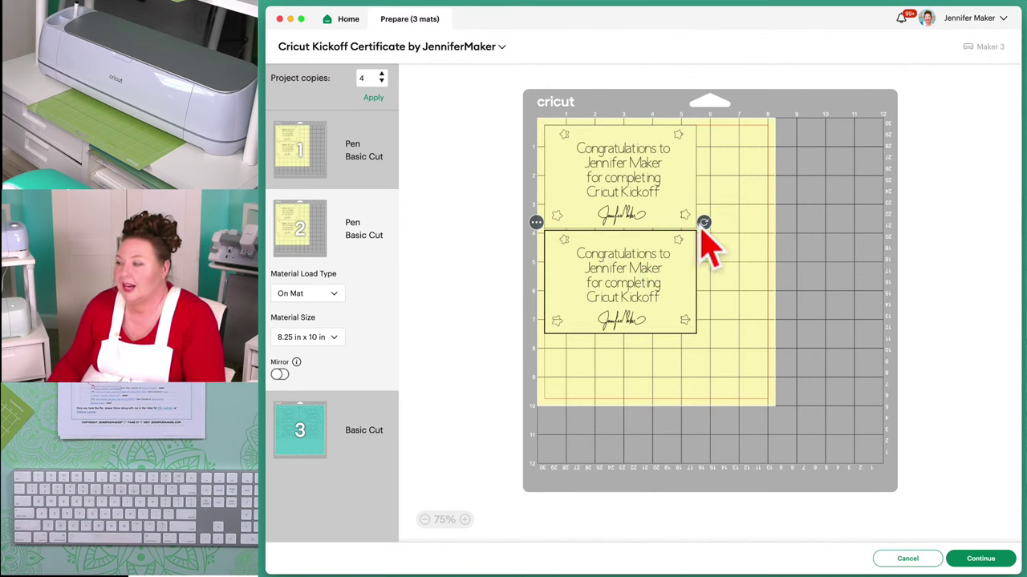
{"action": "left_click_drag", "start_coordinate": [703, 222], "coordinate": [736, 347]}
{"action": "left_click_drag", "start_coordinate": [774, 216], "coordinate": [760, 290]}
{"action": "left_click", "coordinate": [664, 192]}
{"action": "left_click_drag", "start_coordinate": [702, 122], "coordinate": [614, 217]}
{"action": "left_click_drag", "start_coordinate": [678, 298], "coordinate": [750, 245]}
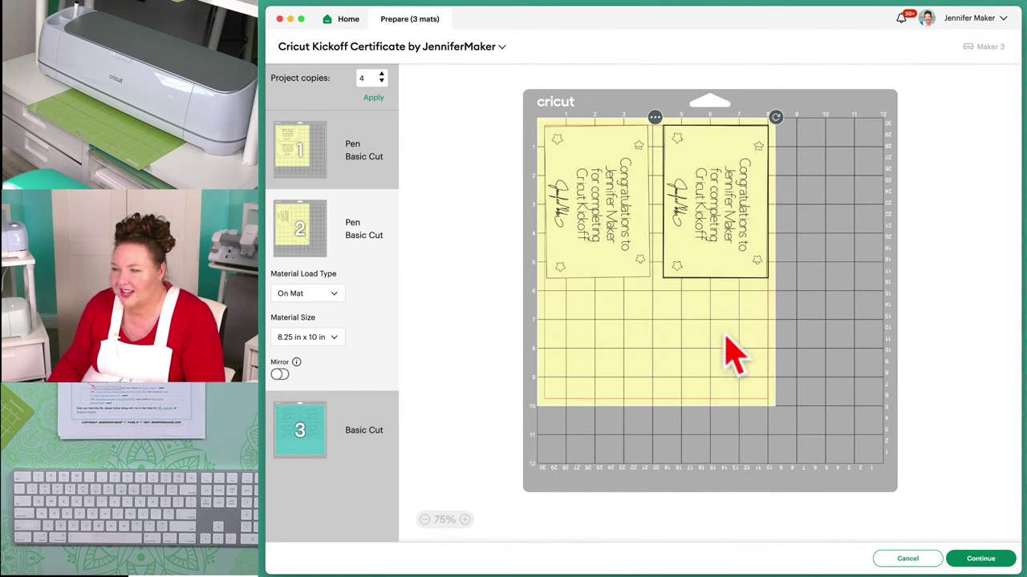
{"action": "left_click", "coordinate": [339, 161]}
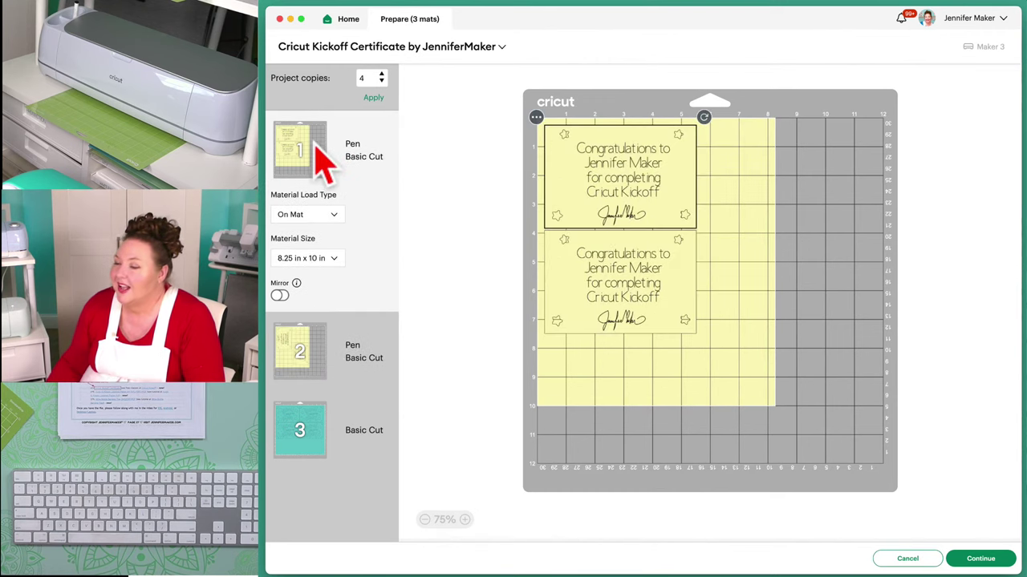
Move the lower certificate card from the first mat to the second mat, and place it below the two rotated cards
{"action": "left_click", "coordinate": [571, 286]}
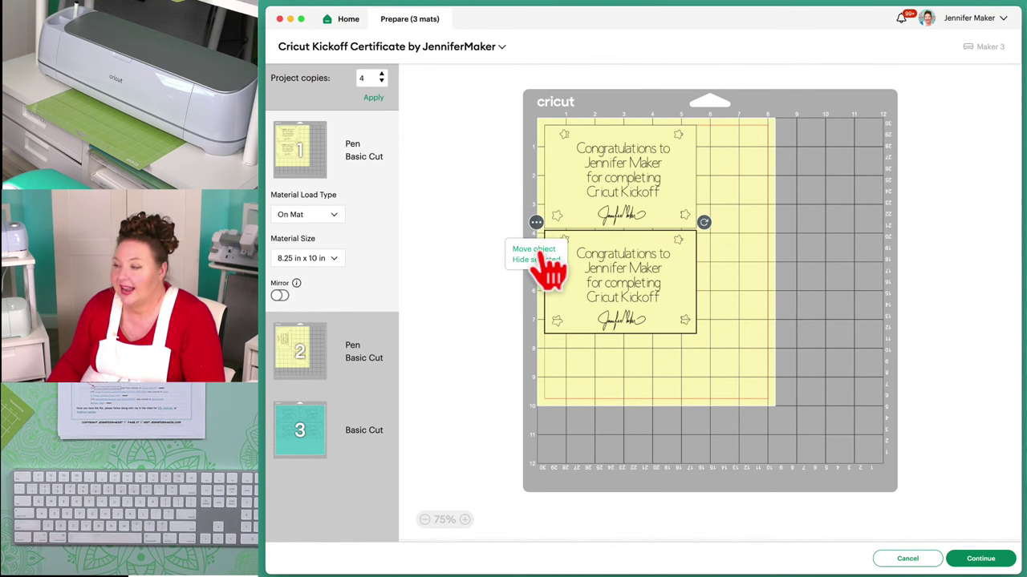
{"action": "left_click", "coordinate": [542, 251]}
{"action": "left_click", "coordinate": [561, 161]}
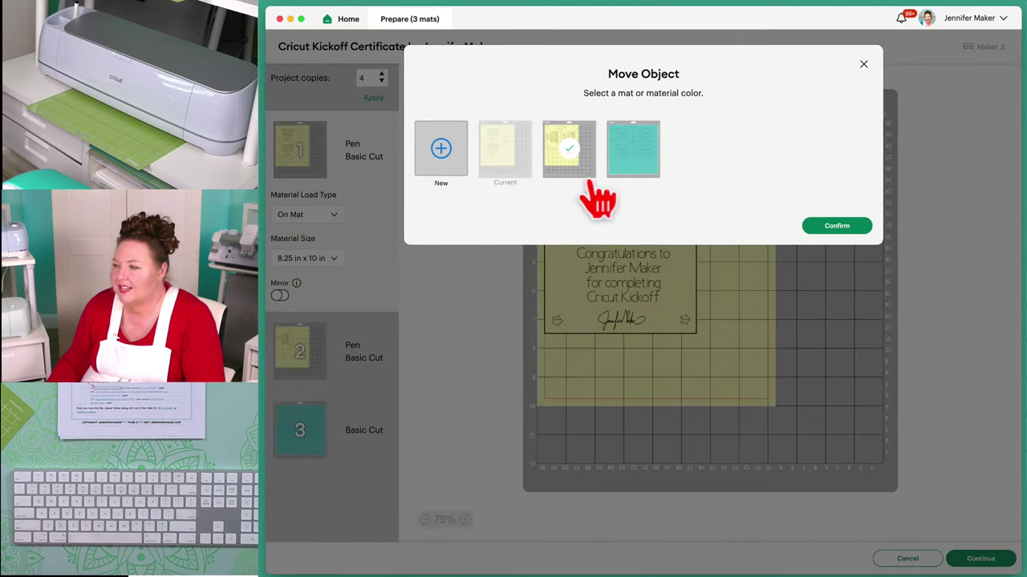
{"action": "left_click", "coordinate": [834, 227]}
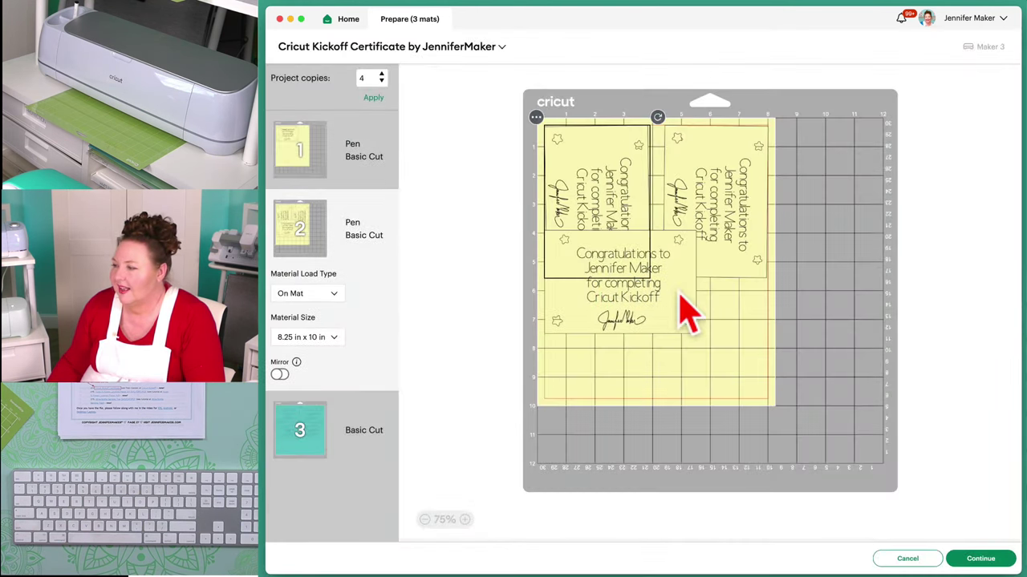
{"action": "left_click", "coordinate": [675, 273]}
{"action": "left_click_drag", "start_coordinate": [675, 272], "coordinate": [701, 329]}
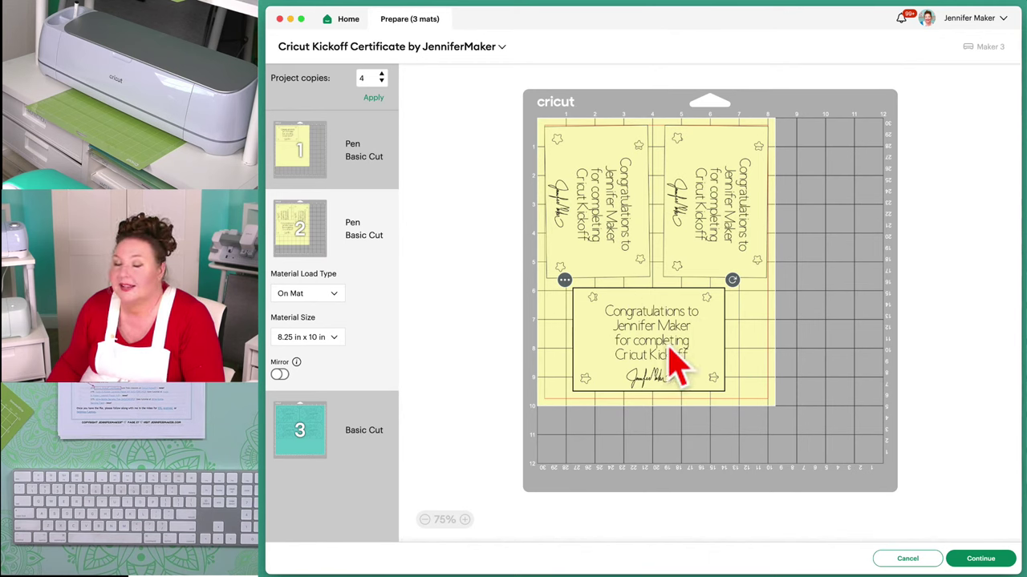
Hide all three certificate cards on the second mat and return to the first mat
{"action": "left_click", "coordinate": [564, 280]}
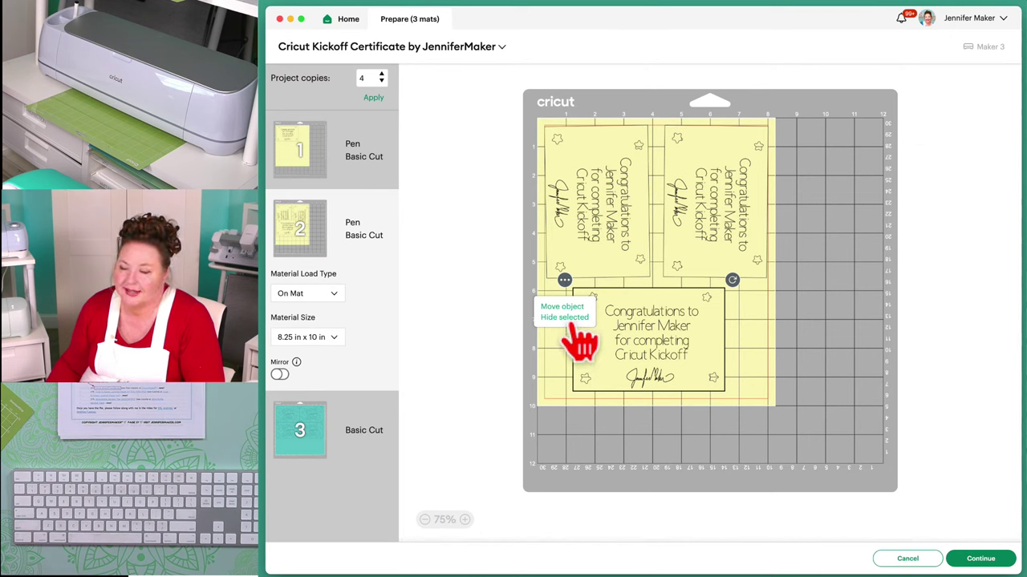
{"action": "left_click", "coordinate": [564, 317]}
{"action": "left_click", "coordinate": [698, 228]}
{"action": "left_click", "coordinate": [654, 117]}
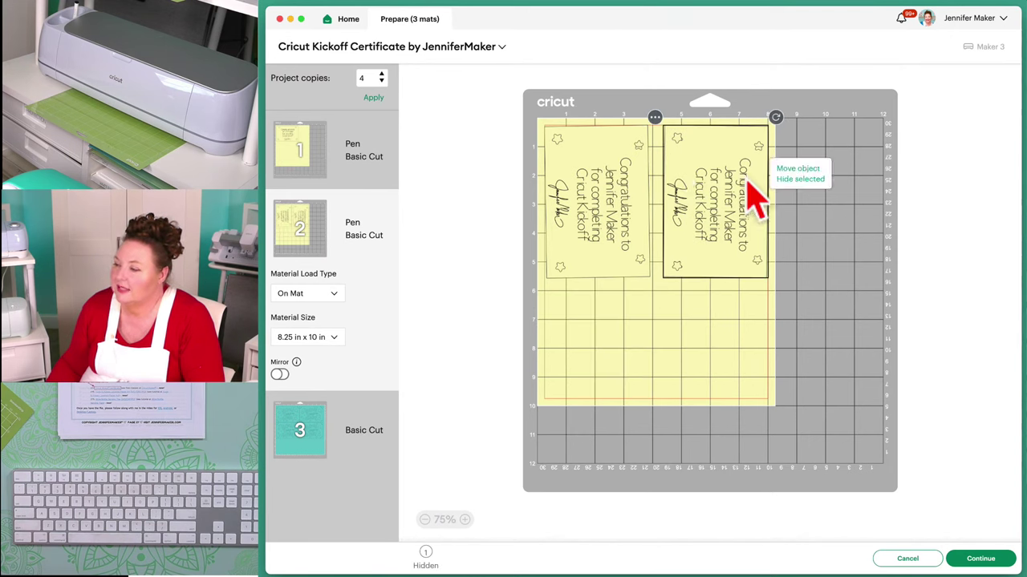
{"action": "left_click", "coordinate": [800, 178]}
{"action": "left_click", "coordinate": [625, 208]}
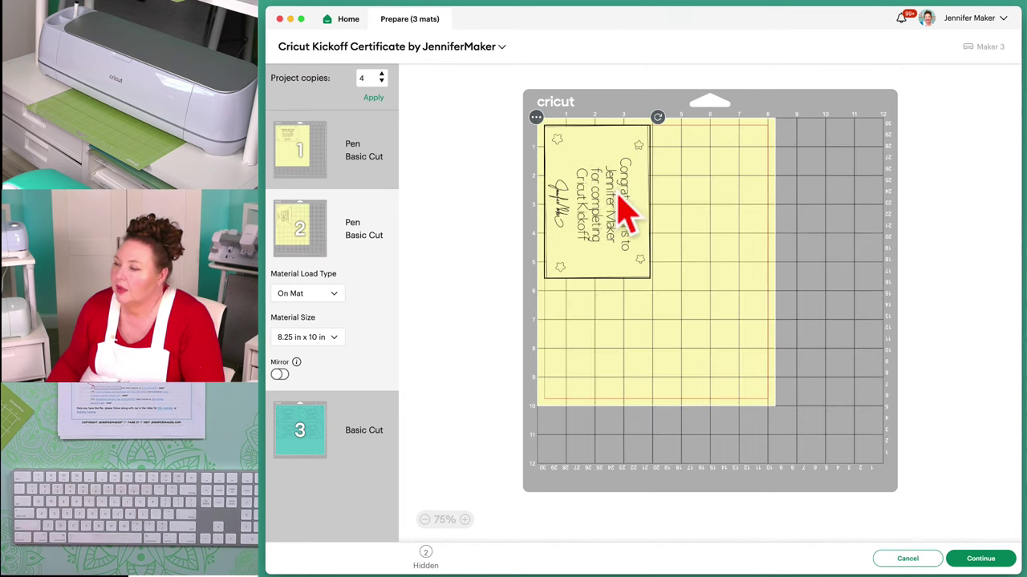
{"action": "left_click", "coordinate": [536, 117]}
{"action": "left_click", "coordinate": [700, 179]}
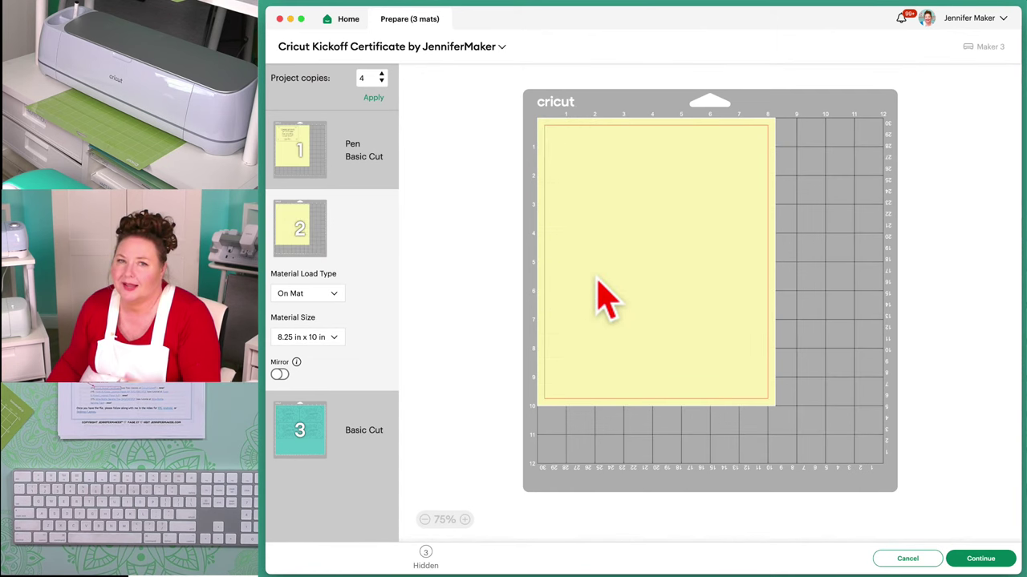
{"action": "left_click", "coordinate": [359, 183]}
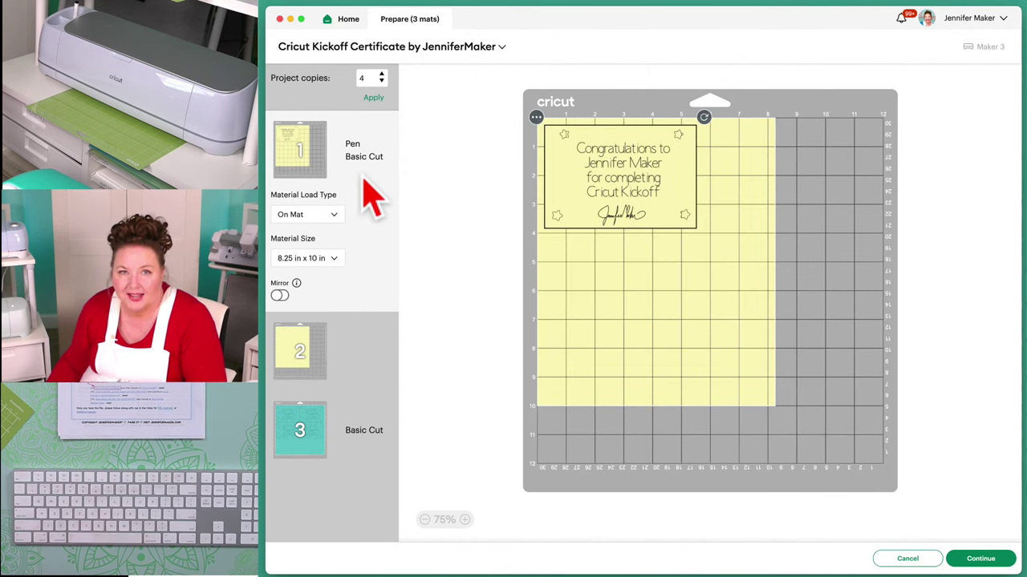
On the third mat, hide three of the turquoise "you are a star" cards, keeping only the upper-left one
{"action": "left_click", "coordinate": [301, 430]}
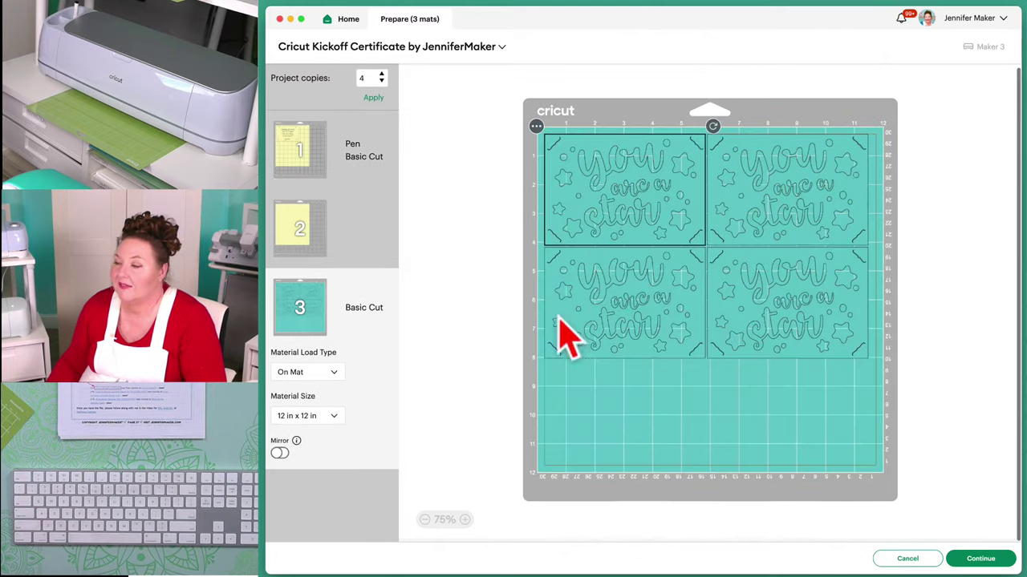
{"action": "left_click", "coordinate": [584, 316]}
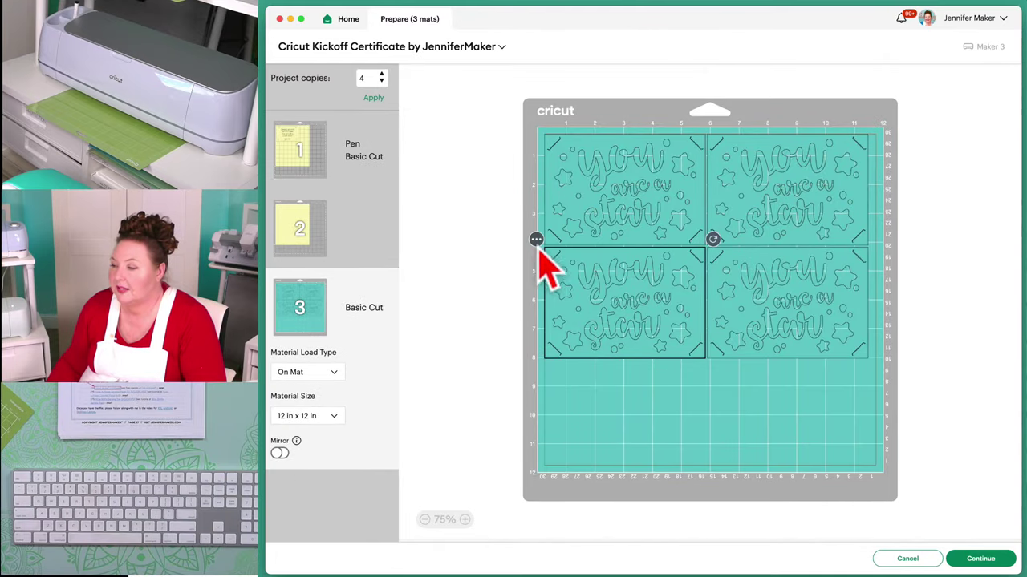
{"action": "left_click", "coordinate": [536, 239]}
{"action": "left_click", "coordinate": [561, 278]}
{"action": "left_click", "coordinate": [715, 264]}
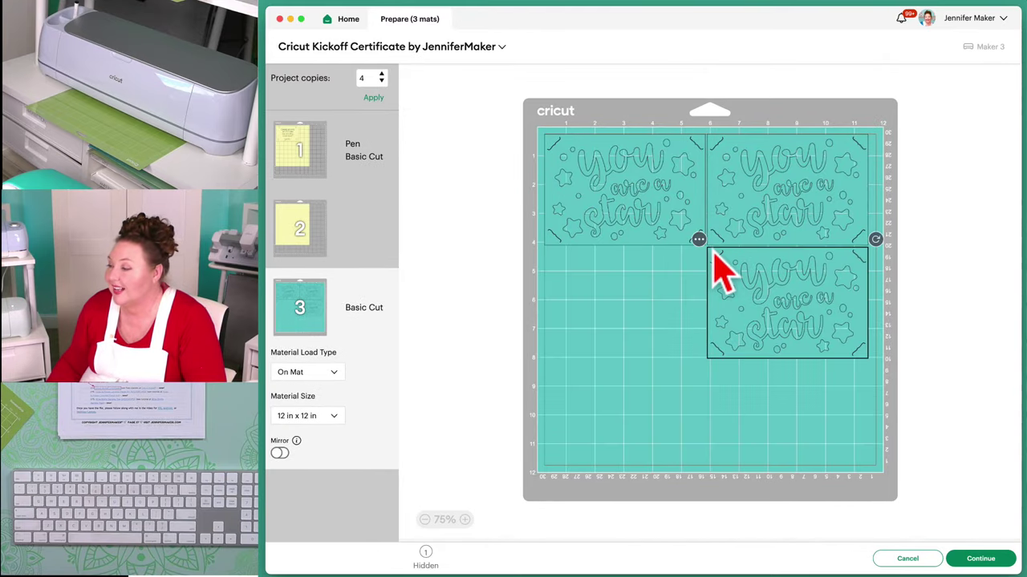
{"action": "left_click", "coordinate": [698, 239]}
{"action": "left_click", "coordinate": [702, 284]}
{"action": "left_click", "coordinate": [752, 214]}
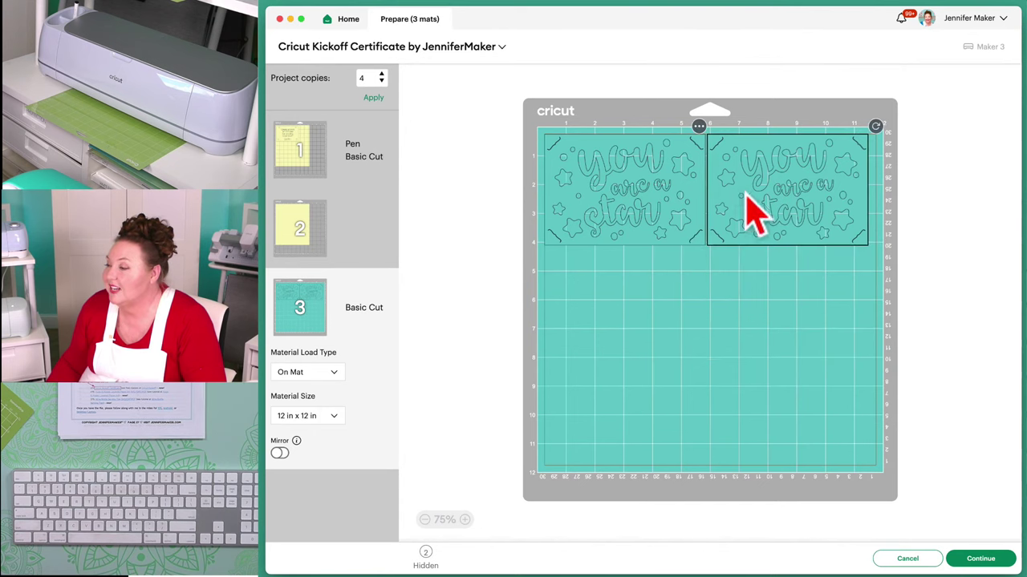
{"action": "left_click", "coordinate": [700, 128]}
{"action": "left_click", "coordinate": [709, 170]}
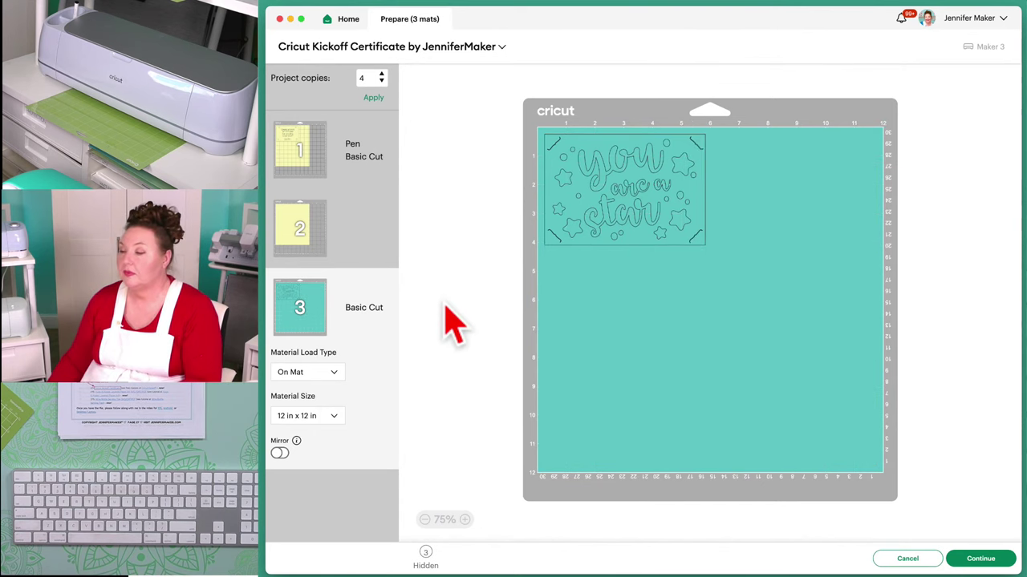
Check the layouts of all three mats and continue to the Make stage
{"action": "left_click", "coordinate": [345, 165]}
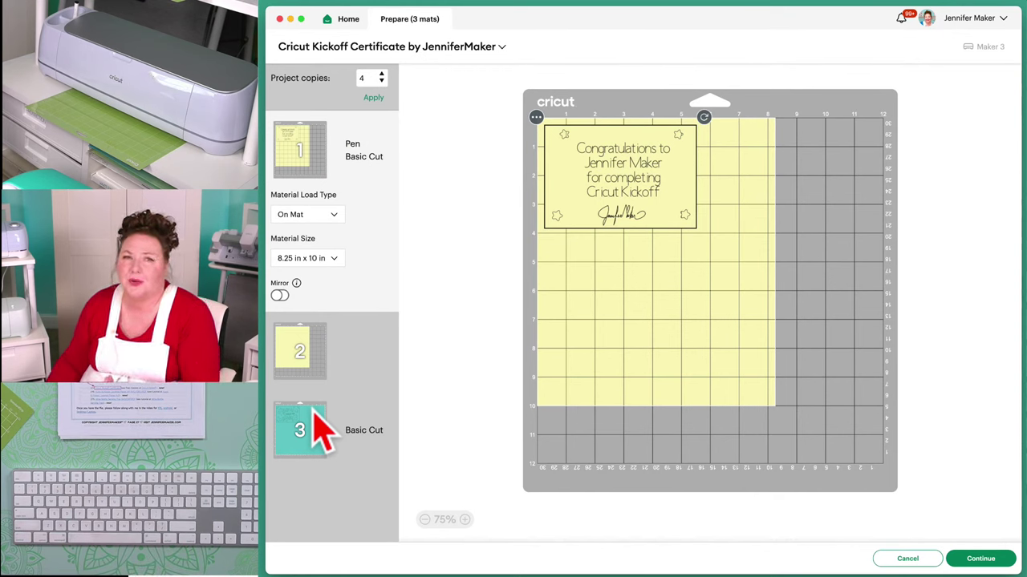
{"action": "left_click", "coordinate": [373, 98]}
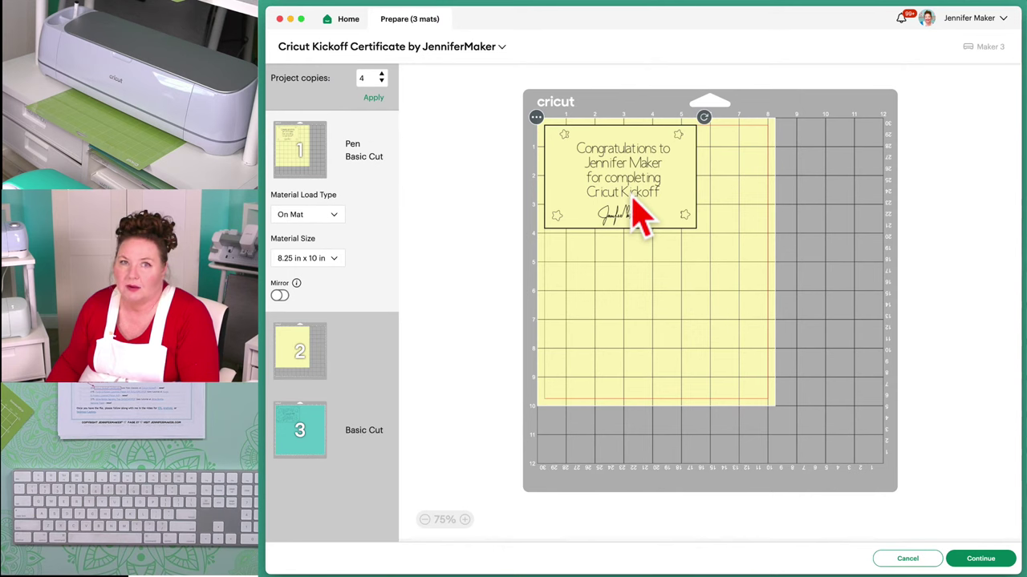
{"action": "left_click", "coordinate": [336, 160]}
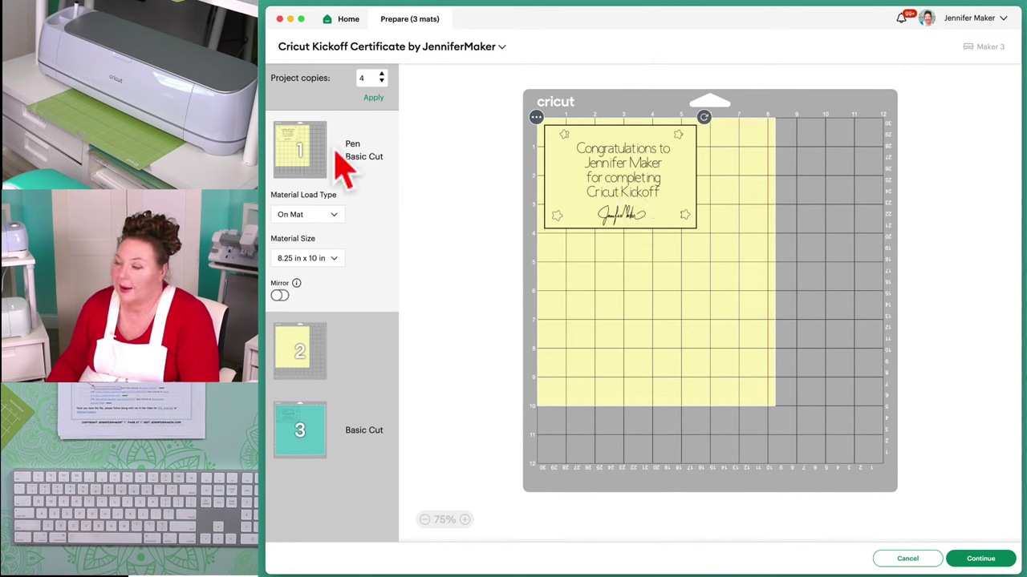
{"action": "left_click", "coordinate": [329, 365]}
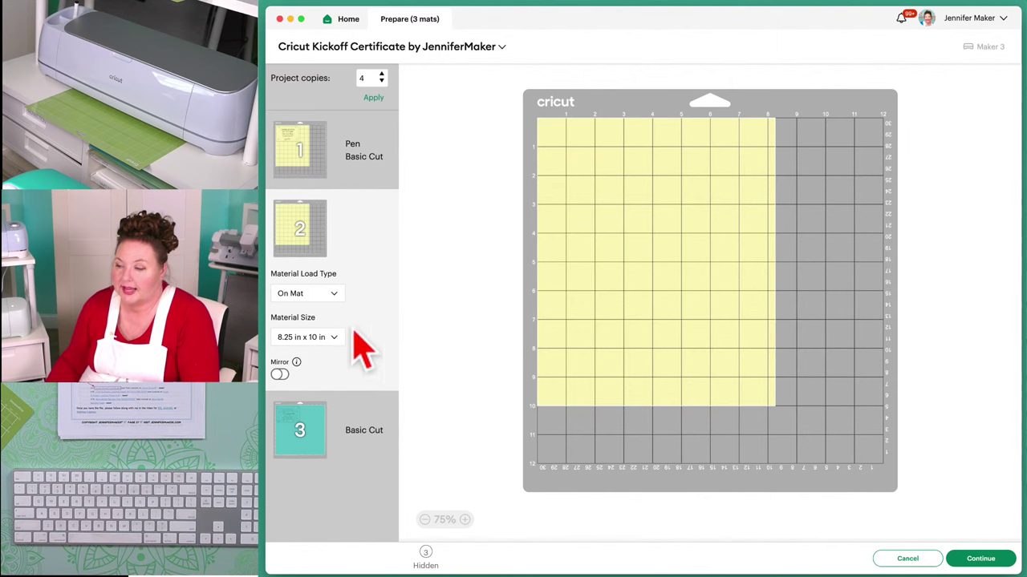
{"action": "left_click", "coordinate": [313, 440]}
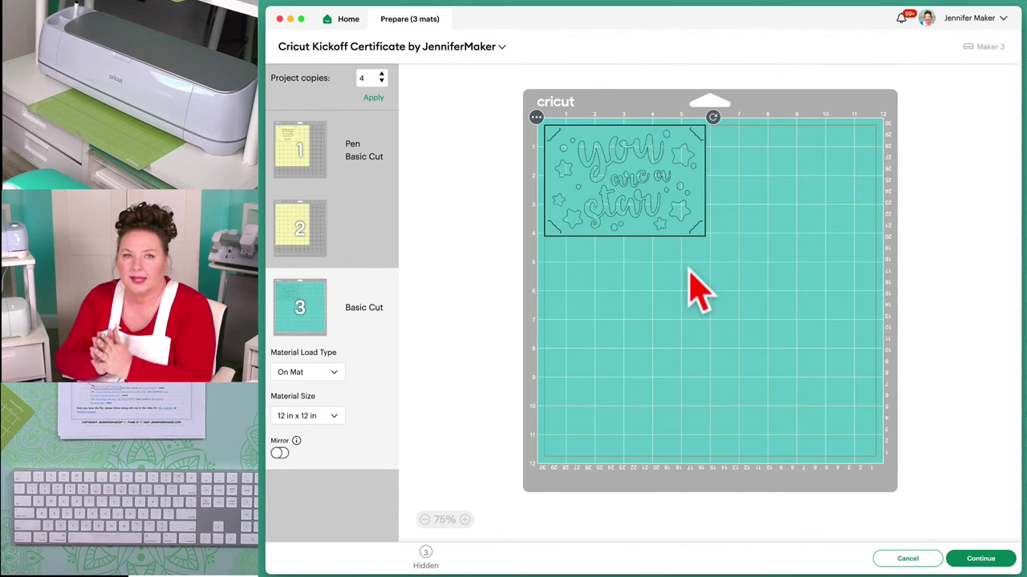
{"action": "left_click", "coordinate": [984, 559]}
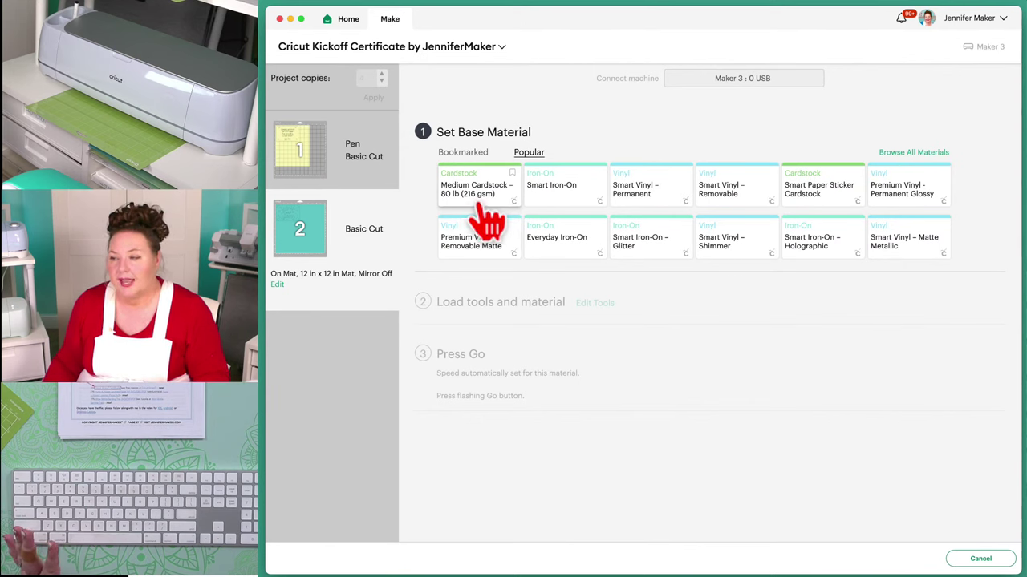
Search all materials for "medium" and set the turquoise mat's base material to Medium Cardstock – 80 lb (216 gsm)
{"action": "left_click", "coordinate": [892, 154]}
{"action": "left_click", "coordinate": [776, 96]}
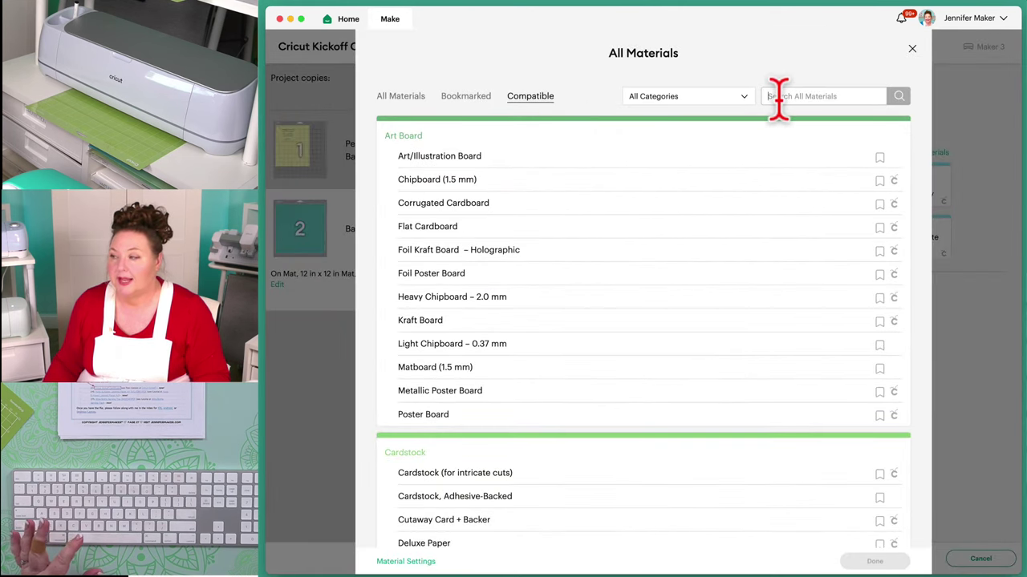
{"action": "type", "text": "metallic"}
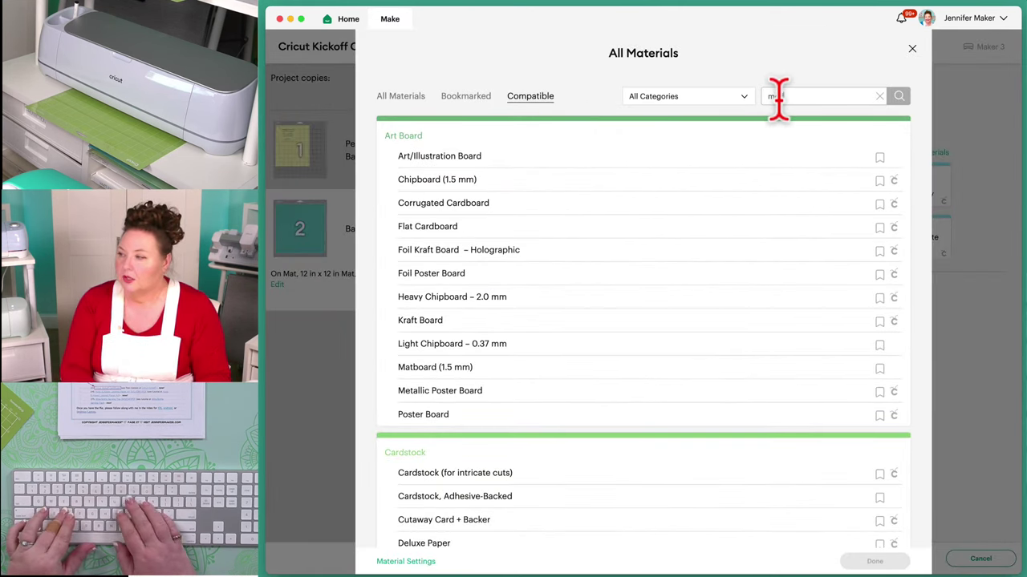
{"action": "key", "text": "BackSpace"}
{"action": "key", "text": "BackSpace"}
{"action": "key", "text": "BackSpace"}
{"action": "key", "text": "BackSpace"}
{"action": "key", "text": "BackSpace"}
{"action": "key", "text": "BackSpace"}
{"action": "type", "text": "dium"}
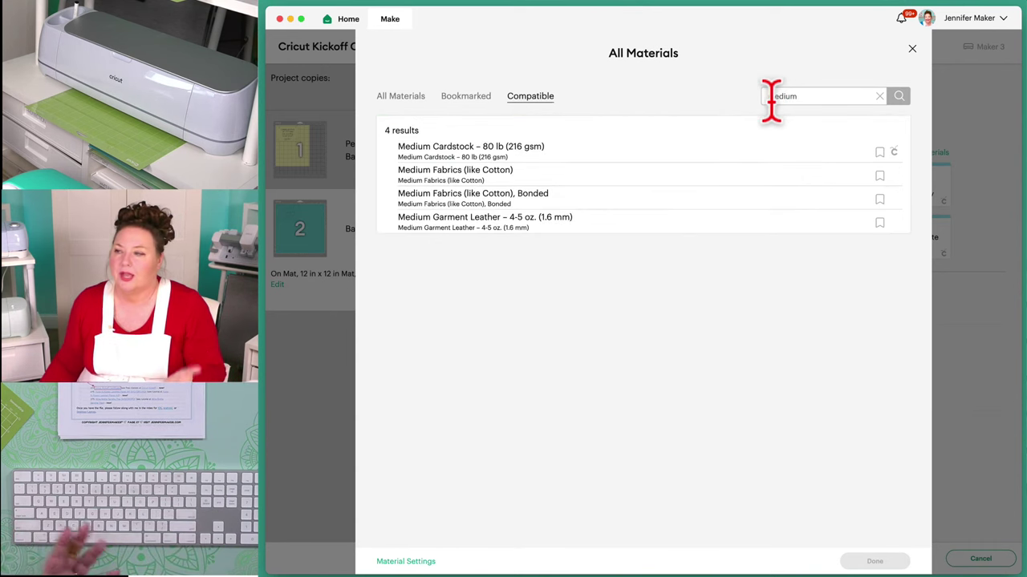
{"action": "left_click", "coordinate": [487, 159]}
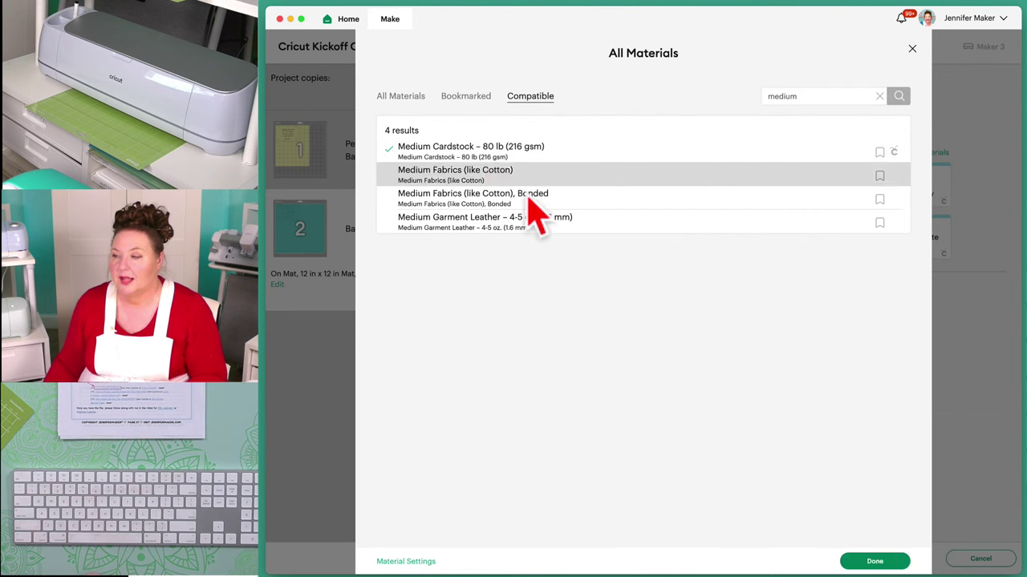
{"action": "left_click", "coordinate": [872, 562]}
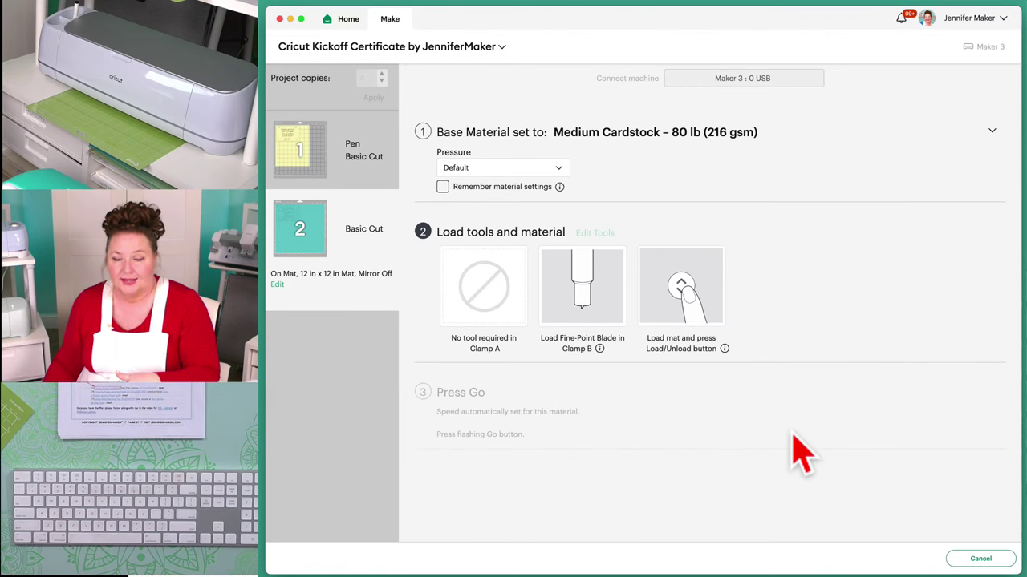
Reopen the base material choices for the turquoise mat
{"action": "left_click", "coordinate": [597, 135]}
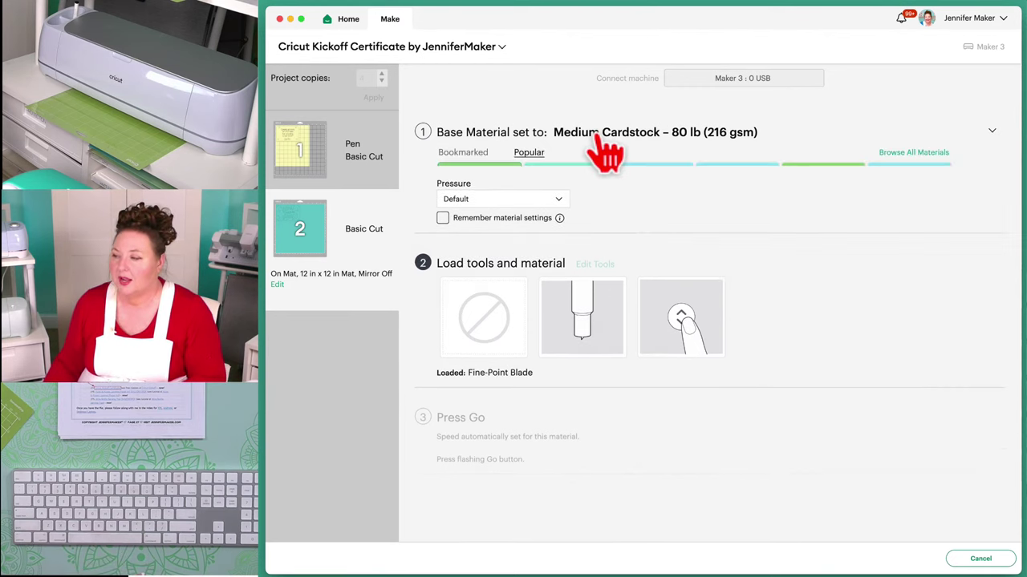